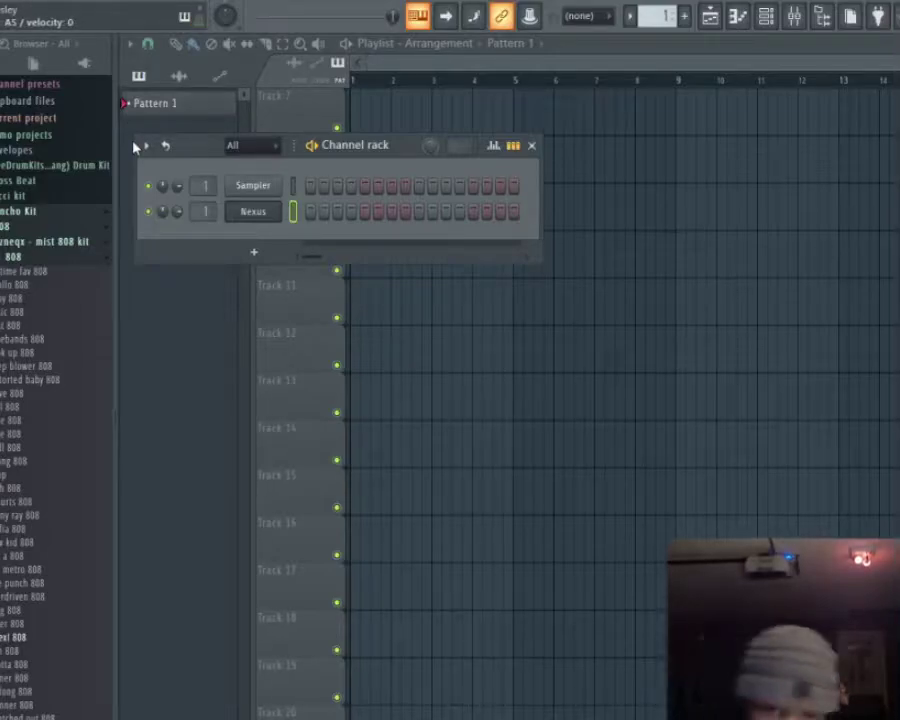
Open the Nexus channel's piano roll and quantize the recorded melody notes.
{"action": "key", "text": "space"}
{"action": "left_click", "coordinate": [735, 18]}
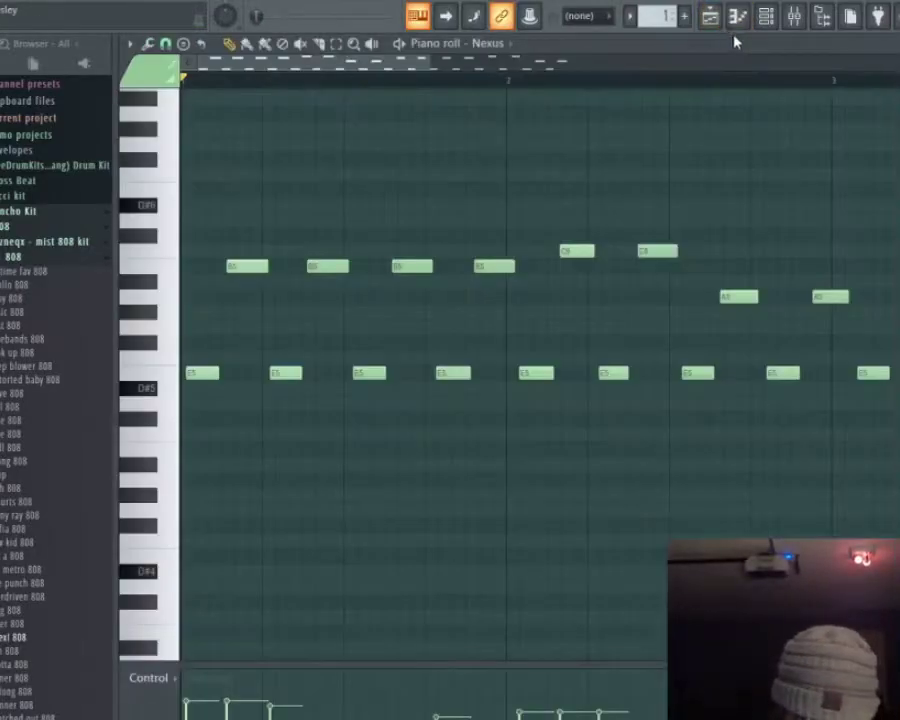
{"action": "key", "text": "alt+q"}
{"action": "key", "text": "space"}
{"action": "key", "text": "Return"}
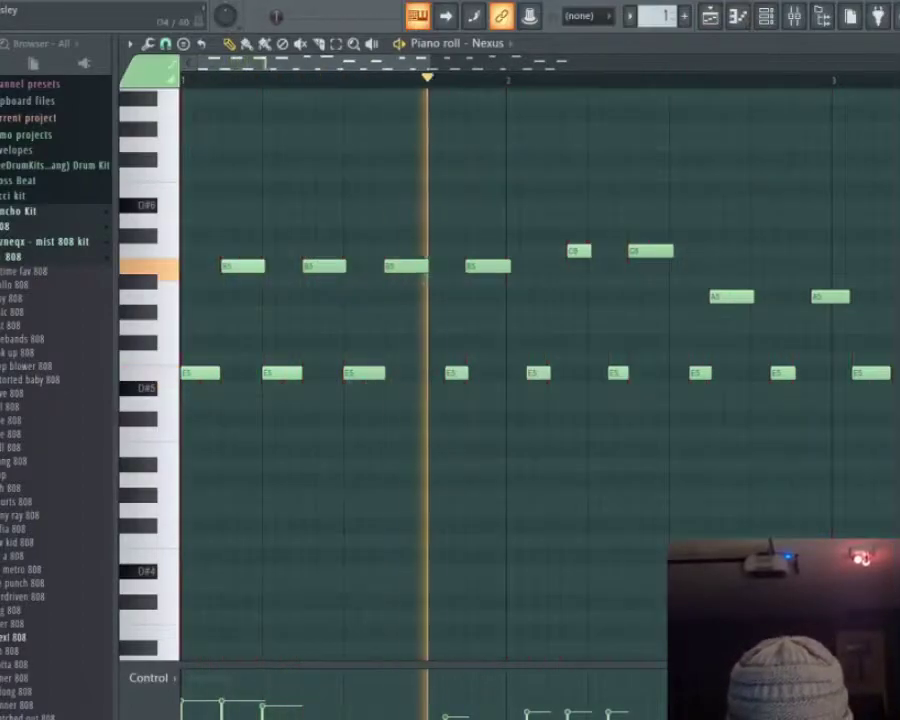
Move the late E5, C6 and A5 notes in bars 1 and 2 earlier so they follow the even rhythm.
{"action": "key", "text": "space"}
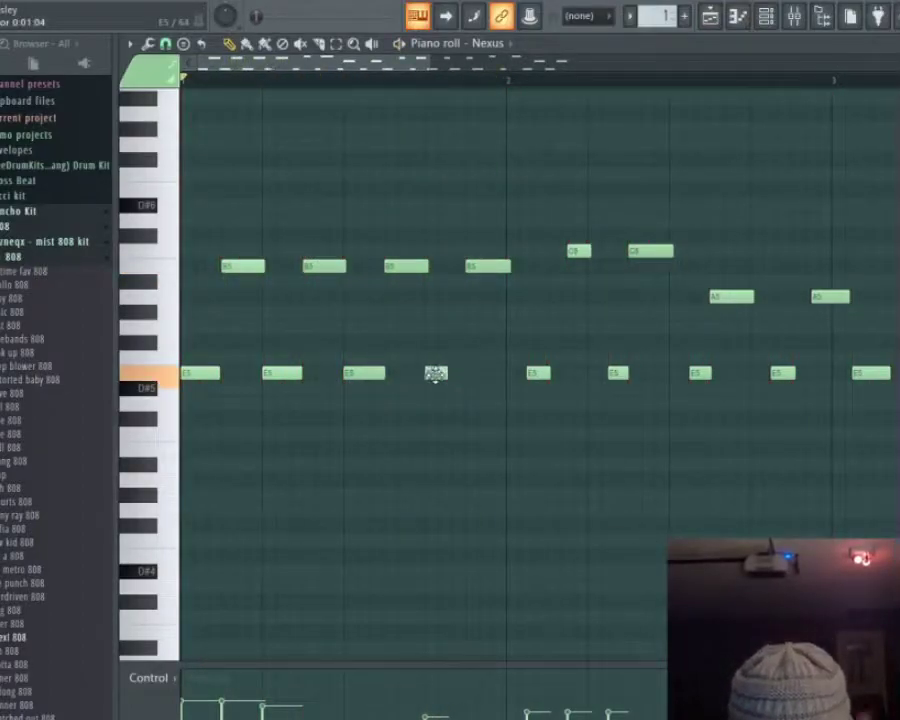
{"action": "key", "text": "space"}
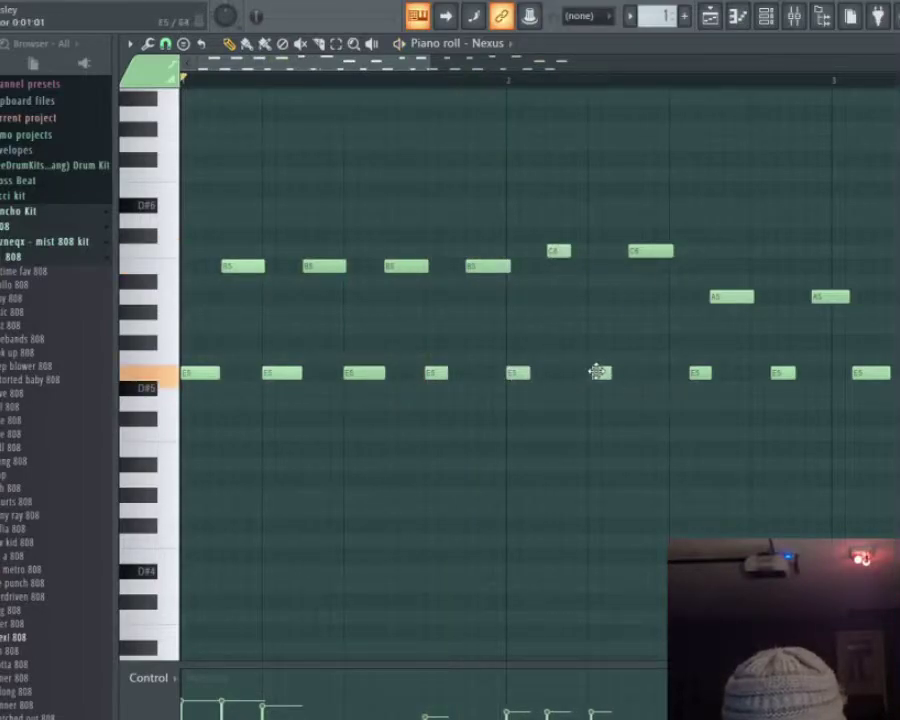
{"action": "left_click_drag", "start_coordinate": [701, 372], "coordinate": [677, 376]}
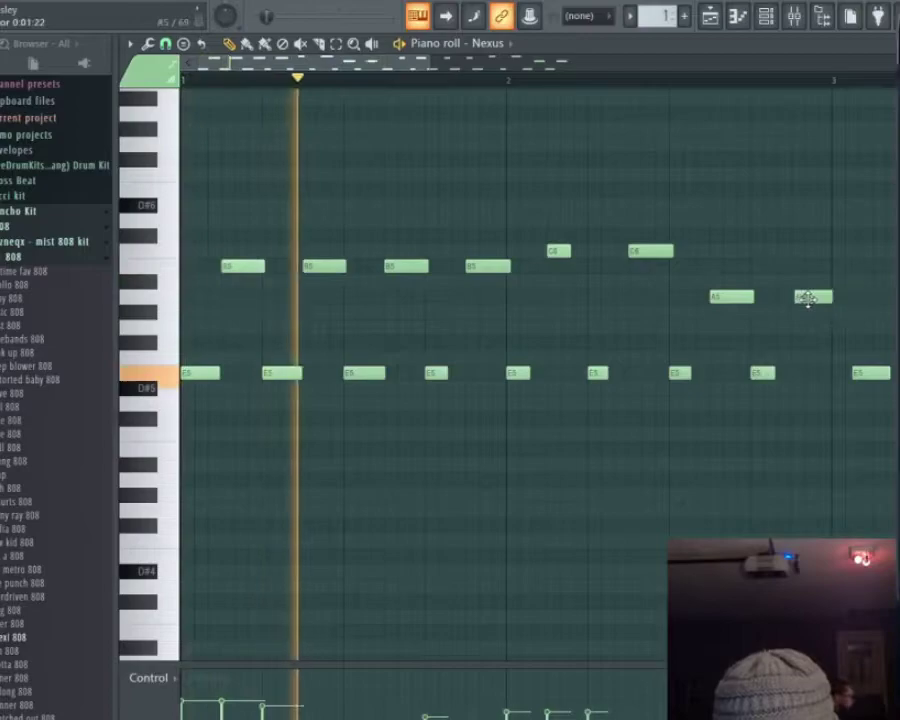
{"action": "scroll", "coordinate": [756, 409], "scroll_direction": "down", "scroll_amount": 2}
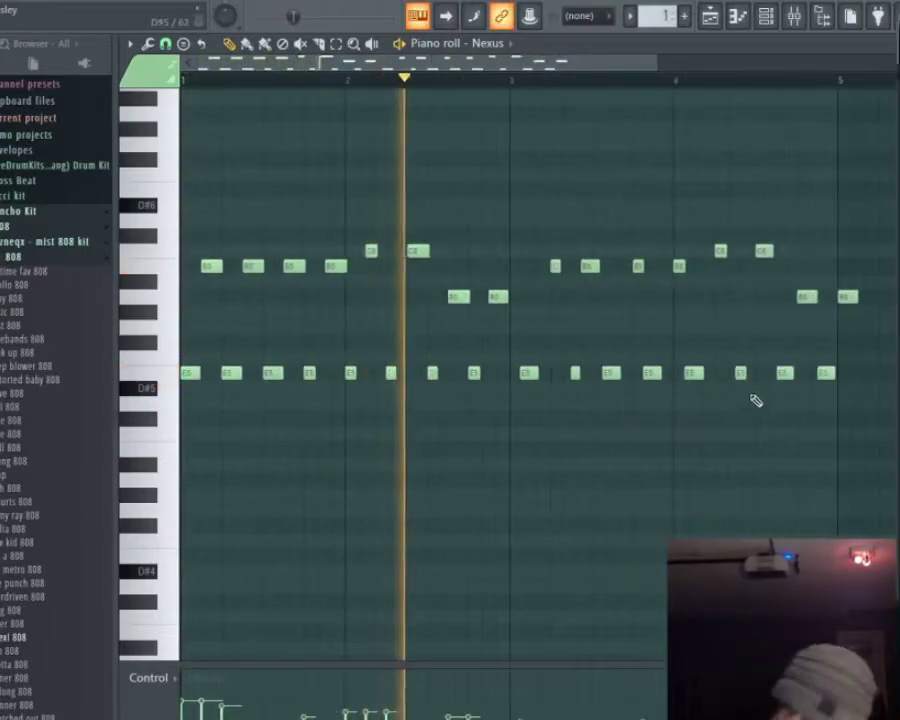
Replace the notes in bars 3 and 4 with a copy of the bars 1–2 phrase and quantize the pattern.
{"action": "key", "text": "alt+q"}
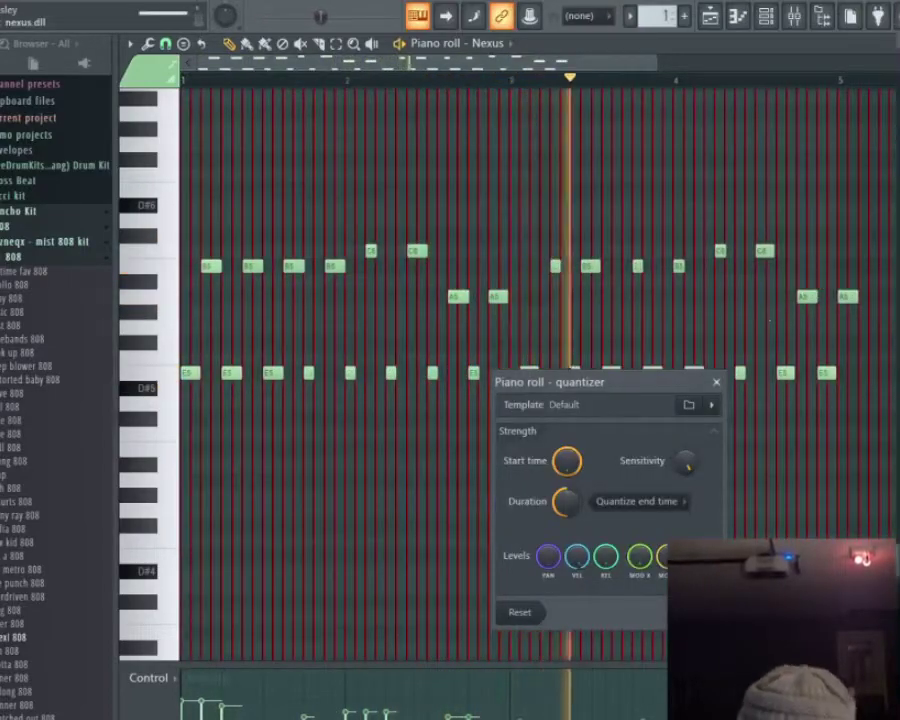
{"action": "key", "text": "Escape"}
{"action": "left_click_drag", "start_coordinate": [890, 556], "coordinate": [530, 206]}
{"action": "left_click_drag", "start_coordinate": [648, 425], "coordinate": [180, 240]}
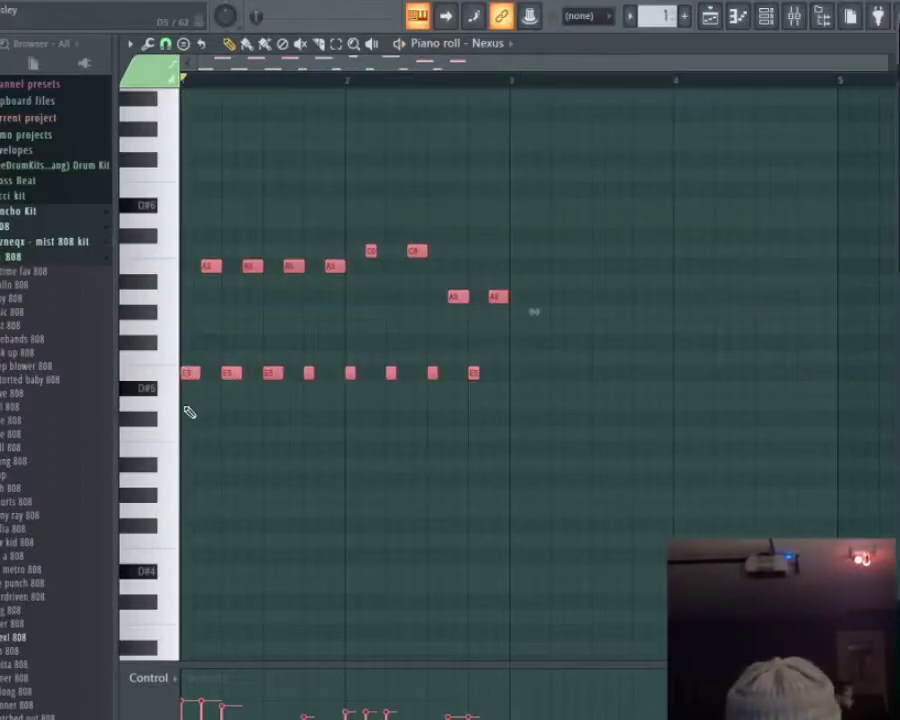
{"action": "left_click_drag", "start_coordinate": [487, 395], "coordinate": [516, 367]}
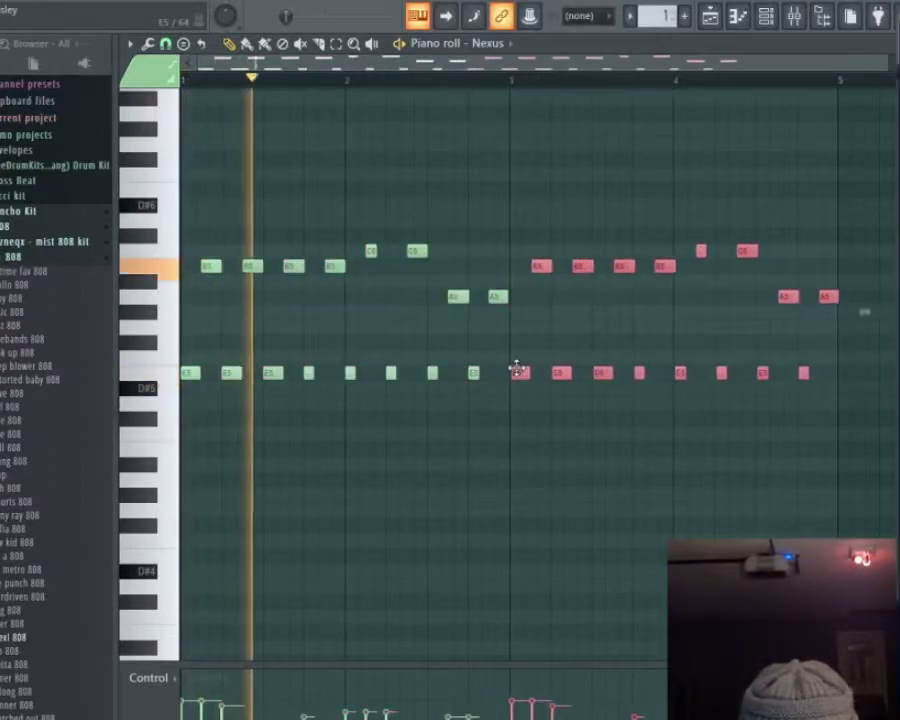
{"action": "key", "text": "ctrl+d"}
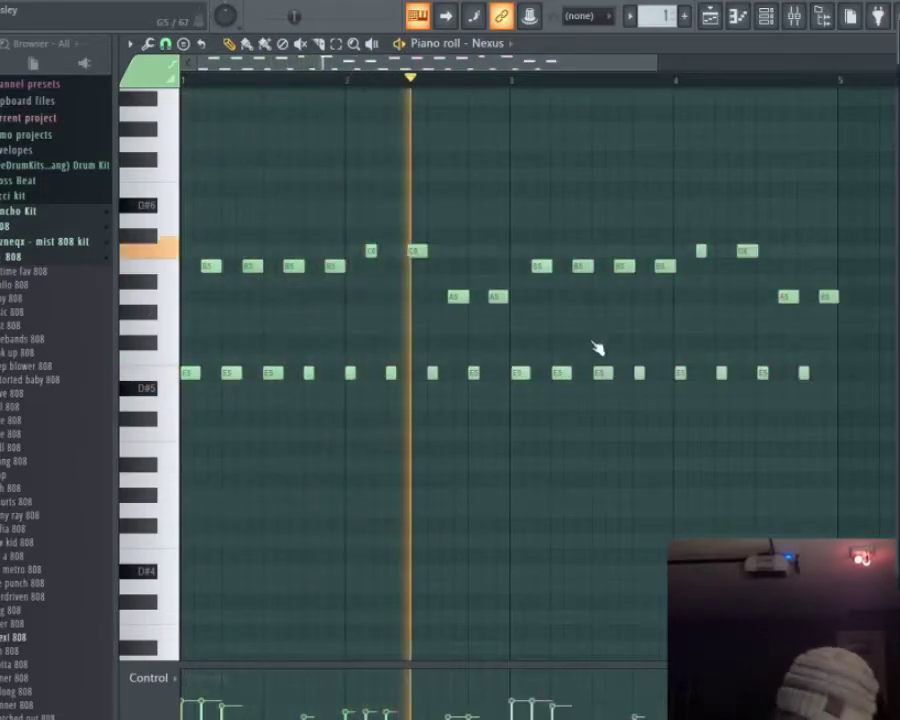
{"action": "key", "text": "alt+q"}
{"action": "key", "text": "Return"}
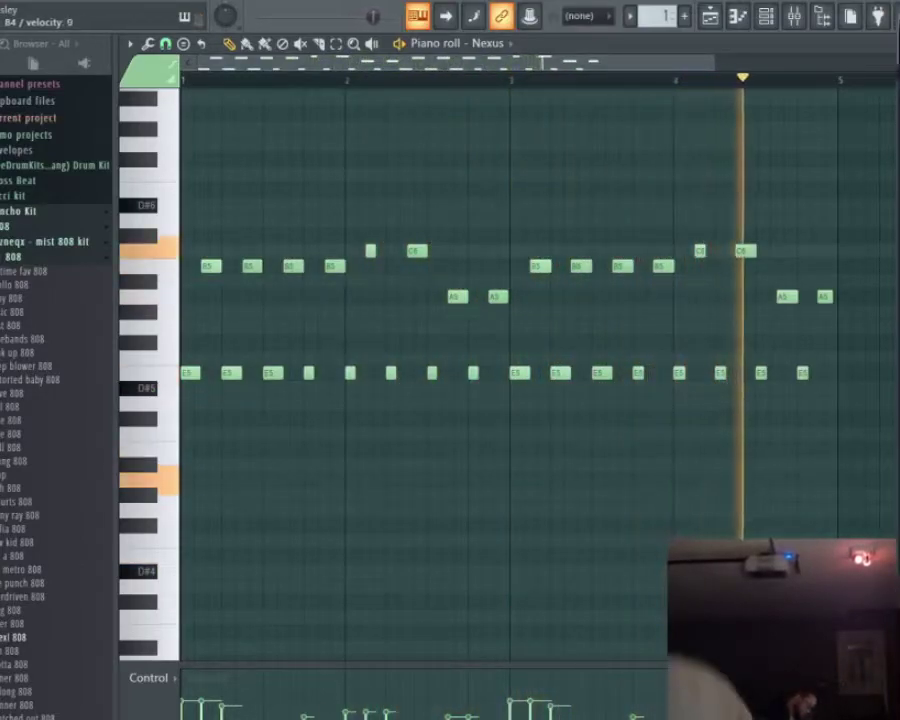
Record a lower Nexus layer of E4, B4, A4 and C5 notes across the four bars and quantize it.
{"action": "key", "text": "space"}
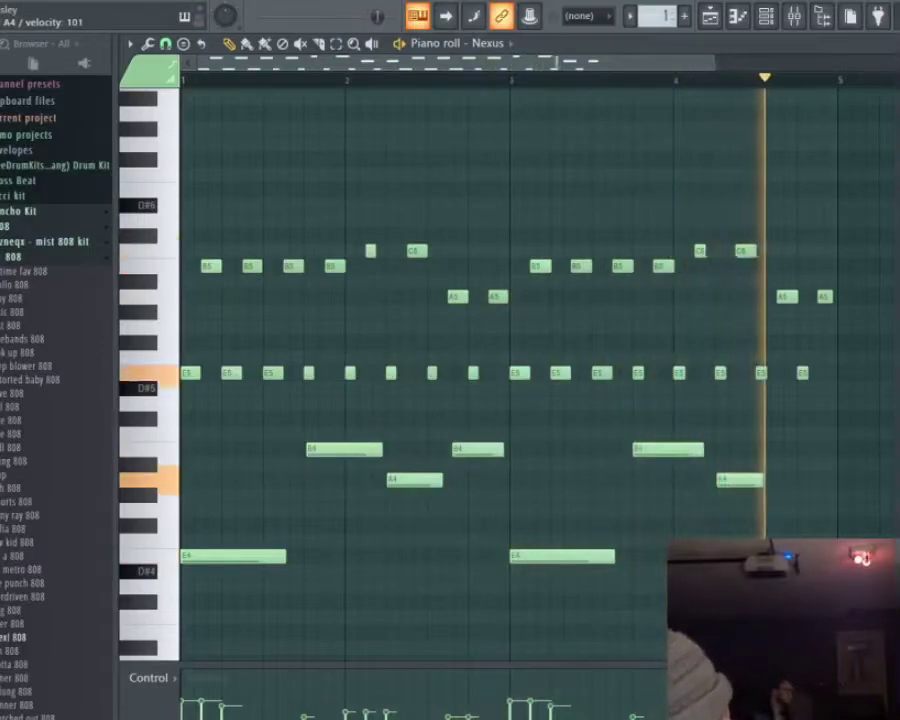
{"action": "key", "text": "alt+q"}
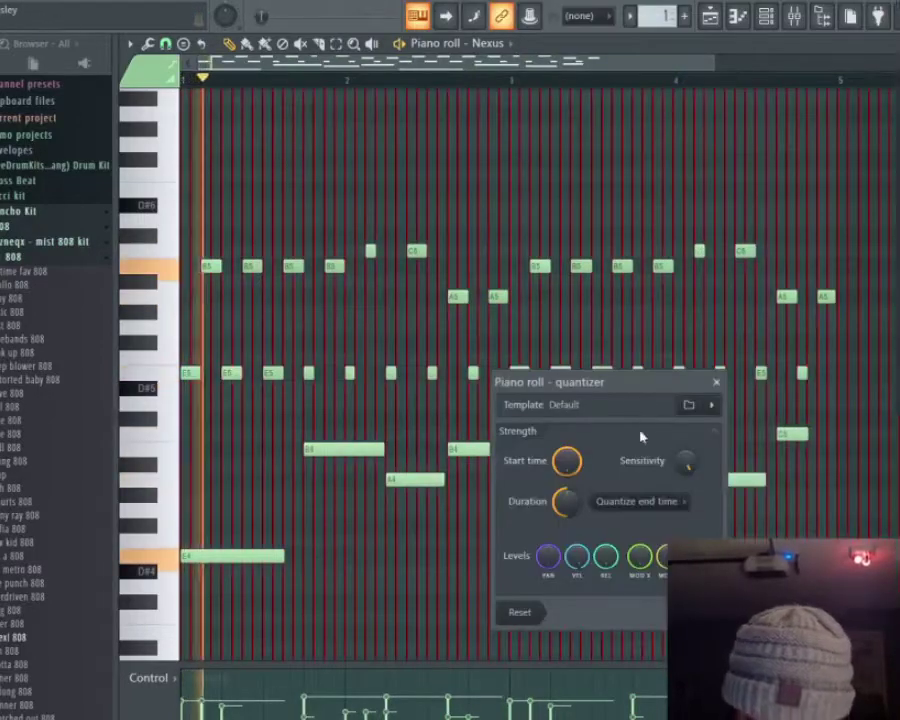
{"action": "key", "text": "Escape"}
{"action": "scroll", "coordinate": [822, 394], "scroll_direction": "up", "scroll_amount": 1}
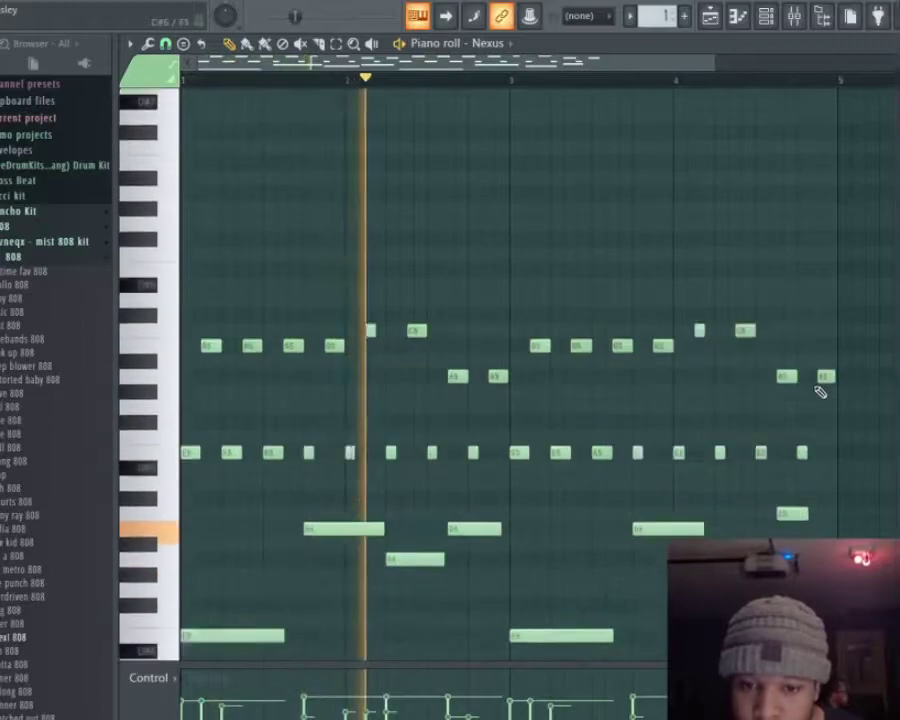
{"action": "scroll", "coordinate": [810, 398], "scroll_direction": "down", "scroll_amount": 5}
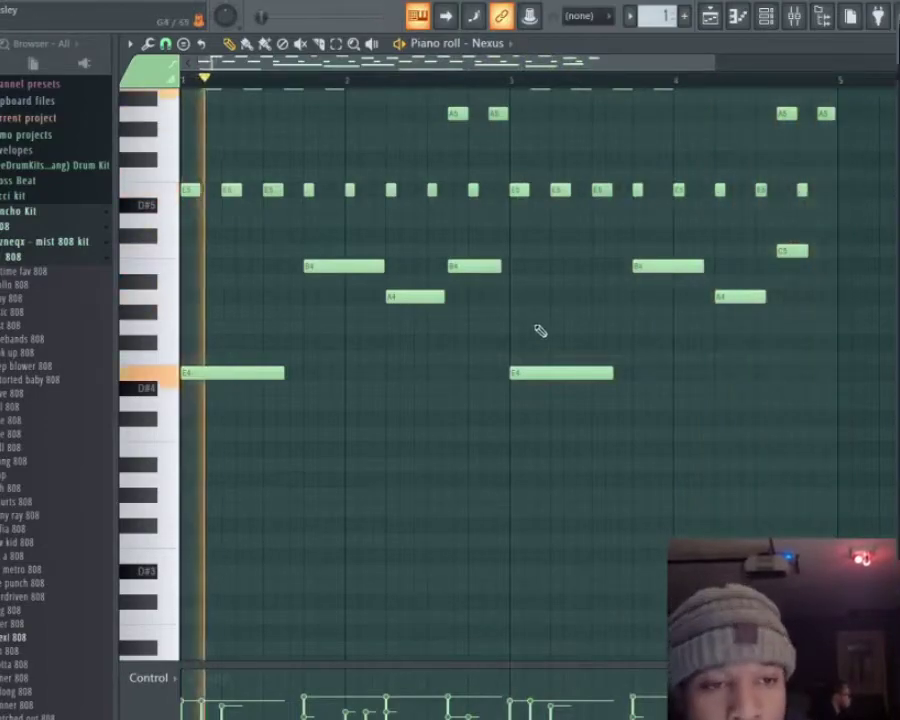
Record a higher Nexus layer with E6, D7, C7, B6 and A6 notes over the four bars and quantize it.
{"action": "scroll", "coordinate": [524, 332], "scroll_direction": "up", "scroll_amount": 3}
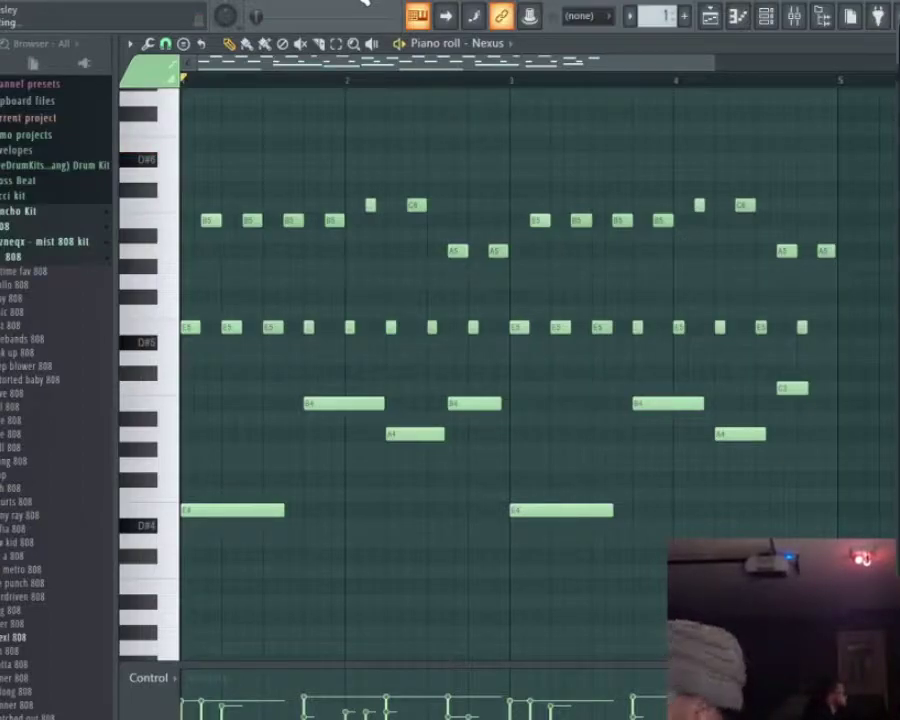
{"action": "key", "text": "space"}
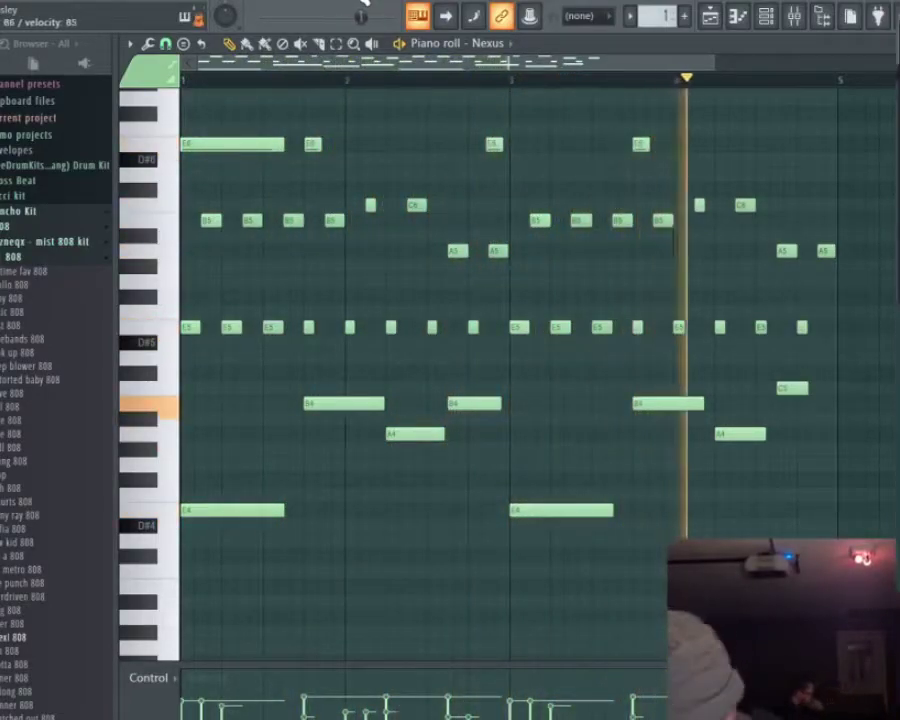
{"action": "key", "text": "space"}
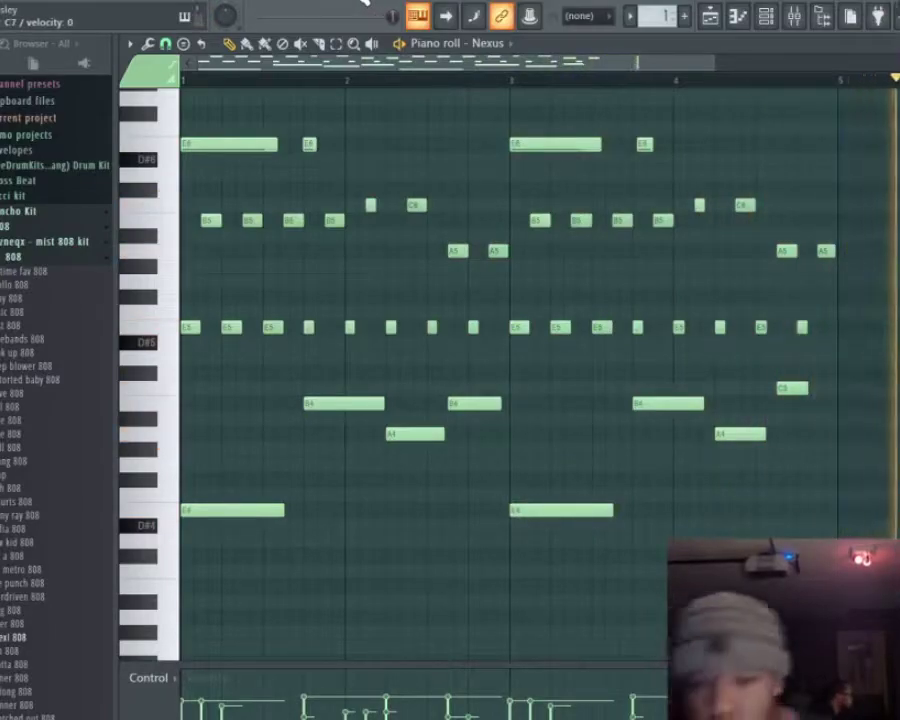
{"action": "scroll", "coordinate": [617, 157], "scroll_direction": "up", "scroll_amount": 5}
{"action": "key", "text": "alt+q"}
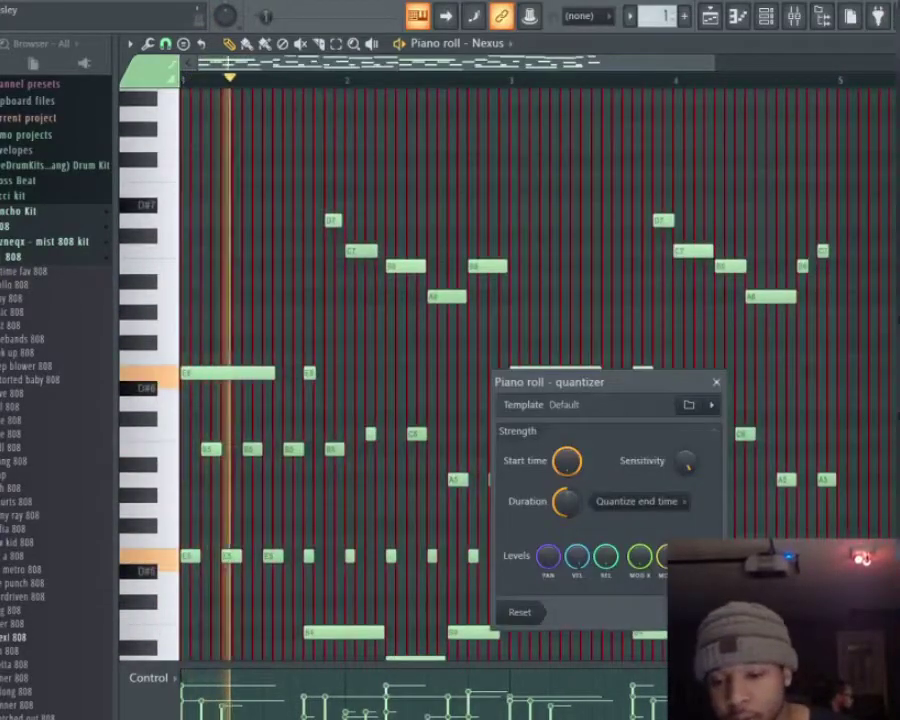
{"action": "key", "text": "Escape"}
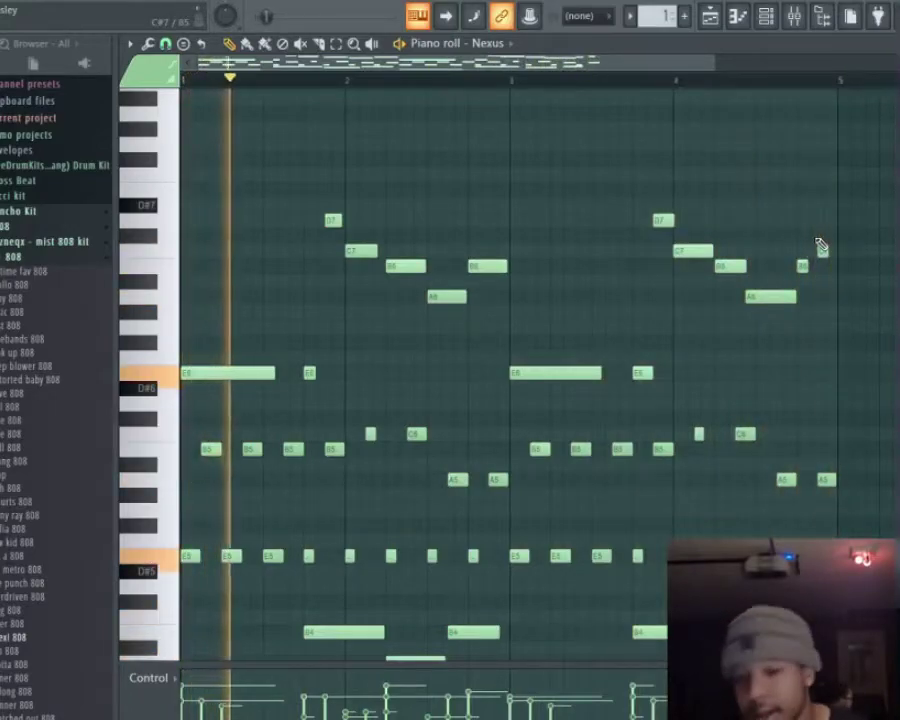
Shift the A6 note in bar 4 slightly later to the middle of the bar and quantize the notes again.
{"action": "scroll", "coordinate": [744, 288], "scroll_direction": "up", "scroll_amount": 1, "text": "ctrl"}
{"action": "left_click_drag", "start_coordinate": [748, 298], "coordinate": [805, 302]}
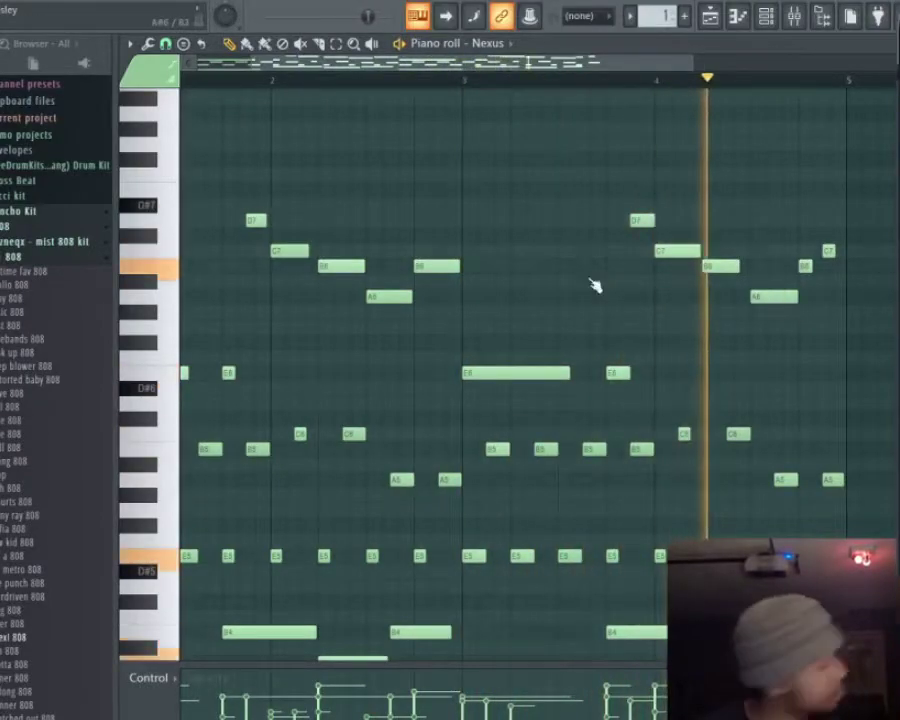
{"action": "key", "text": "alt+q"}
{"action": "key", "text": "Escape"}
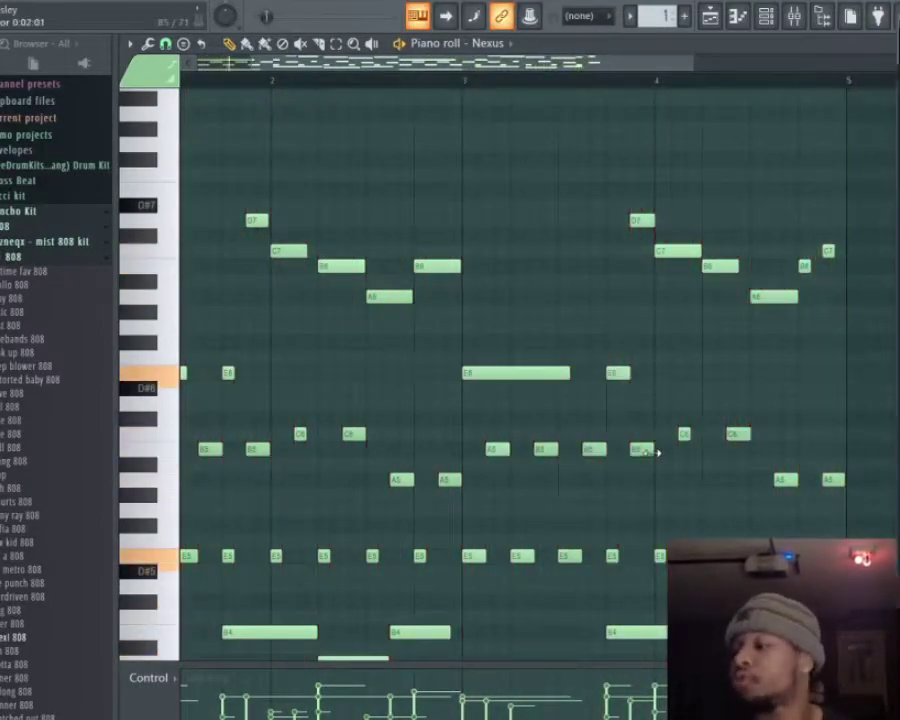
Play the pattern repeatedly while trying out additional high notes such as E7, B7 and E8 over it.
{"action": "key", "text": "space"}
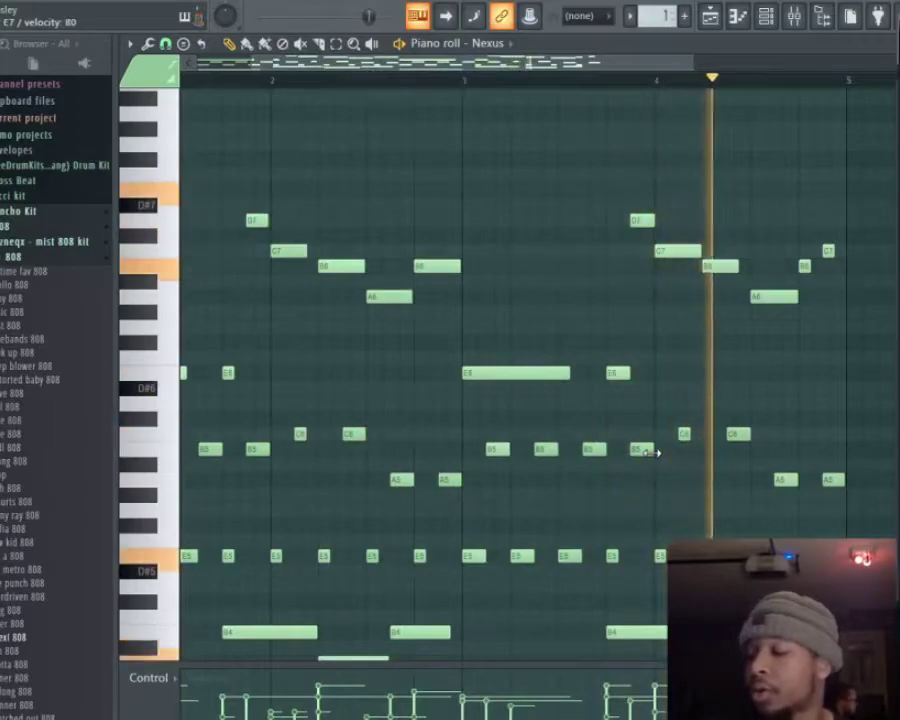
{"action": "key", "text": "space"}
{"action": "key", "text": "space"}
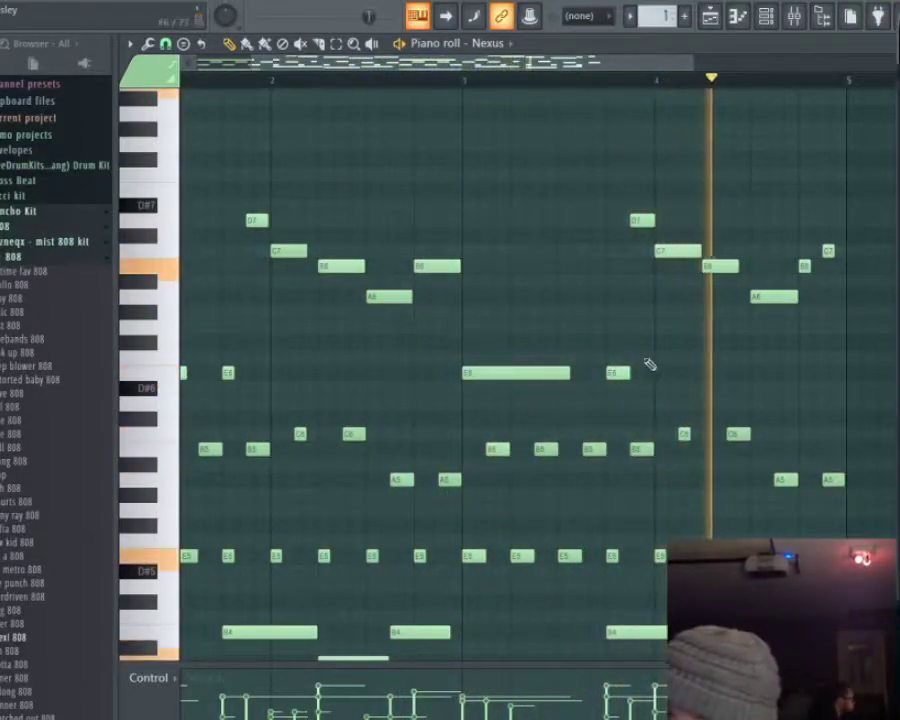
{"action": "key", "text": "space"}
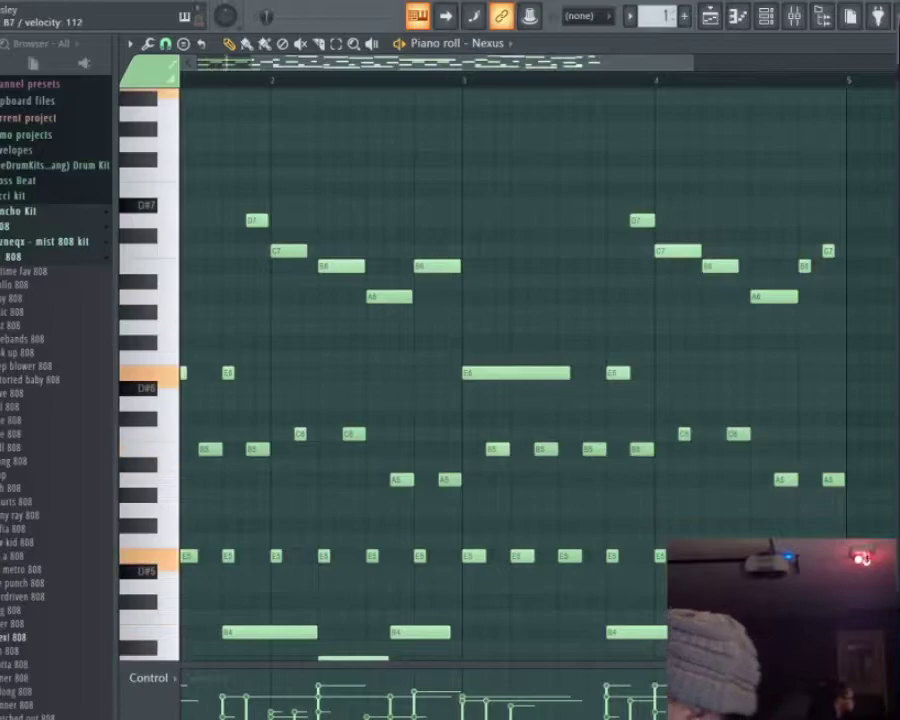
{"action": "key", "text": "space"}
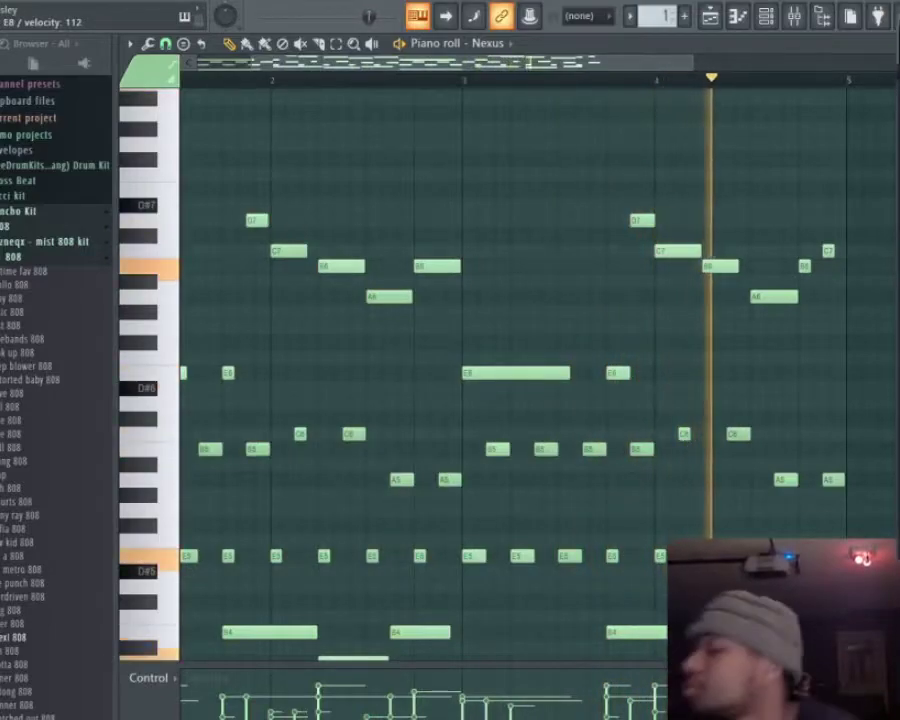
{"action": "key", "text": "space"}
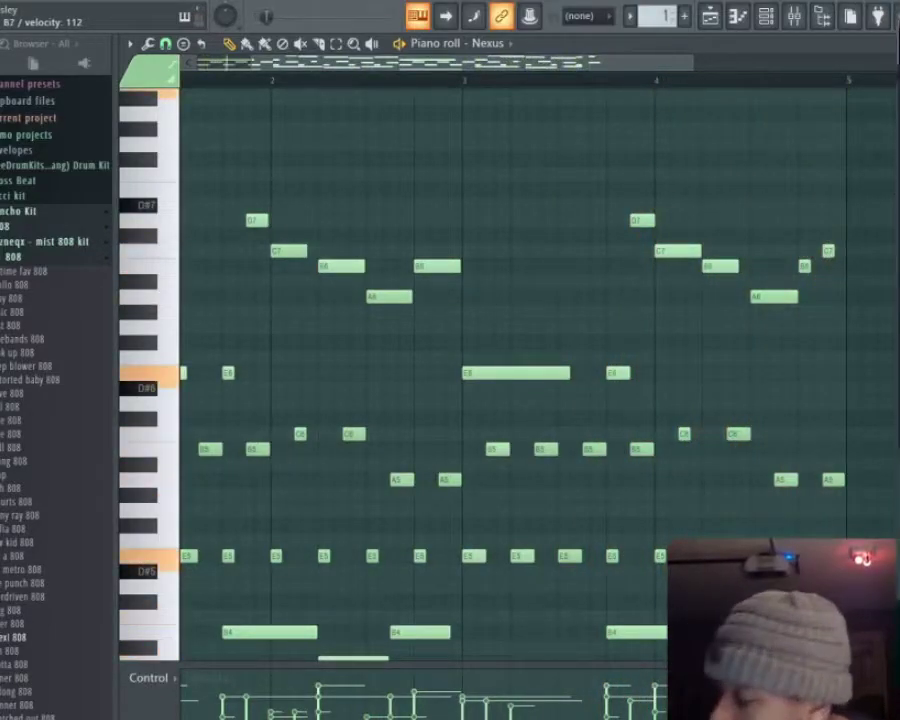
Record a sustained B7 over bars 1–2 and a sustained E8 over bars 3–4, then quantize them.
{"action": "key", "text": "space"}
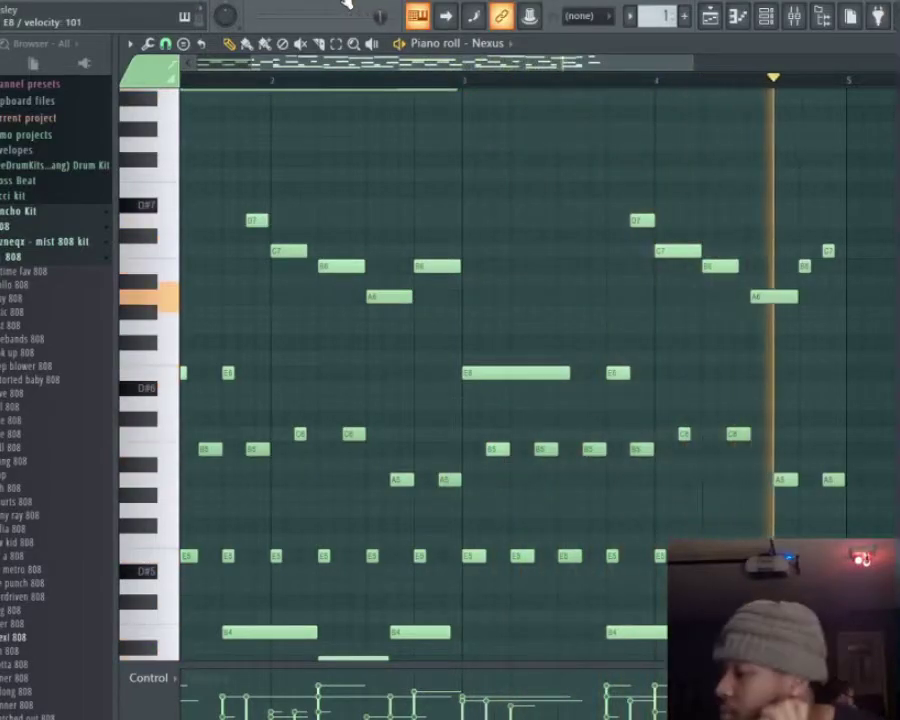
{"action": "scroll", "coordinate": [689, 171], "scroll_direction": "up", "scroll_amount": 5}
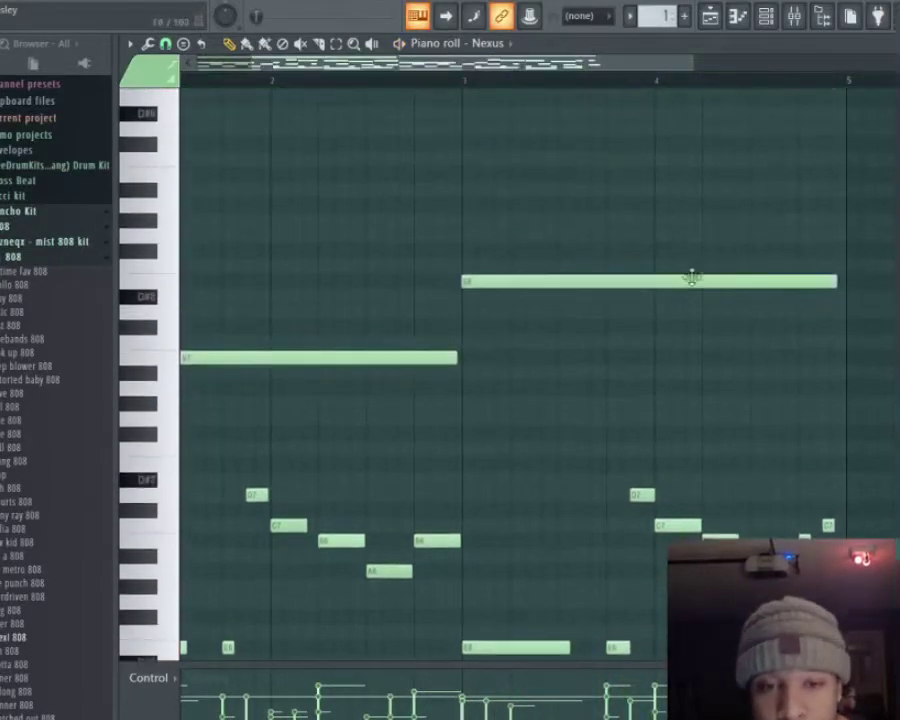
{"action": "key", "text": "alt+q"}
{"action": "key", "text": "space"}
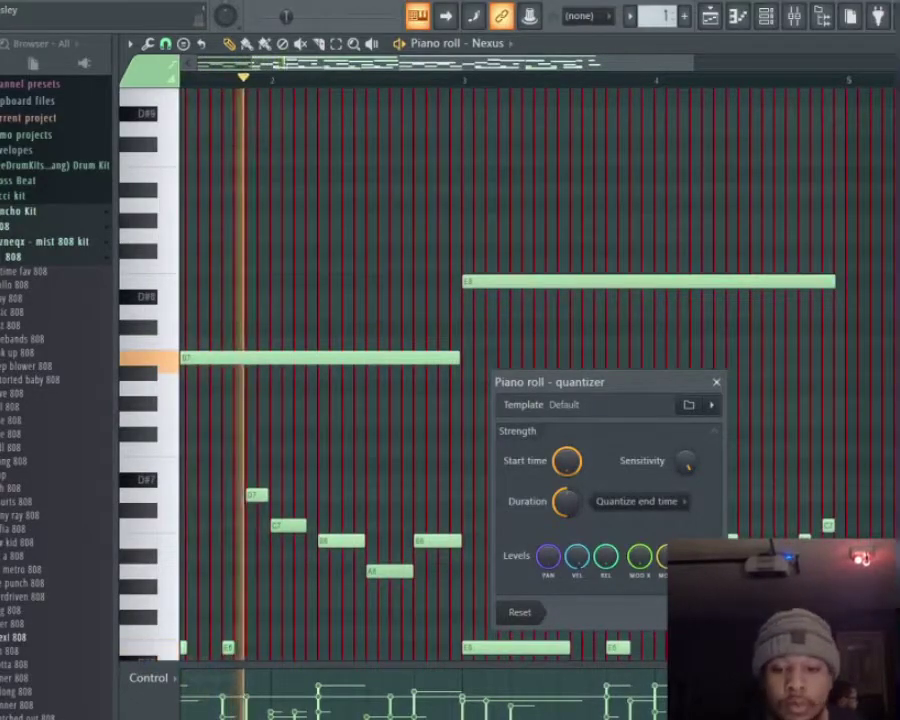
{"action": "key", "text": "Escape"}
{"action": "scroll", "coordinate": [626, 420], "scroll_direction": "down", "scroll_amount": 3}
{"action": "scroll", "coordinate": [600, 426], "scroll_direction": "up", "scroll_amount": 2}
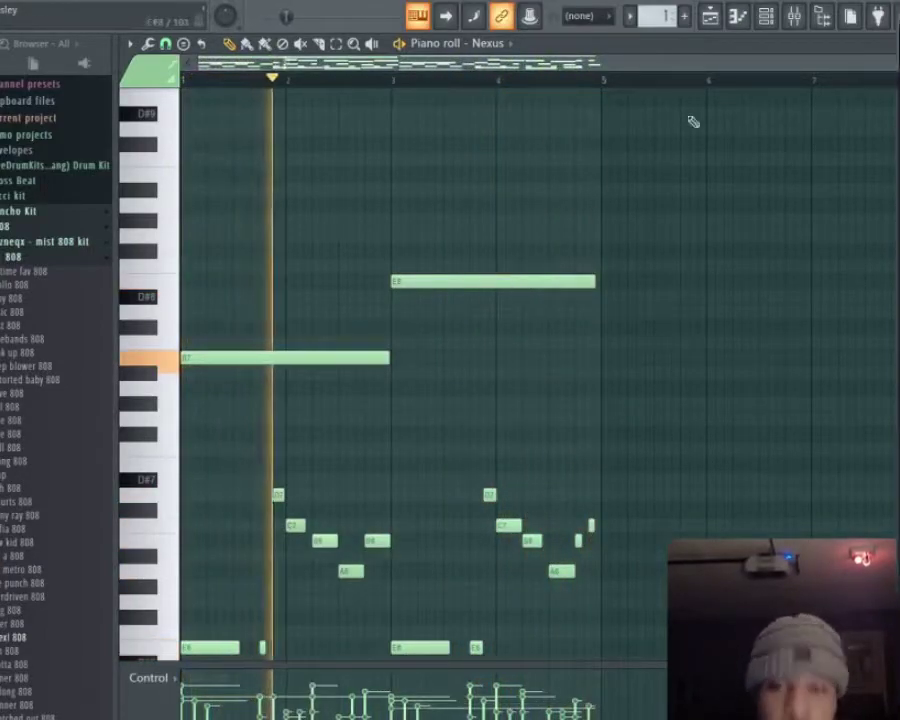
Audition several 808 samples, such as not a 808 and whistle 808, over the playing melody.
{"action": "left_click", "coordinate": [707, 16]}
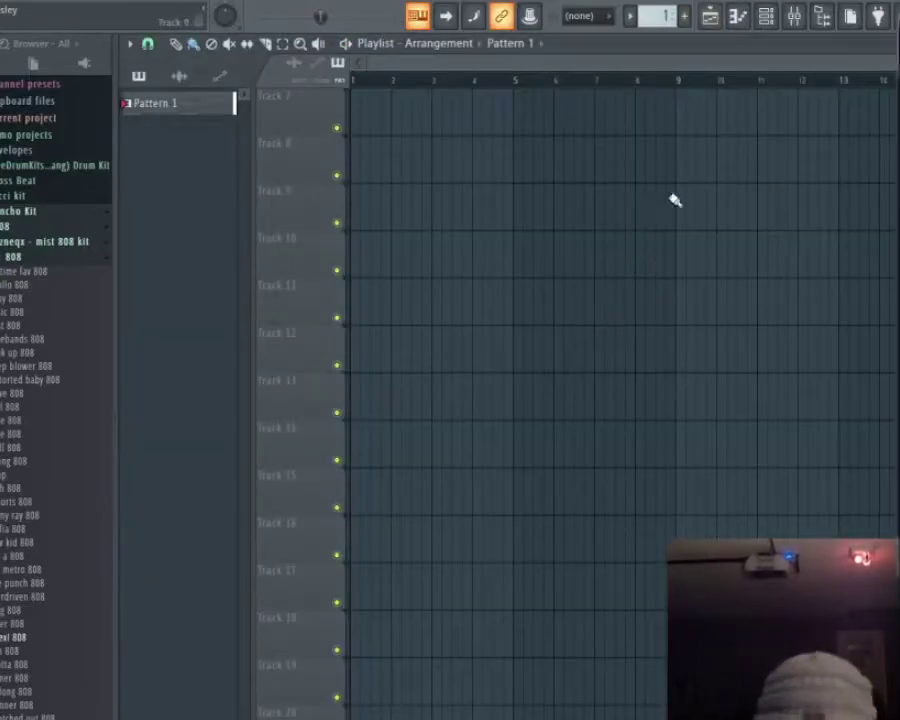
{"action": "left_click", "coordinate": [765, 16]}
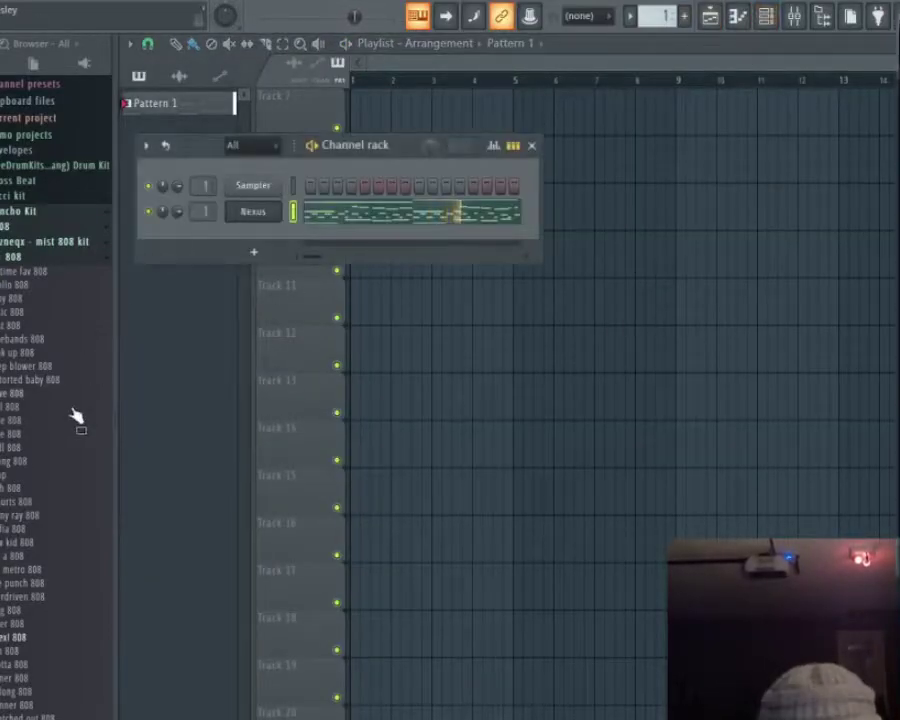
{"action": "left_click", "coordinate": [55, 502]}
{"action": "left_click", "coordinate": [22, 558]}
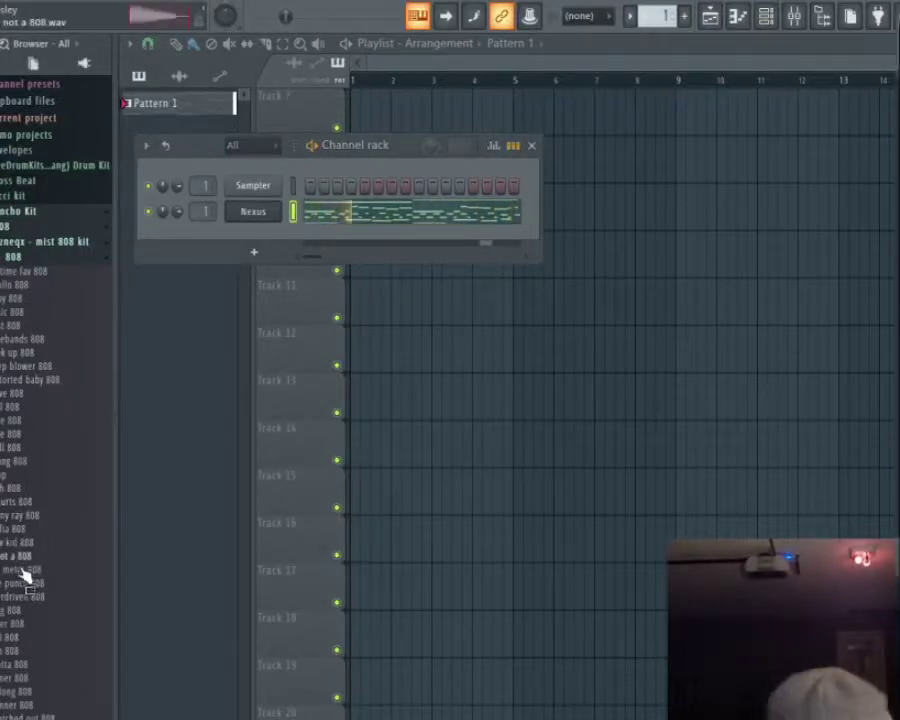
{"action": "left_click", "coordinate": [20, 705]}
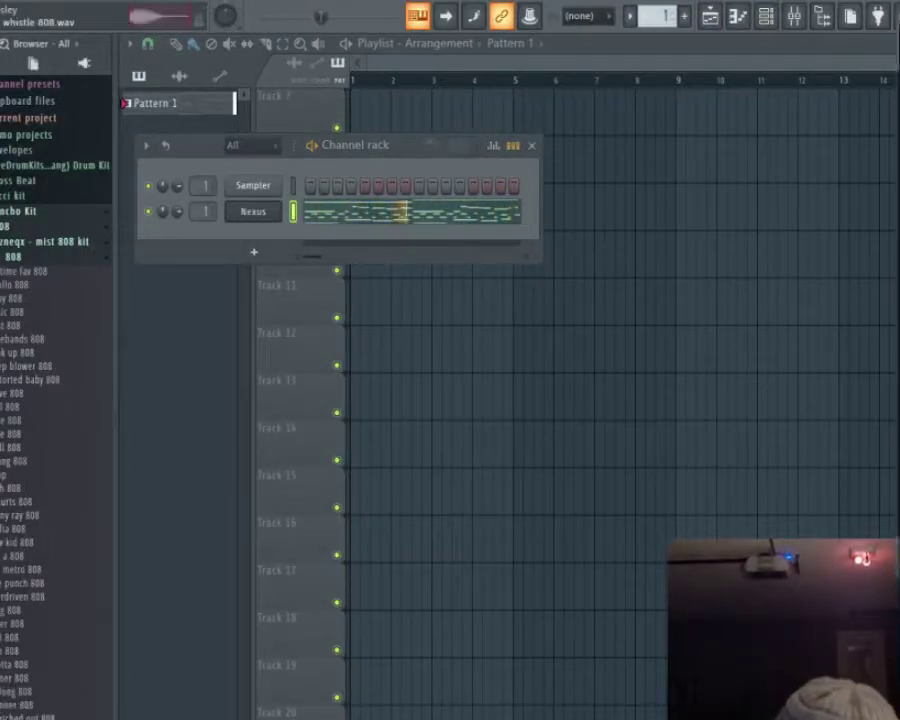
{"action": "scroll", "coordinate": [30, 630], "scroll_direction": "down", "scroll_amount": 4}
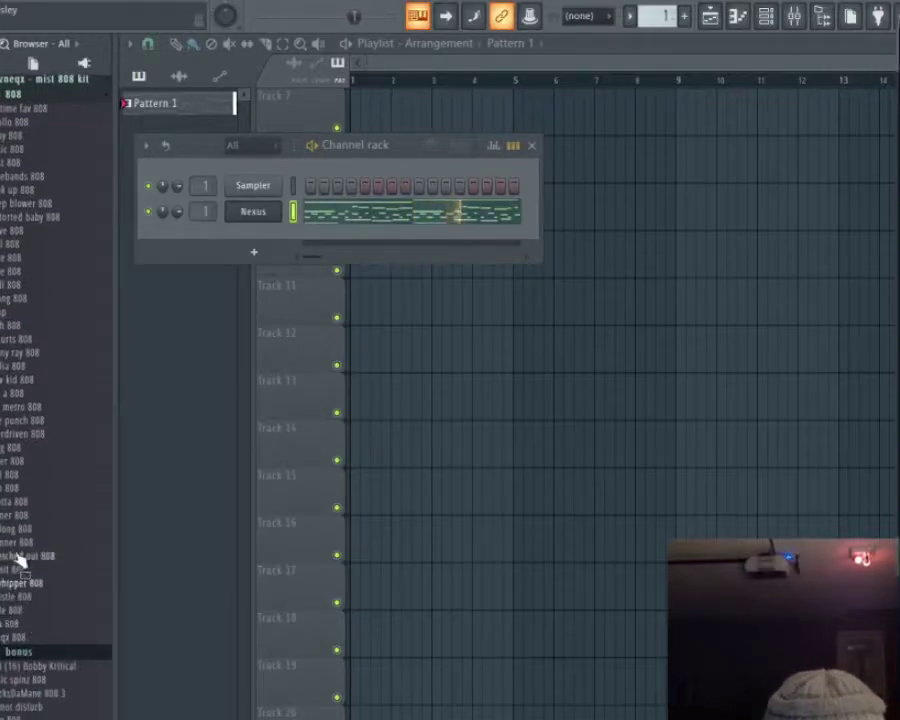
{"action": "left_click", "coordinate": [14, 464]}
{"action": "left_click", "coordinate": [14, 490]}
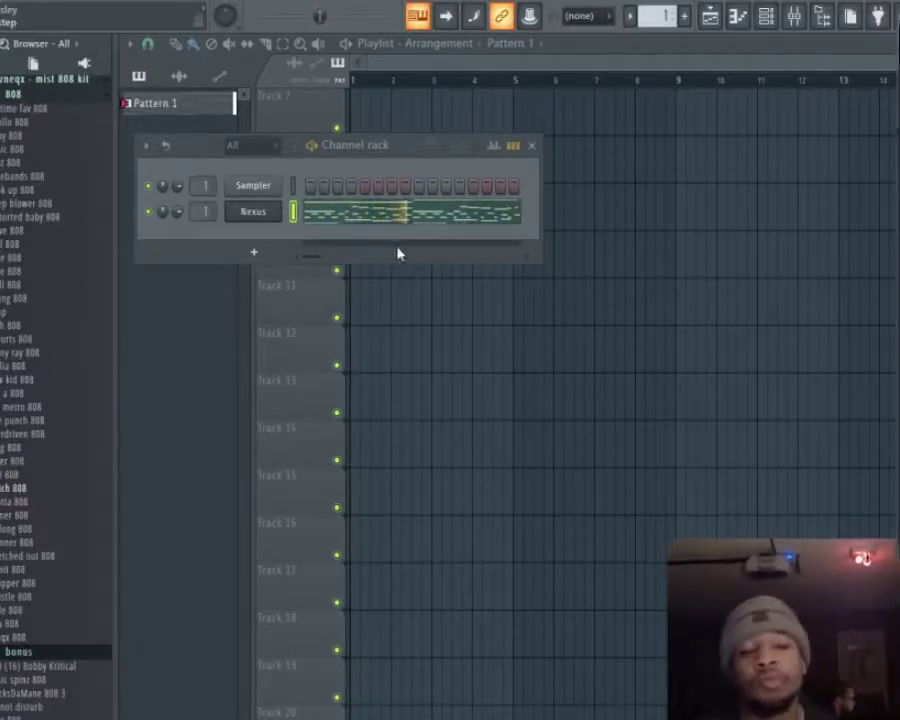
Try the Nexus piano preset PN Powerful and Bright, and switch the melody's sound to PN Power Grand.
{"action": "left_click", "coordinate": [255, 212]}
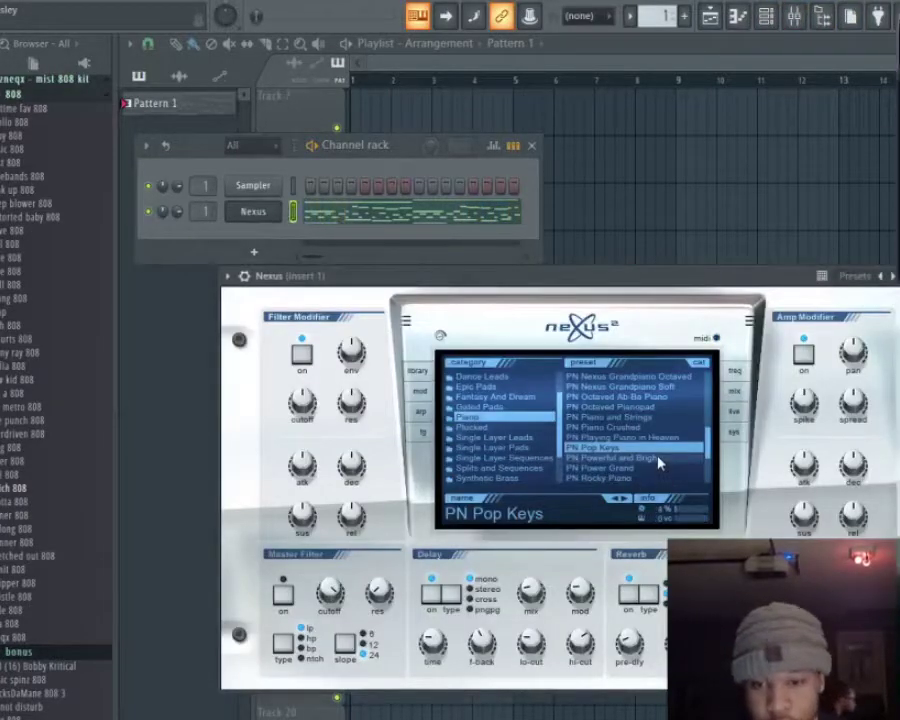
{"action": "left_click", "coordinate": [652, 457]}
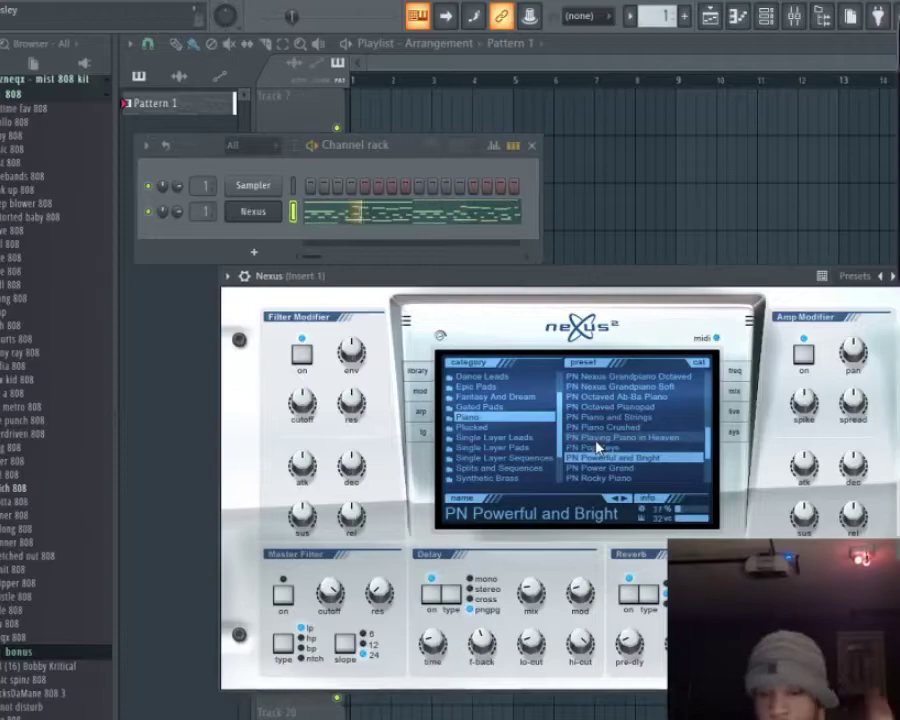
{"action": "left_click", "coordinate": [603, 467]}
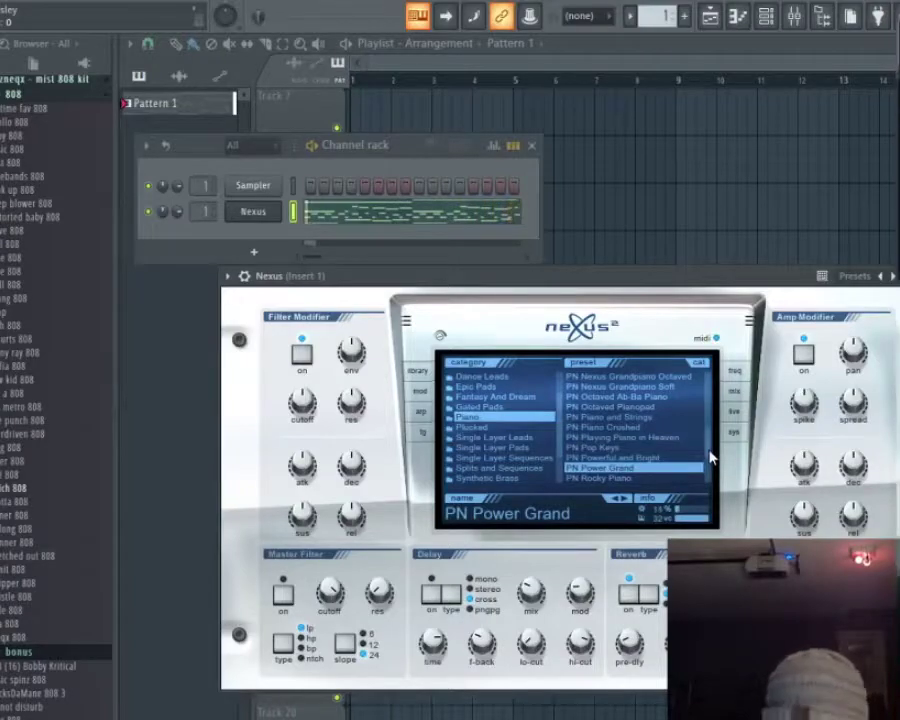
Insert Fruity parametric EQ 2 in the first effect slot of mixer Insert 1 and set band 1 to High pass.
{"action": "left_click", "coordinate": [793, 16]}
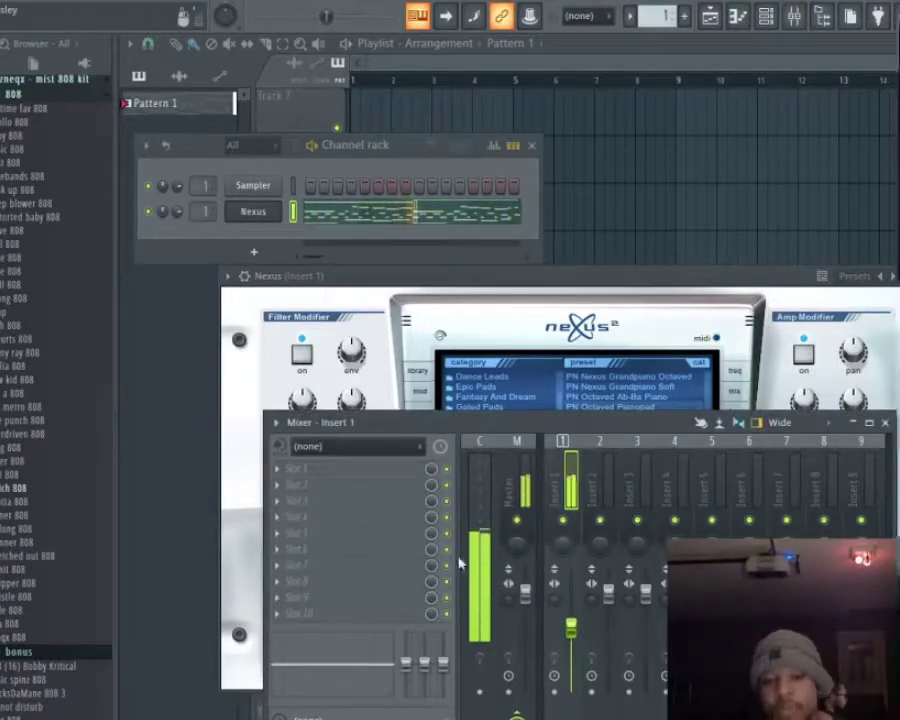
{"action": "left_click", "coordinate": [323, 477]}
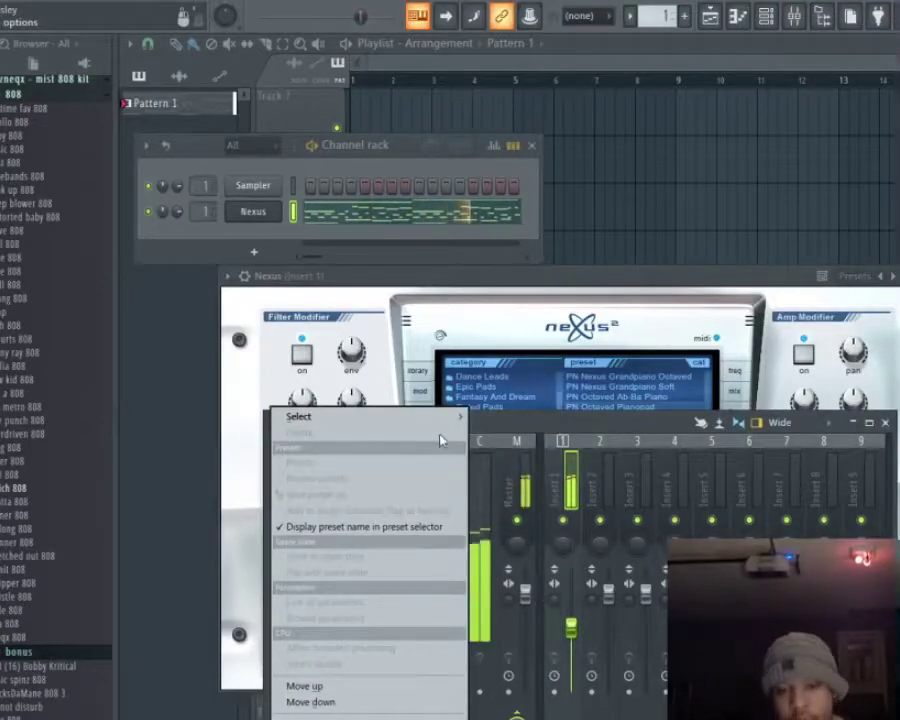
{"action": "mouse_move", "coordinate": [452, 417]}
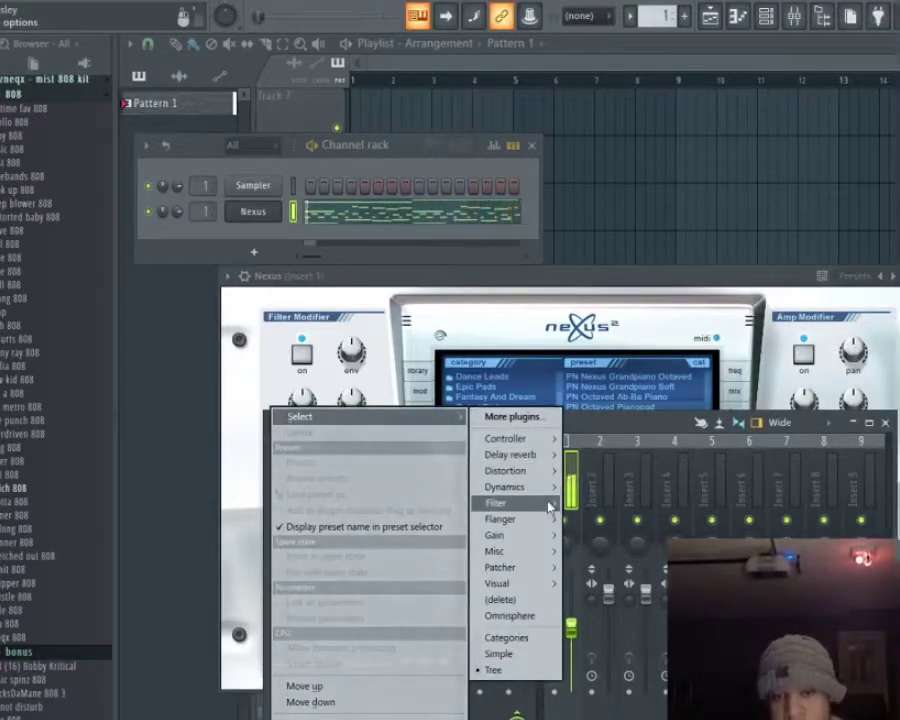
{"action": "mouse_move", "coordinate": [549, 507]}
{"action": "left_click", "coordinate": [625, 549]}
{"action": "right_click", "coordinate": [294, 347]}
{"action": "mouse_move", "coordinate": [322, 392]}
{"action": "left_click", "coordinate": [396, 434]}
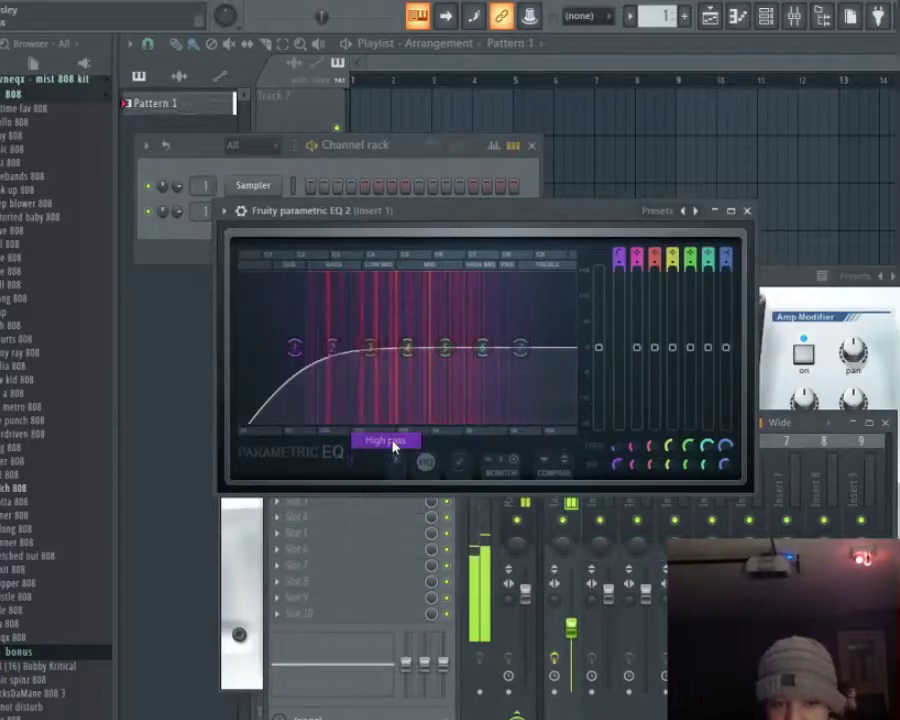
Load a saved piano preset in the equalizer and pull band 3 down in the low mids.
{"action": "left_click", "coordinate": [662, 210]}
{"action": "left_click", "coordinate": [684, 262]}
{"action": "left_click_drag", "start_coordinate": [370, 347], "coordinate": [360, 378]}
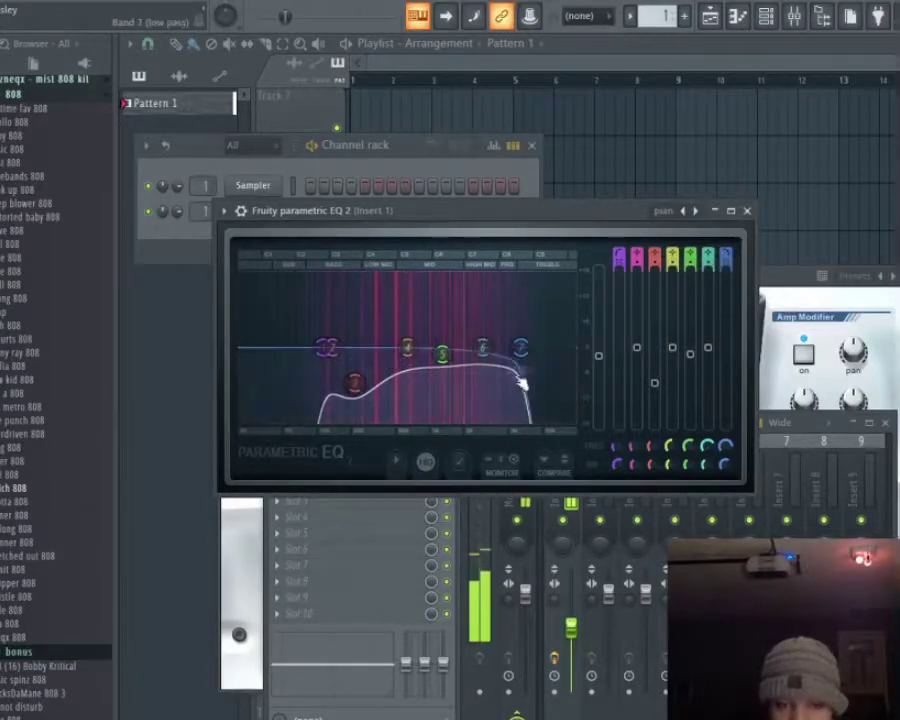
{"action": "left_click", "coordinate": [749, 211]}
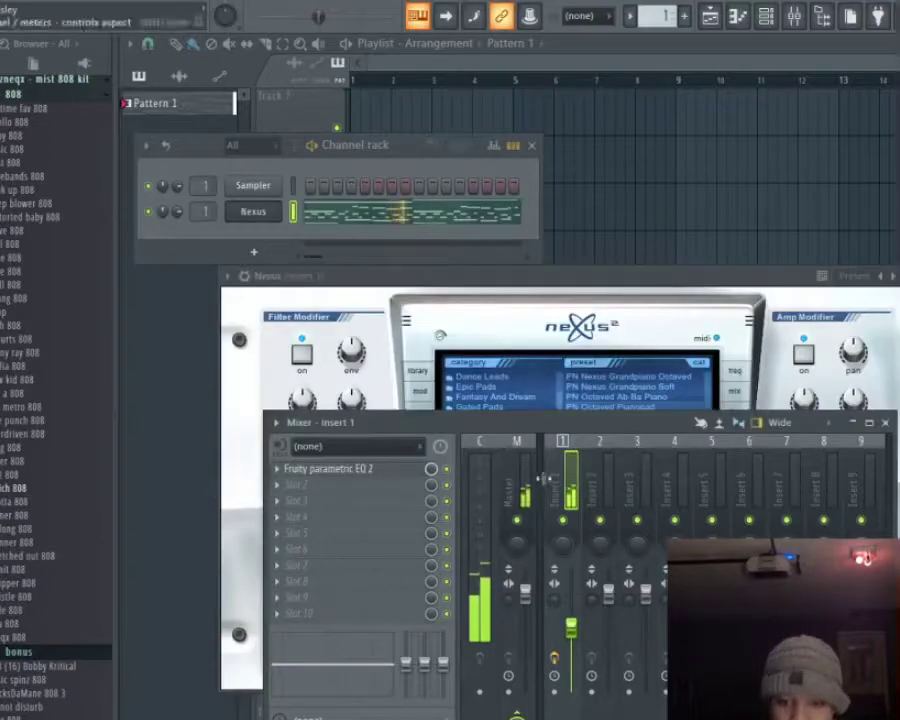
Add Fruity Reeverb 2 to the second effect slot of Insert 1 and set its decay time to 6.2 seconds.
{"action": "left_click", "coordinate": [306, 483]}
{"action": "mouse_move", "coordinate": [530, 454]}
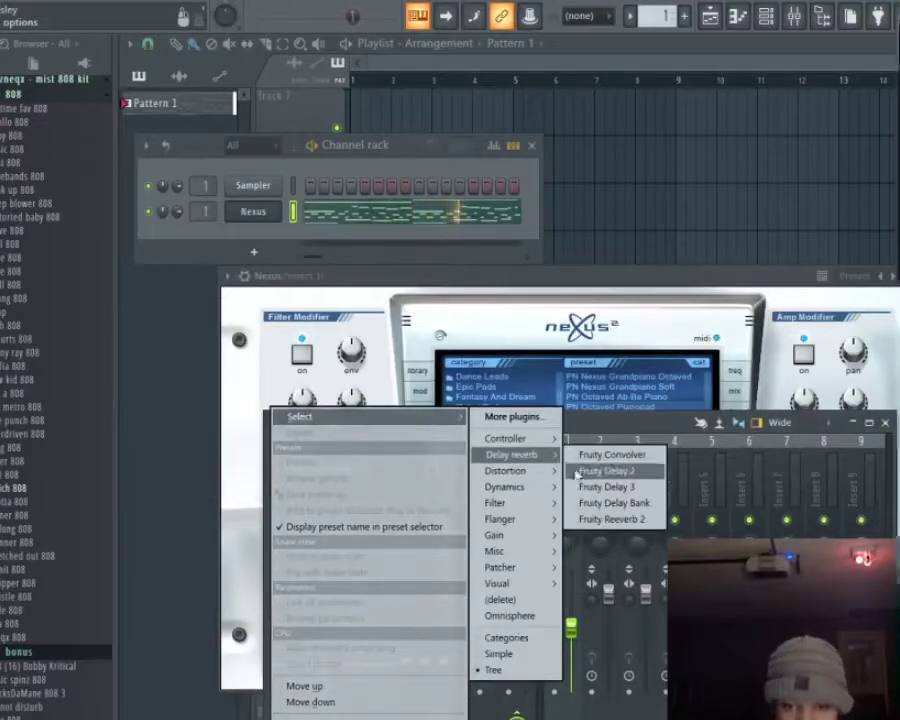
{"action": "left_click", "coordinate": [601, 519]}
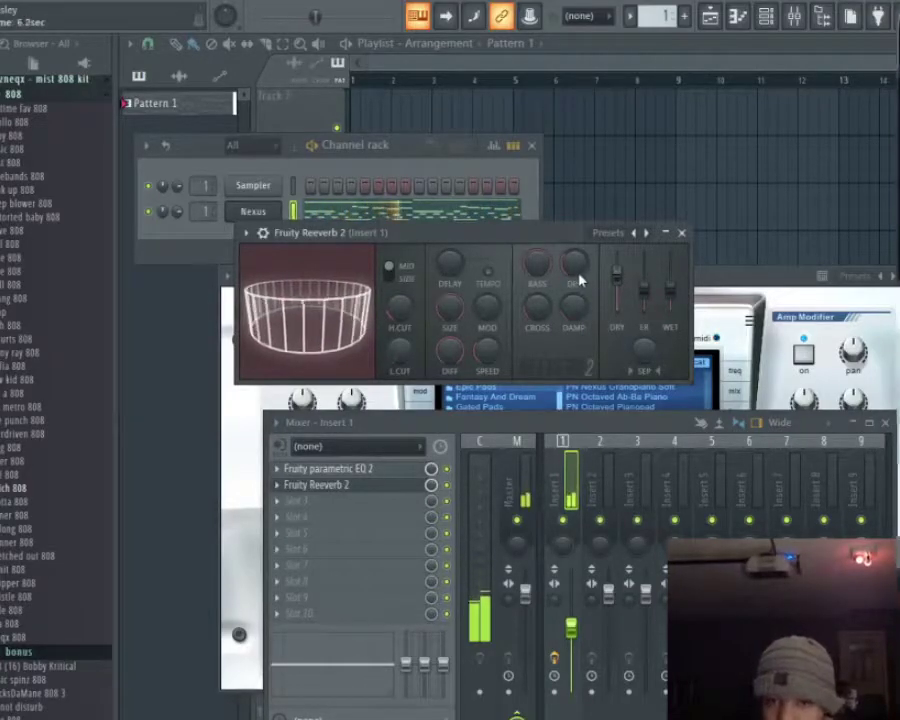
{"action": "left_click_drag", "start_coordinate": [617, 287], "coordinate": [688, 295]}
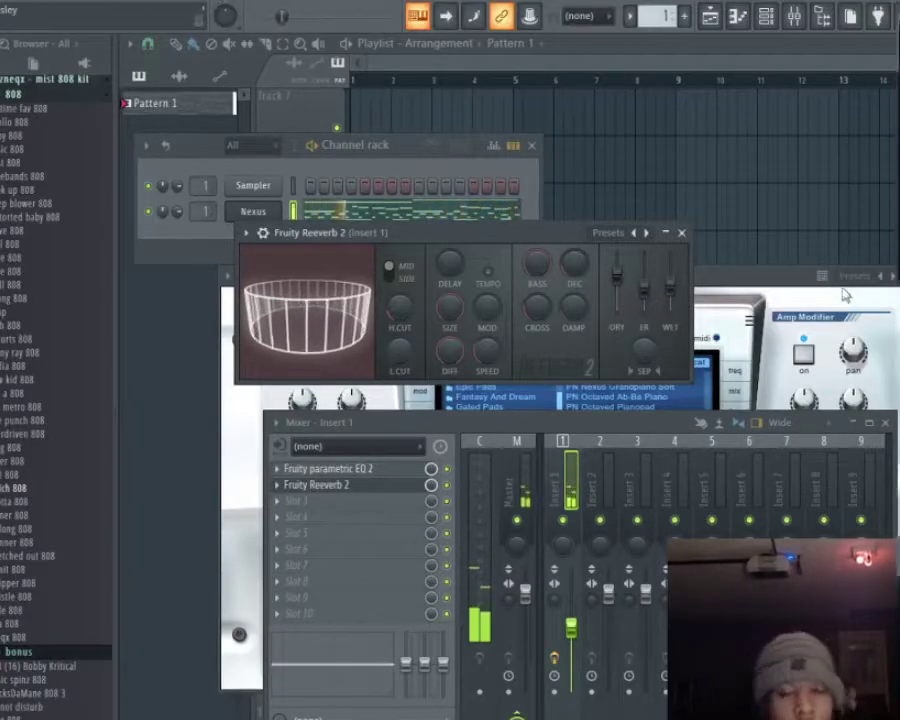
Add the [YC] Snare (Tight) sample from the SNARES folder to the channel rack as a new channel.
{"action": "left_click", "coordinate": [770, 273]}
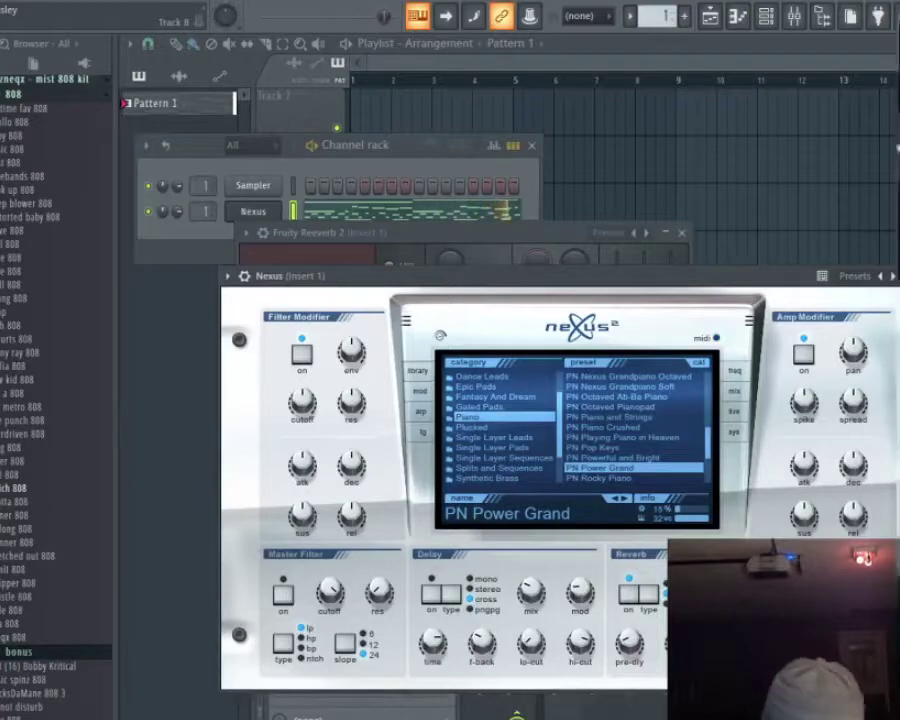
{"action": "left_click", "coordinate": [733, 22]}
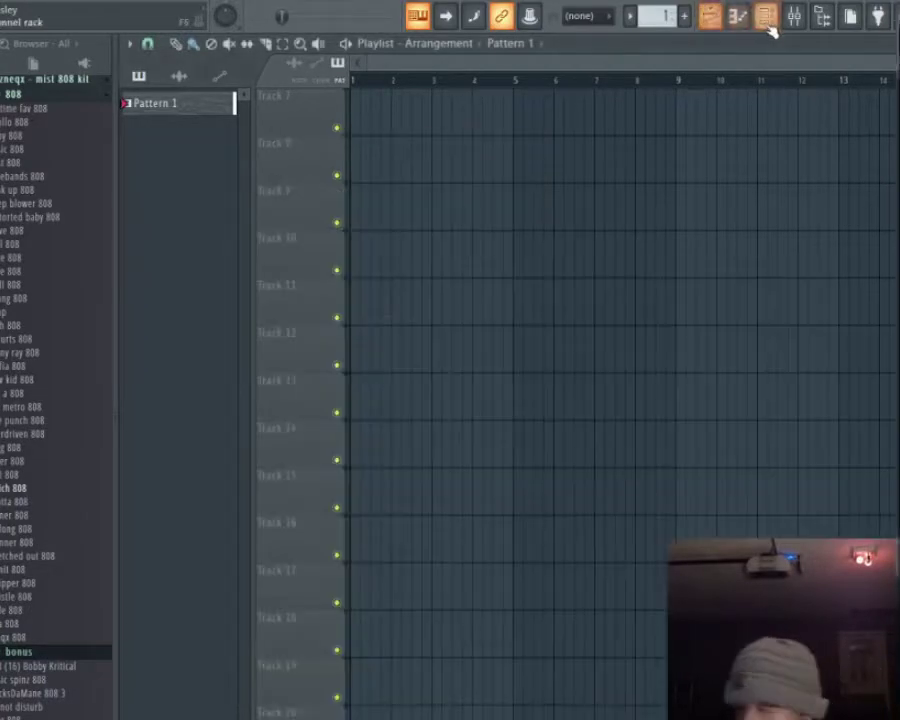
{"action": "left_click", "coordinate": [768, 28]}
{"action": "scroll", "coordinate": [5, 648], "scroll_direction": "down", "scroll_amount": 4}
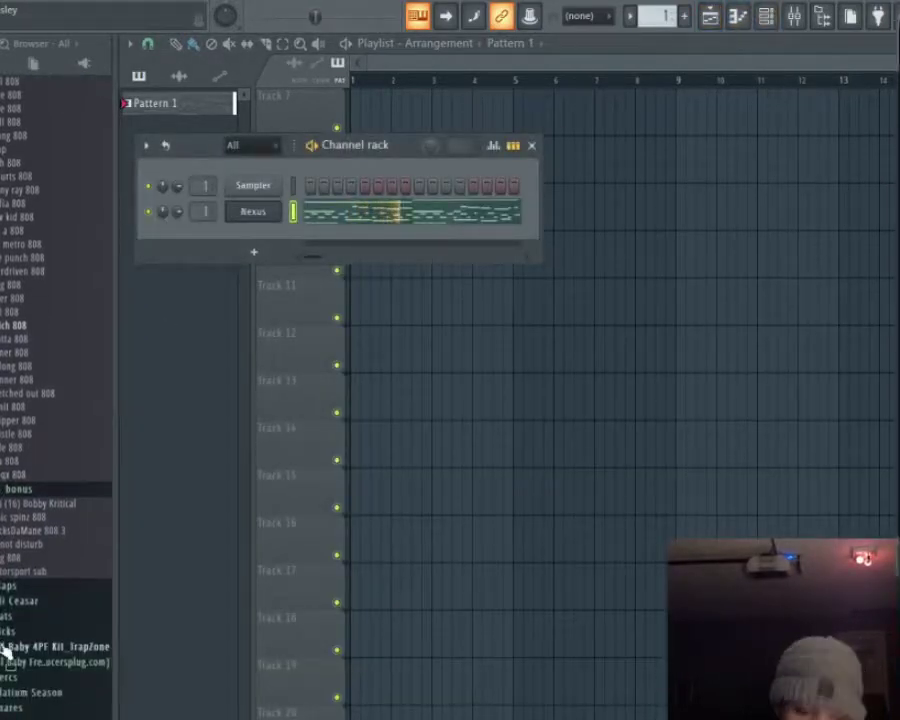
{"action": "scroll", "coordinate": [5, 705], "scroll_direction": "down", "scroll_amount": 5}
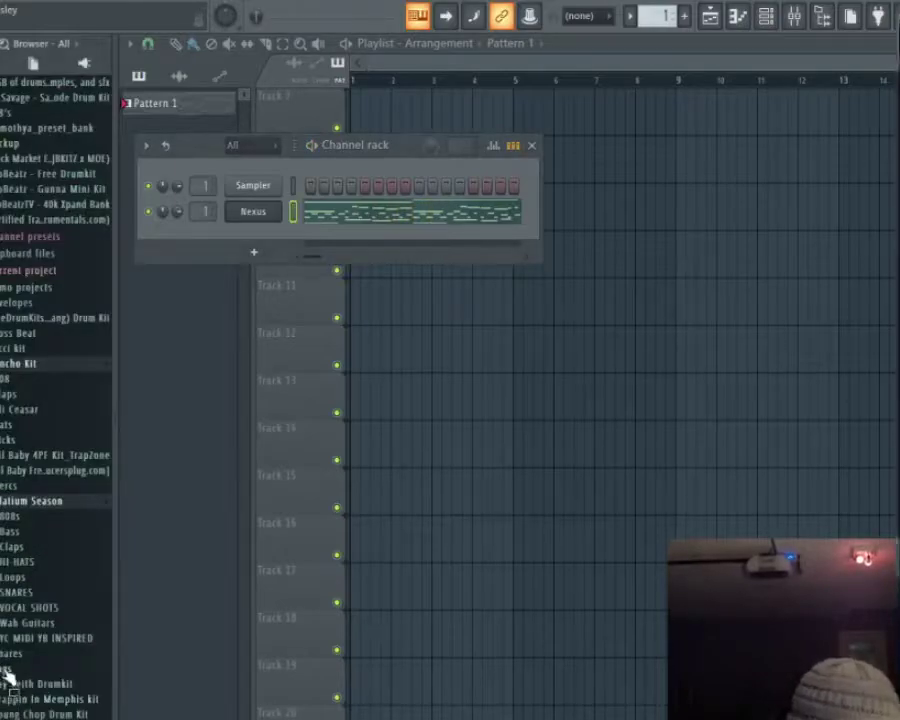
{"action": "left_click", "coordinate": [32, 595]}
{"action": "left_click_drag", "start_coordinate": [55, 680], "coordinate": [483, 228]}
Widen the channel rack and place snare hits on step 9 and every 16 steps after it.
{"action": "left_click_drag", "start_coordinate": [544, 216], "coordinate": [899, 216]}
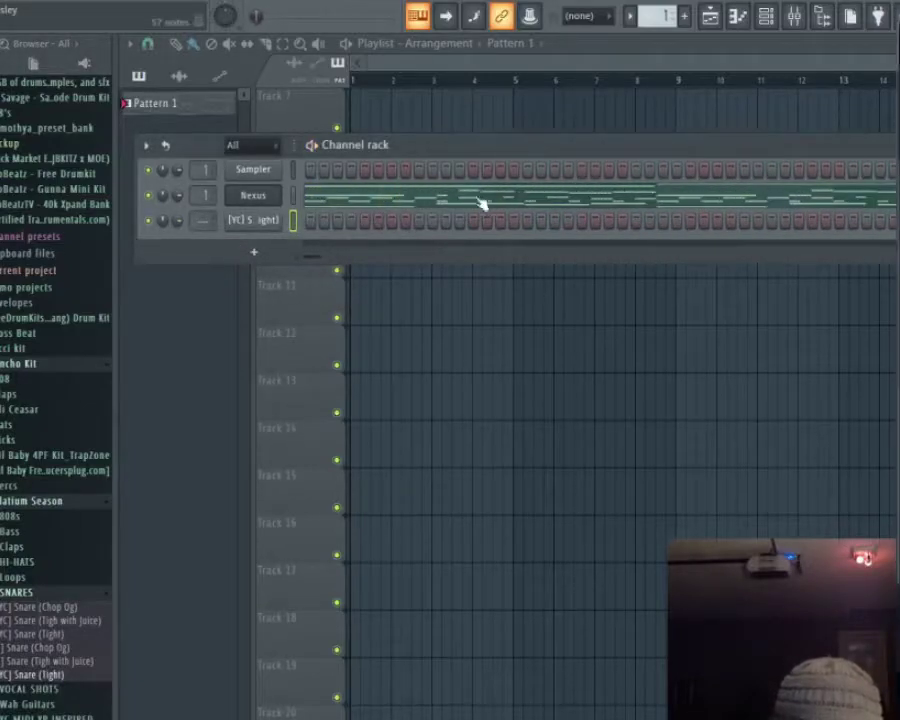
{"action": "left_click_drag", "start_coordinate": [502, 150], "coordinate": [273, 281]}
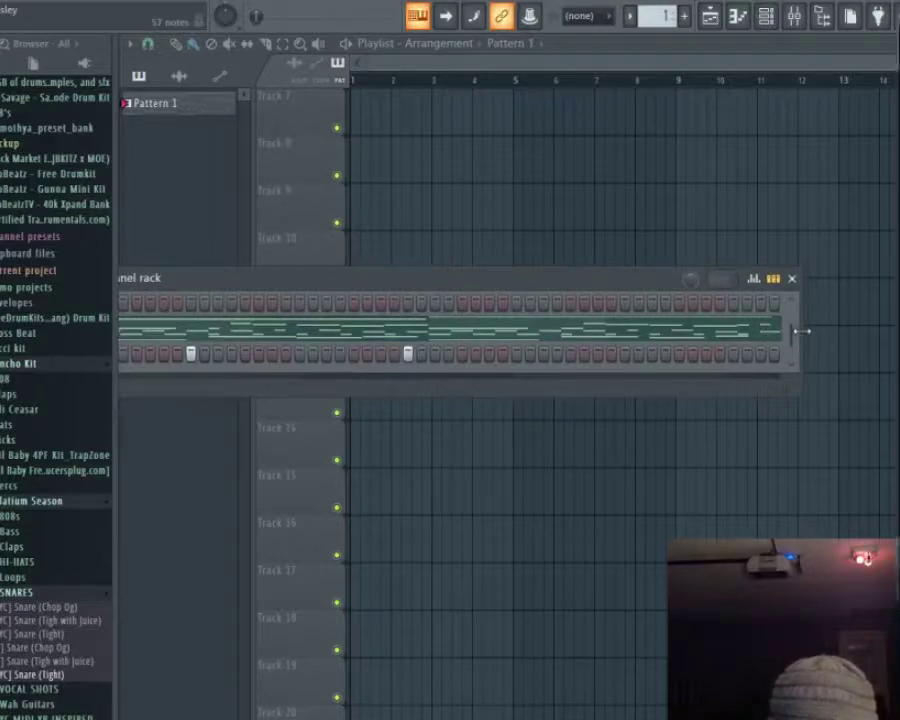
{"action": "left_click_drag", "start_coordinate": [802, 331], "coordinate": [899, 331]}
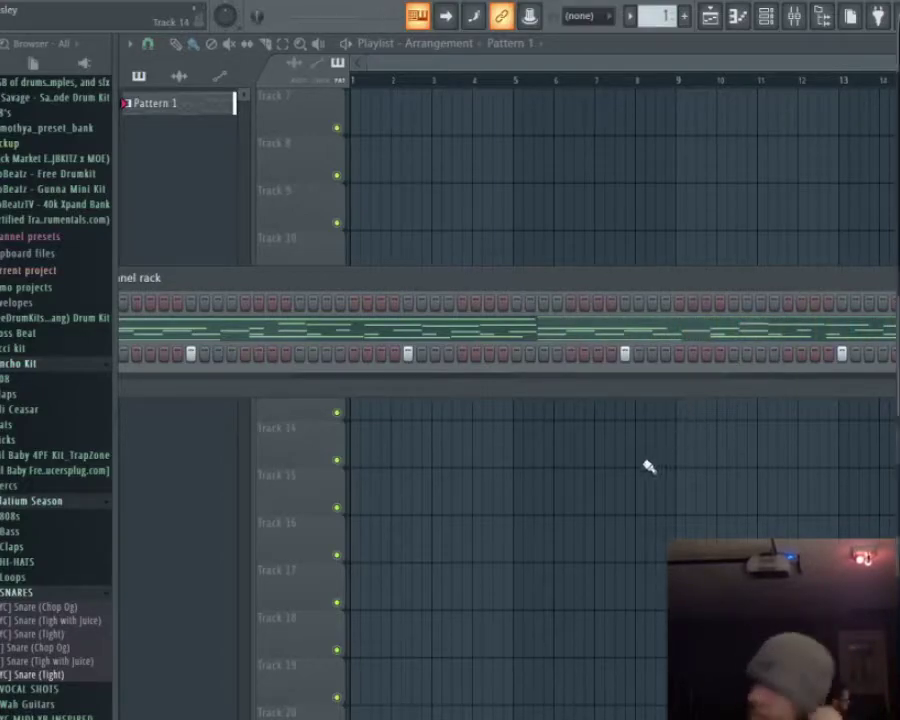
Add Hihat (Quay Official) from the Lil Baby 4PF kit as a channel and route snare and hi-hat to mixer tracks 2 and 3.
{"action": "left_click", "coordinate": [54, 470]}
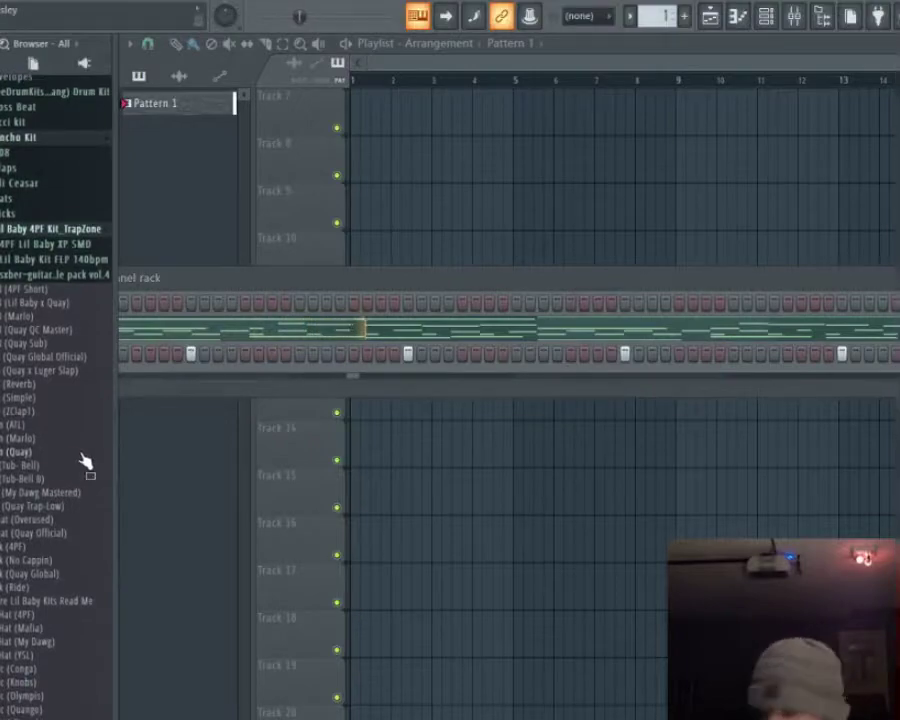
{"action": "left_click", "coordinate": [55, 507]}
{"action": "left_click_drag", "start_coordinate": [55, 535], "coordinate": [220, 314]}
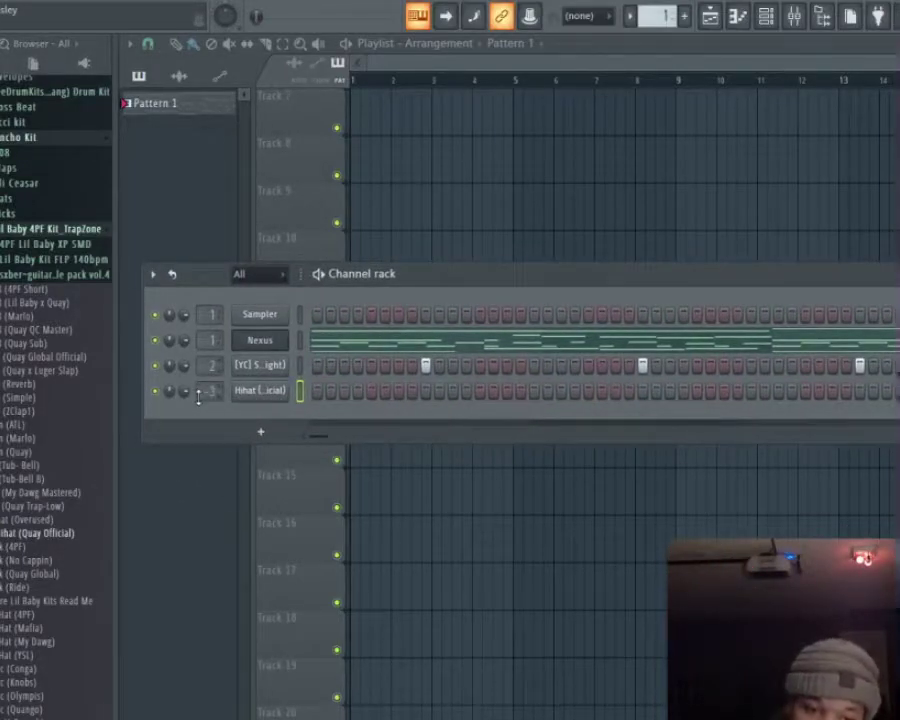
Fill the hi-hat channel on each 2 steps and lower its channel volume to 0.23.
{"action": "right_click", "coordinate": [264, 390]}
{"action": "left_click", "coordinate": [500, 447]}
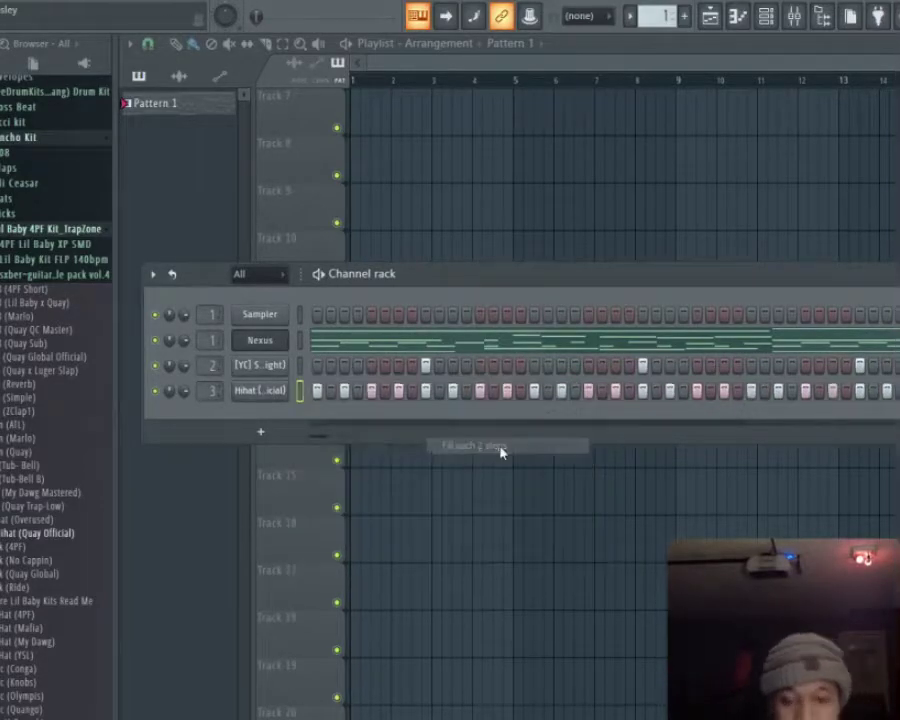
{"action": "left_click", "coordinate": [280, 392]}
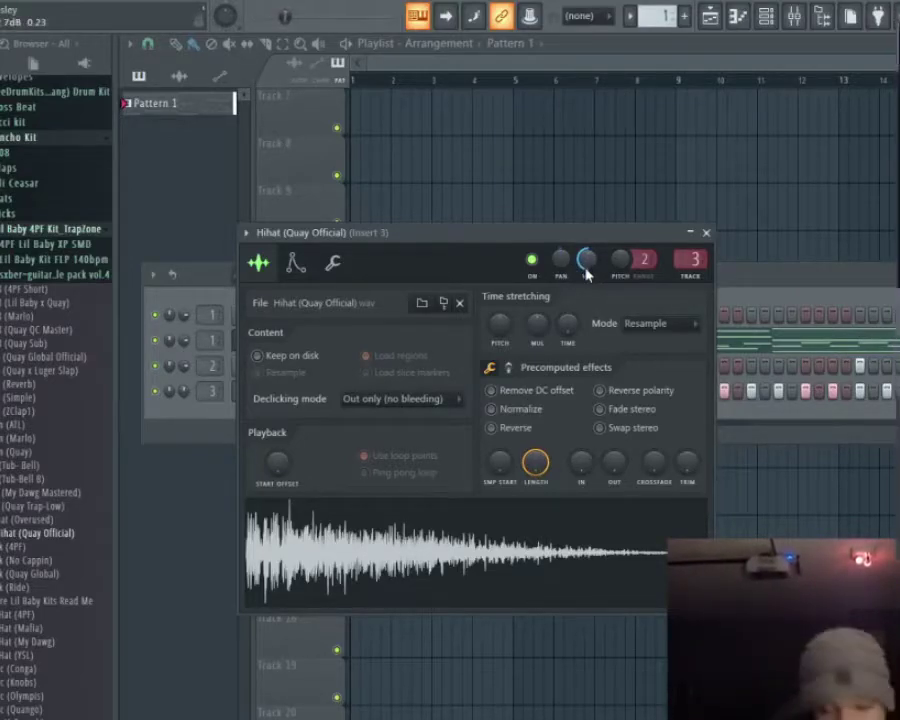
{"action": "left_click", "coordinate": [760, 278]}
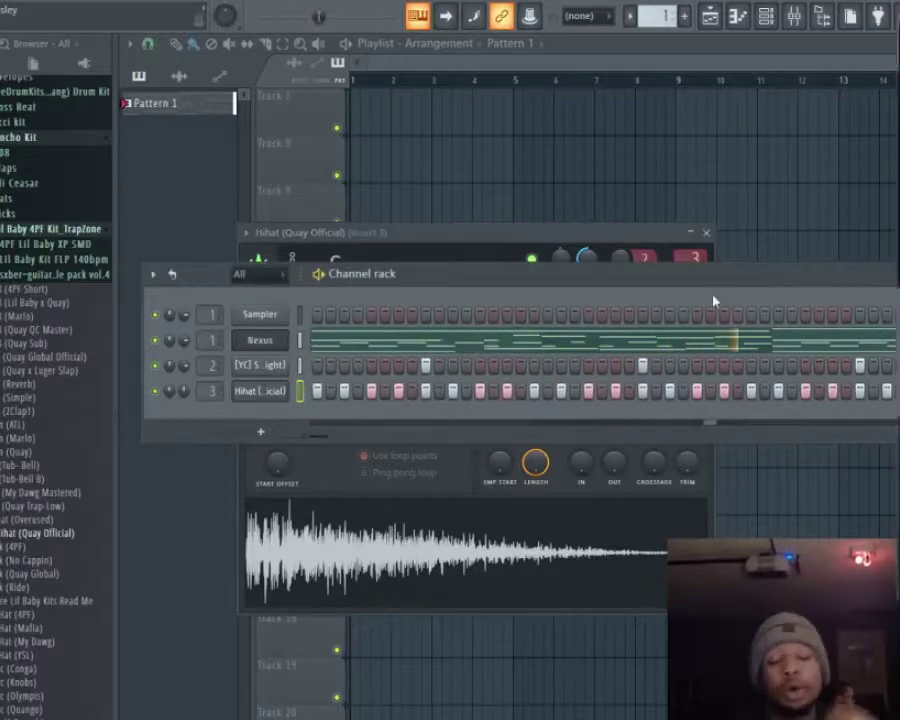
Add the raw kick sample as a channel on mixer track 4 and sequence a syncopated kick pattern across the bars.
{"action": "left_click", "coordinate": [42, 137]}
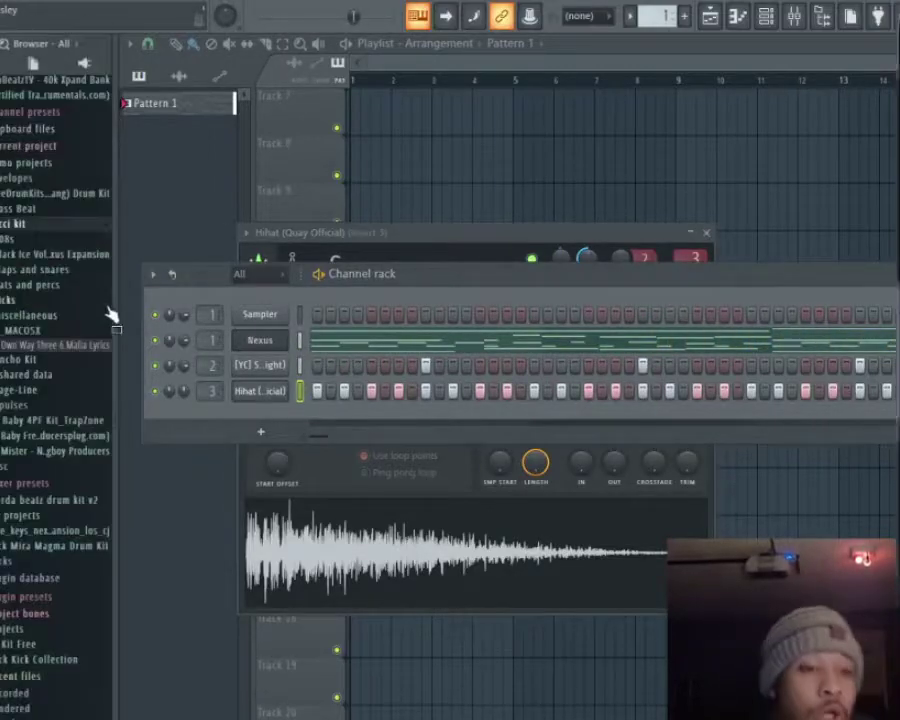
{"action": "left_click", "coordinate": [45, 302]}
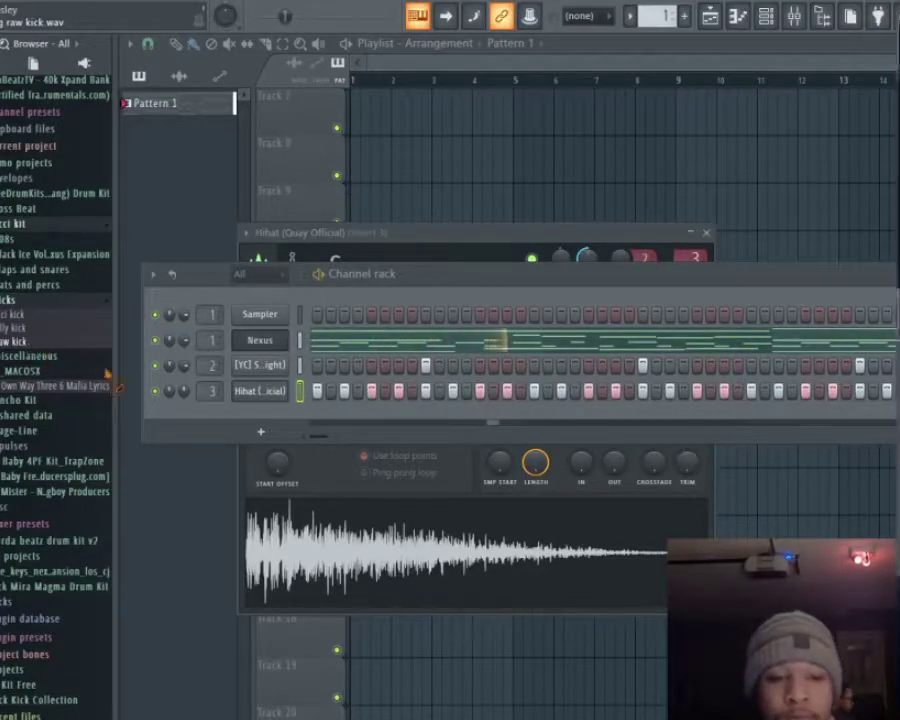
{"action": "left_click_drag", "start_coordinate": [243, 418], "coordinate": [209, 414]}
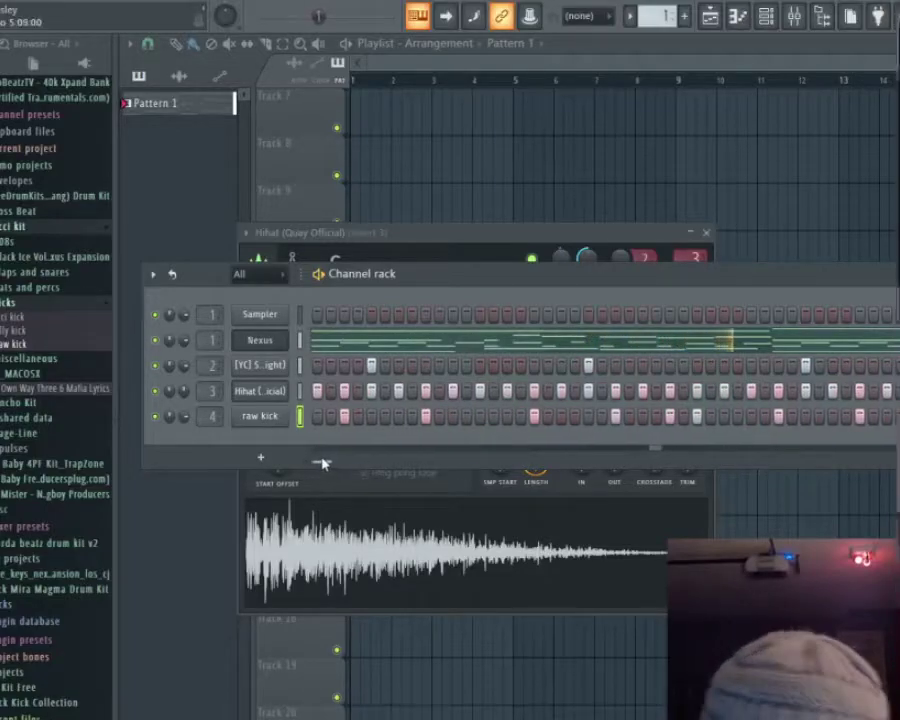
{"action": "scroll", "coordinate": [321, 461], "scroll_direction": "up", "scroll_amount": 1}
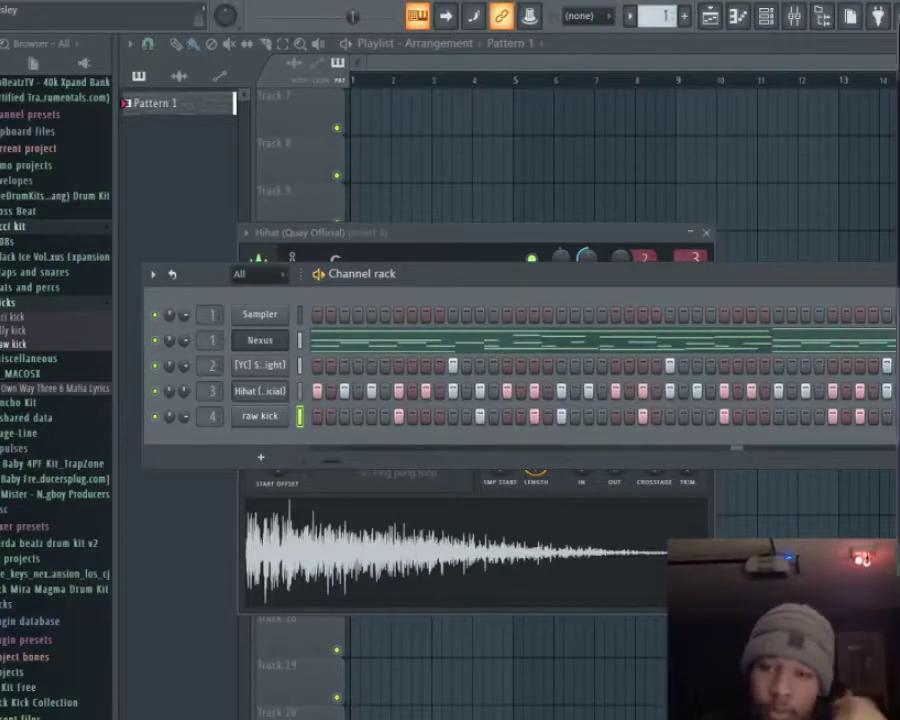
Lower the volume of mixer track 1, which carries the Nexus piano, and return to the channel rack.
{"action": "left_click", "coordinate": [794, 17]}
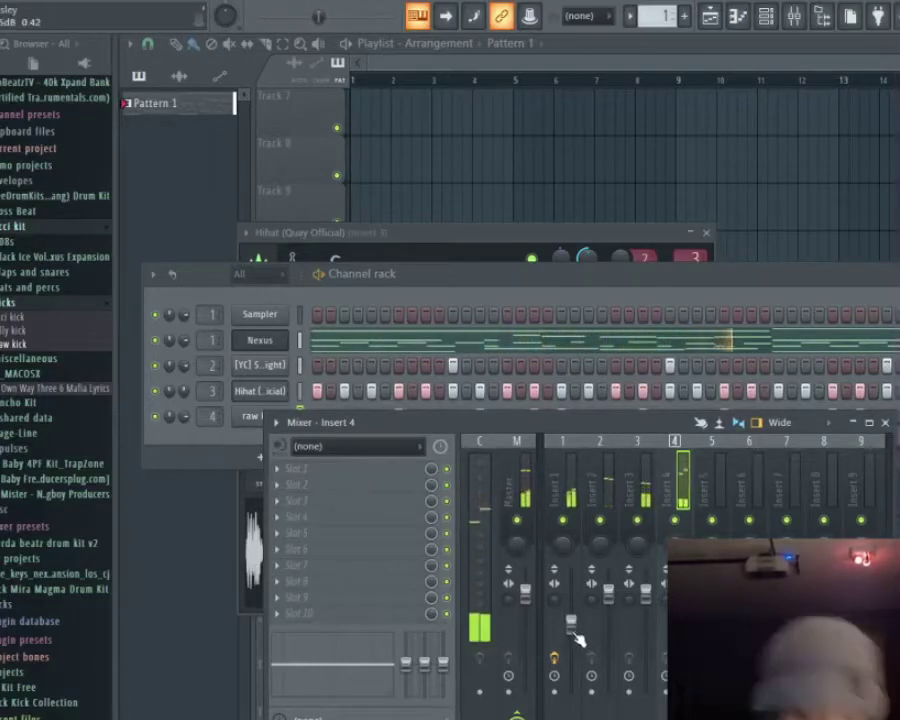
{"action": "left_click", "coordinate": [568, 480]}
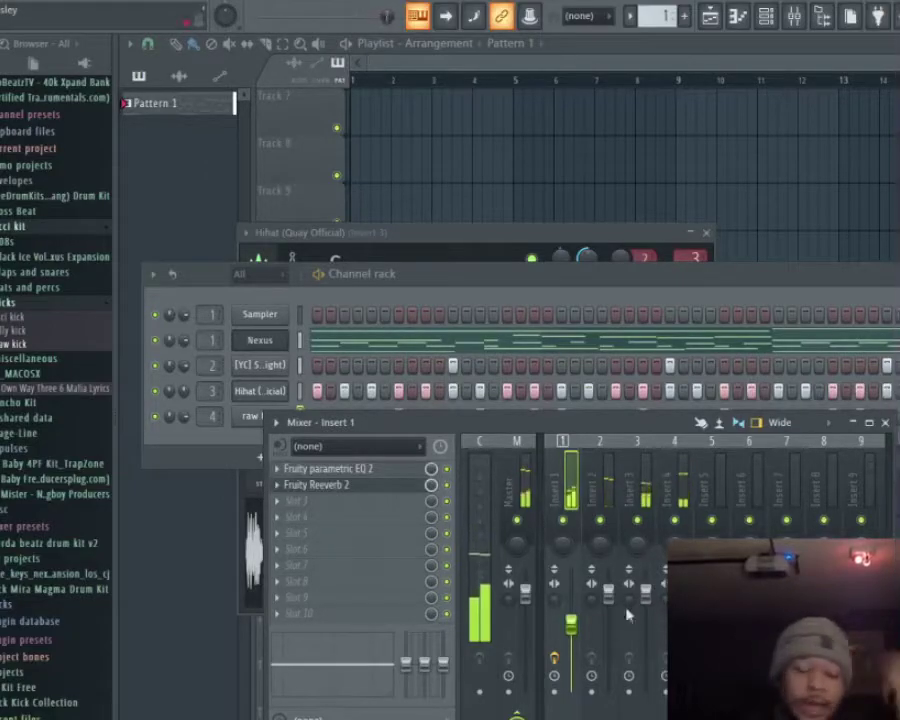
{"action": "left_click", "coordinate": [525, 283]}
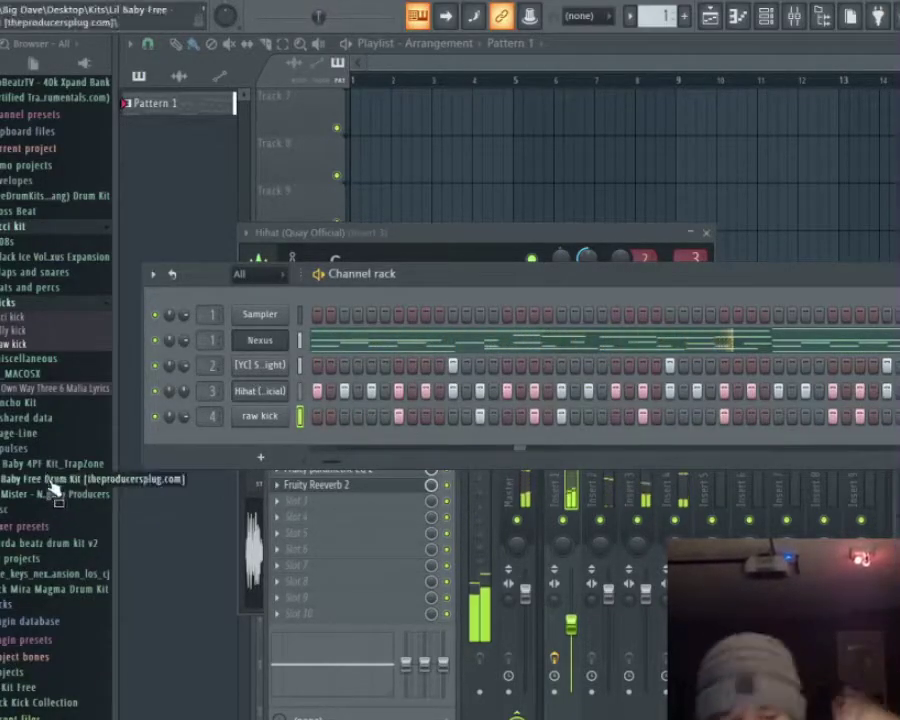
Add the motorsport sub sample from the Poncho Kit's 808 folder as a new channel below the raw kick.
{"action": "left_click", "coordinate": [45, 403]}
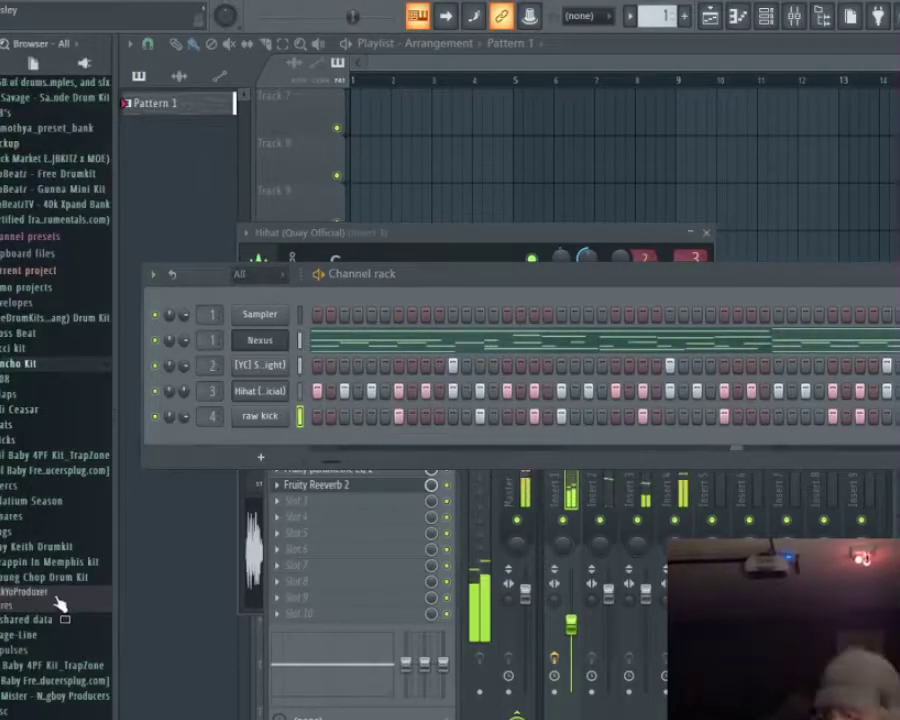
{"action": "left_click", "coordinate": [12, 380]}
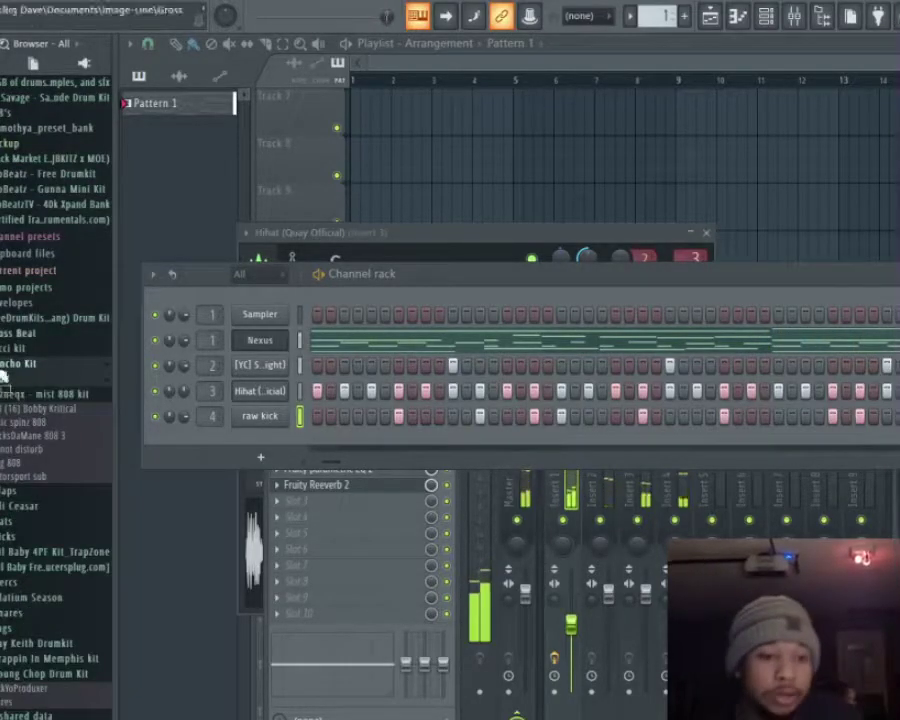
{"action": "left_click", "coordinate": [37, 475]}
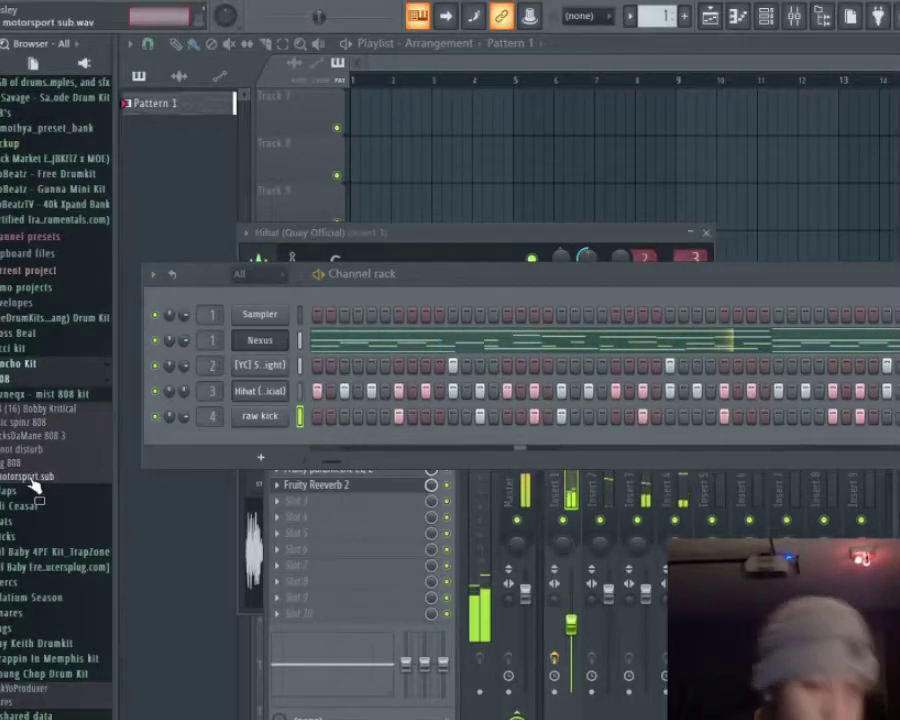
{"action": "left_click_drag", "start_coordinate": [35, 485], "coordinate": [200, 438]}
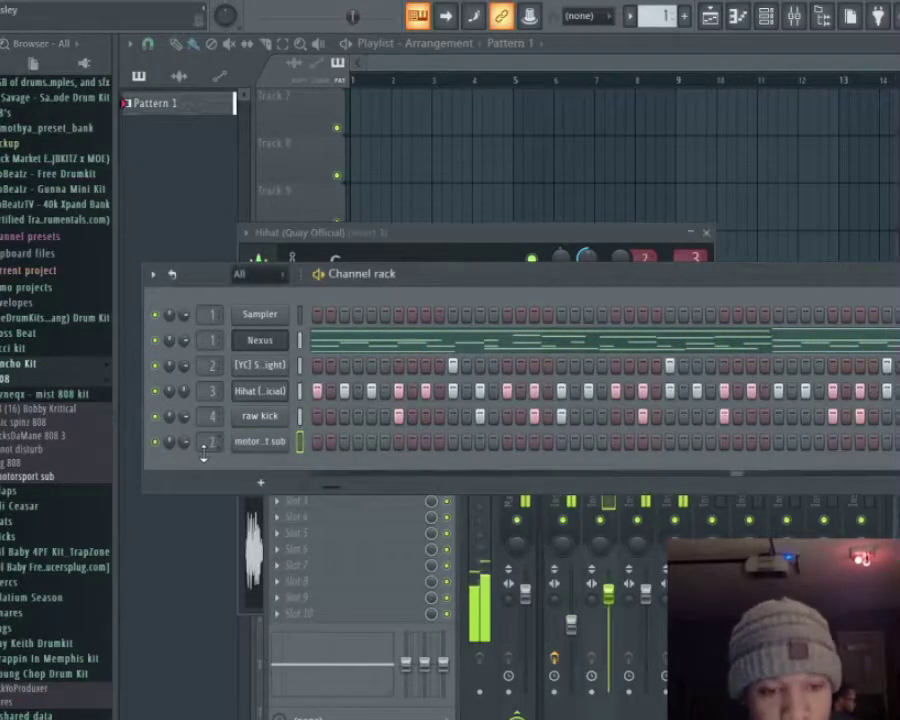
Copy the two long high notes, B7 and E8, from the Nexus piano roll into the motorsport sub piano roll.
{"action": "left_click", "coordinate": [715, 19]}
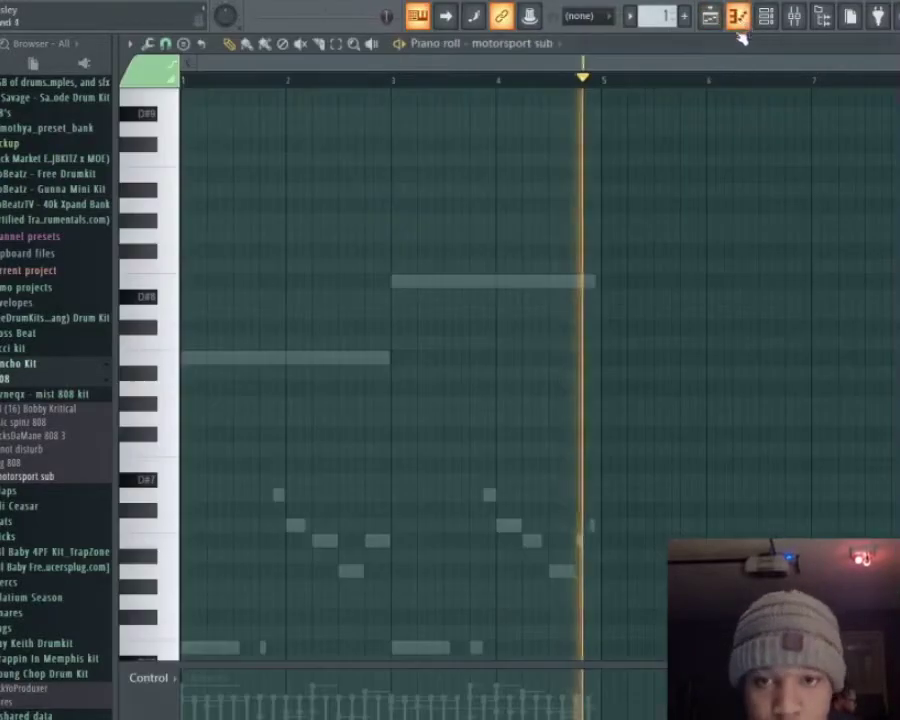
{"action": "left_click", "coordinate": [520, 43]}
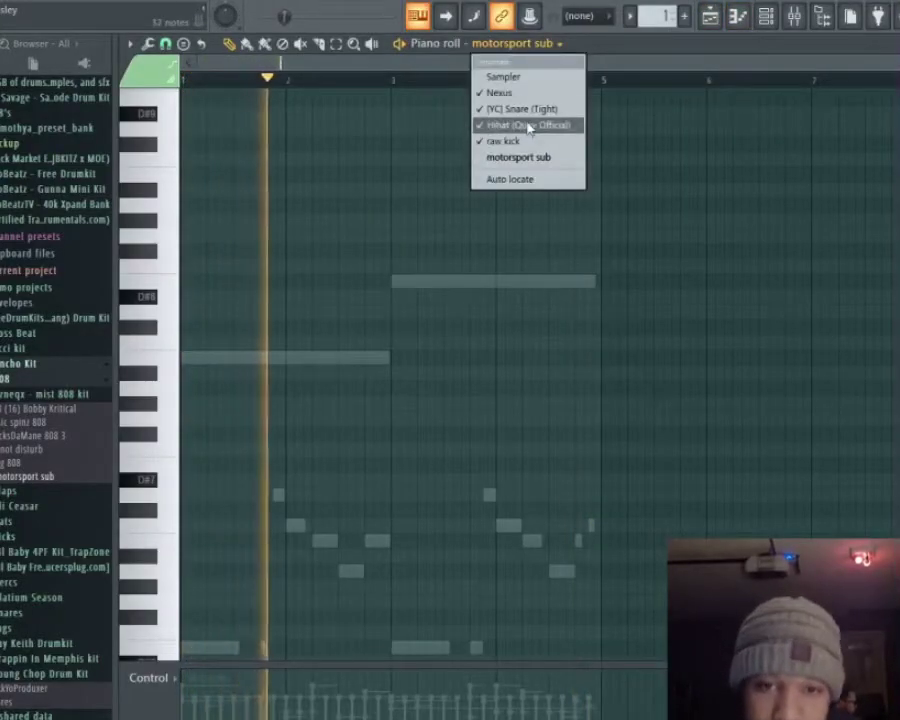
{"action": "left_click", "coordinate": [519, 93]}
{"action": "key", "text": "ctrl+a"}
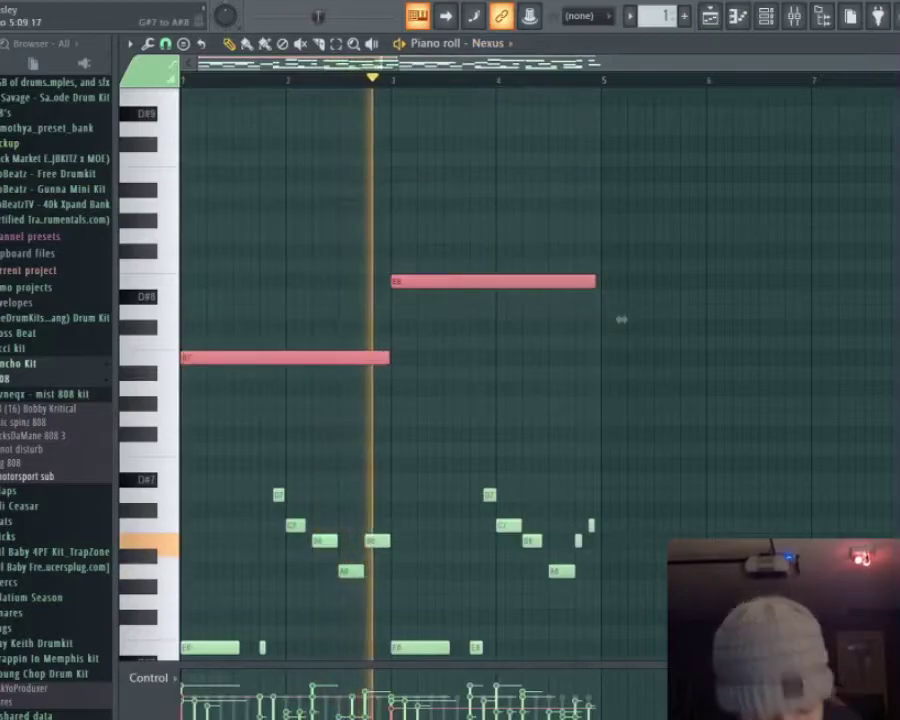
{"action": "key", "text": "space"}
{"action": "left_click", "coordinate": [489, 45]}
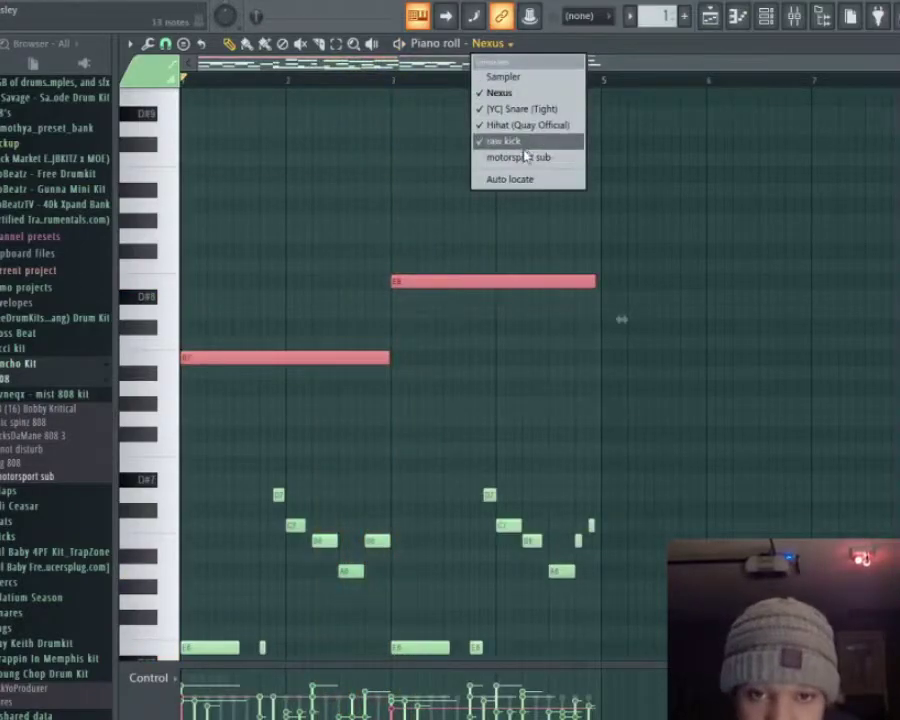
{"action": "left_click", "coordinate": [510, 157]}
{"action": "key", "text": "ctrl+v"}
Transpose both pasted sub notes down three octaves to B4 and E5 while playing the pattern.
{"action": "key", "text": "ctrl+Down"}
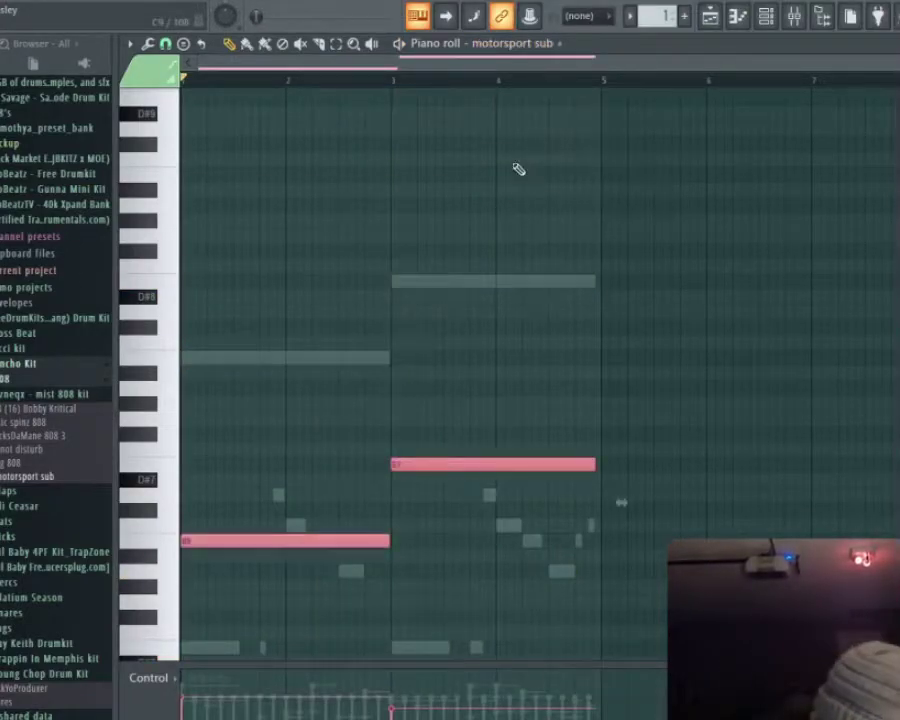
{"action": "key", "text": "ctrl+Down"}
{"action": "key", "text": "space"}
{"action": "scroll", "coordinate": [233, 443], "scroll_direction": "down", "scroll_amount": 4}
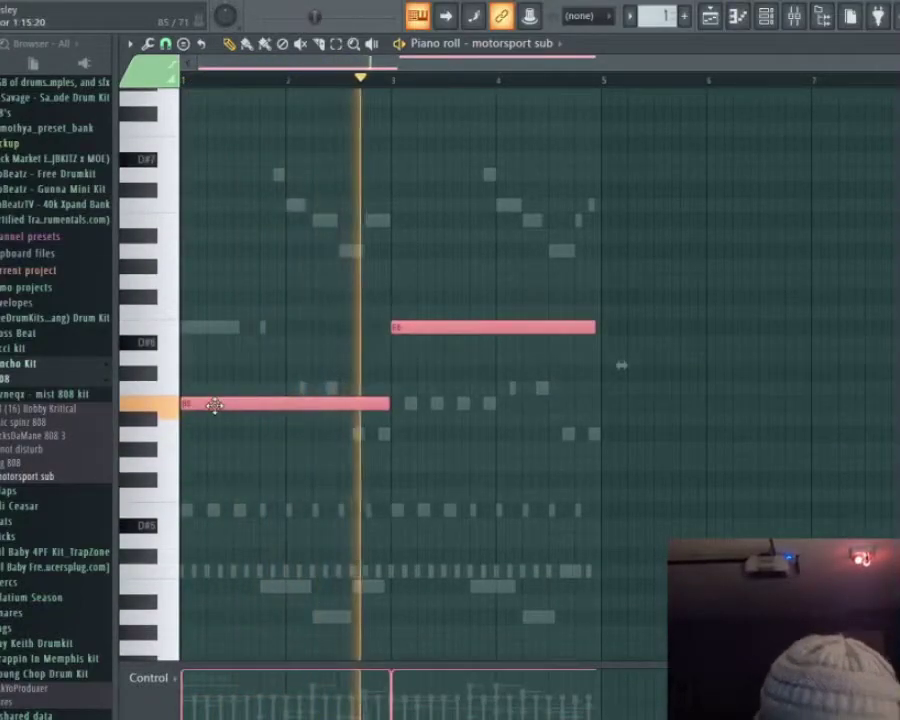
{"action": "key", "text": "ctrl+Down"}
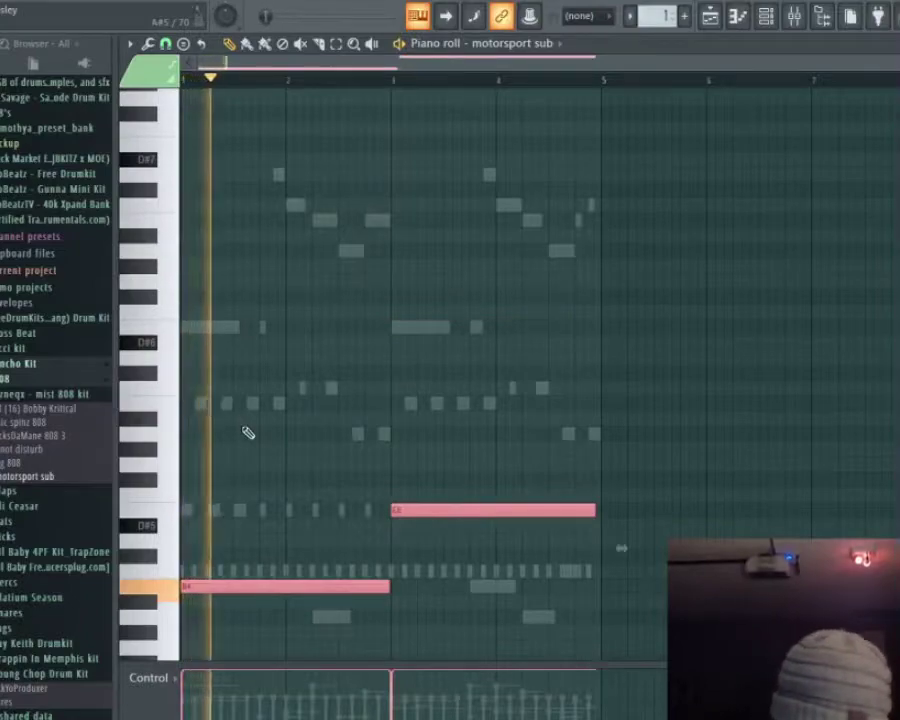
{"action": "key", "text": "space"}
Select only the first sub note and raise it five semitones to E5.
{"action": "left_click_drag", "start_coordinate": [282, 458], "coordinate": [236, 596]}
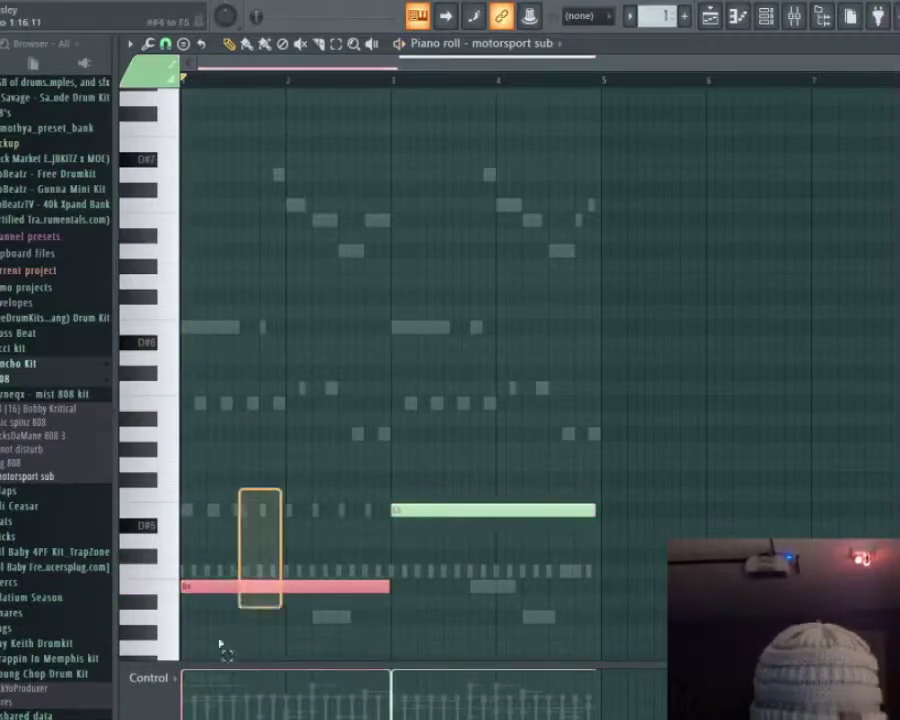
{"action": "scroll", "coordinate": [210, 650], "scroll_direction": "down", "scroll_amount": 1}
{"action": "key", "text": "Up"}
{"action": "key", "text": "Up"}
{"action": "key", "text": "Up"}
{"action": "key", "text": "Up"}
{"action": "key", "text": "Up"}
{"action": "key", "text": "space"}
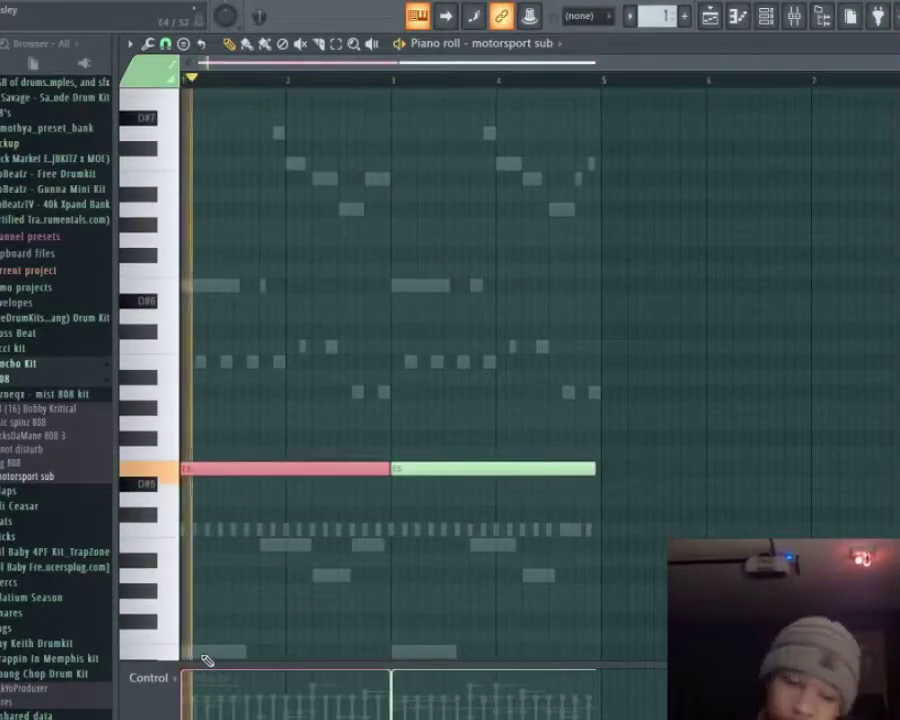
Route the motorsport sub to mixer track 5 and return to the piano roll.
{"action": "left_click", "coordinate": [792, 16]}
{"action": "key", "text": "space"}
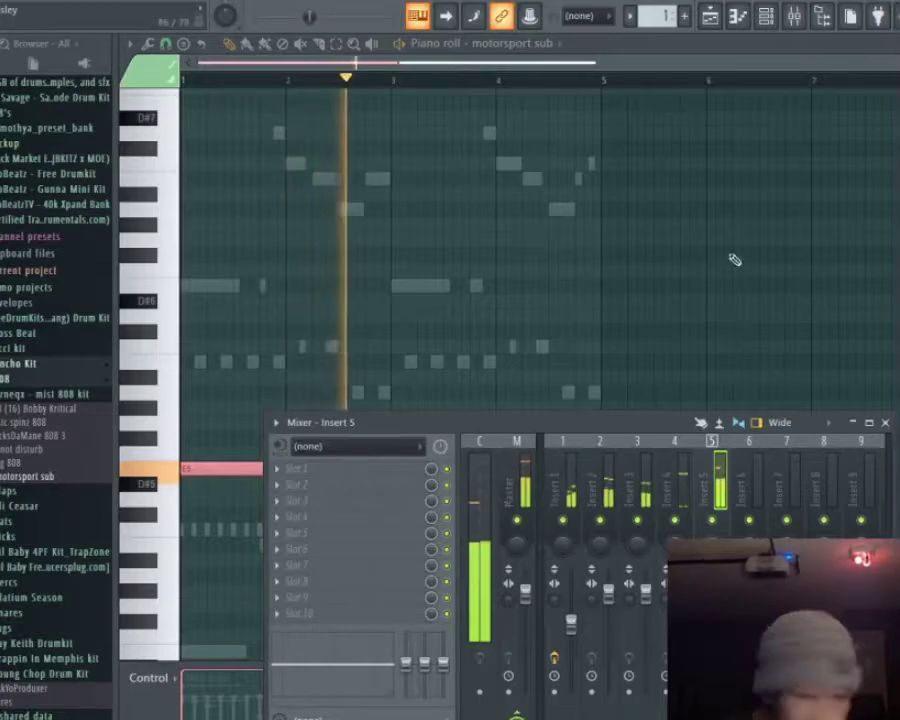
{"action": "key", "text": "space"}
{"action": "key", "text": "F9"}
{"action": "key", "text": "space"}
Shorten the first E5 sub note to end in late bar 2 and add an A5 note lasting until bar 3.
{"action": "left_click_drag", "start_coordinate": [390, 469], "coordinate": [337, 467]}
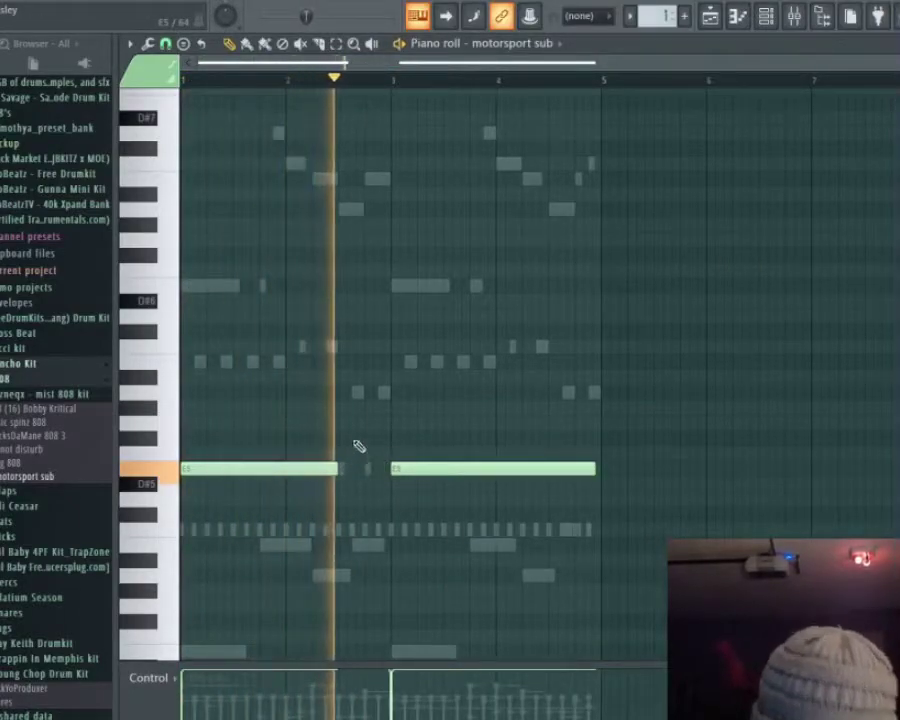
{"action": "key", "text": "space"}
{"action": "left_click", "coordinate": [353, 393]}
{"action": "key", "text": "space"}
{"action": "left_click_drag", "start_coordinate": [503, 395], "coordinate": [390, 398]}
{"action": "left_click_drag", "start_coordinate": [338, 469], "coordinate": [342, 470]}
{"action": "scroll", "coordinate": [344, 466], "scroll_direction": "up", "scroll_amount": 2}
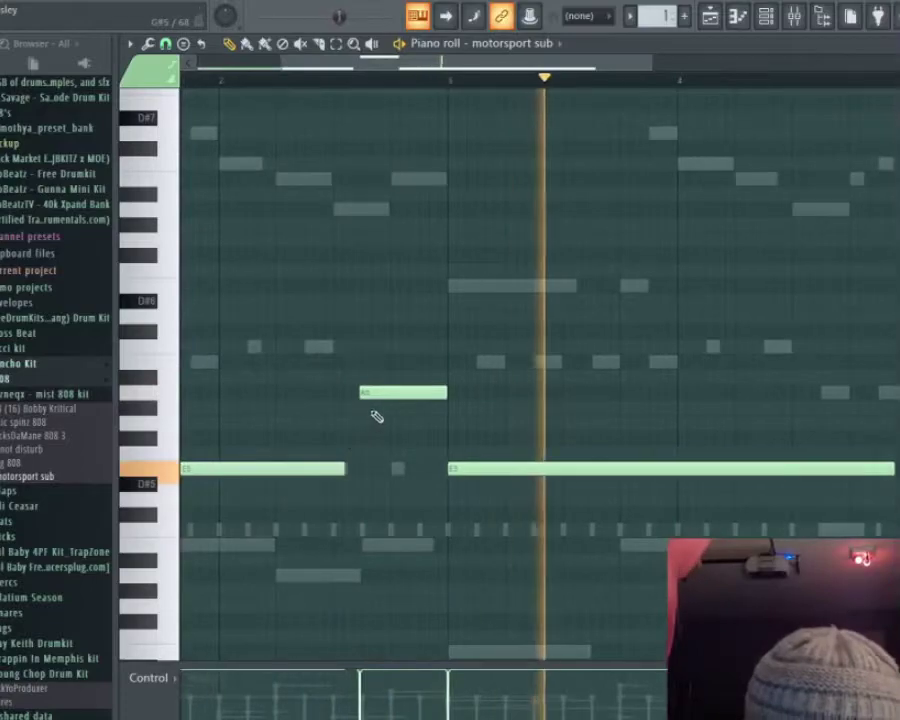
{"action": "left_click_drag", "start_coordinate": [345, 467], "coordinate": [352, 470]}
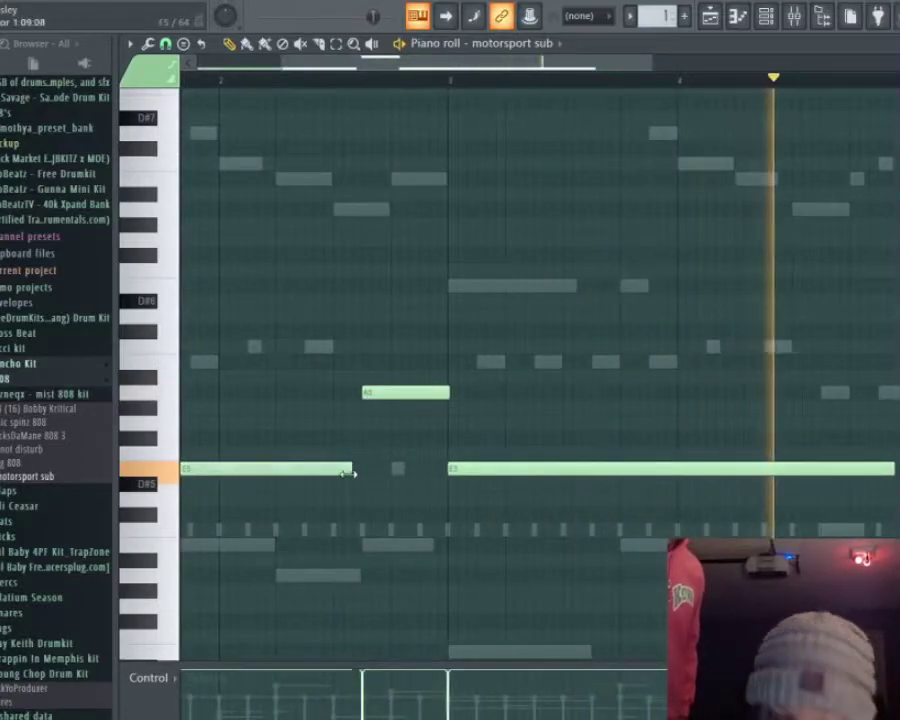
Quantize the sub notes and extend the first E5 note until it meets the start of the A5 note.
{"action": "key", "text": "alt+q"}
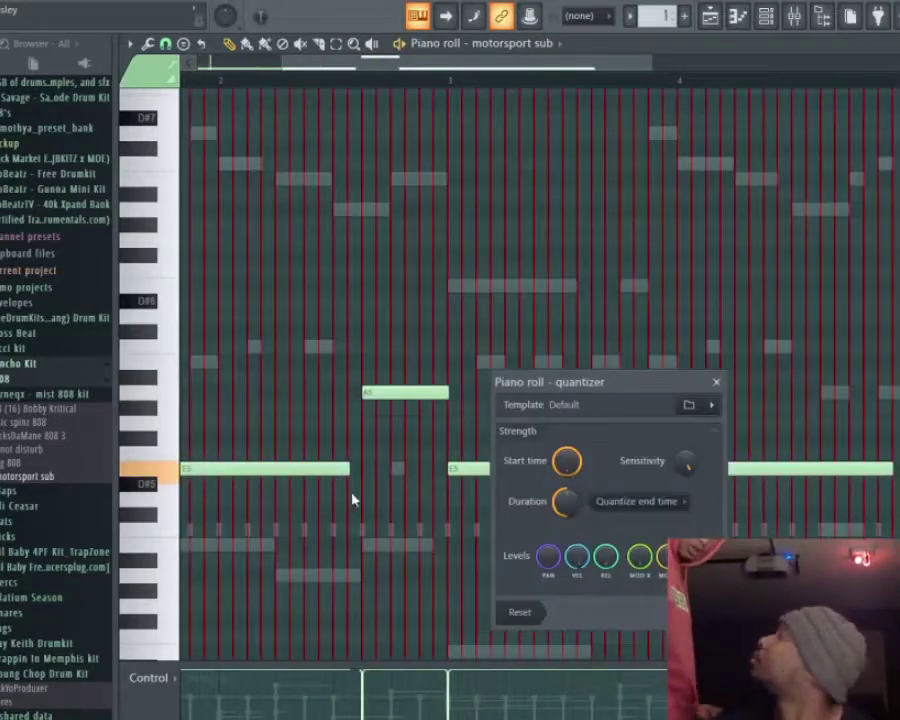
{"action": "key", "text": "Escape"}
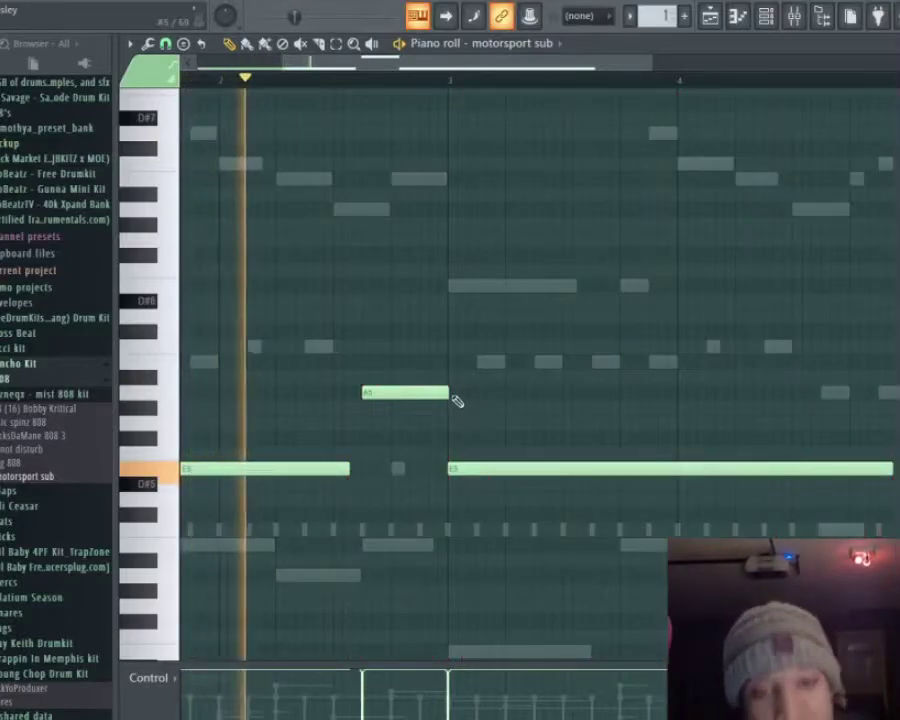
{"action": "key", "text": "space"}
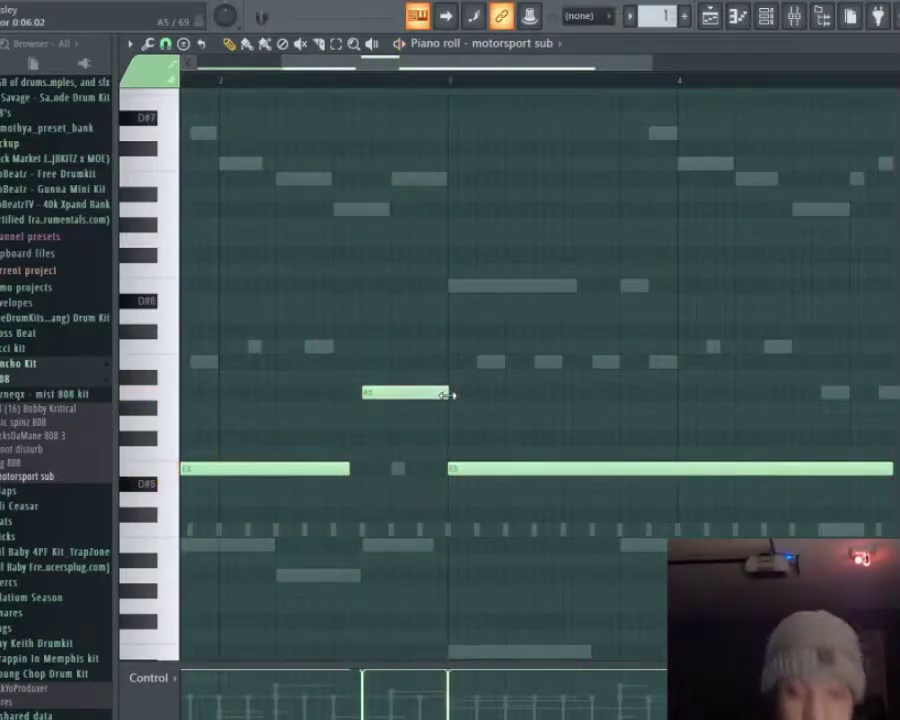
{"action": "key", "text": "space"}
{"action": "left_click_drag", "start_coordinate": [351, 467], "coordinate": [360, 467]}
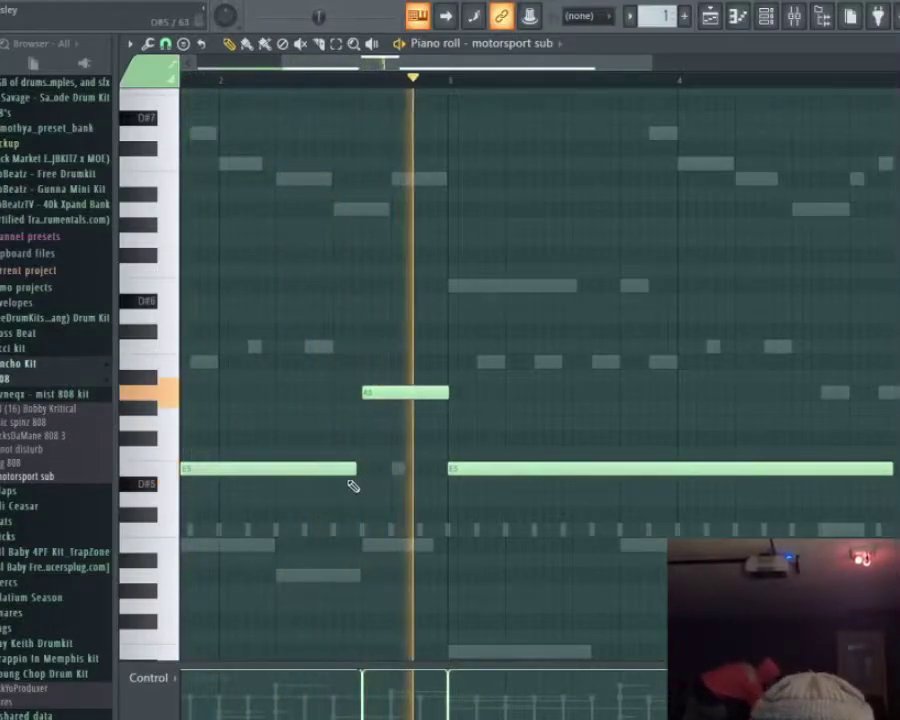
{"action": "left_click_drag", "start_coordinate": [357, 472], "coordinate": [362, 468]}
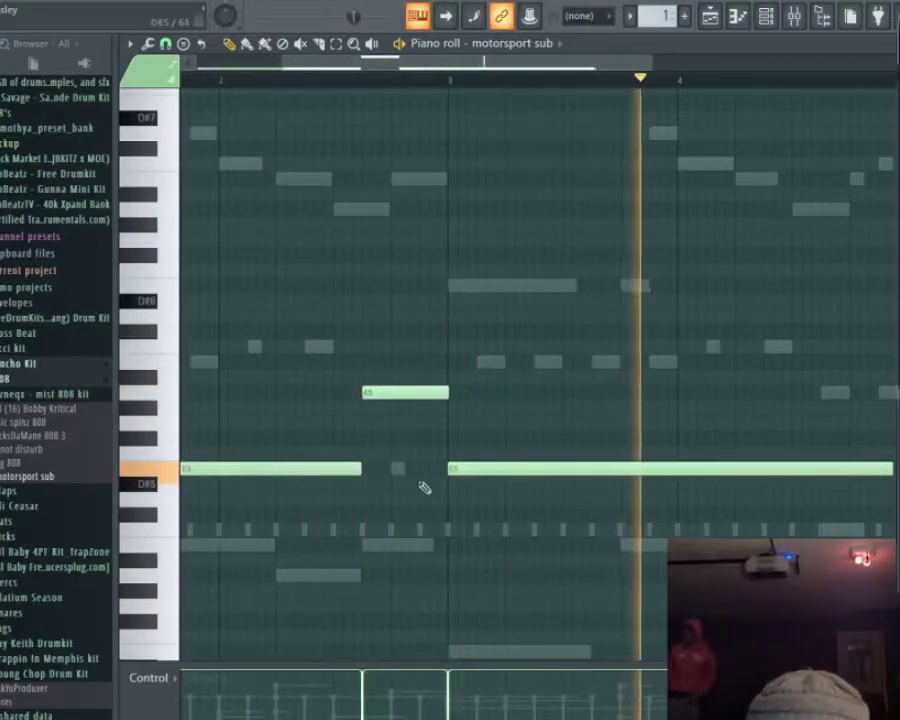
Shorten the second E5 note to end in late bar 4 and place a short C6 note directly after it.
{"action": "key", "text": "space"}
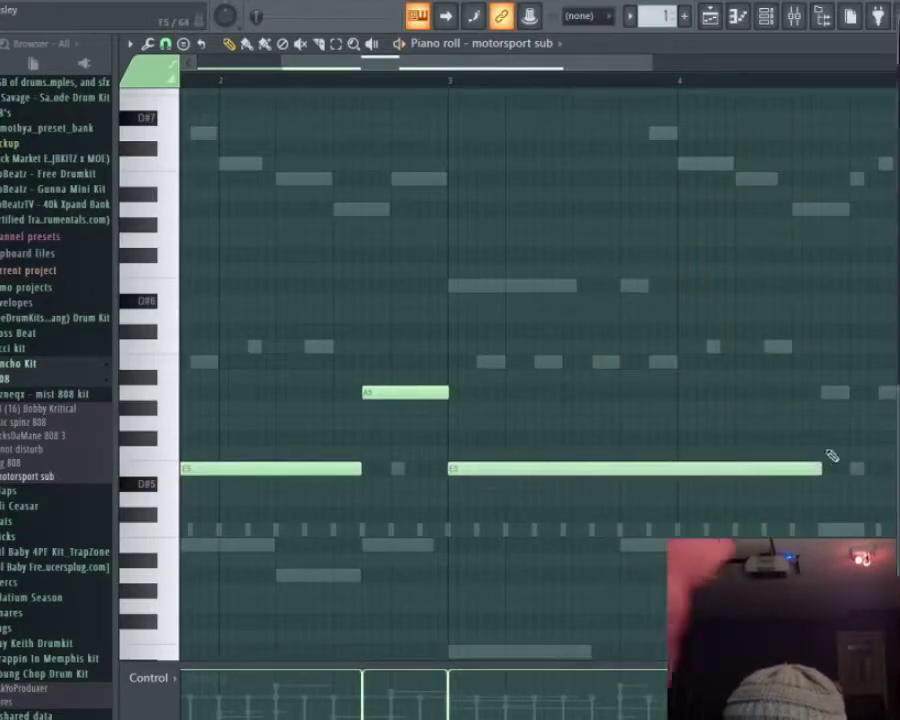
{"action": "left_click", "coordinate": [826, 347]}
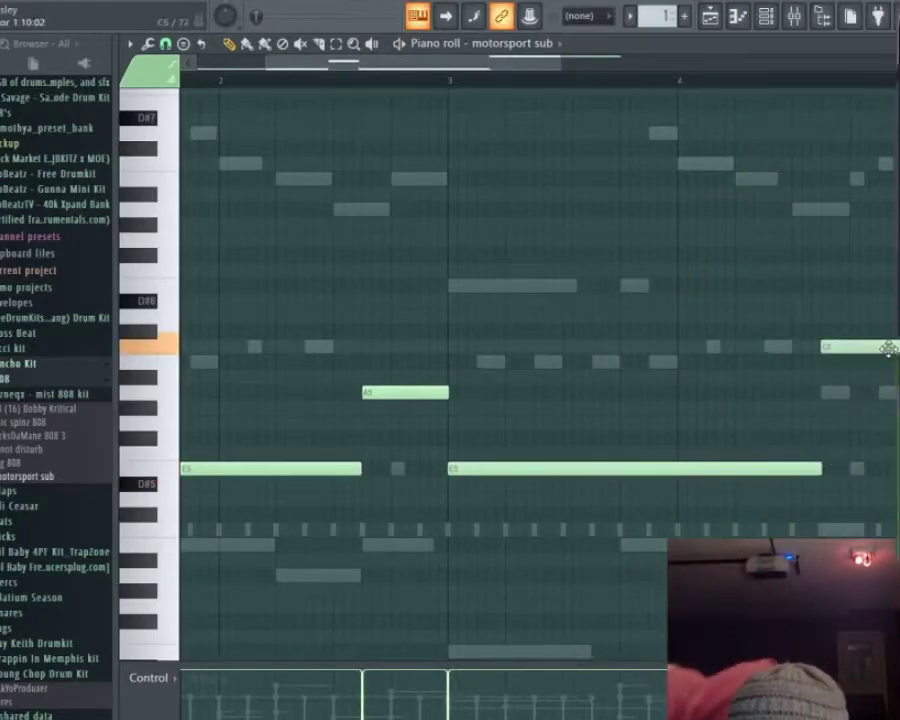
{"action": "scroll", "coordinate": [888, 346], "scroll_direction": "down", "scroll_amount": 2}
{"action": "left_click_drag", "start_coordinate": [888, 346], "coordinate": [652, 361]}
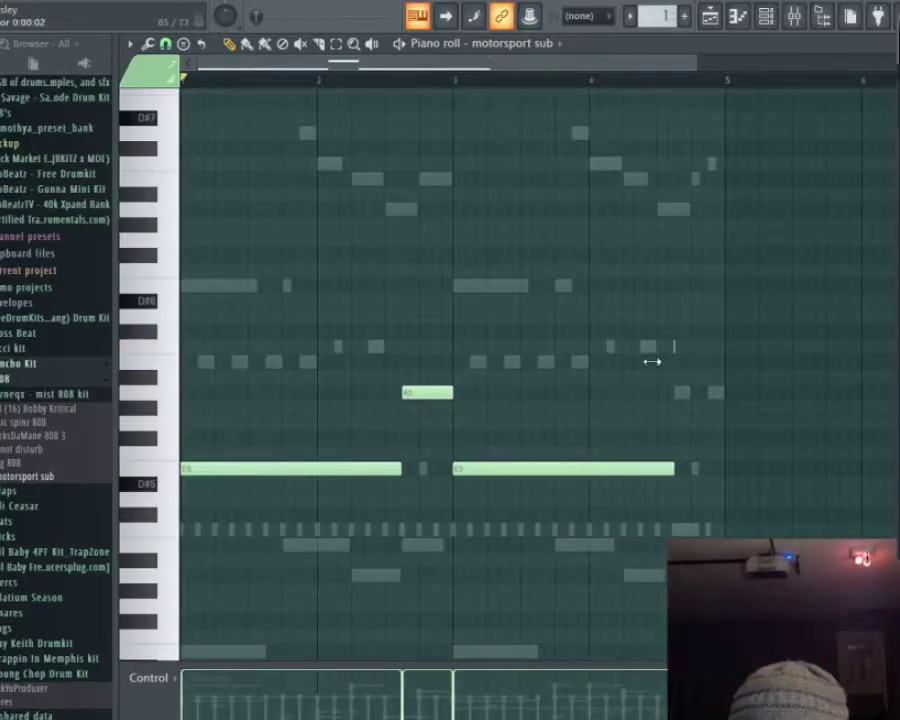
{"action": "scroll", "coordinate": [699, 364], "scroll_direction": "up", "scroll_amount": 3}
{"action": "scroll", "coordinate": [705, 350], "scroll_direction": "up", "scroll_amount": 2}
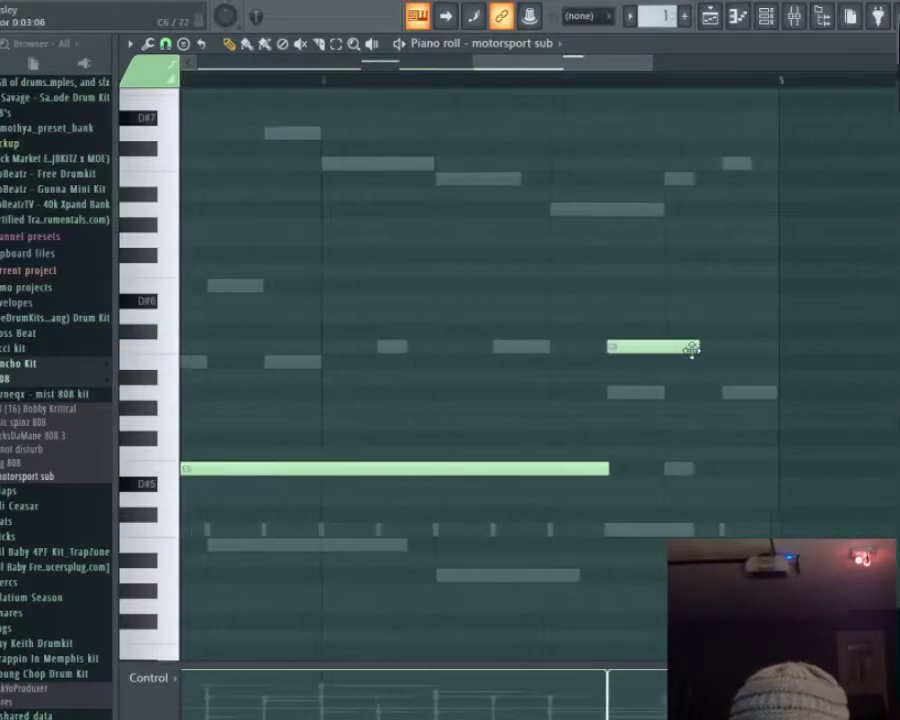
{"action": "scroll", "coordinate": [703, 355], "scroll_direction": "down", "scroll_amount": 1}
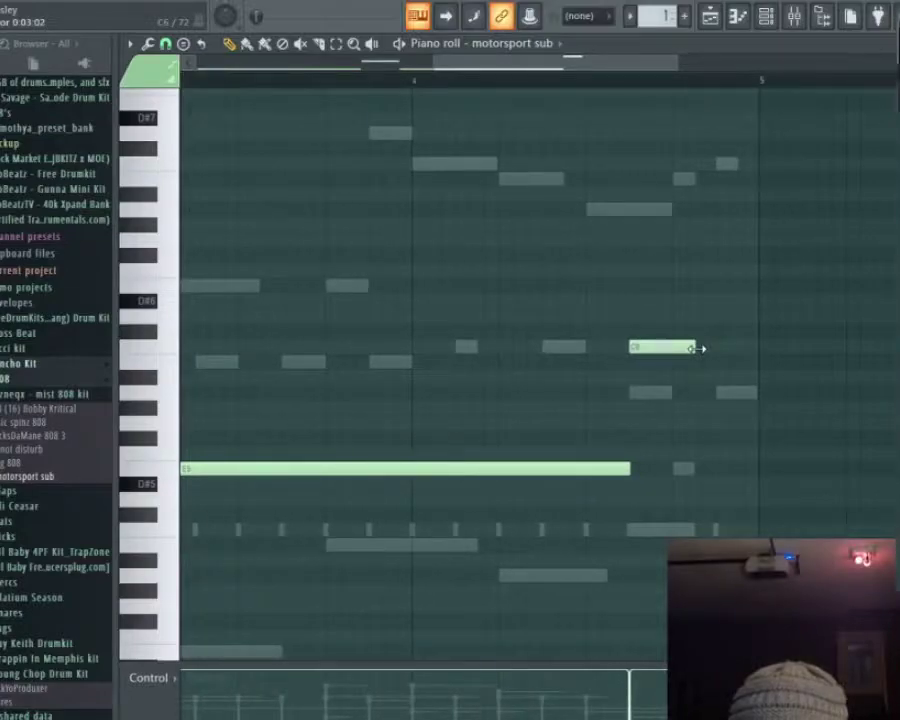
{"action": "scroll", "coordinate": [700, 348], "scroll_direction": "up", "scroll_amount": 1}
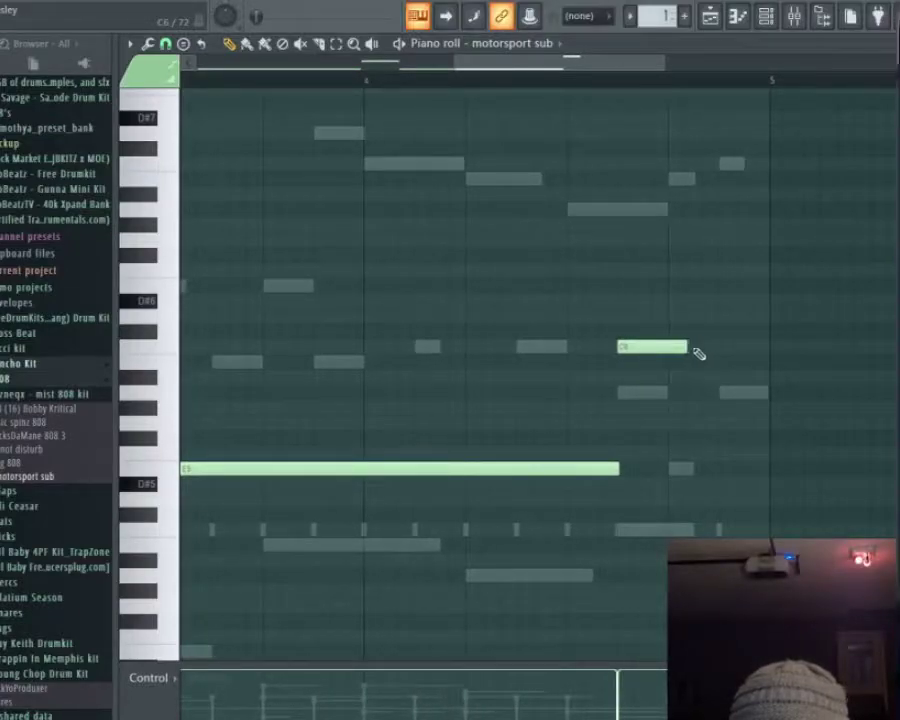
Add a second C6 note just before bar 5 and delete the stray note high above it.
{"action": "scroll", "coordinate": [711, 349], "scroll_direction": "up", "scroll_amount": 2}
{"action": "scroll", "coordinate": [709, 350], "scroll_direction": "down", "scroll_amount": 1}
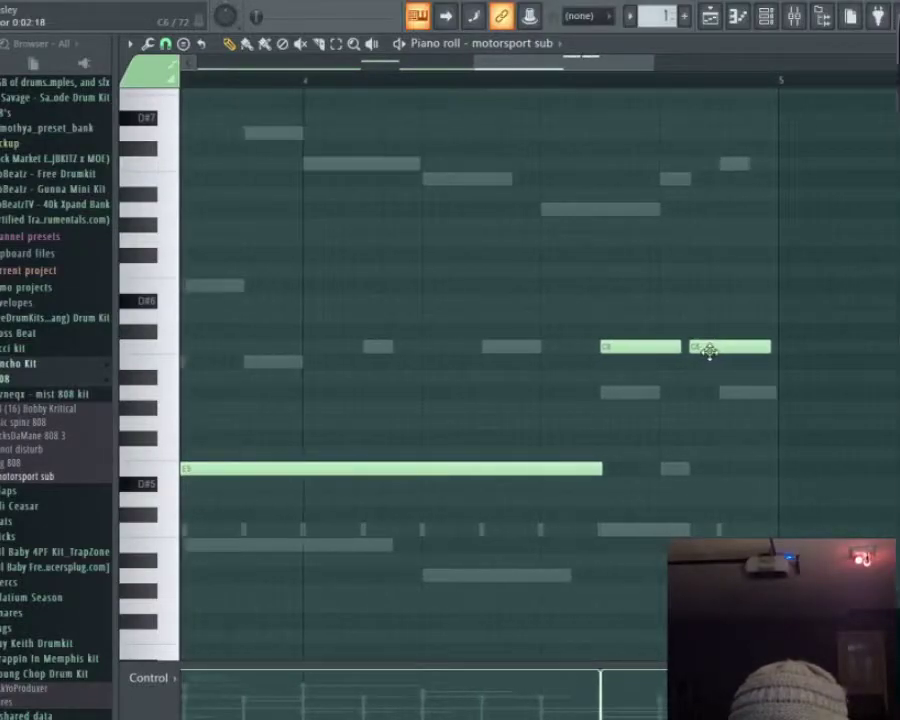
{"action": "left_click_drag", "start_coordinate": [597, 104], "coordinate": [597, 94]}
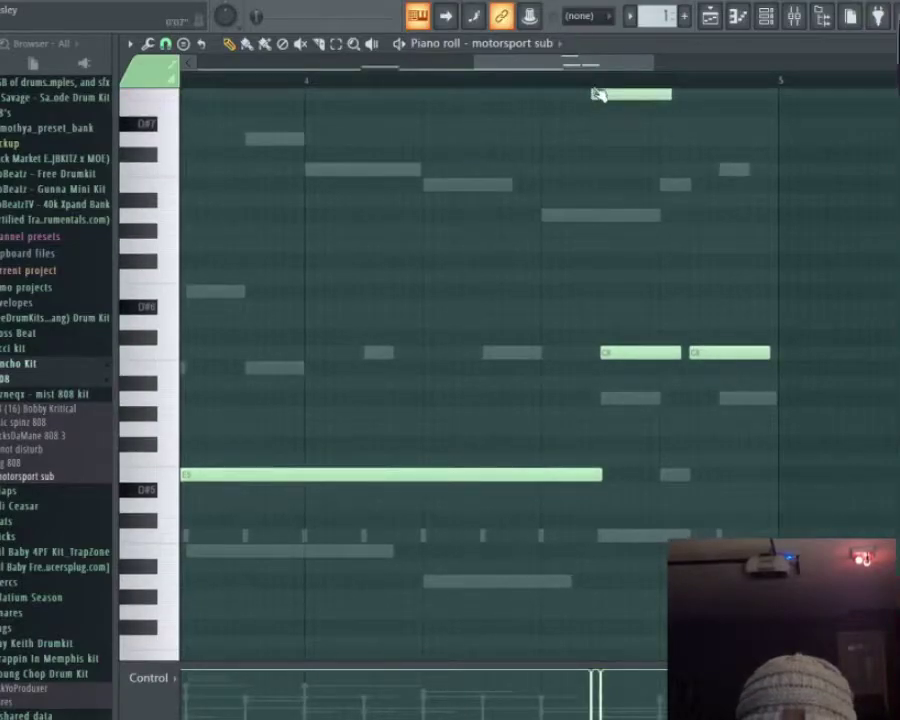
{"action": "right_click", "coordinate": [604, 95]}
Play the pattern from late bar 4 and shift the second C6 note later so it crosses into bar 5.
{"action": "left_click", "coordinate": [592, 78]}
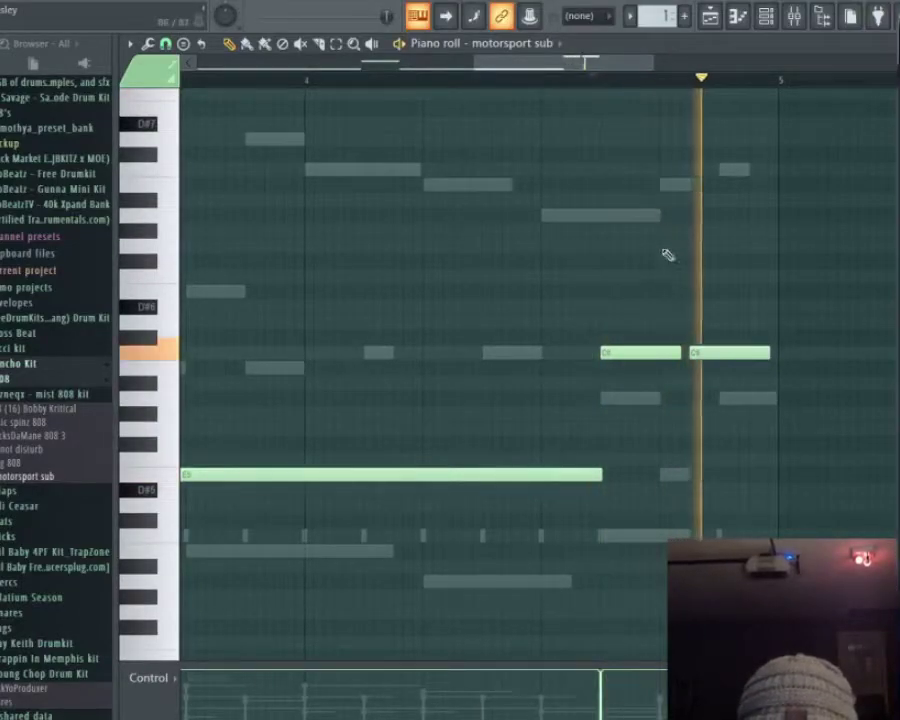
{"action": "key", "text": "space"}
{"action": "key", "text": "space"}
{"action": "scroll", "coordinate": [734, 350], "scroll_direction": "down", "scroll_amount": 3}
{"action": "key", "text": "space"}
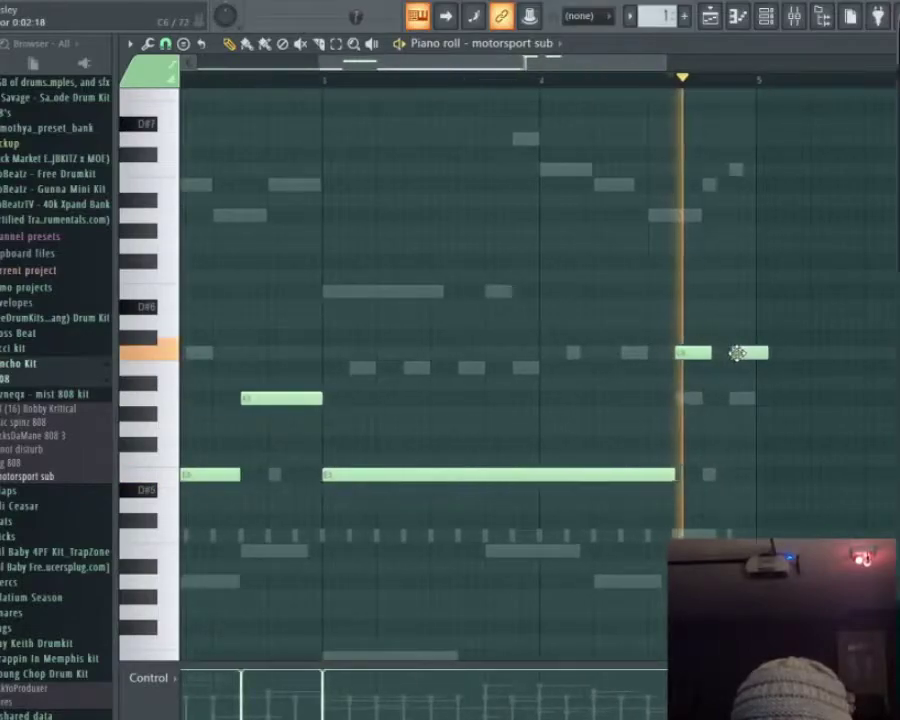
Rework the C6 sub notes in late bar 4 into one longer note and two short ones ending at bar 5, and quantize them.
{"action": "right_click", "coordinate": [778, 352]}
{"action": "scroll", "coordinate": [736, 375], "scroll_direction": "up", "scroll_amount": 3}
{"action": "key", "text": "space"}
{"action": "left_click", "coordinate": [723, 352]}
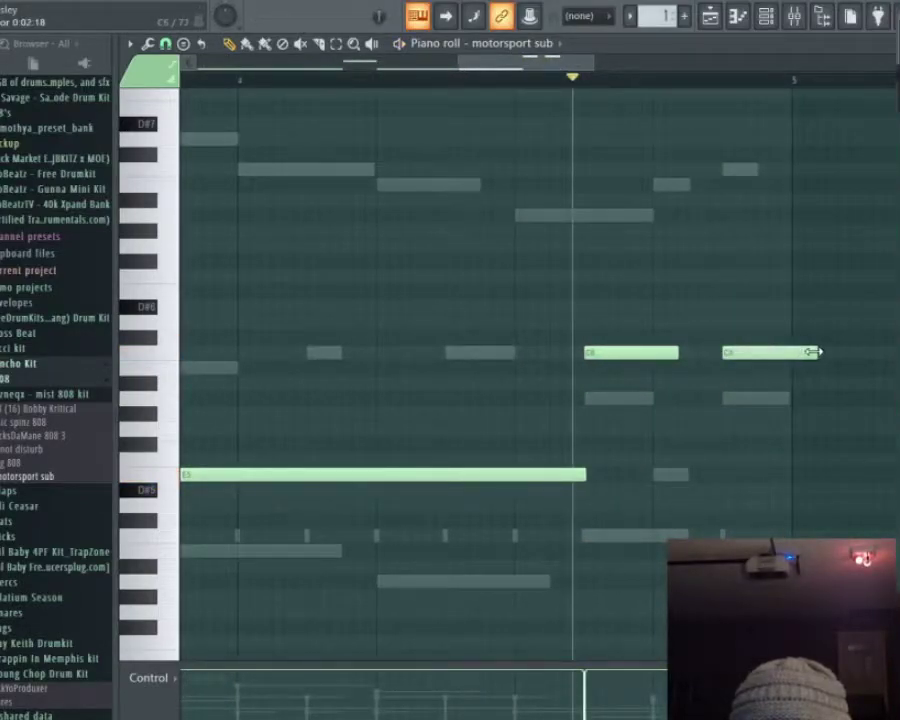
{"action": "left_click_drag", "start_coordinate": [752, 351], "coordinate": [758, 352]}
{"action": "key", "text": "alt+q"}
{"action": "key", "text": "Return"}
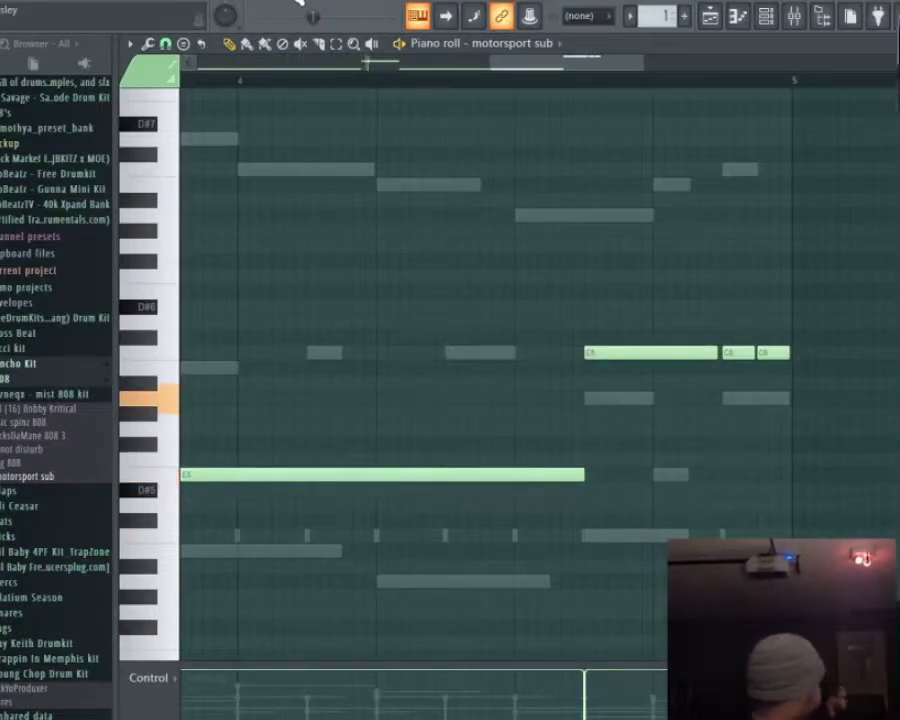
Add the triangle sample from the percs folder as a new channel and fill each 8 steps of its sequence.
{"action": "key", "text": "F9"}
{"action": "key", "text": "F6"}
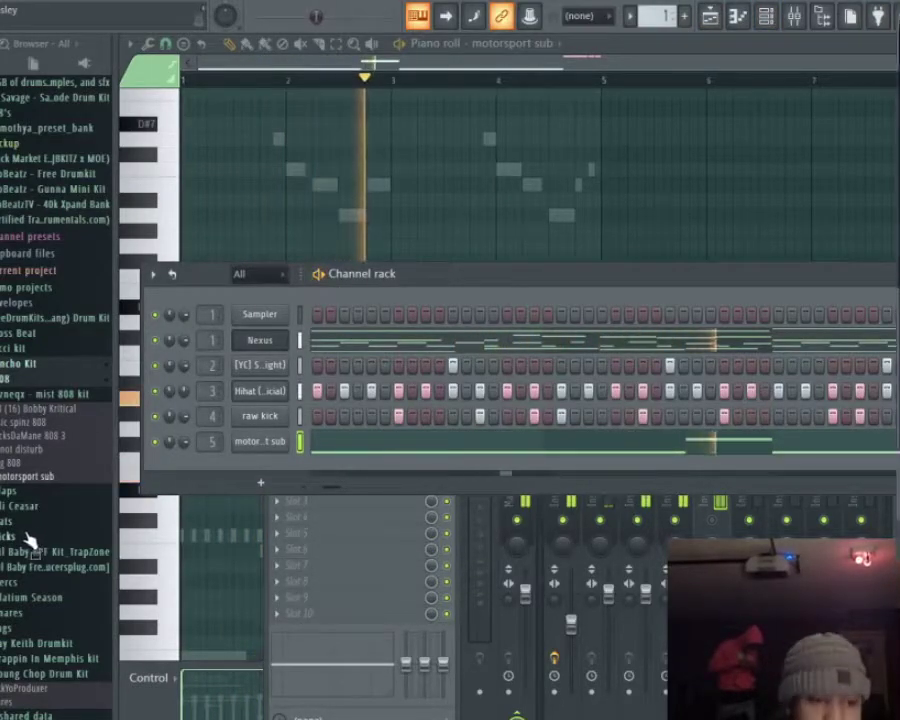
{"action": "left_click", "coordinate": [8, 630]}
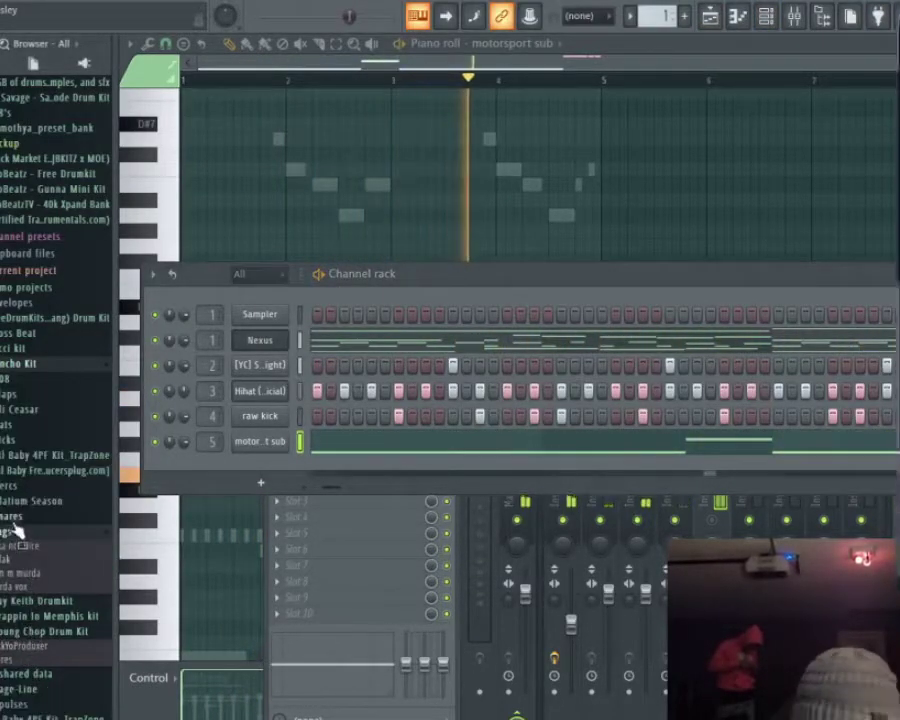
{"action": "left_click", "coordinate": [12, 486]}
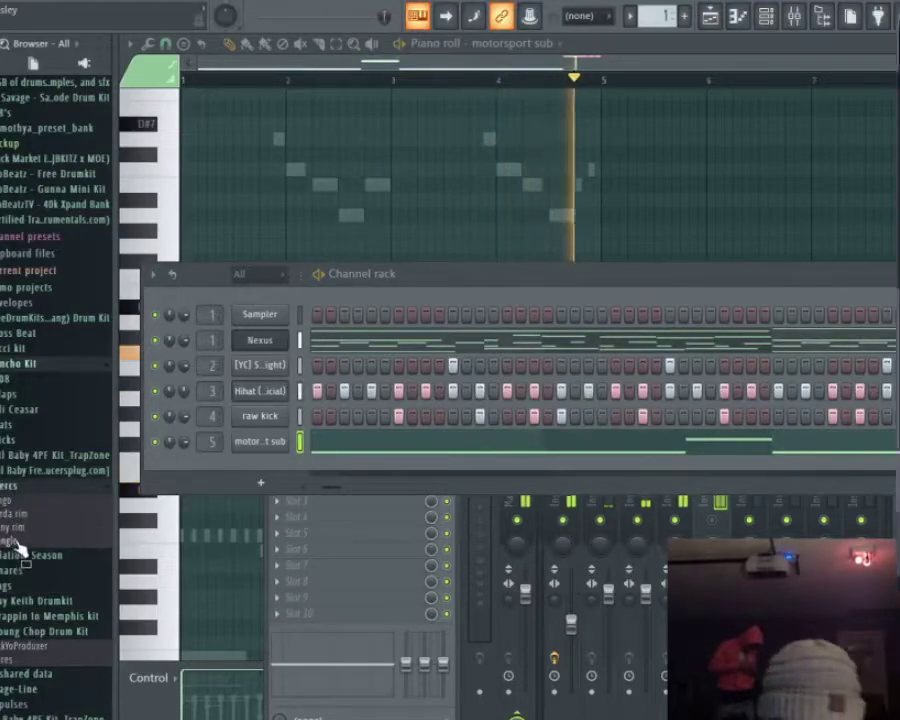
{"action": "left_click_drag", "start_coordinate": [20, 541], "coordinate": [256, 466]}
{"action": "right_click", "coordinate": [260, 466]}
{"action": "left_click", "coordinate": [515, 548]}
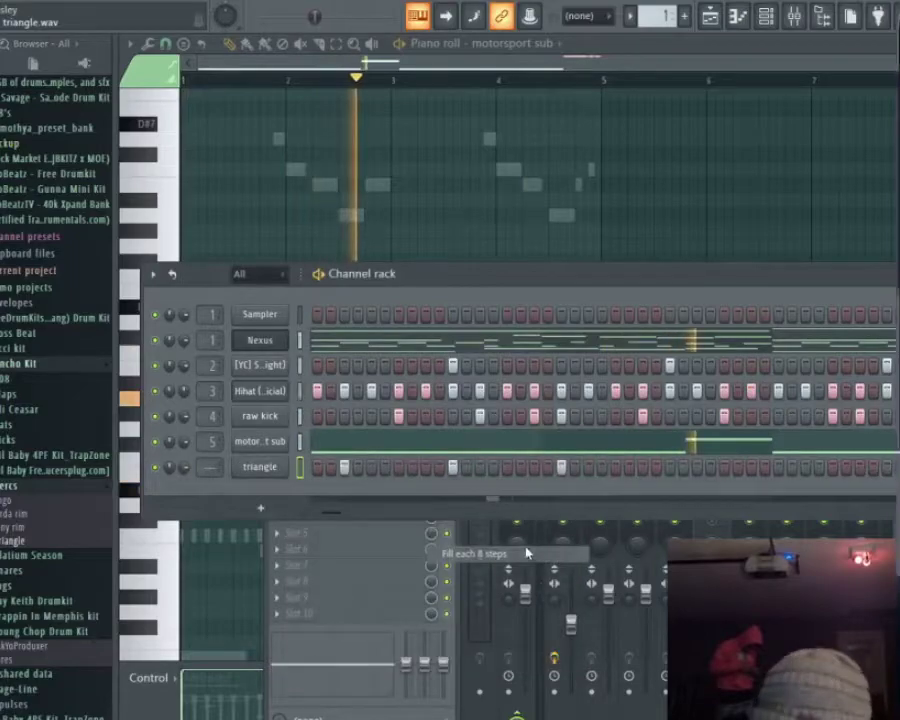
Lower the triangle channel's volume and route it to mixer track 6.
{"action": "left_click", "coordinate": [260, 466]}
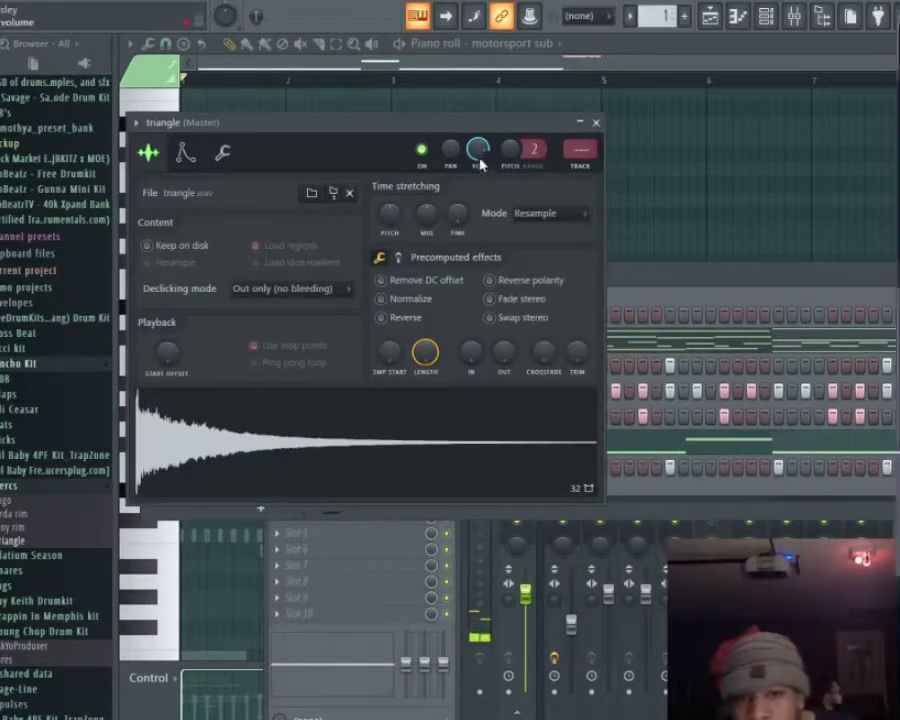
{"action": "left_click_drag", "start_coordinate": [481, 163], "coordinate": [481, 158]}
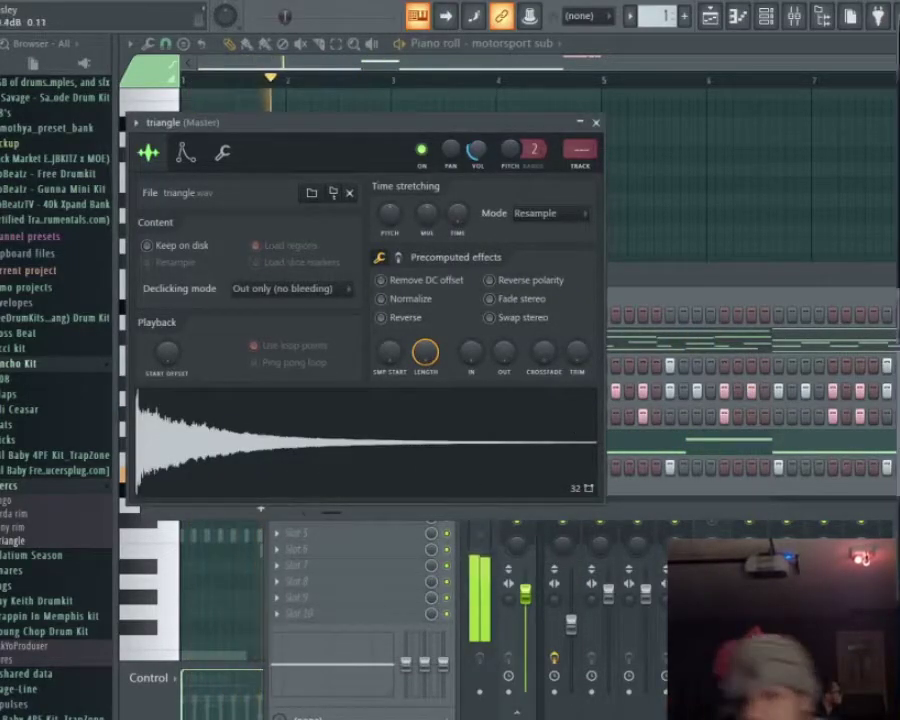
{"action": "left_click", "coordinate": [596, 122]}
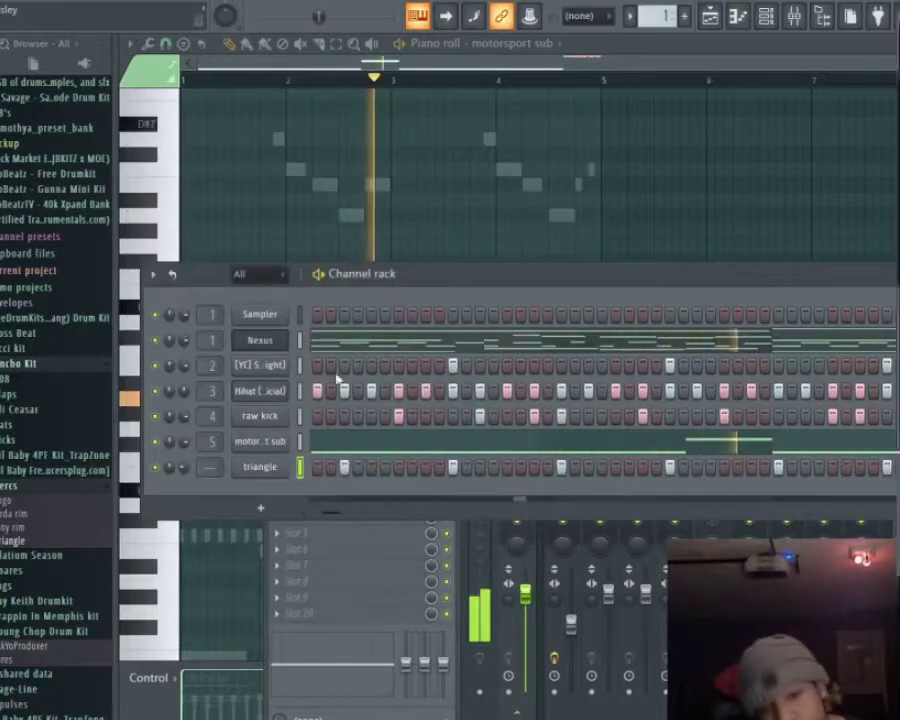
{"action": "scroll", "coordinate": [199, 466], "scroll_direction": "up", "scroll_amount": 6}
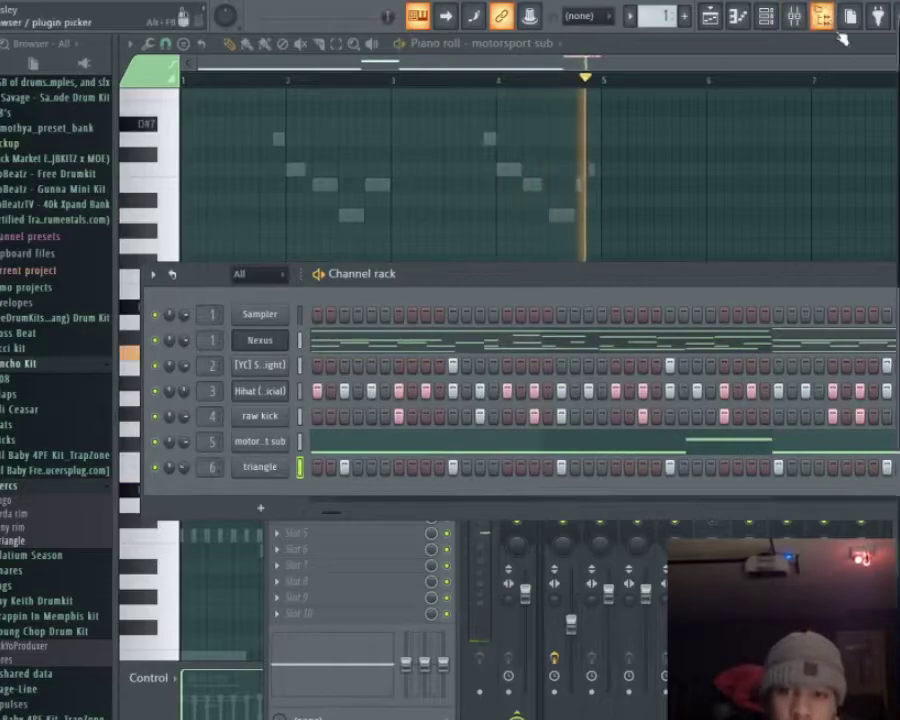
Bring up the mixer and play the pattern to check the levels of the tracks.
{"action": "key", "text": "space"}
{"action": "left_click", "coordinate": [796, 17]}
{"action": "key", "text": "space"}
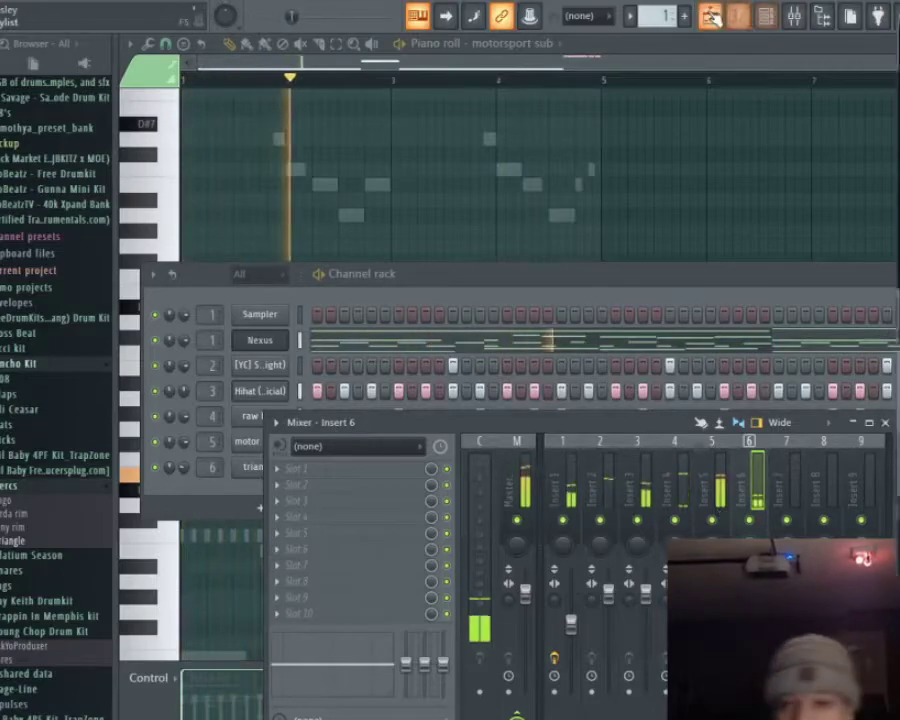
Split Pattern 1 by channel into separate patterns with the playlist open.
{"action": "left_click", "coordinate": [700, 17]}
{"action": "scroll", "coordinate": [660, 156], "scroll_direction": "down", "scroll_amount": 1}
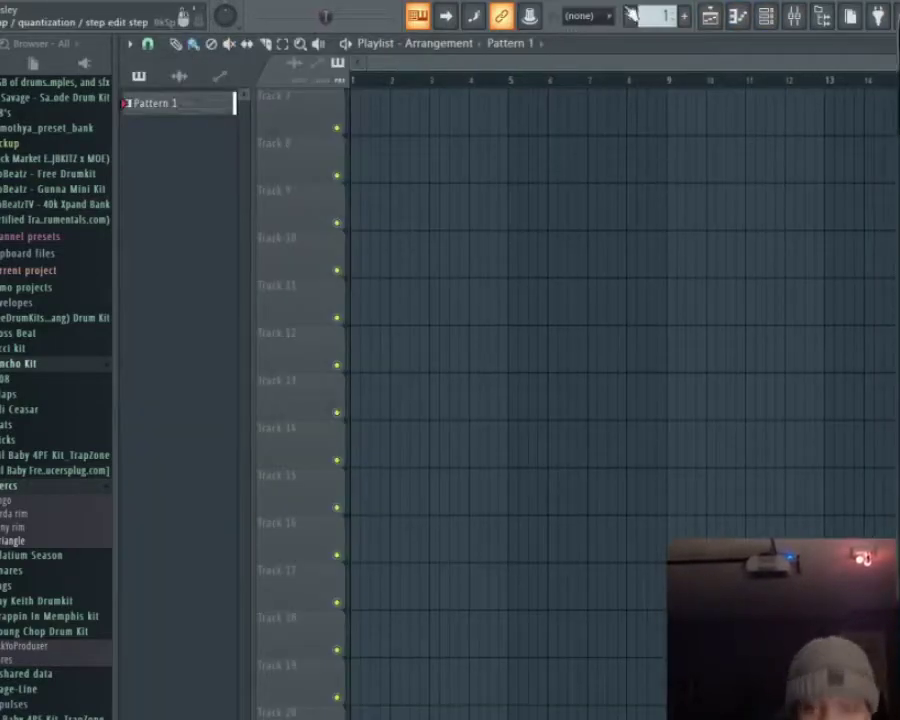
{"action": "left_click", "coordinate": [631, 16]}
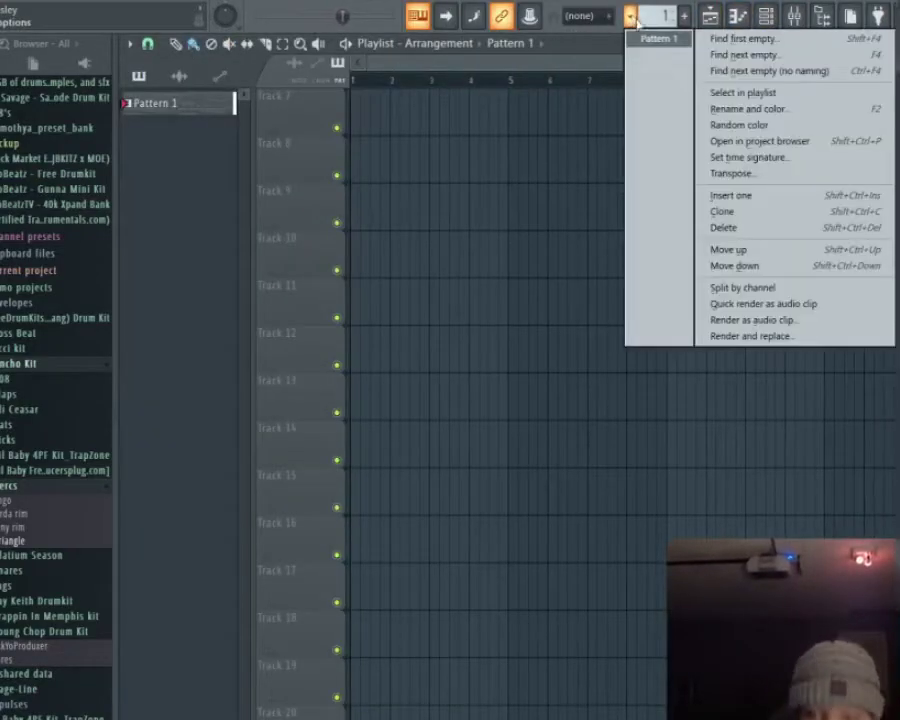
{"action": "left_click", "coordinate": [767, 290]}
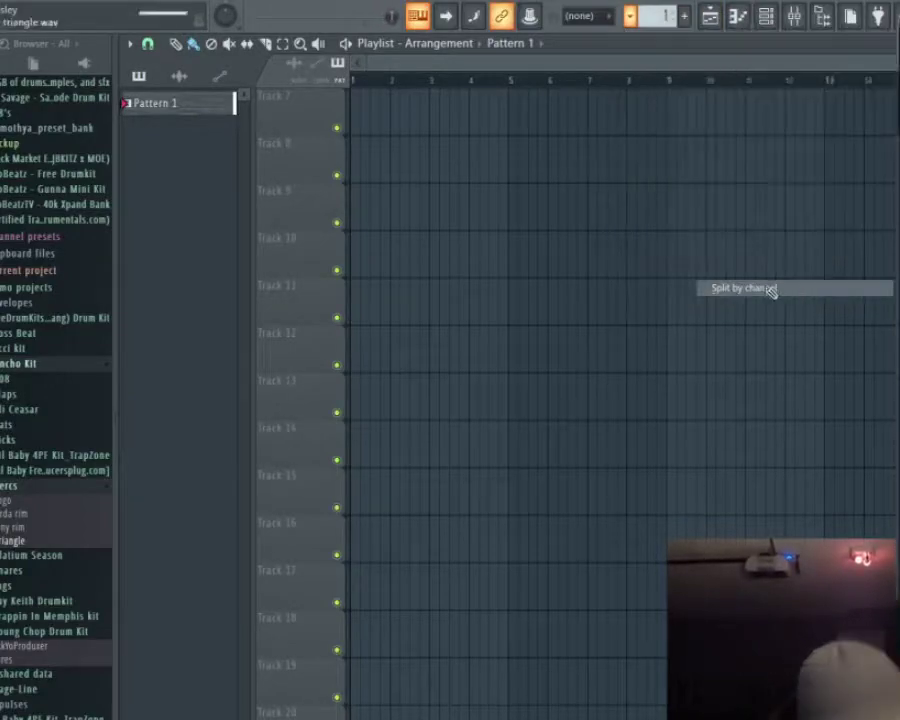
{"action": "left_click", "coordinate": [709, 17]}
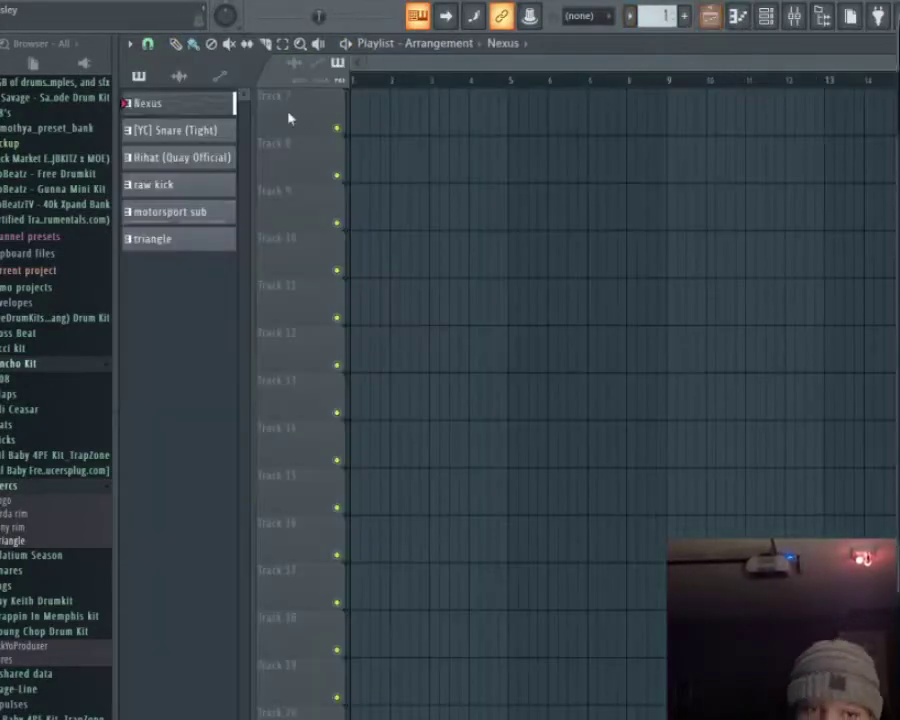
Place all six patterns as clips on Tracks 1 to 6 from bar 1 and play the arrangement.
{"action": "left_click", "coordinate": [222, 238]}
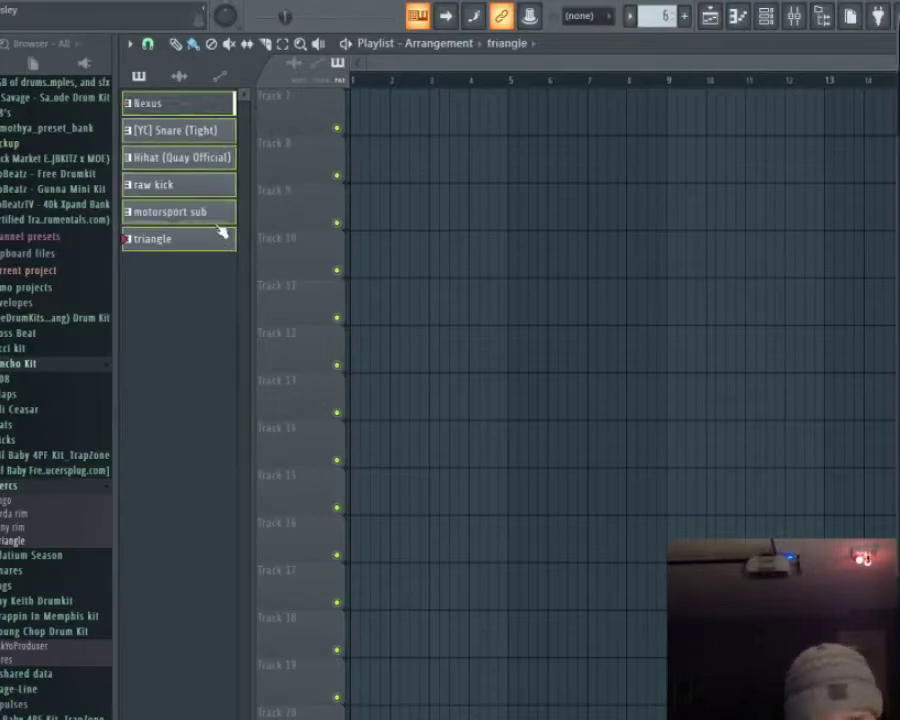
{"action": "left_click_drag", "start_coordinate": [240, 135], "coordinate": [351, 96]}
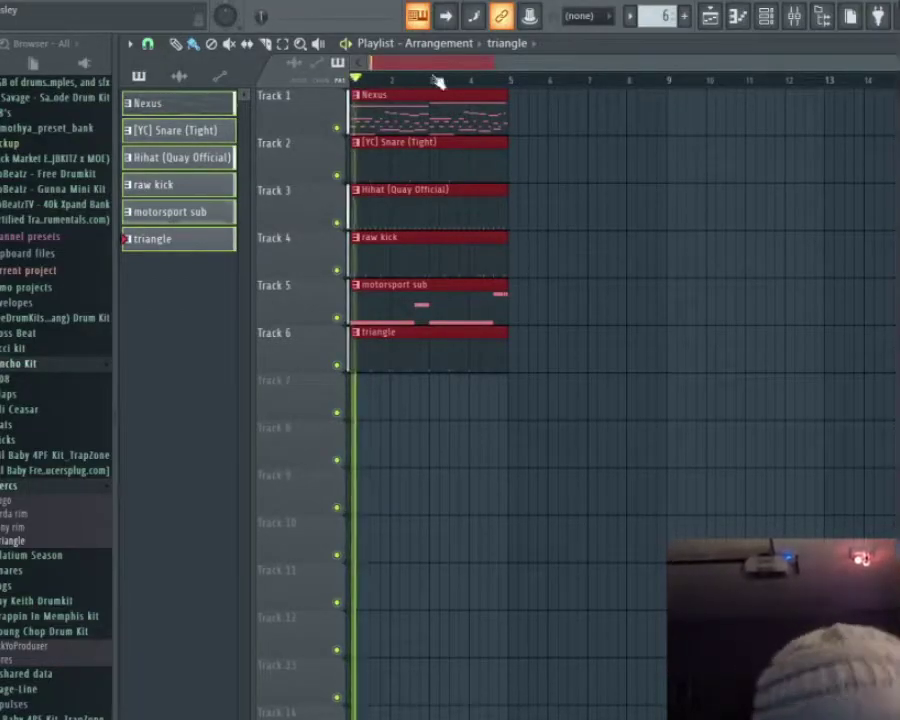
{"action": "key", "text": "space"}
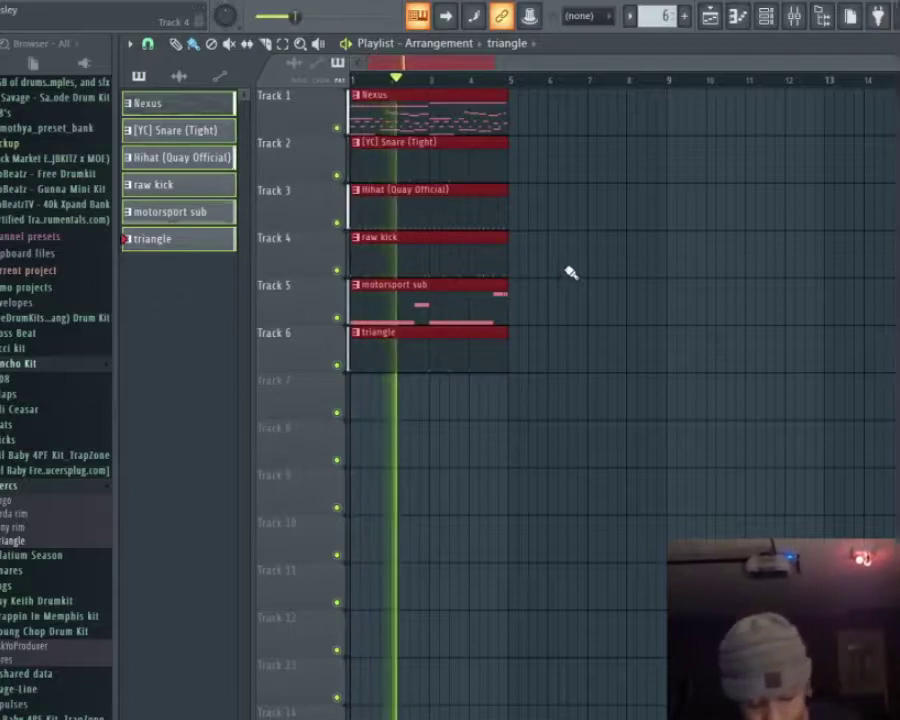
Duplicate the six four-bar clips ten times in a row so the arrangement extends to bar 45.
{"action": "key", "text": "ctrl+b"}
{"action": "key", "text": "ctrl+b"}
{"action": "key", "text": "ctrl+b"}
{"action": "key", "text": "ctrl+b"}
{"action": "key", "text": "ctrl+b"}
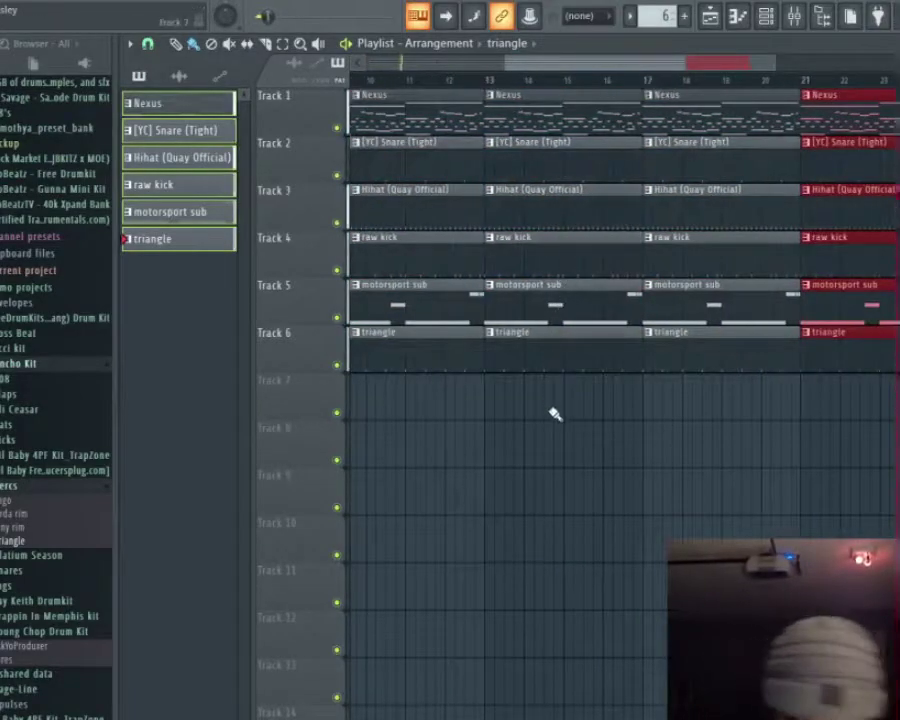
{"action": "key", "text": "ctrl+b"}
{"action": "key", "text": "ctrl+b"}
{"action": "key", "text": "ctrl+b"}
{"action": "key", "text": "ctrl+b"}
{"action": "key", "text": "ctrl+b"}
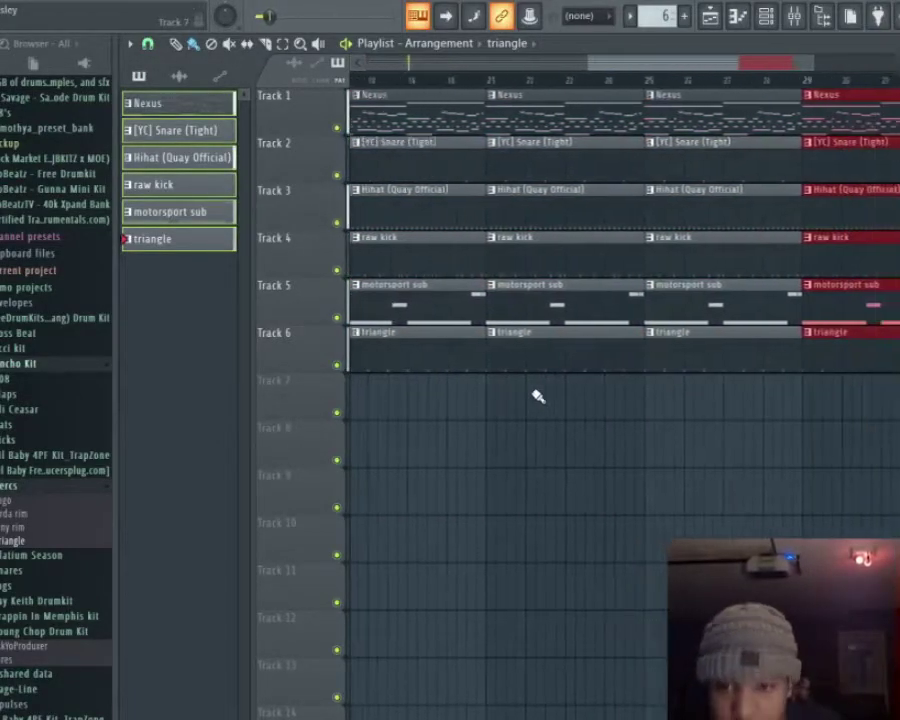
{"action": "scroll", "coordinate": [553, 407], "scroll_direction": "down", "scroll_amount": 3}
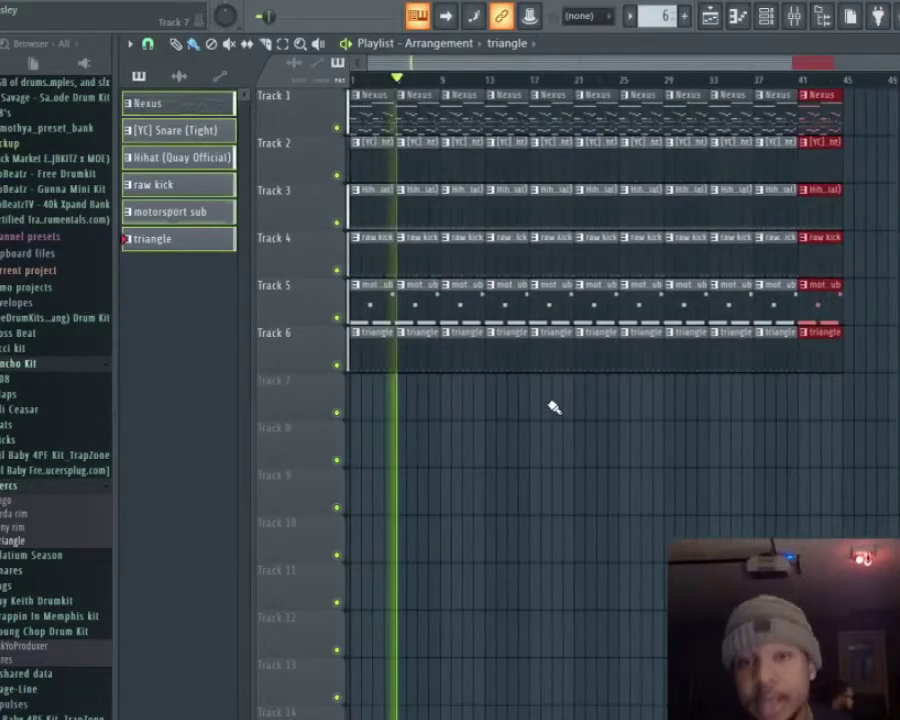
Shift the snare, hi-hat, kick, sub and triangle clips down one track and move the first Nexus clip to Track 2.
{"action": "left_click_drag", "start_coordinate": [355, 495], "coordinate": [895, 142]}
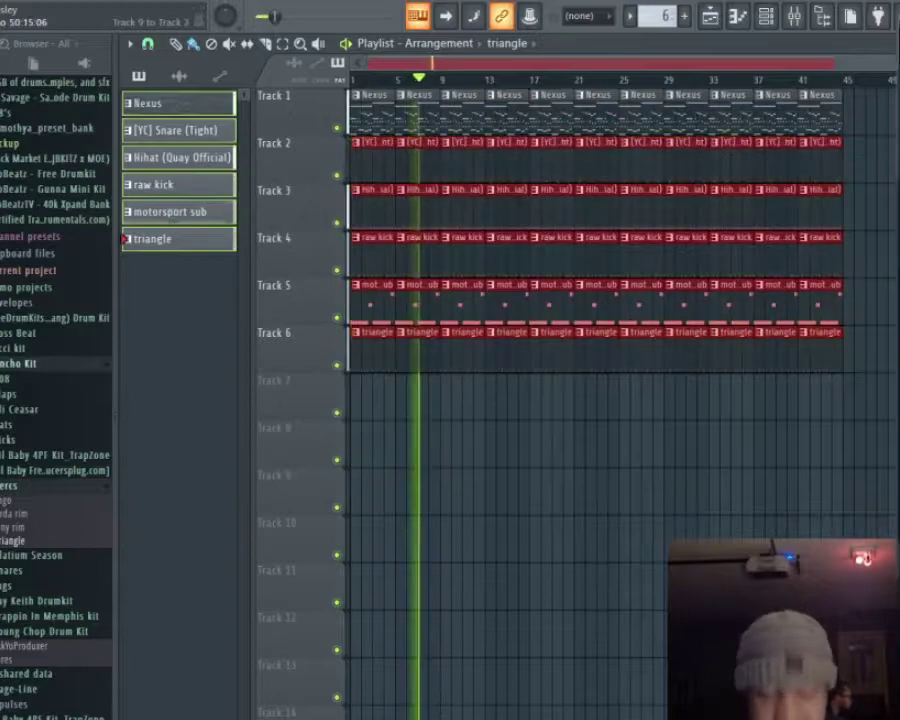
{"action": "left_click_drag", "start_coordinate": [382, 175], "coordinate": [352, 255]}
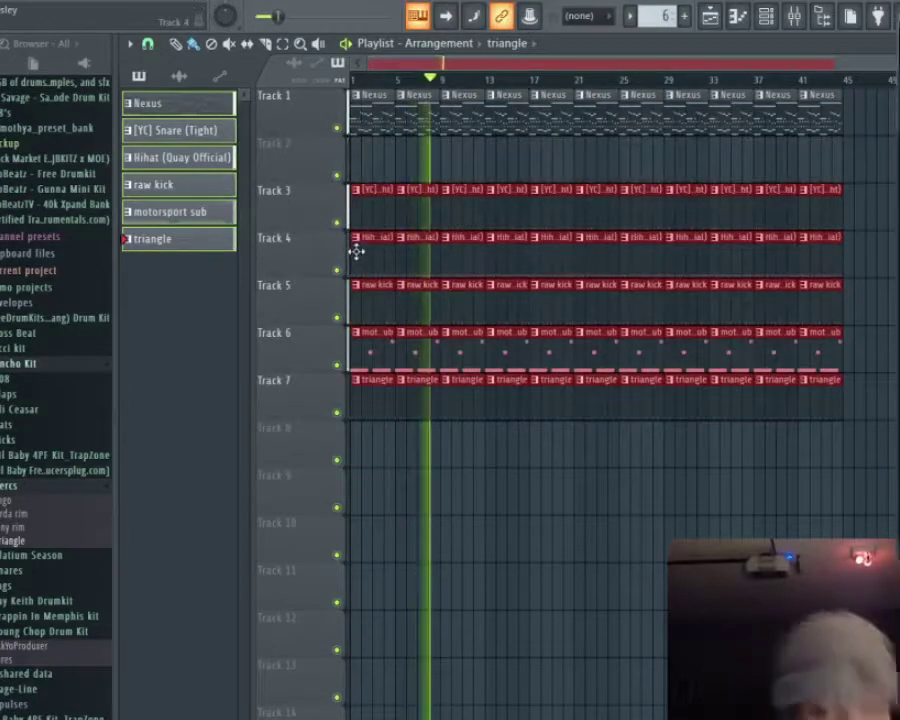
{"action": "left_click", "coordinate": [369, 114]}
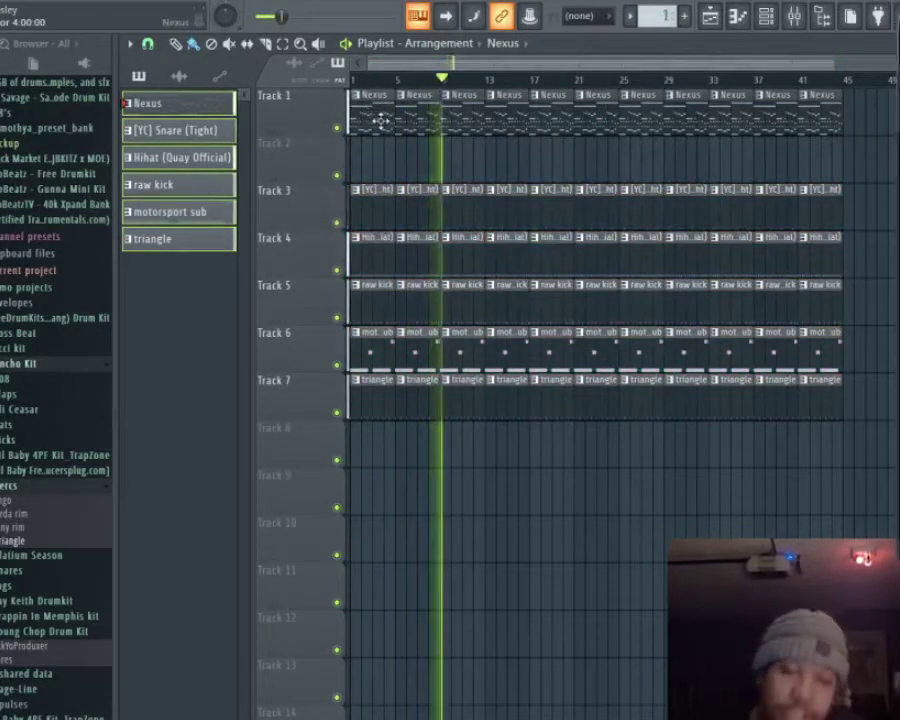
{"action": "left_click_drag", "start_coordinate": [370, 115], "coordinate": [362, 162]}
Make the Nexus clip on Track 2 unique and open its notes in the piano roll.
{"action": "right_click", "coordinate": [359, 147]}
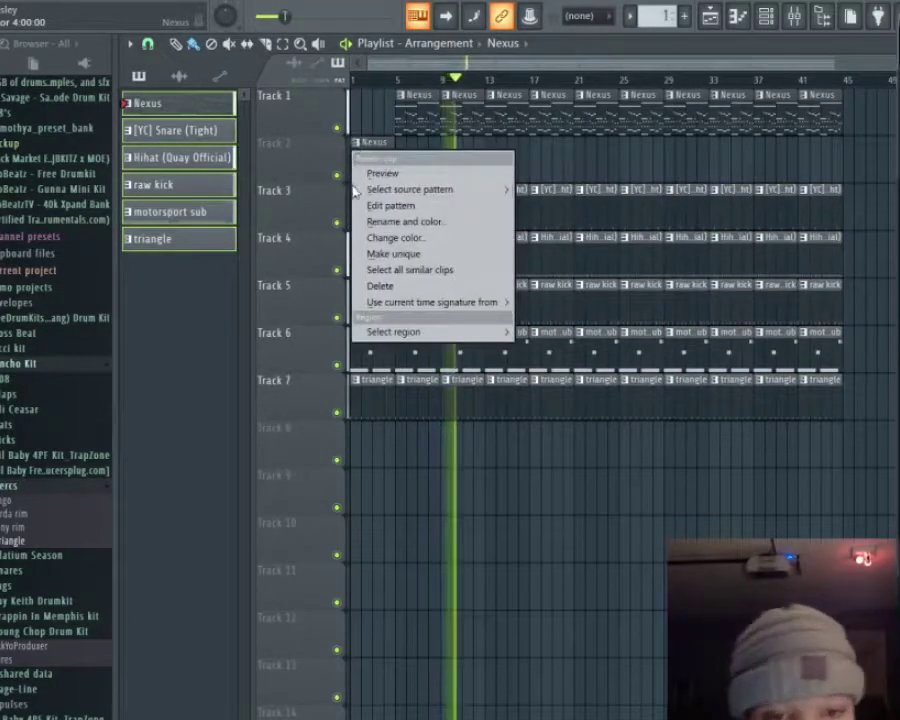
{"action": "left_click", "coordinate": [396, 254]}
{"action": "double_click", "coordinate": [368, 160]}
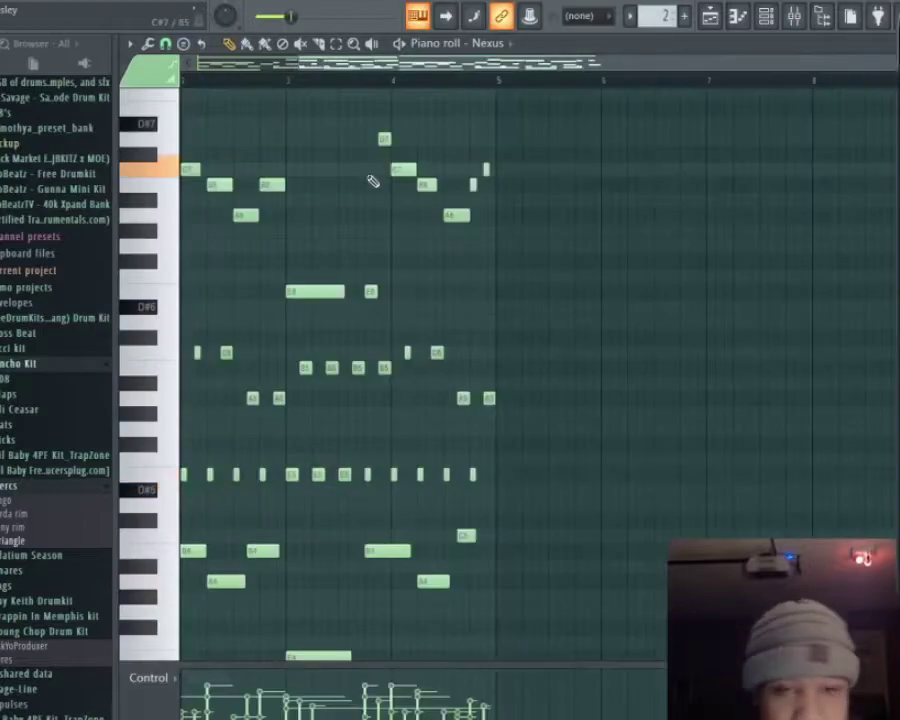
Delete the notes from E6 up to D7 in the unique Nexus pattern, across all four bars.
{"action": "scroll", "coordinate": [450, 318], "scroll_direction": "down", "scroll_amount": 3}
{"action": "scroll", "coordinate": [456, 310], "scroll_direction": "up", "scroll_amount": 5}
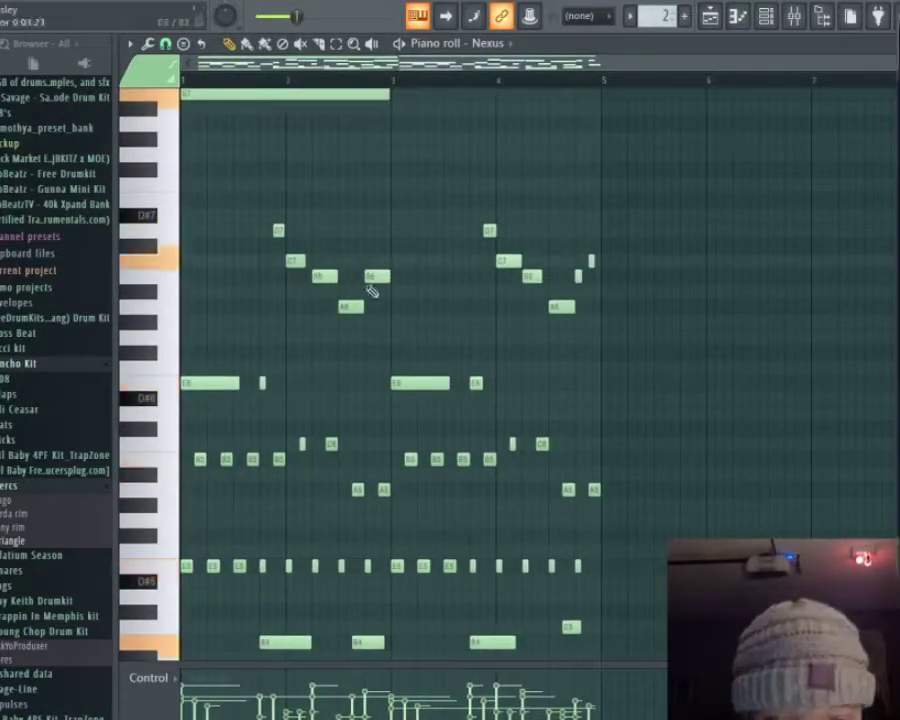
{"action": "scroll", "coordinate": [506, 368], "scroll_direction": "down", "scroll_amount": 1}
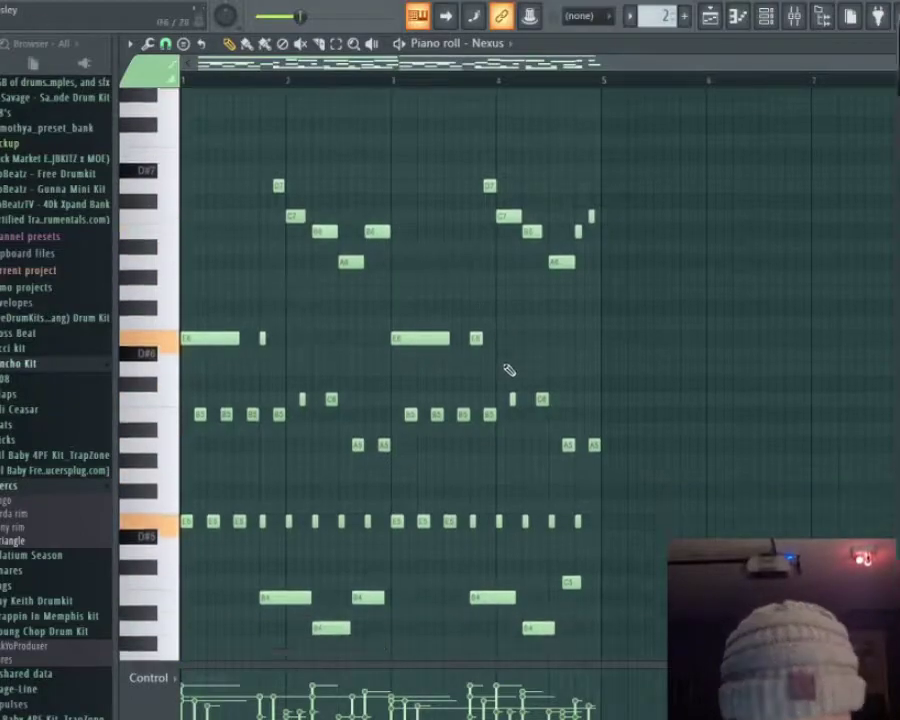
{"action": "scroll", "coordinate": [502, 356], "scroll_direction": "up", "scroll_amount": 5}
{"action": "scroll", "coordinate": [502, 356], "scroll_direction": "down", "scroll_amount": 5}
{"action": "left_click_drag", "start_coordinate": [721, 358], "coordinate": [183, 179]}
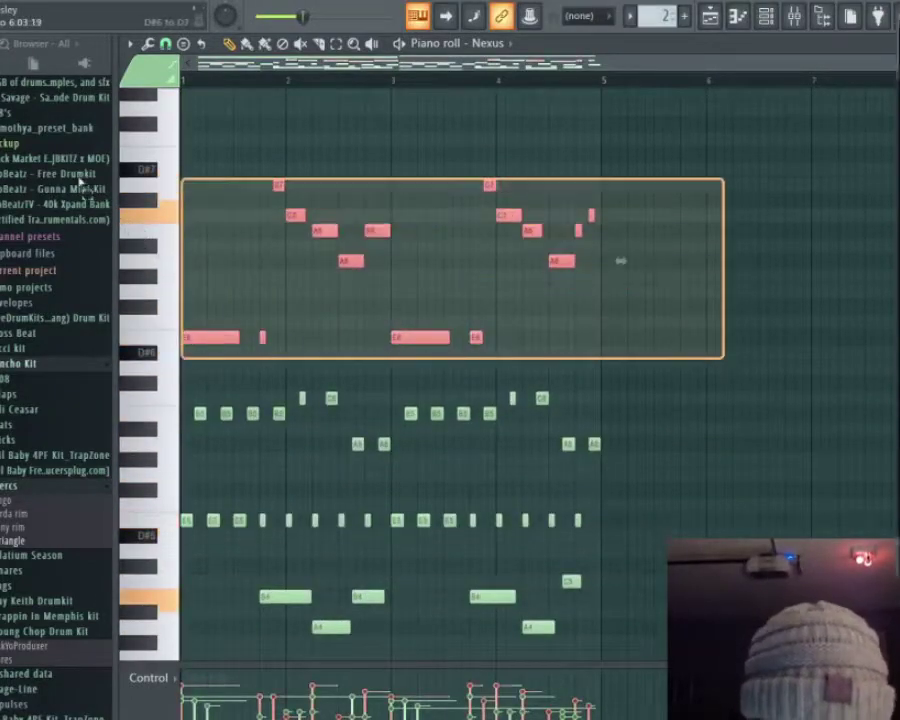
{"action": "key", "text": "Delete"}
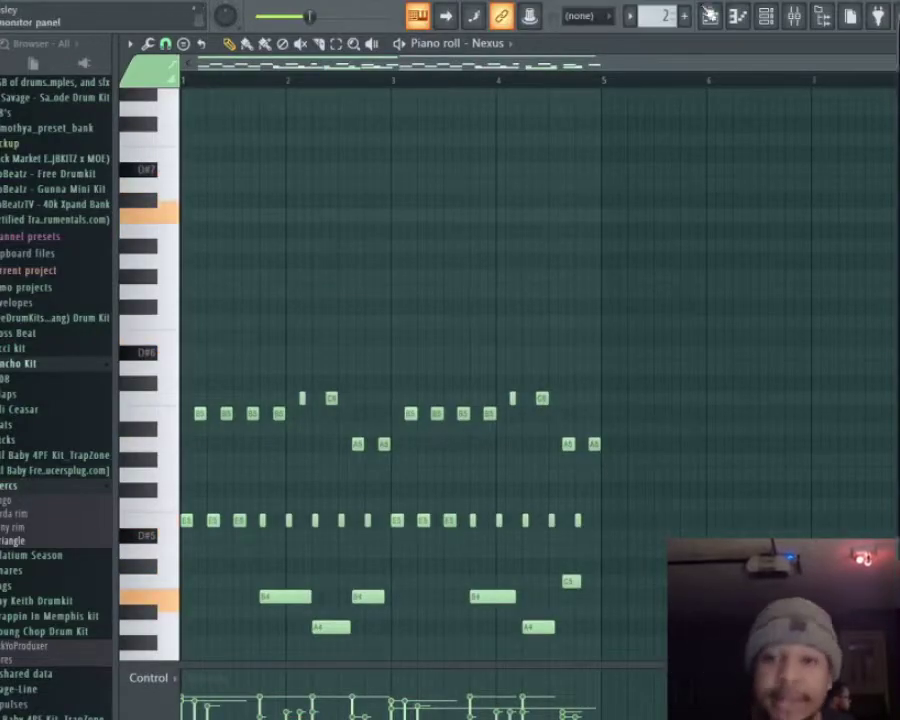
In the playlist, remove the Nexus clip at bar 5 on Track 1 and place a Nexus #2 clip there on Track 2.
{"action": "key", "text": "F5"}
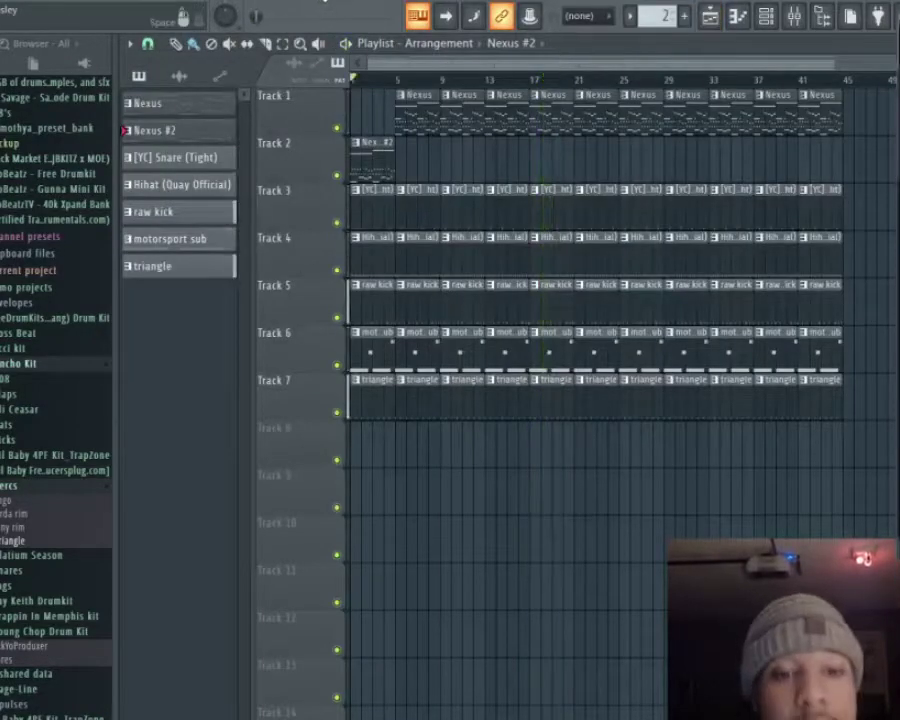
{"action": "right_click", "coordinate": [413, 118]}
{"action": "left_click", "coordinate": [434, 157]}
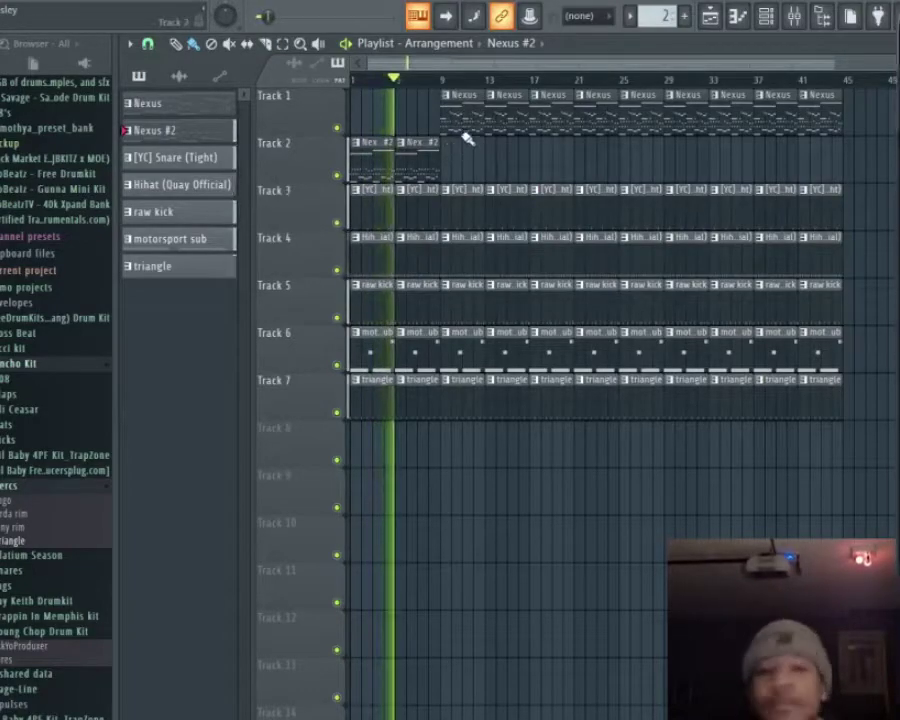
Move the drum, sub and triangle clips down to Tracks 4 to 8 and delete the triangle clips at bars 9 and 13.
{"action": "left_click_drag", "start_coordinate": [882, 508], "coordinate": [352, 186]}
{"action": "left_click_drag", "start_coordinate": [365, 242], "coordinate": [358, 255]}
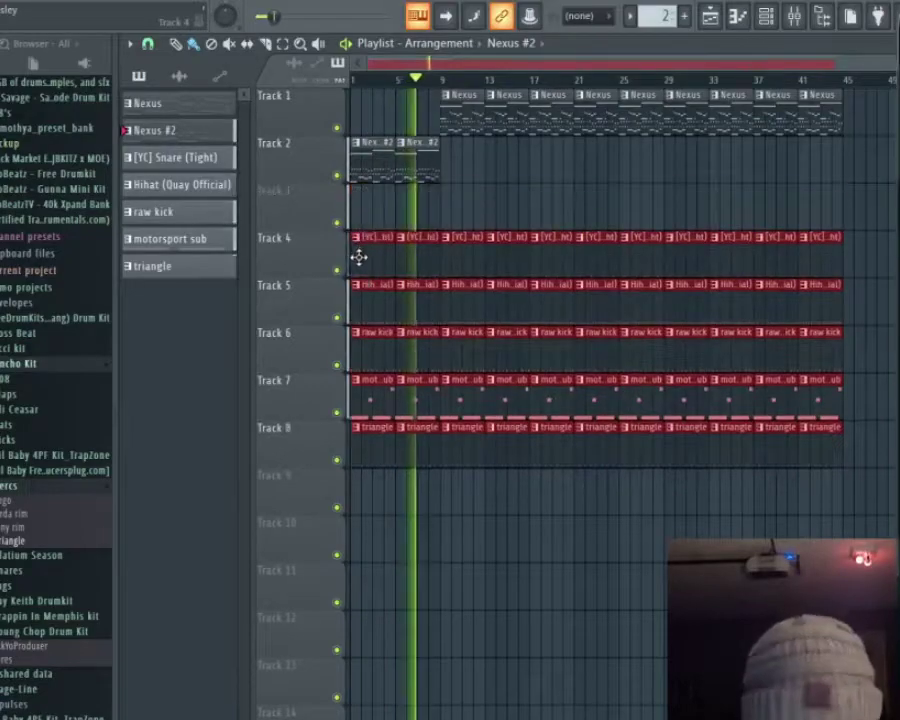
{"action": "right_click", "coordinate": [456, 435]}
{"action": "right_click", "coordinate": [500, 455]}
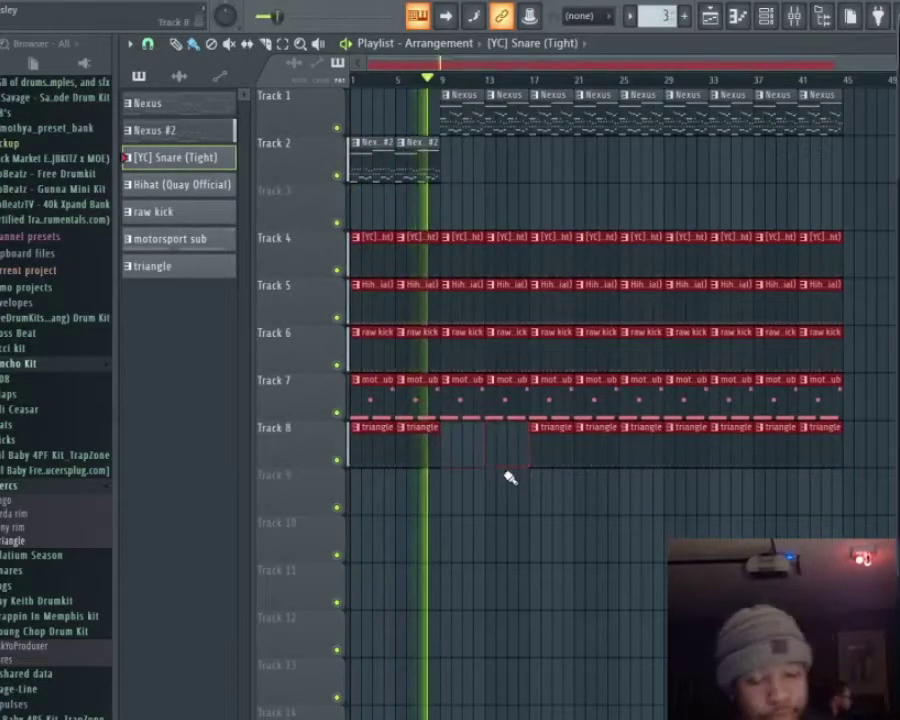
{"action": "scroll", "coordinate": [432, 636], "scroll_direction": "up", "scroll_amount": 3}
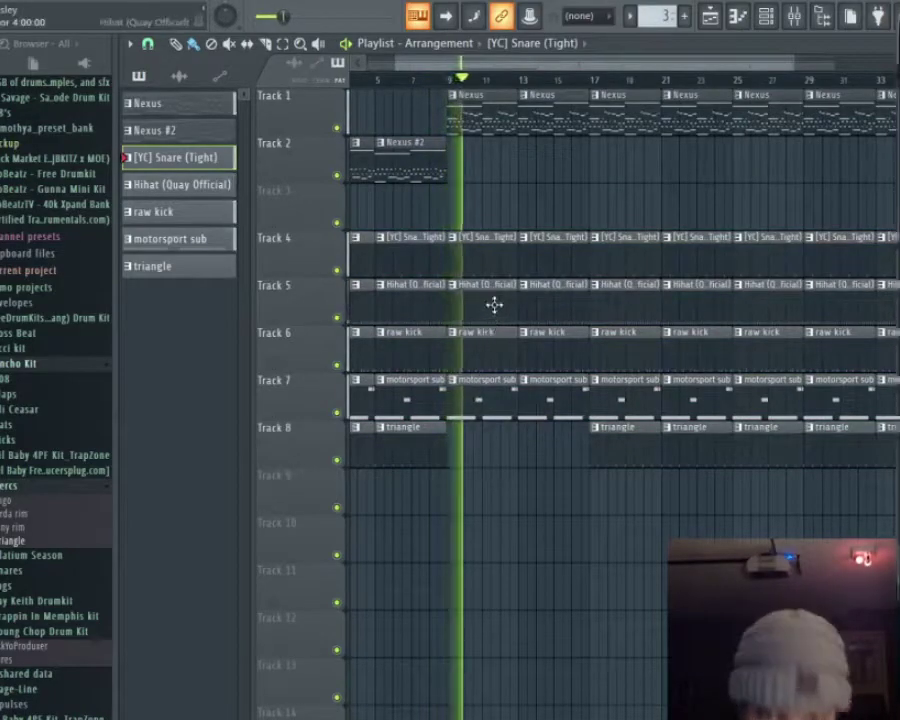
Strip the repeated short notes from a unique Nexus copy and use it at bars 1 and 5 on Track 3.
{"action": "key", "text": "space"}
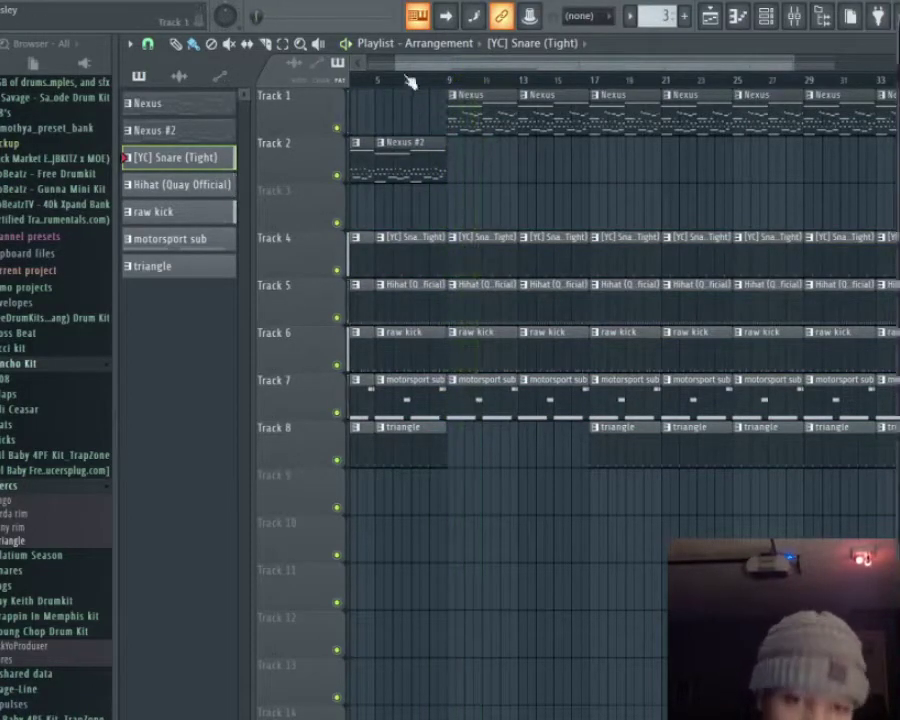
{"action": "double_click", "coordinate": [470, 97]}
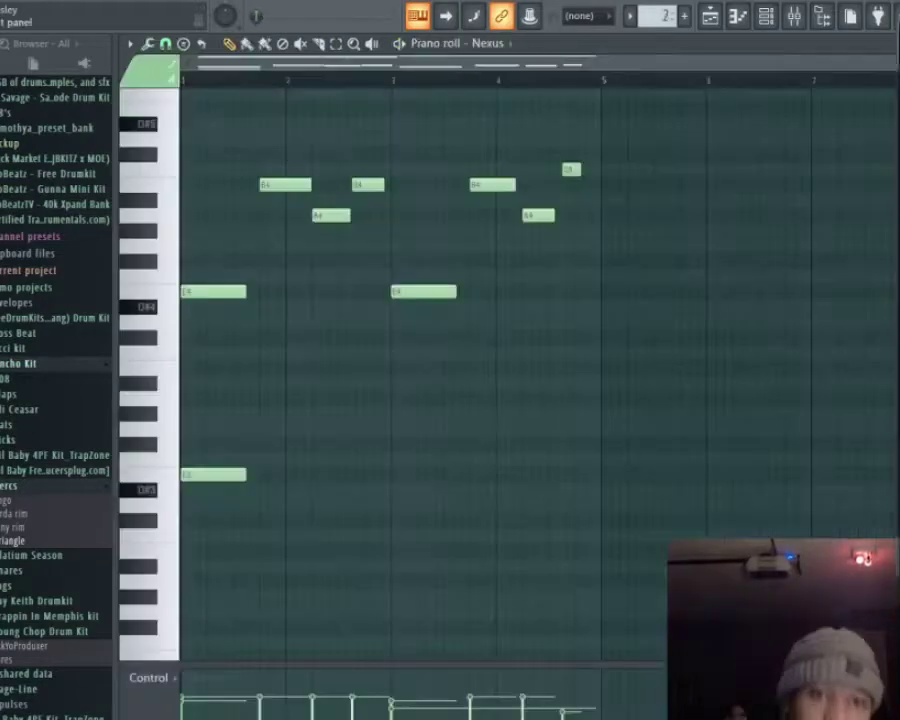
{"action": "key", "text": "space"}
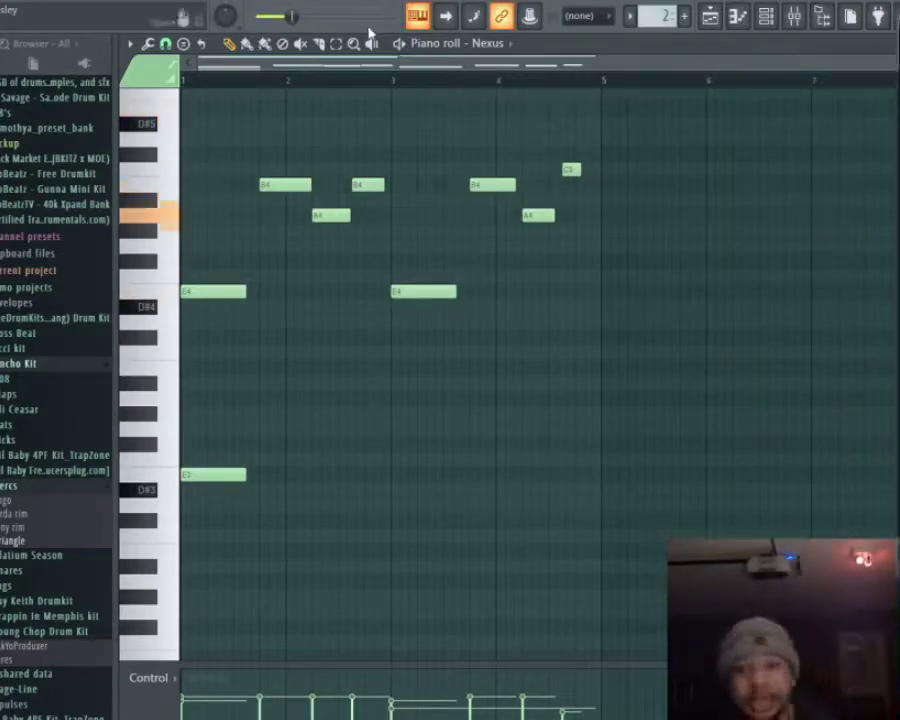
{"action": "left_click", "coordinate": [736, 16]}
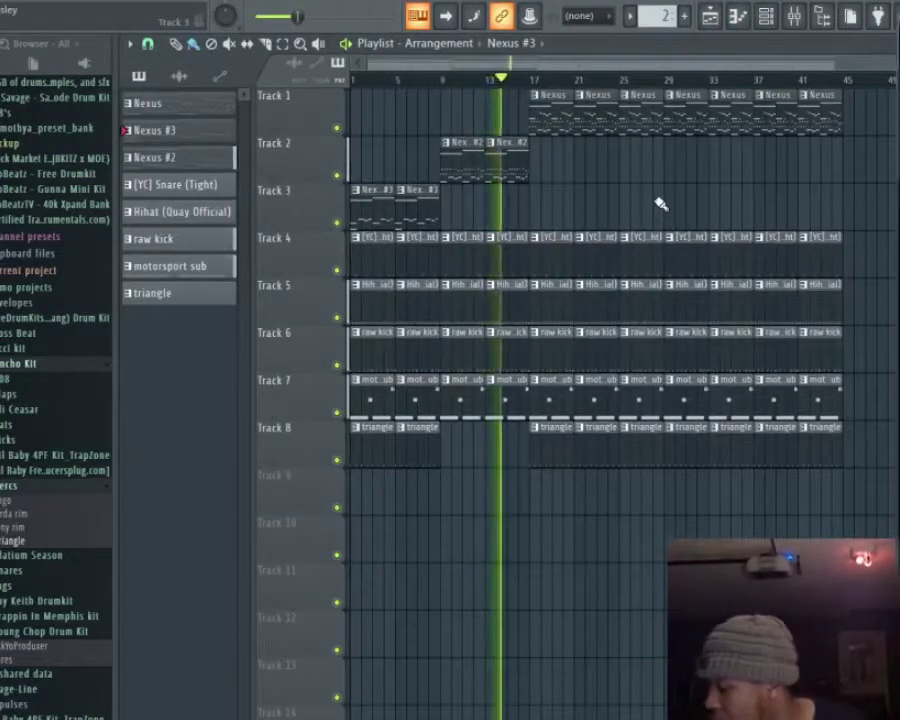
Move all drum, sub and triangle clips down one track to Tracks 5 to 9 and restart playback near bar 5.
{"action": "left_click_drag", "start_coordinate": [884, 600], "coordinate": [362, 313]}
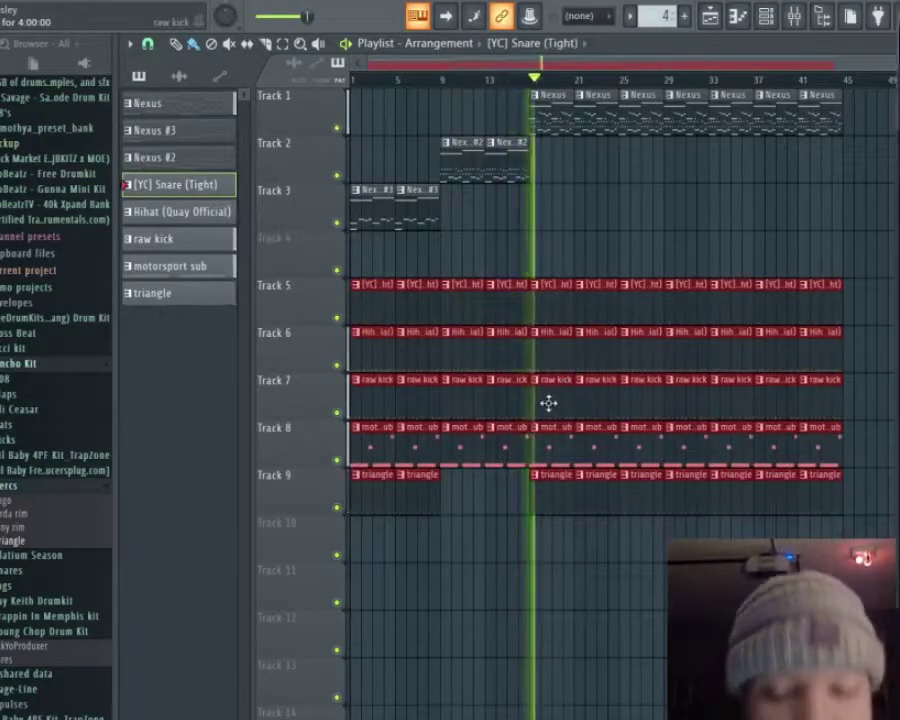
{"action": "left_click", "coordinate": [602, 246]}
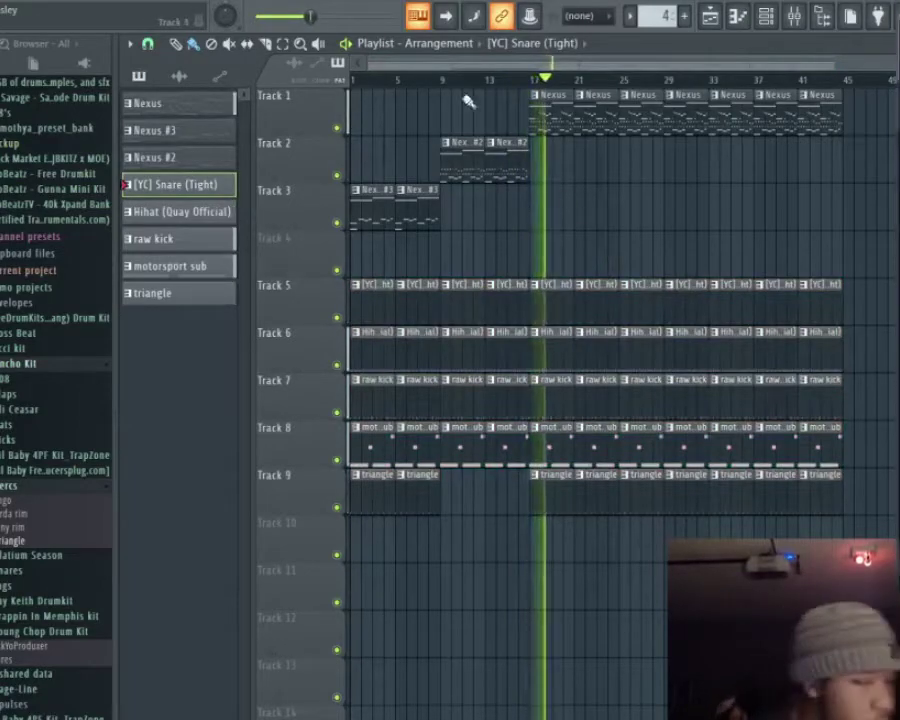
{"action": "left_click", "coordinate": [401, 80]}
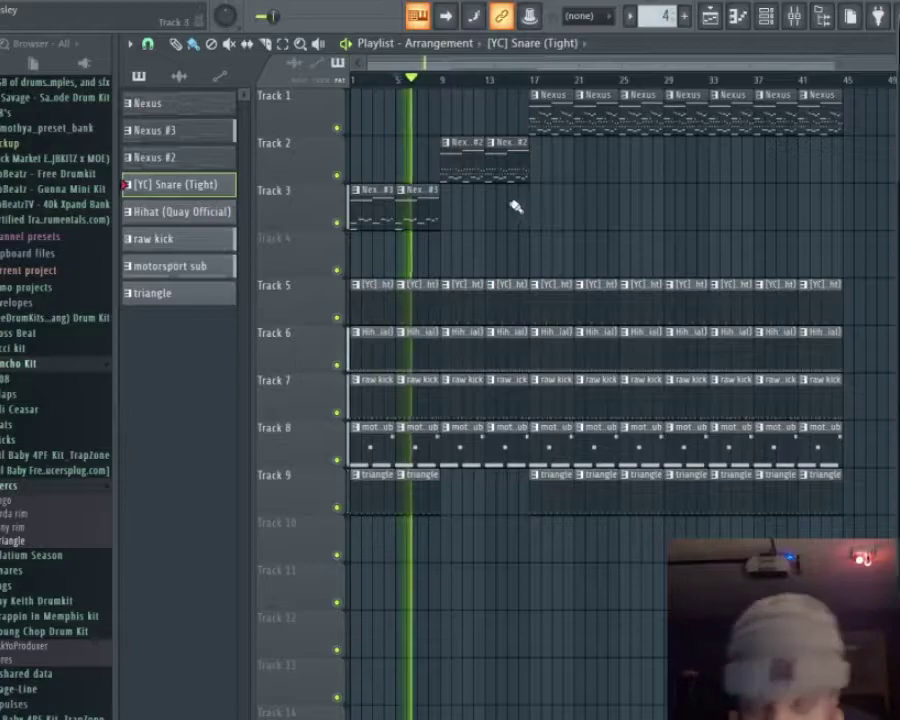
Delete the Nexus clips at bars 17 and 21 on Track 1 and duplicate the two Nexus #2 clips into those bars on Track 2.
{"action": "right_click", "coordinate": [561, 121]}
{"action": "right_click", "coordinate": [597, 121]}
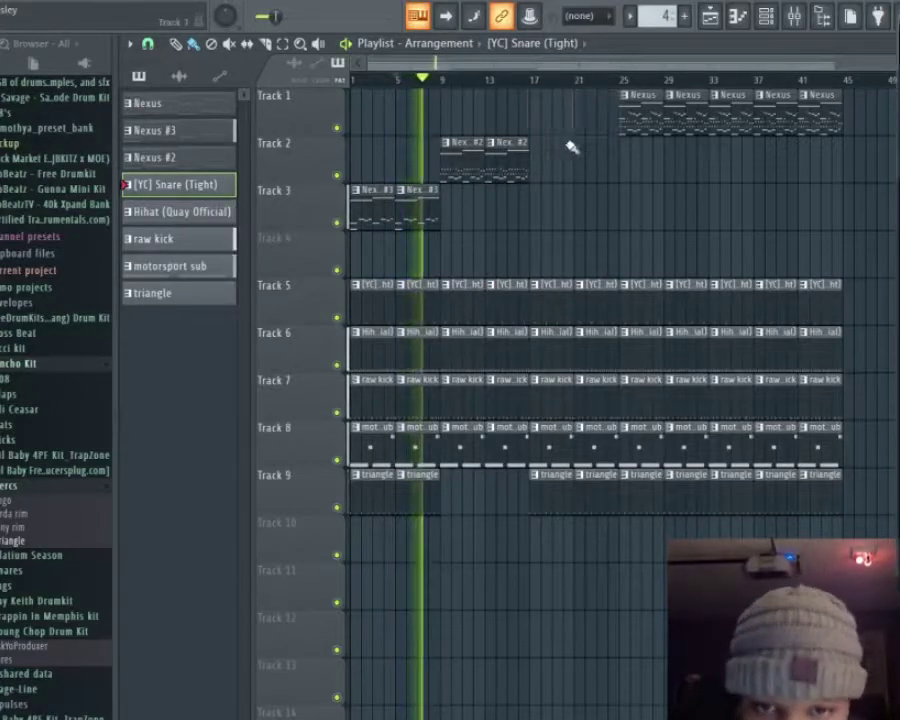
{"action": "left_click_drag", "start_coordinate": [536, 201], "coordinate": [458, 160]}
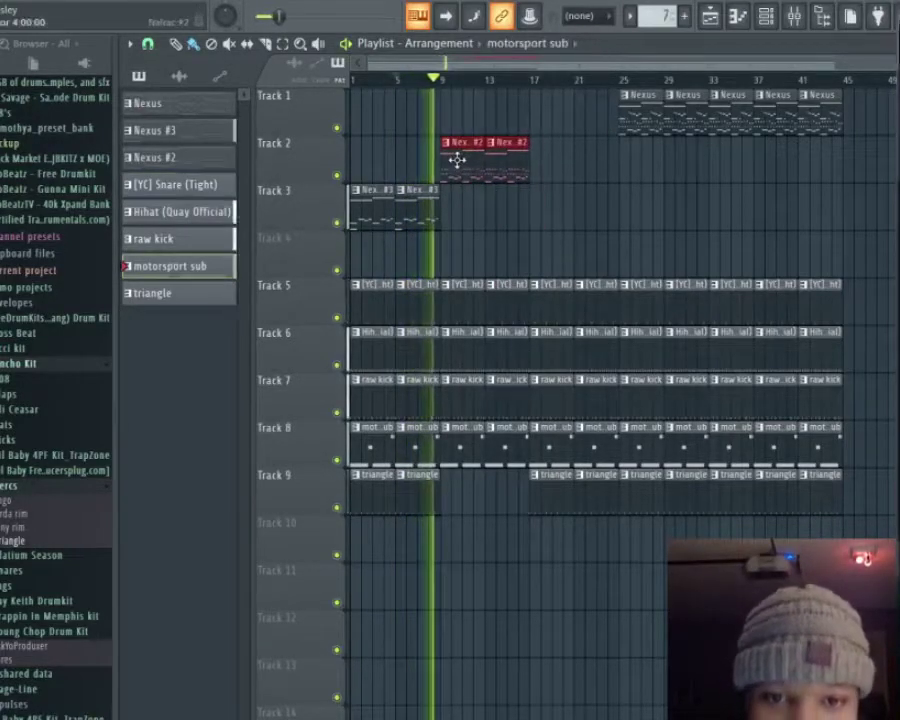
{"action": "key", "text": "ctrl+b"}
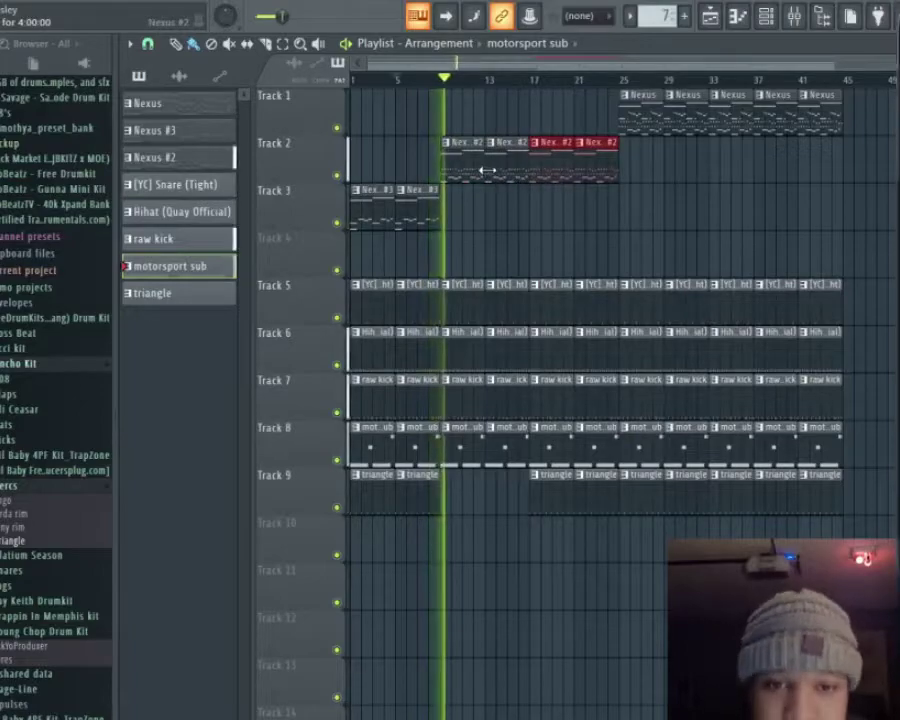
Stop playback, move the Nexus #2 clip at bar 9 down to Track 4, and make it unique.
{"action": "key", "text": "space"}
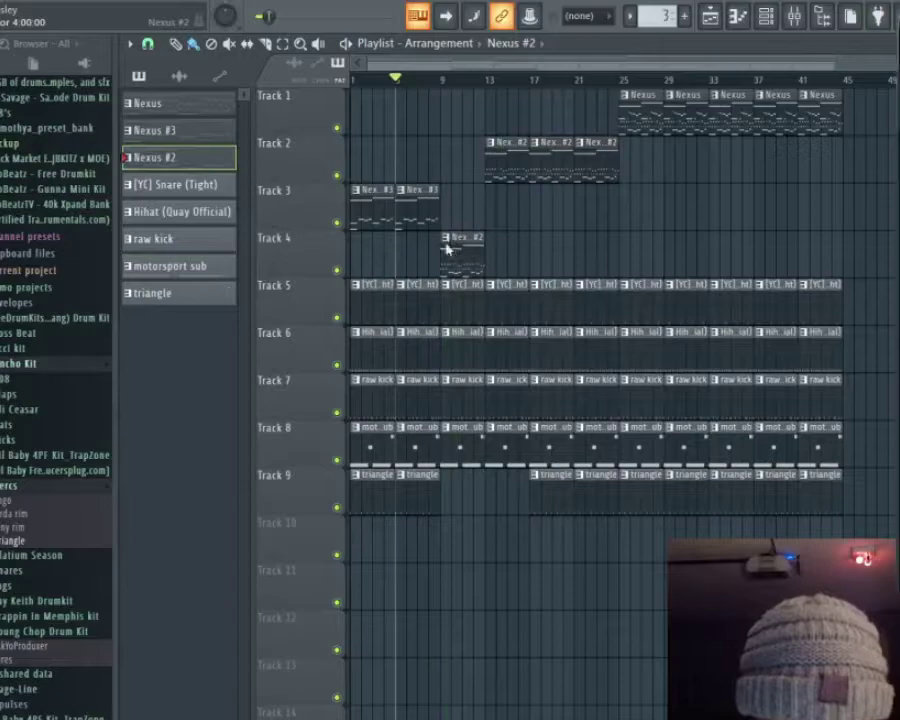
{"action": "left_click", "coordinate": [446, 244]}
{"action": "left_click", "coordinate": [486, 346]}
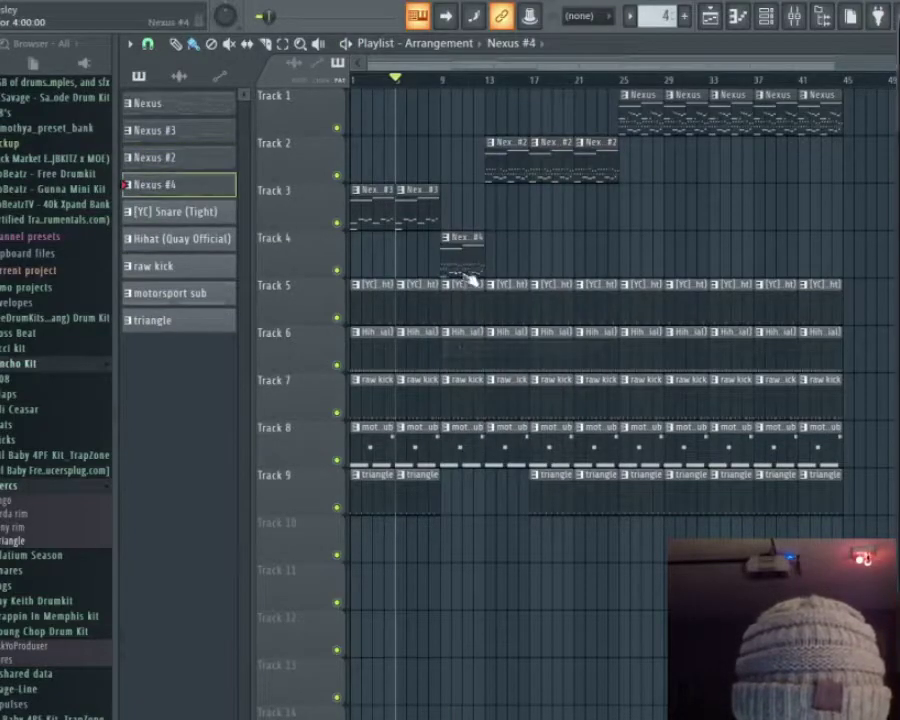
Delete the notes from B4 downward across all four bars of the unique Nexus pattern on Track 4.
{"action": "double_click", "coordinate": [471, 278]}
{"action": "scroll", "coordinate": [488, 384], "scroll_direction": "up", "scroll_amount": 2}
{"action": "scroll", "coordinate": [512, 366], "scroll_direction": "up", "scroll_amount": 1}
{"action": "left_click_drag", "start_coordinate": [672, 434], "coordinate": [67, 190]}
{"action": "key", "text": "Delete"}
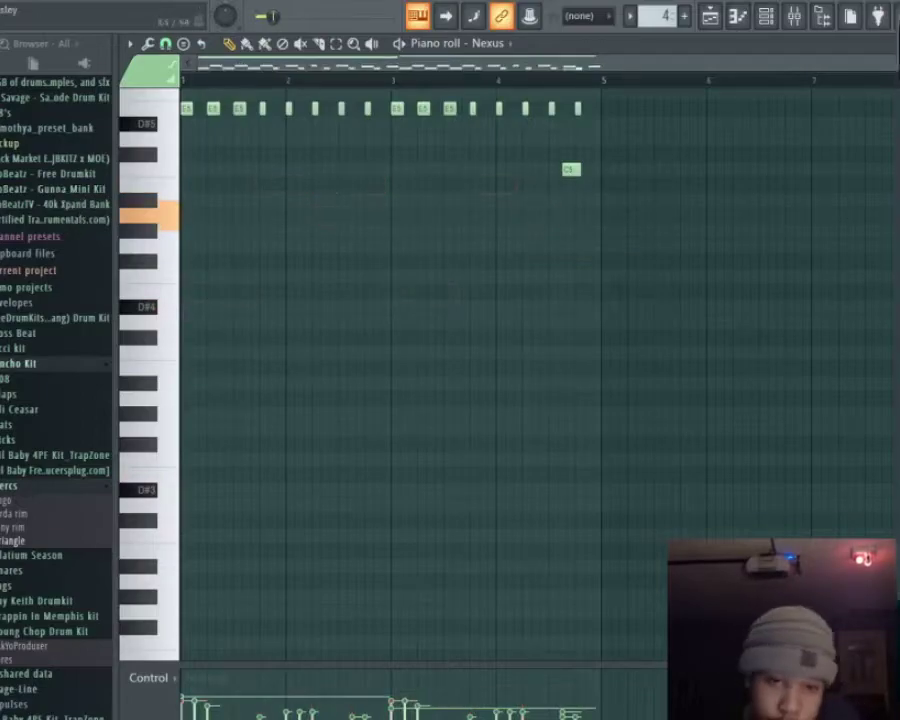
In the playlist, replace the Nexus #2 clip at bar 13 on Track 2 with a Nexus #4 clip on Track 4.
{"action": "left_click", "coordinate": [710, 15]}
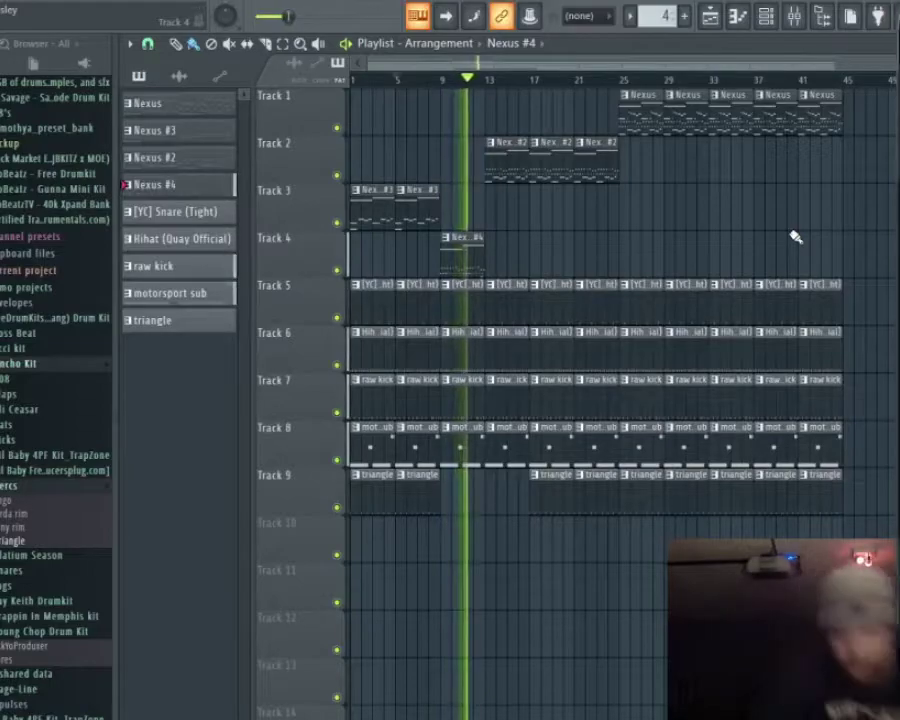
{"action": "right_click", "coordinate": [513, 156]}
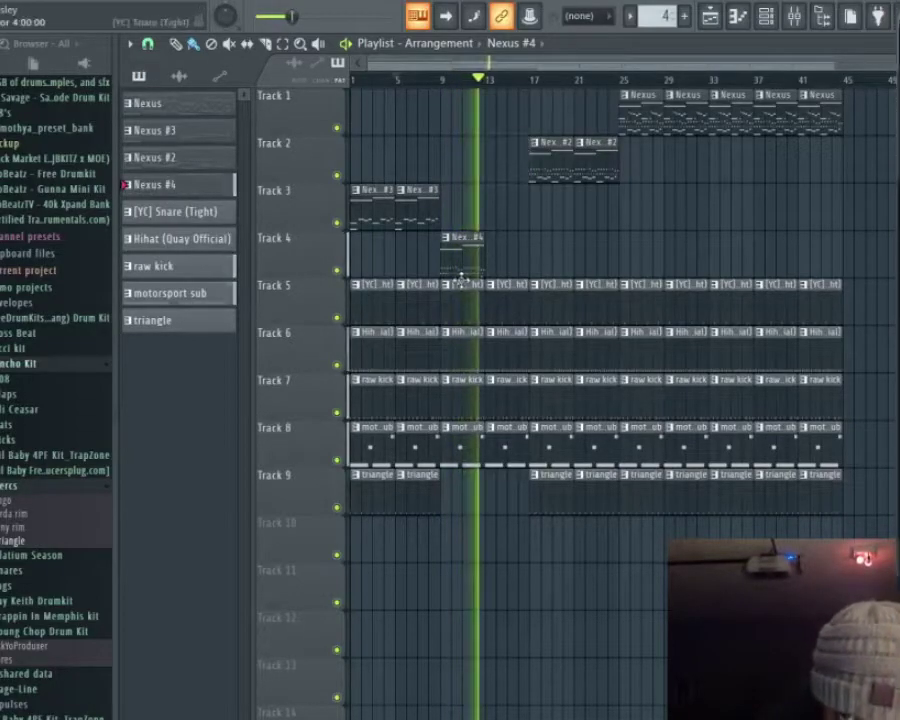
{"action": "left_click", "coordinate": [496, 270]}
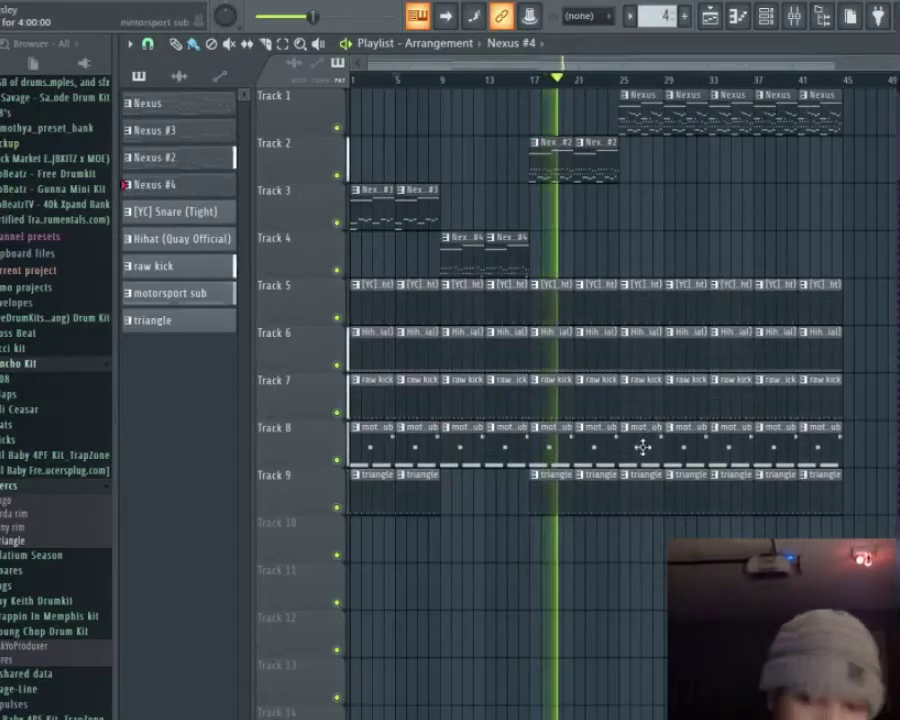
Trim about half a bar off the start of the raw kick clip at bar 25.
{"action": "scroll", "coordinate": [643, 447], "scroll_direction": "up", "scroll_amount": 4}
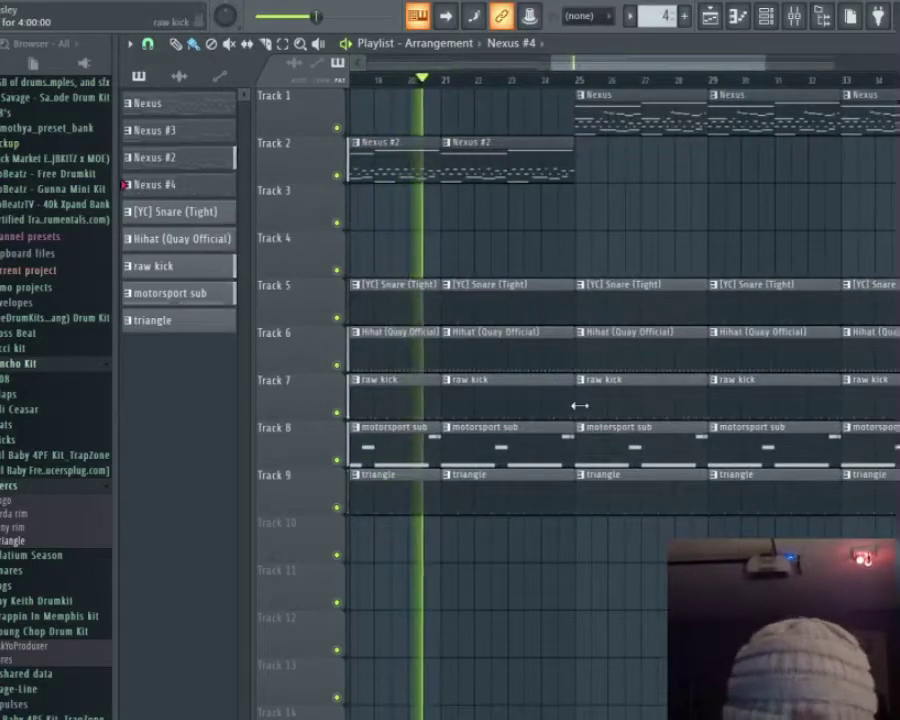
{"action": "left_click_drag", "start_coordinate": [580, 405], "coordinate": [592, 410]}
{"action": "scroll", "coordinate": [592, 410], "scroll_direction": "up", "scroll_amount": 3}
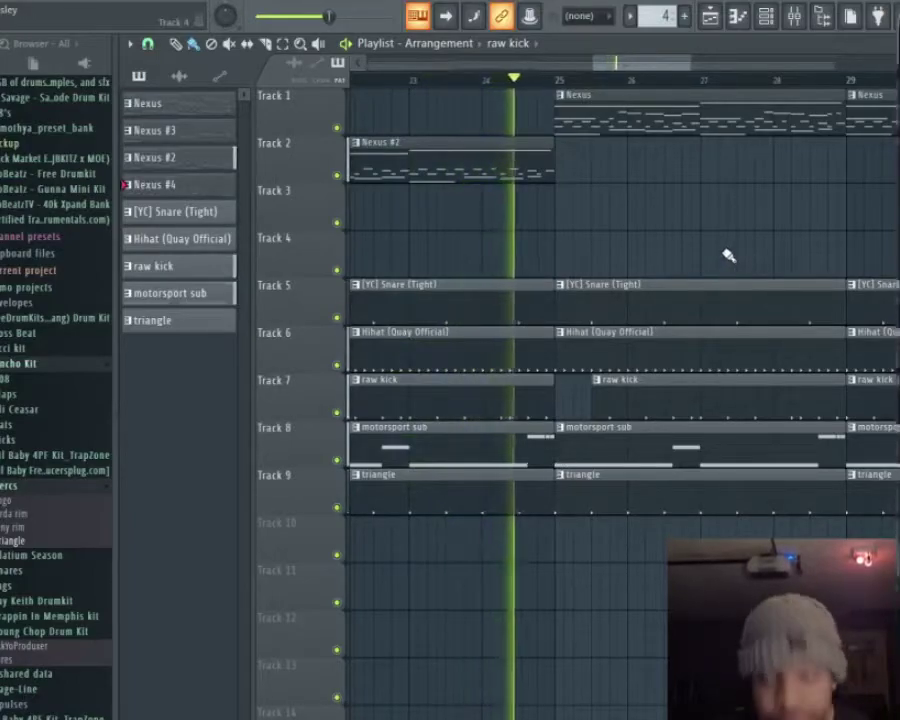
Select every drum, sub and triangle clip and move them down one track to Tracks 6 to 10.
{"action": "scroll", "coordinate": [690, 235], "scroll_direction": "down", "scroll_amount": 5}
{"action": "left_click_drag", "start_coordinate": [663, 652], "coordinate": [200, 312]}
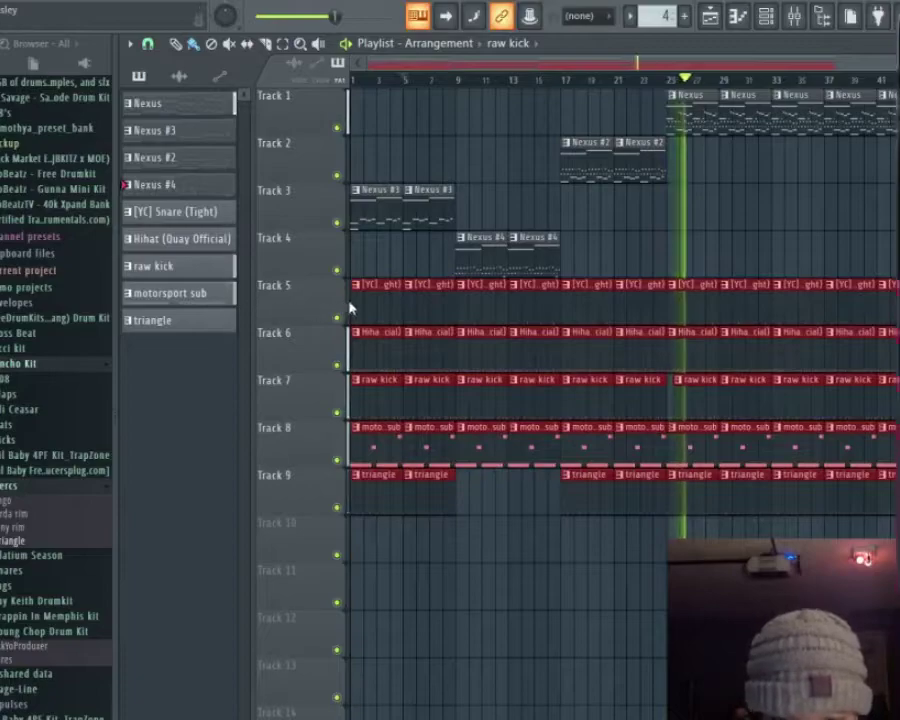
{"action": "left_click_drag", "start_coordinate": [378, 307], "coordinate": [364, 360]}
Replace the Nexus clips at bars 25 and 29 with a unique Nexus #2 copy on Track 5, stripped of its sustained top notes.
{"action": "left_click", "coordinate": [672, 285]}
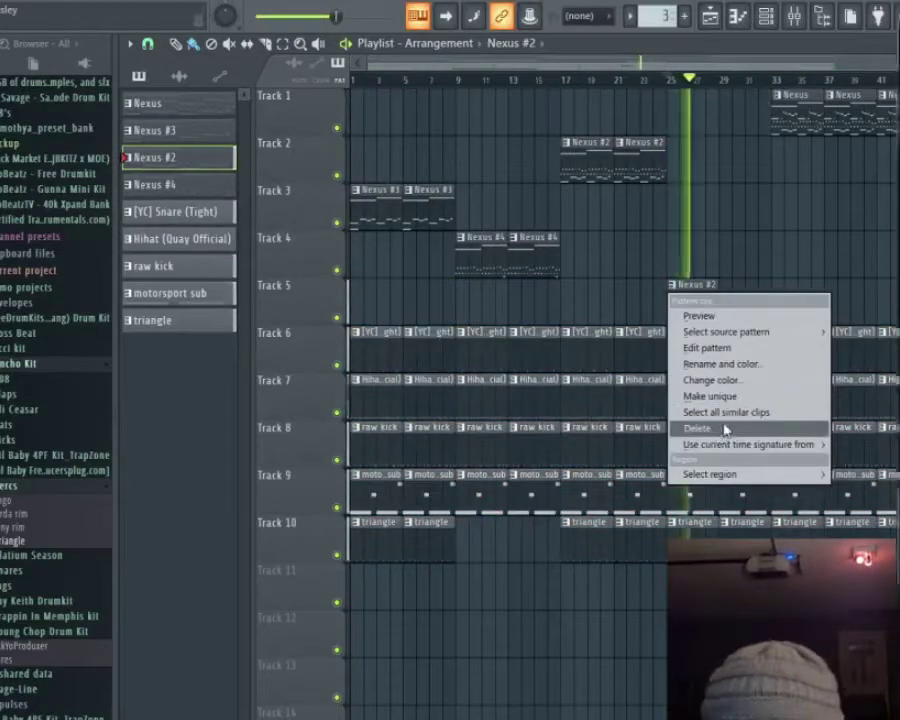
{"action": "left_click", "coordinate": [724, 396]}
{"action": "double_click", "coordinate": [681, 318]}
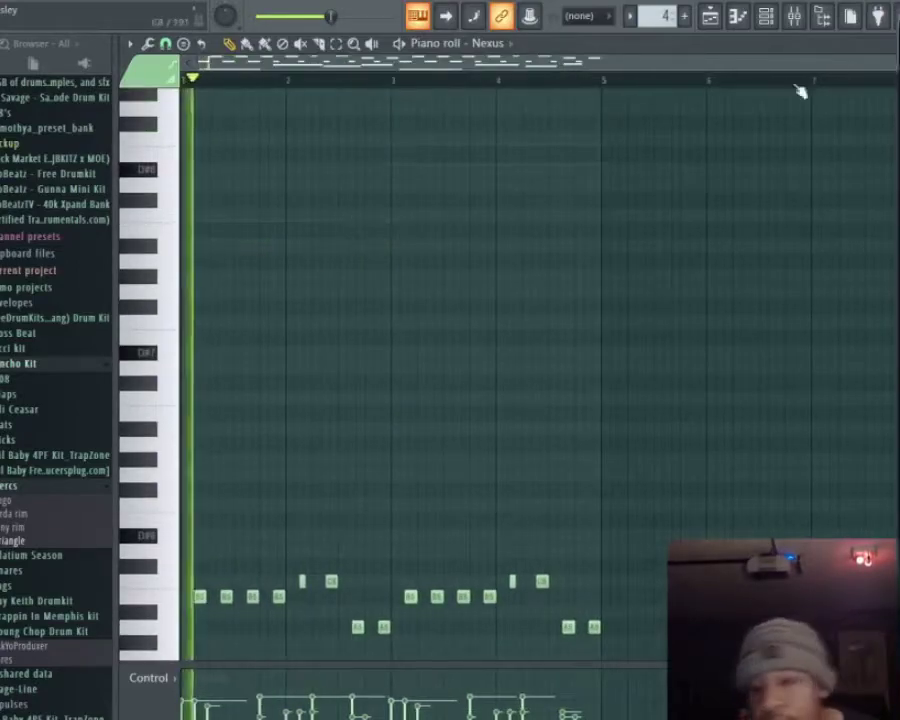
{"action": "left_click", "coordinate": [709, 15]}
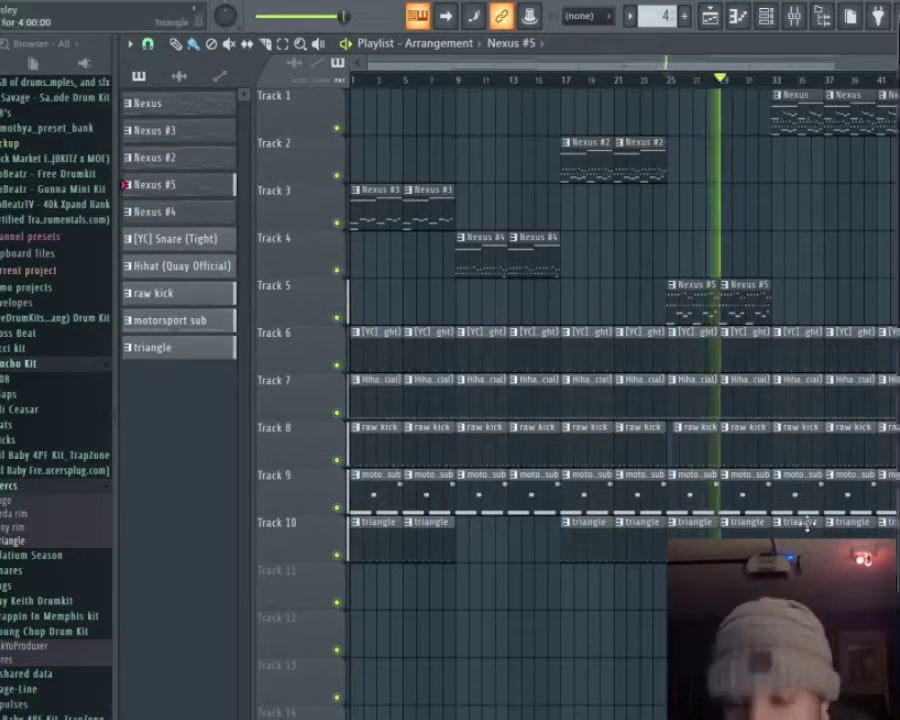
Delete the motorsport sub clips at bars 33 and 37 and the snare, hihat and raw kick clips at bar 41.
{"action": "right_click", "coordinate": [795, 490]}
{"action": "right_click", "coordinate": [848, 490]}
{"action": "left_click", "coordinate": [885, 490]}
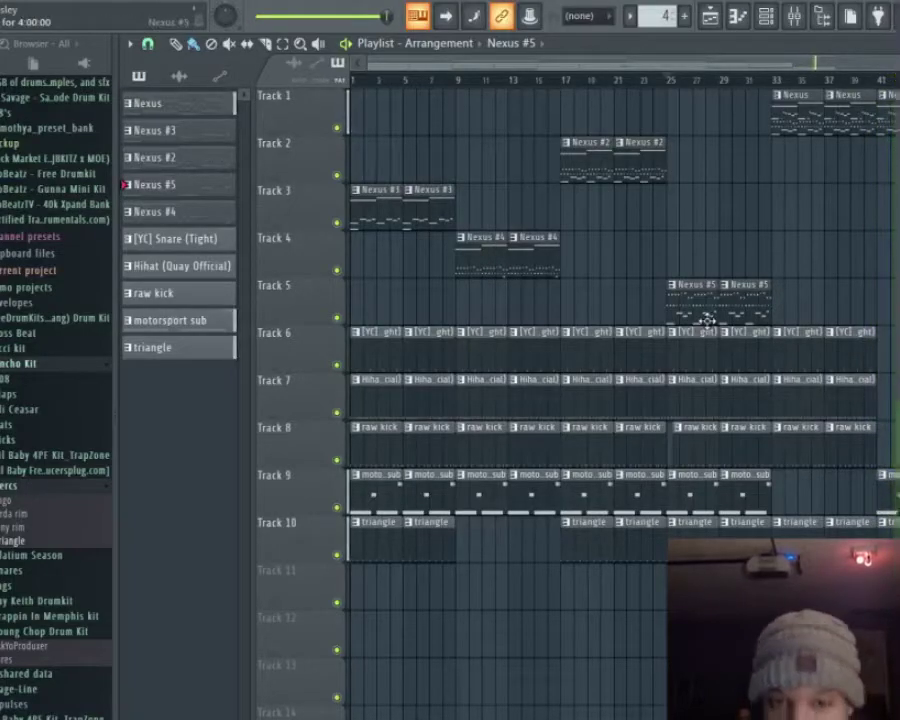
Extend the Nexus, sub and triangle clips through bar 48 and copy the clips of bars 1 to 24 to bar 49 onward.
{"action": "left_click_drag", "start_coordinate": [358, 627], "coordinate": [660, 16]}
{"action": "key", "text": "space"}
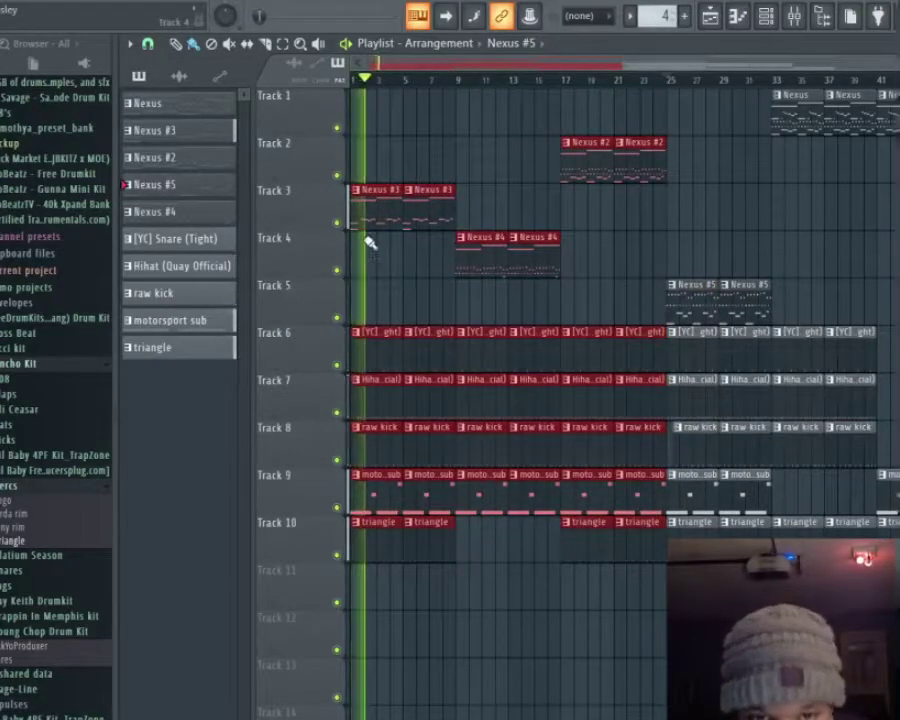
{"action": "left_click", "coordinate": [366, 217]}
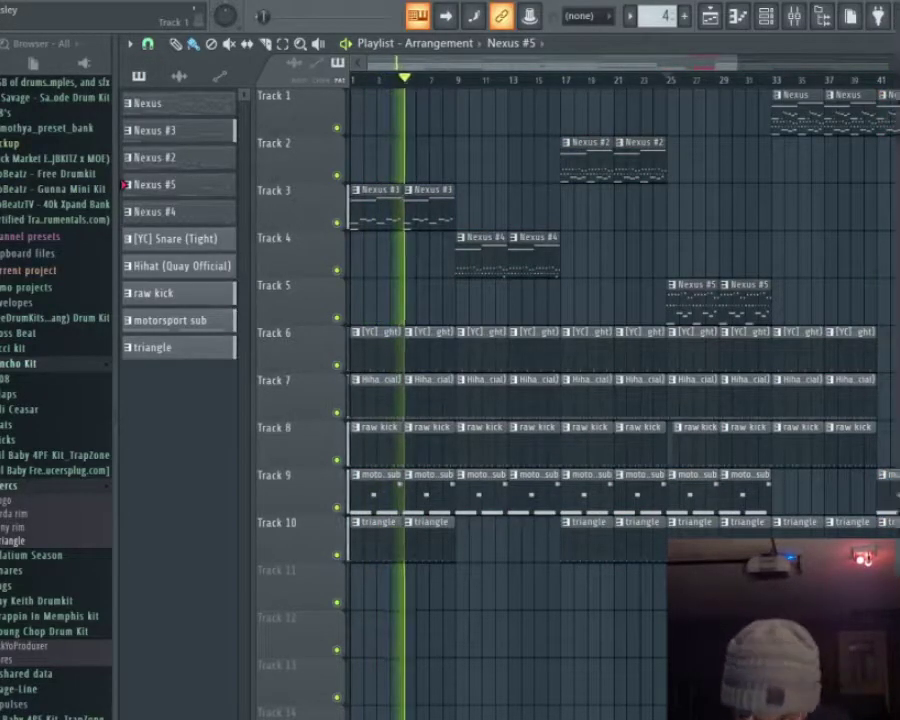
{"action": "scroll", "coordinate": [884, 311], "scroll_direction": "down", "scroll_amount": 5}
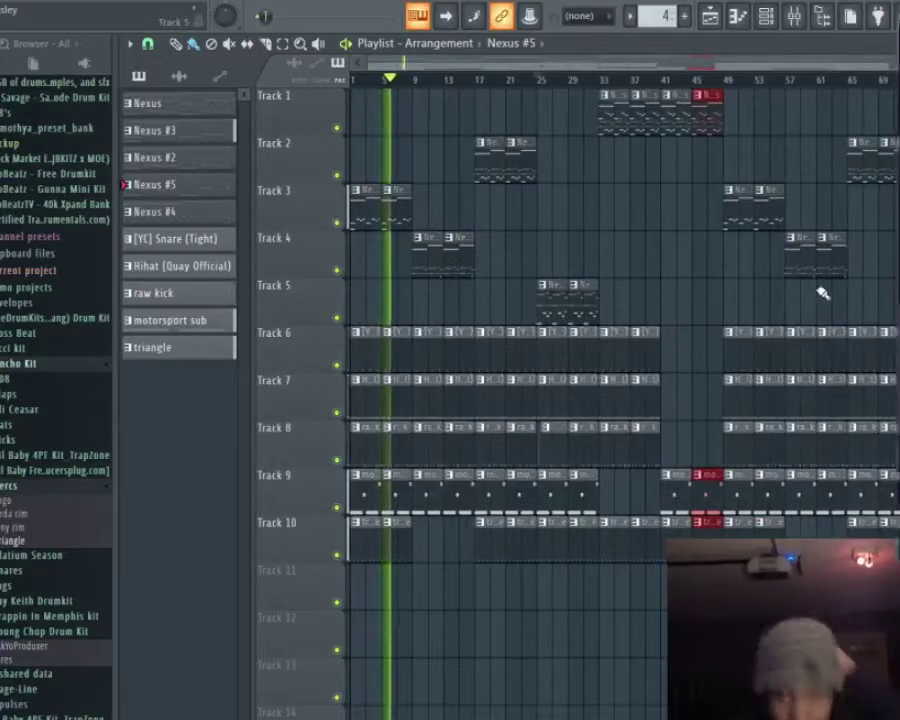
Load Fruity Soft Clipper into the first effect slot of the mixer's Master track.
{"action": "left_click", "coordinate": [794, 16]}
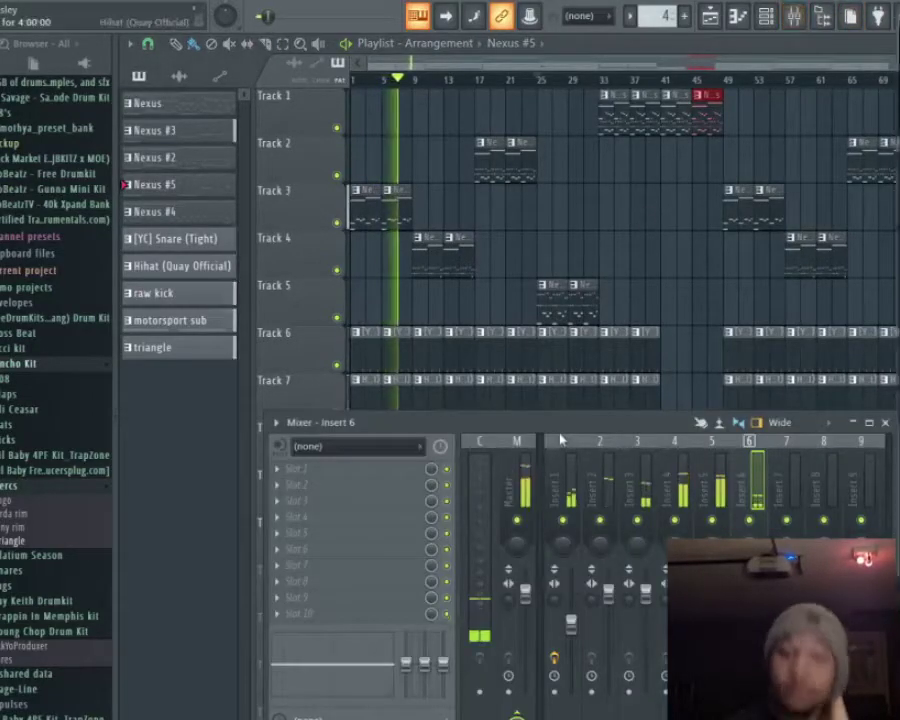
{"action": "left_click", "coordinate": [517, 441]}
{"action": "left_click", "coordinate": [287, 470]}
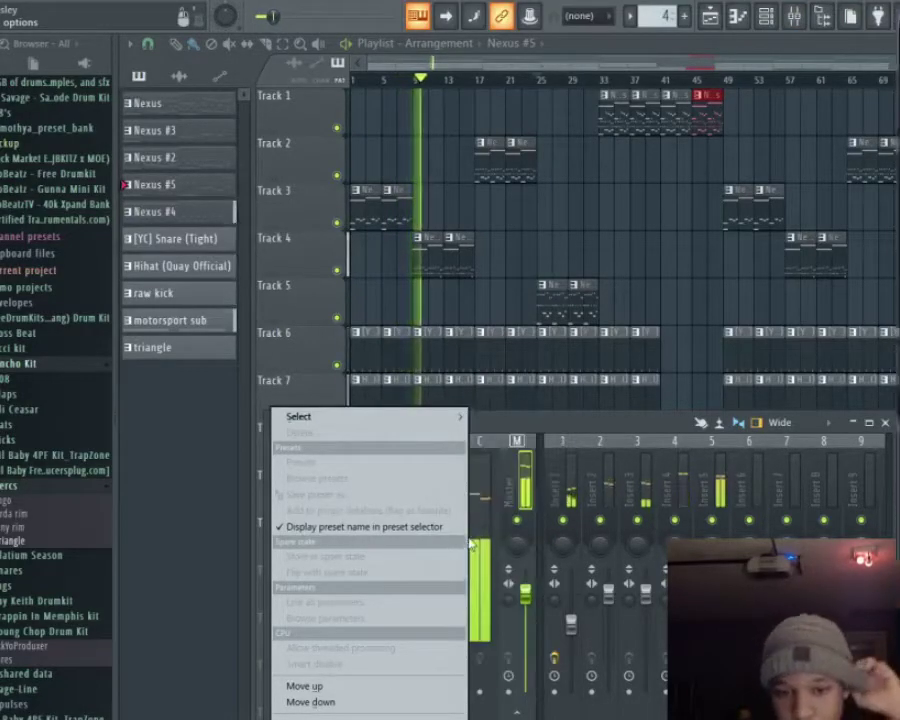
{"action": "mouse_move", "coordinate": [445, 417]}
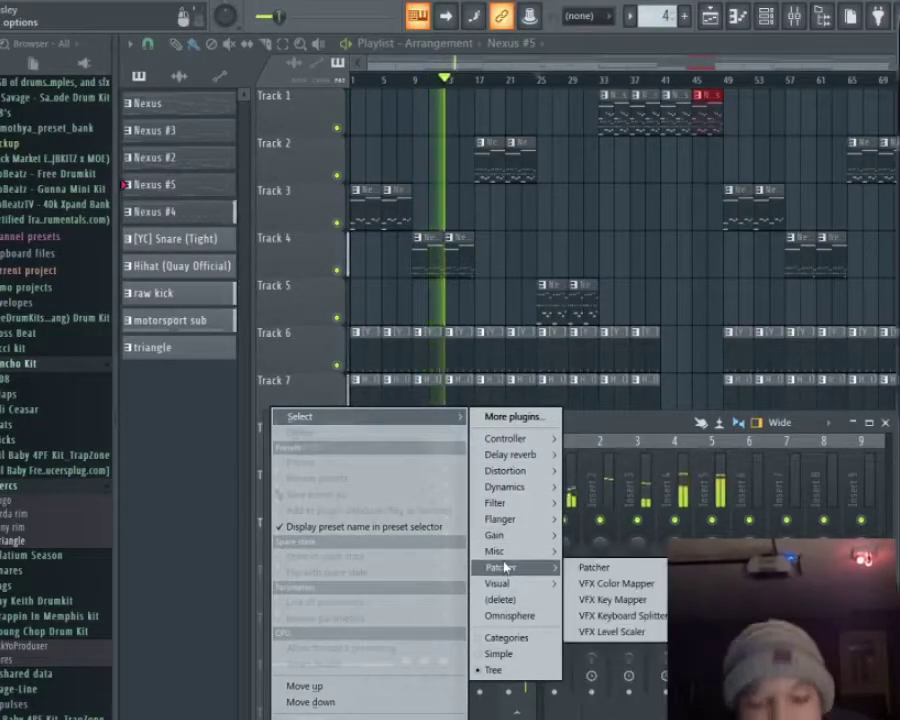
{"action": "mouse_move", "coordinate": [519, 512]}
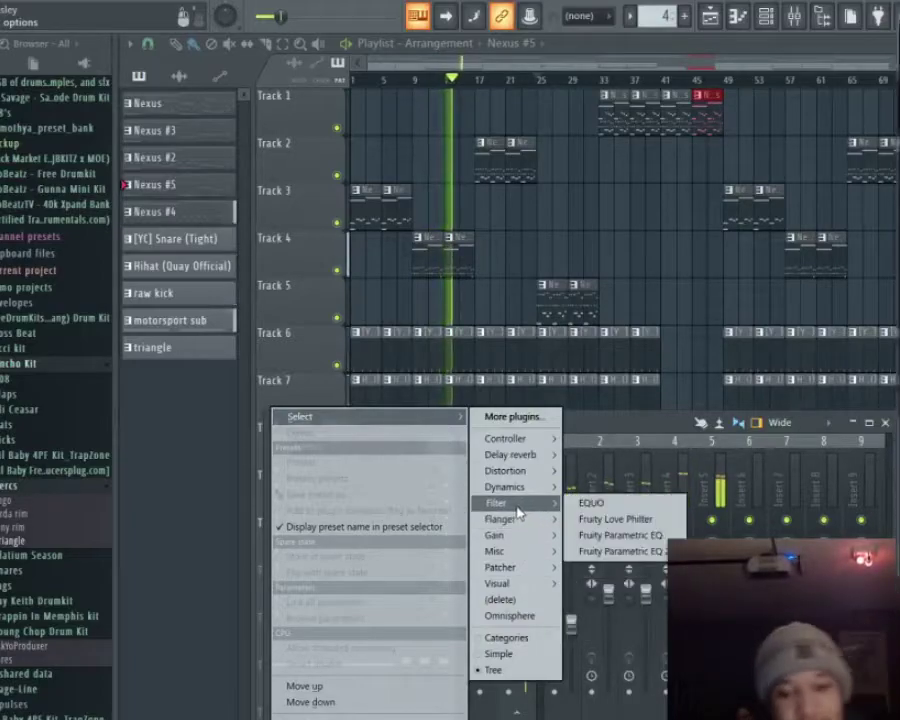
{"action": "mouse_move", "coordinate": [522, 472]}
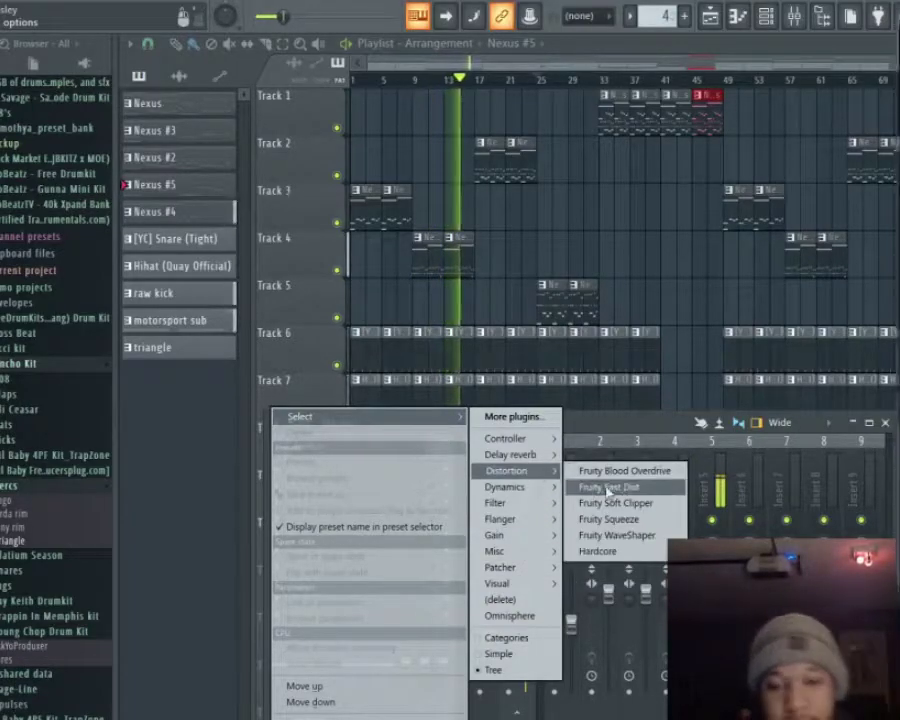
{"action": "left_click", "coordinate": [636, 505]}
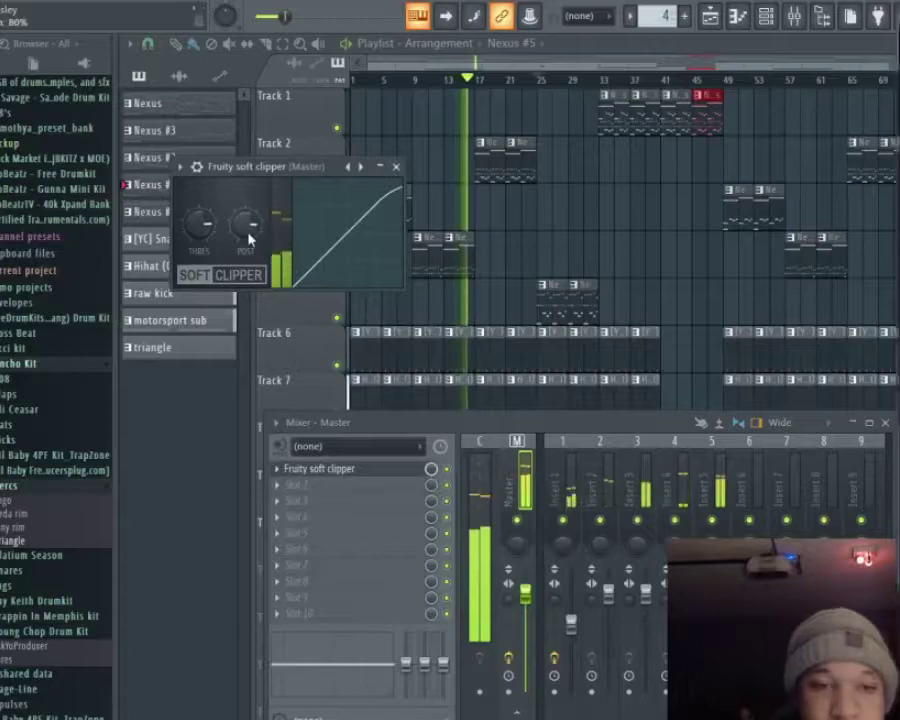
Raise the soft clipper's post gain to 95% and its threshold, and lower the volume faders of Inserts 2 and 3.
{"action": "scroll", "coordinate": [249, 238], "scroll_direction": "up", "scroll_amount": 3}
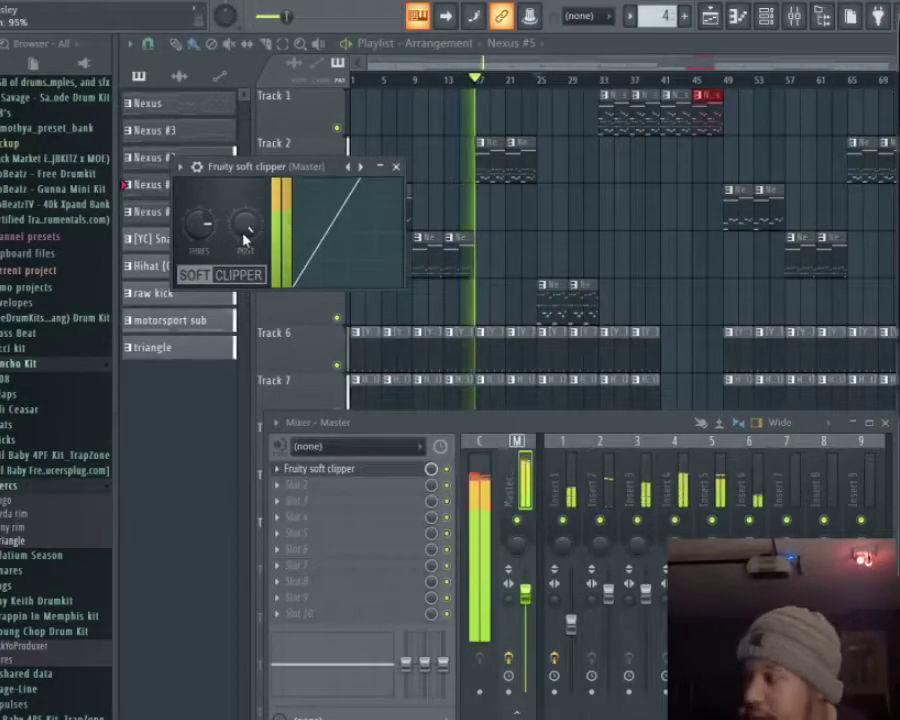
{"action": "scroll", "coordinate": [214, 233], "scroll_direction": "up", "scroll_amount": 3}
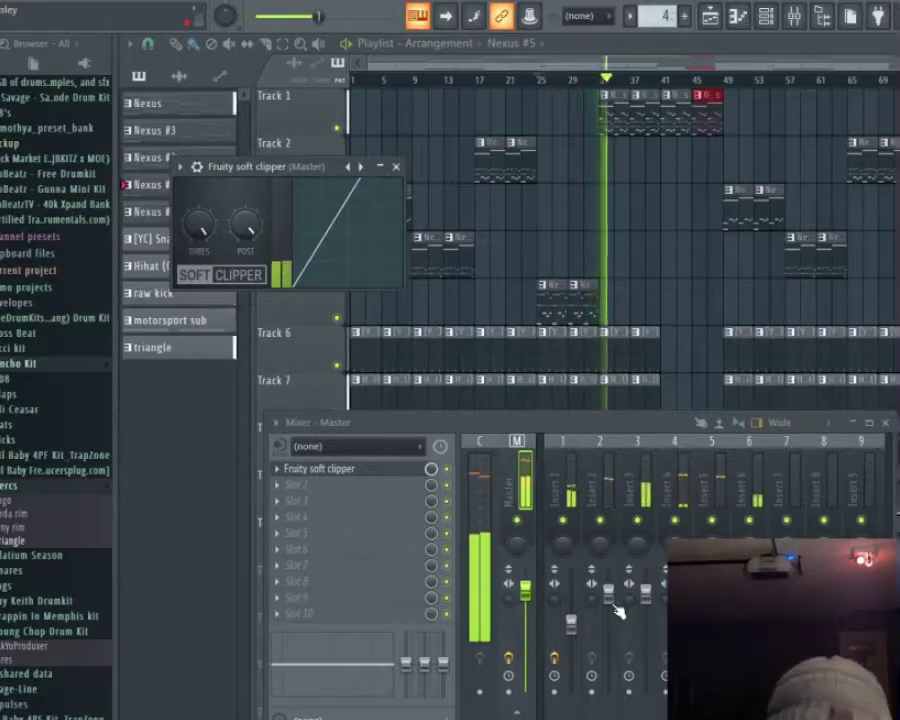
{"action": "left_click_drag", "start_coordinate": [608, 595], "coordinate": [645, 609]}
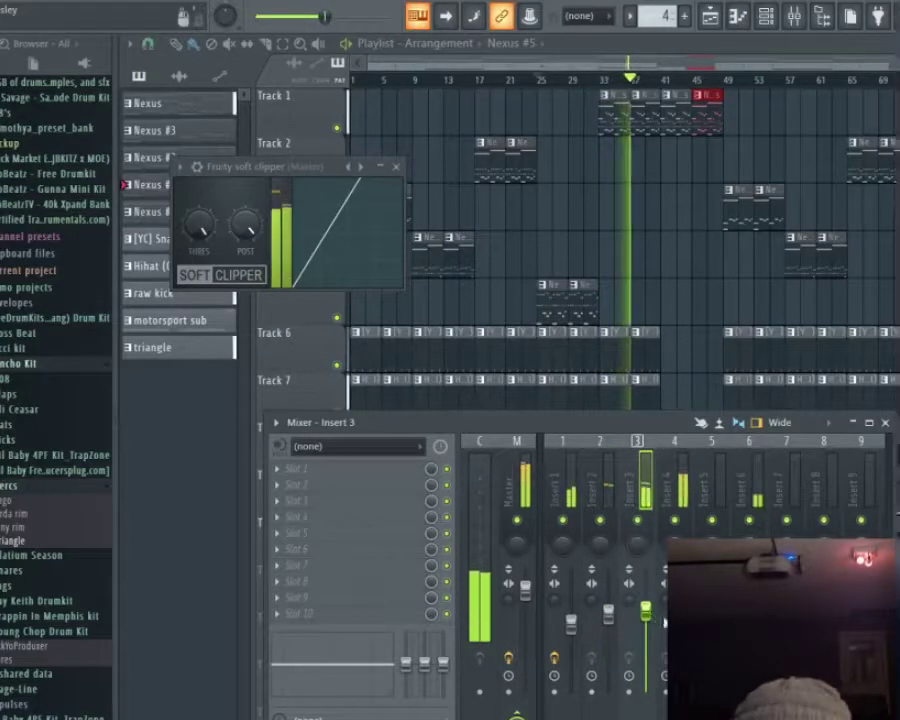
Lower Insert 1's volume fader slightly in the mixer, and close the mixer and soft clipper windows.
{"action": "left_click_drag", "start_coordinate": [571, 619], "coordinate": [571, 624]}
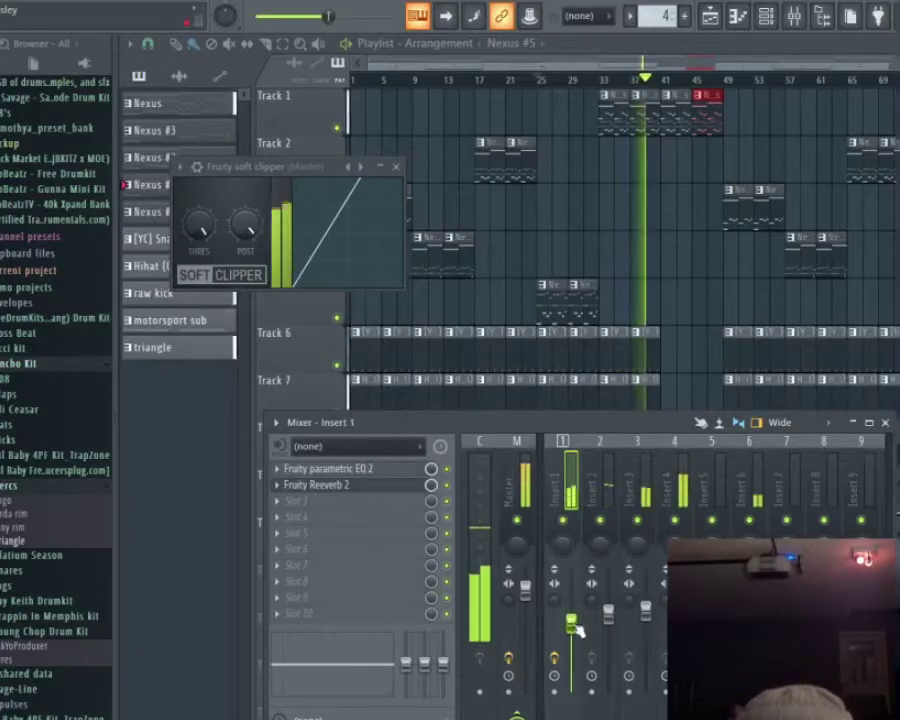
{"action": "left_click", "coordinate": [719, 480]}
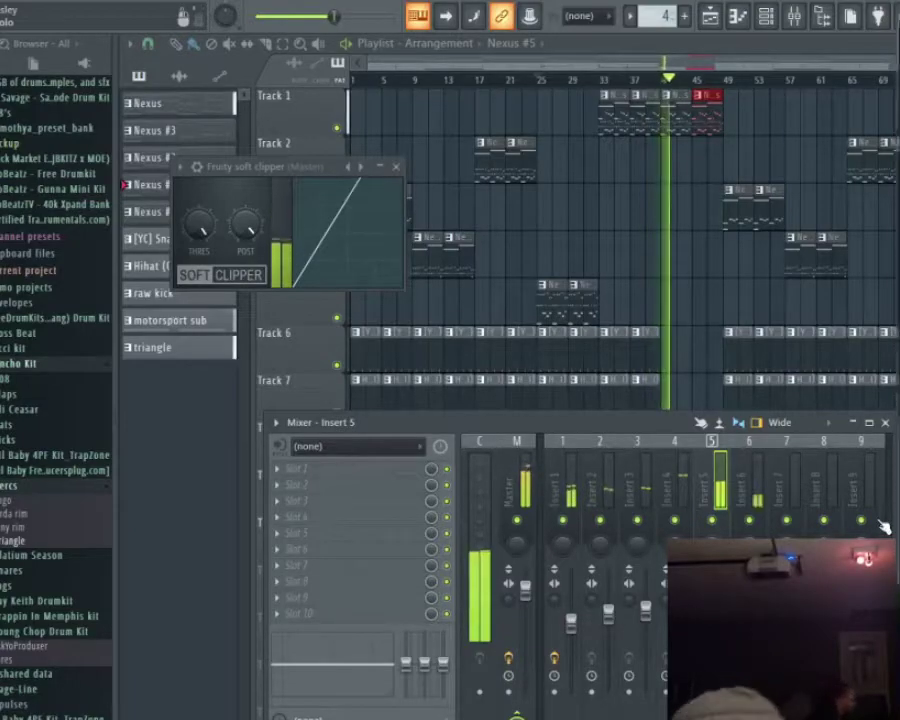
{"action": "key", "text": "F12"}
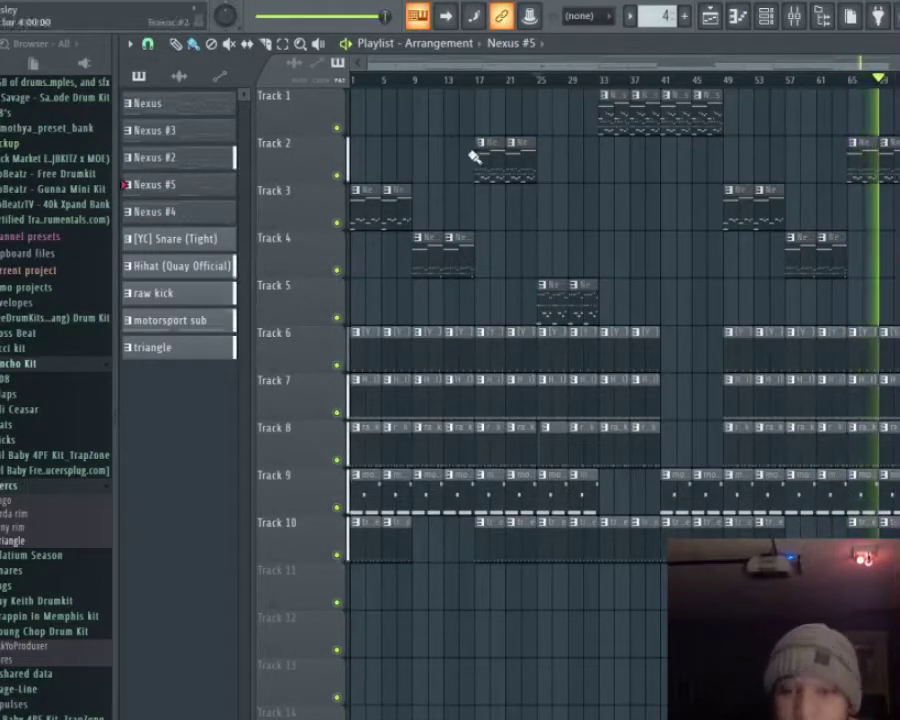
Reopen the mixer and lower Insert 1's volume fader further to soften the Nexus melody, and return to the playlist.
{"action": "left_click_drag", "start_coordinate": [590, 150], "coordinate": [646, 112]}
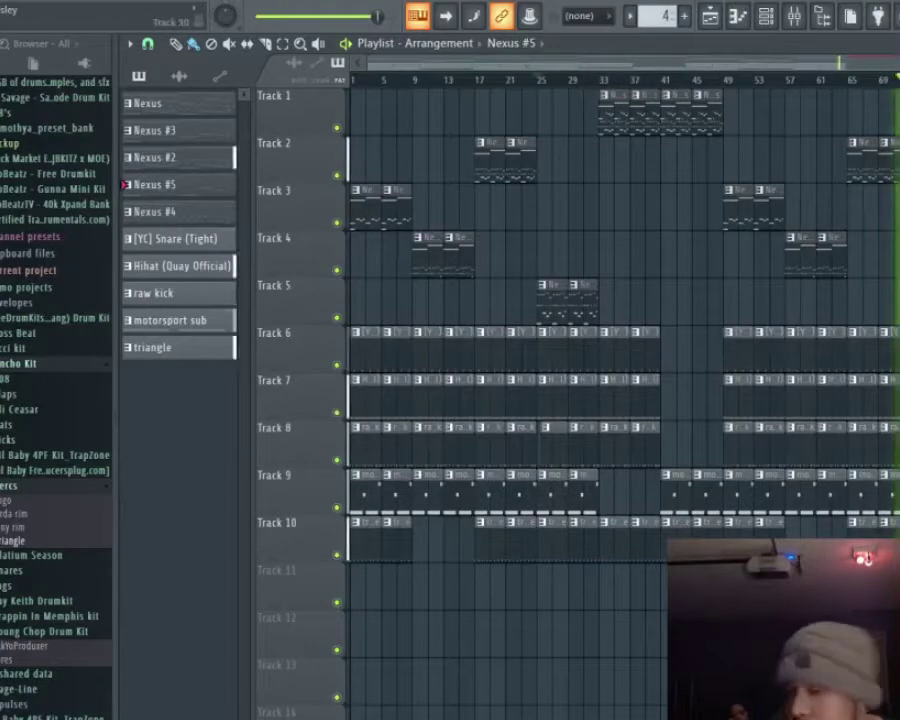
{"action": "left_click_drag", "start_coordinate": [412, 585], "coordinate": [303, 196]}
{"action": "left_click", "coordinate": [362, 216]}
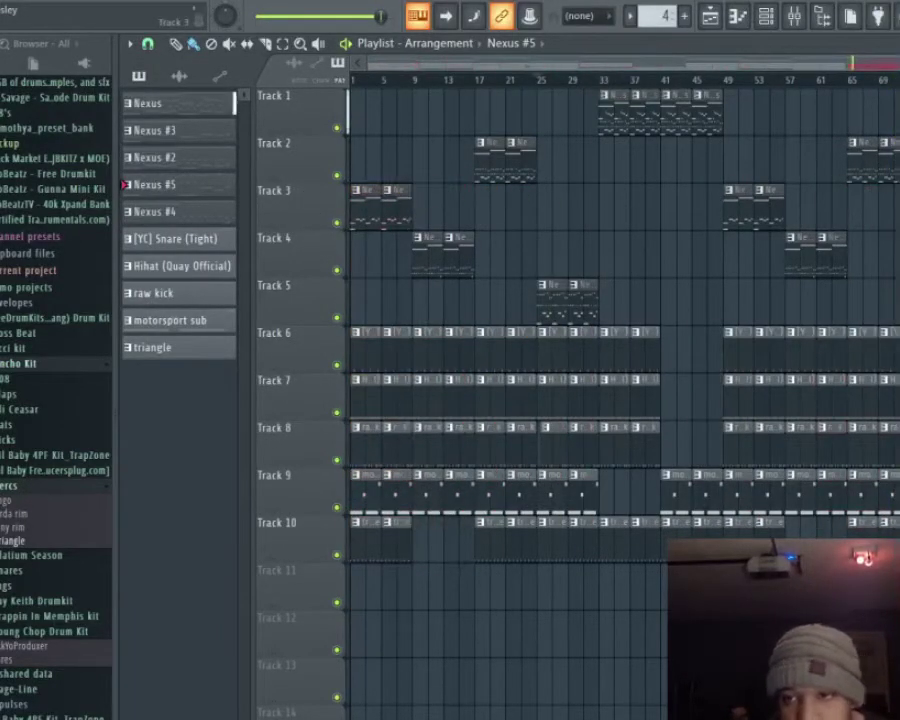
{"action": "left_click", "coordinate": [798, 20]}
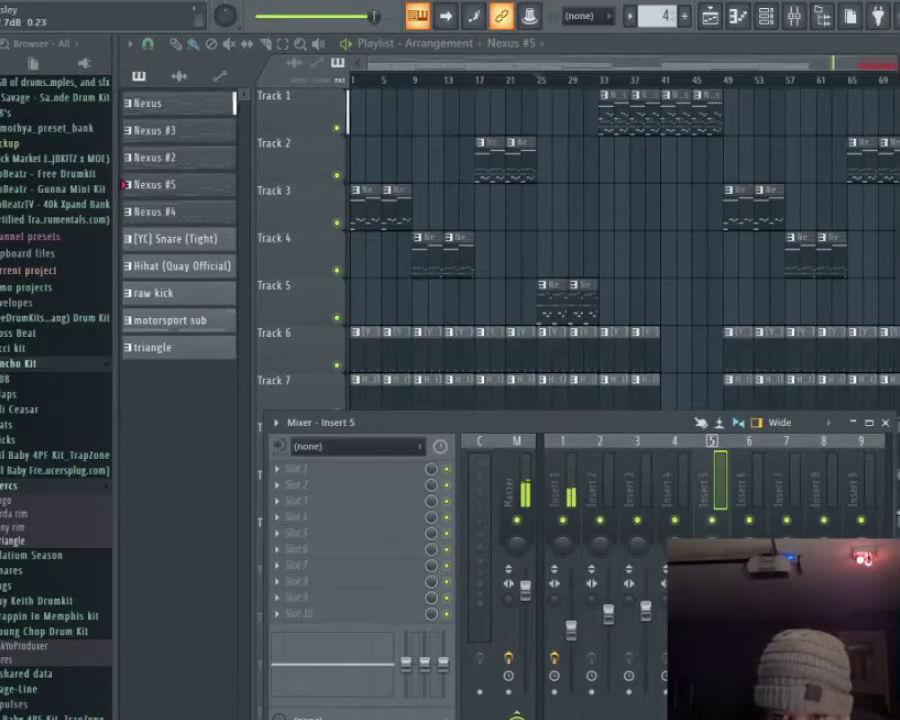
{"action": "key", "text": "F9"}
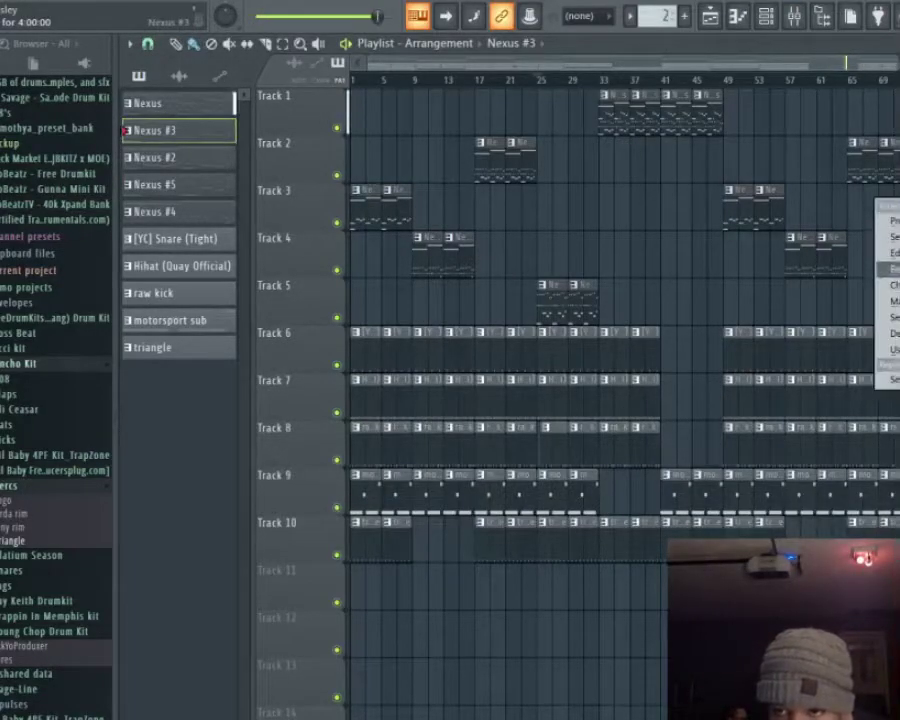
Make the Nexus #3 clip unique and open its melody notes in the piano roll.
{"action": "left_click", "coordinate": [890, 301]}
{"action": "key", "text": "F7"}
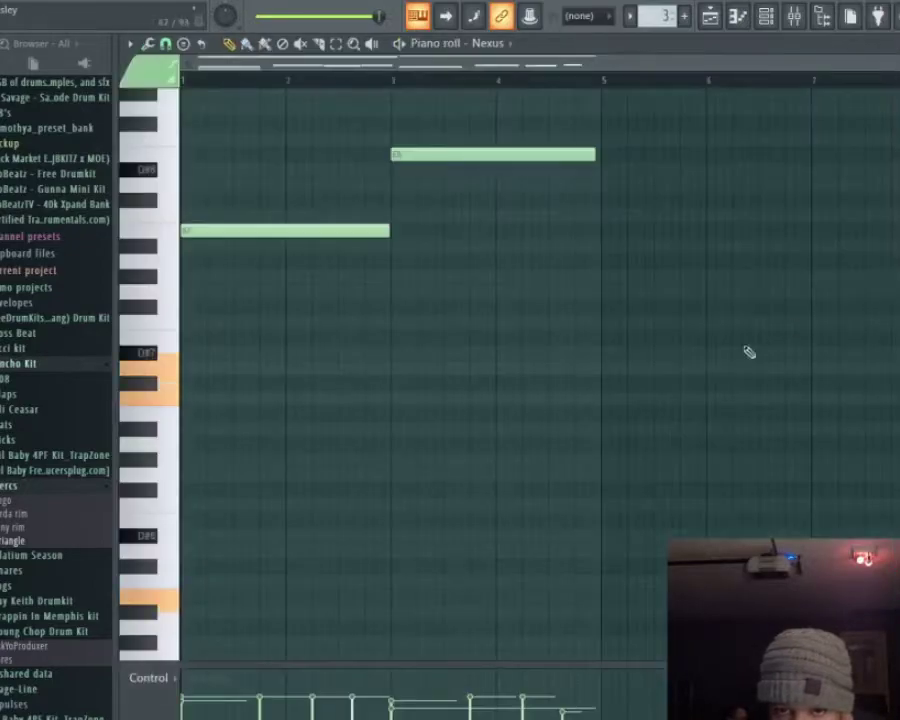
{"action": "scroll", "coordinate": [590, 432], "scroll_direction": "up", "scroll_amount": 5}
{"action": "scroll", "coordinate": [577, 460], "scroll_direction": "down", "scroll_amount": 5}
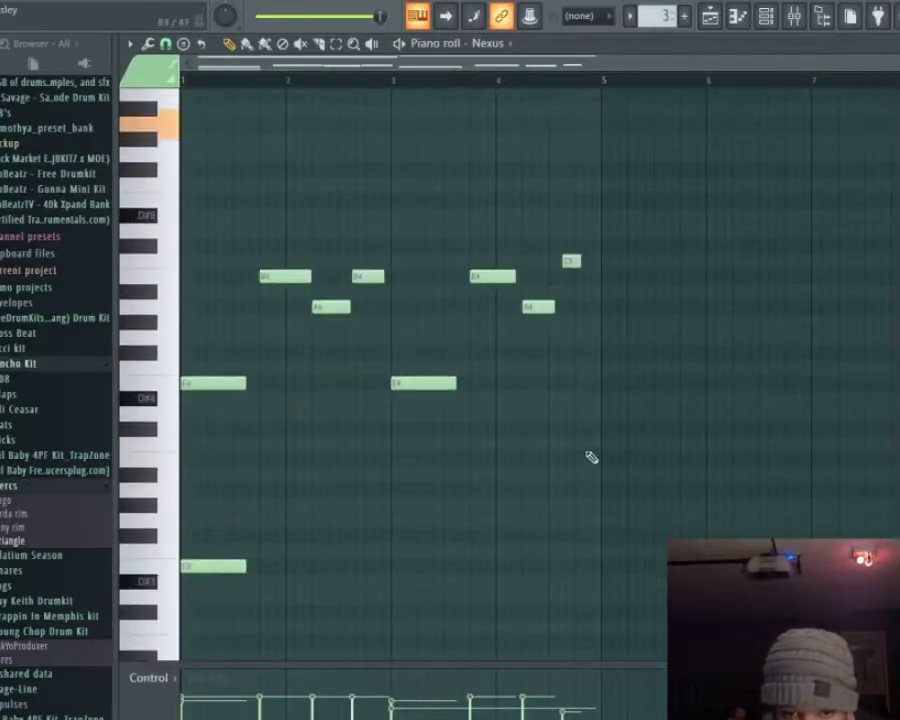
{"action": "key", "text": "space"}
{"action": "left_click_drag", "start_coordinate": [705, 449], "coordinate": [182, 180]}
{"action": "left_click", "coordinate": [263, 195]}
{"action": "scroll", "coordinate": [305, 207], "scroll_direction": "up", "scroll_amount": 6}
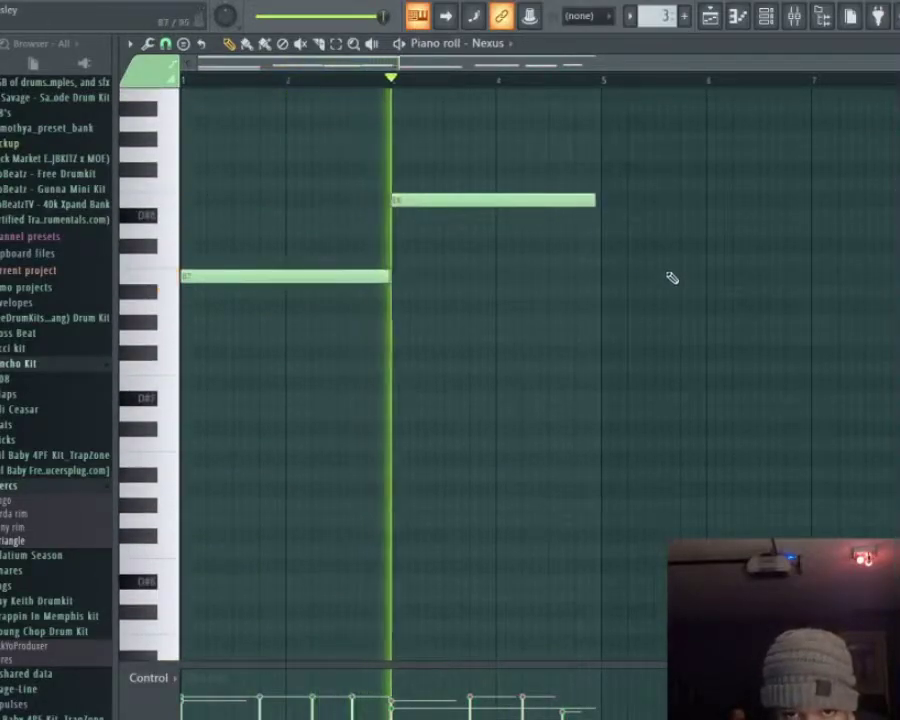
{"action": "scroll", "coordinate": [727, 406], "scroll_direction": "down", "scroll_amount": 6}
{"action": "scroll", "coordinate": [602, 480], "scroll_direction": "down", "scroll_amount": 5}
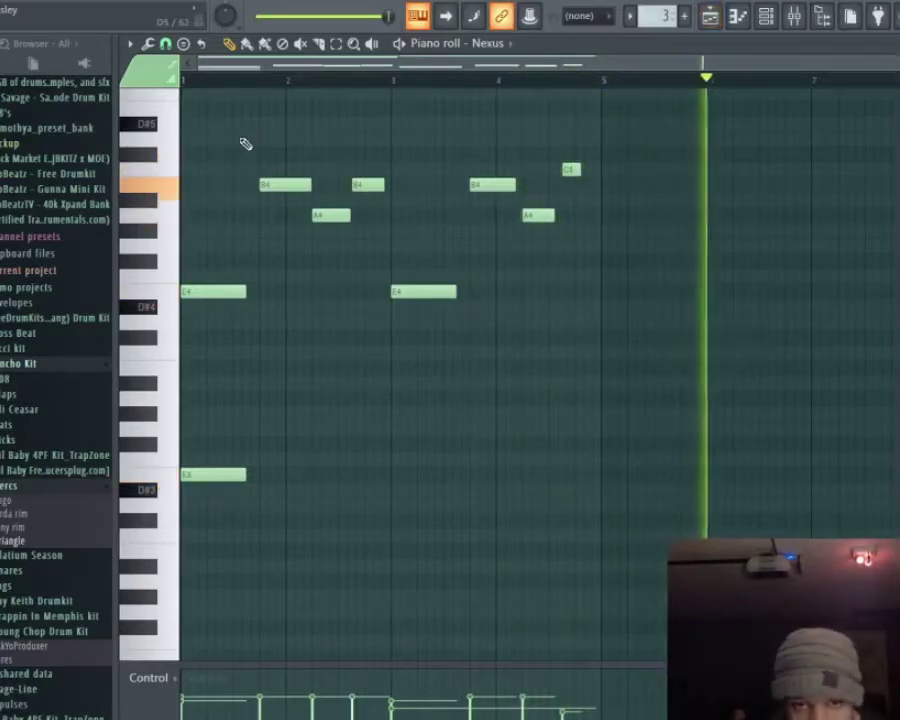
Delete the B4 and A4 notes and the second E4 note from the unique Nexus pattern, and return to the playlist.
{"action": "right_click", "coordinate": [270, 185]}
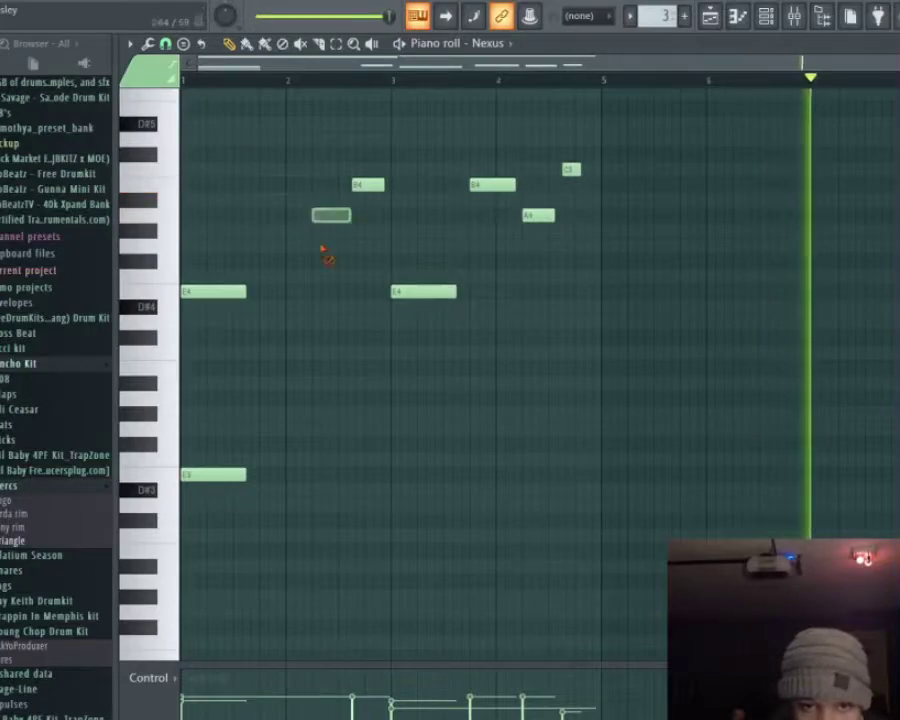
{"action": "right_click", "coordinate": [330, 215]}
{"action": "right_click", "coordinate": [368, 184]}
{"action": "right_click", "coordinate": [420, 291]}
{"action": "right_click", "coordinate": [510, 185]}
{"action": "right_click", "coordinate": [538, 214]}
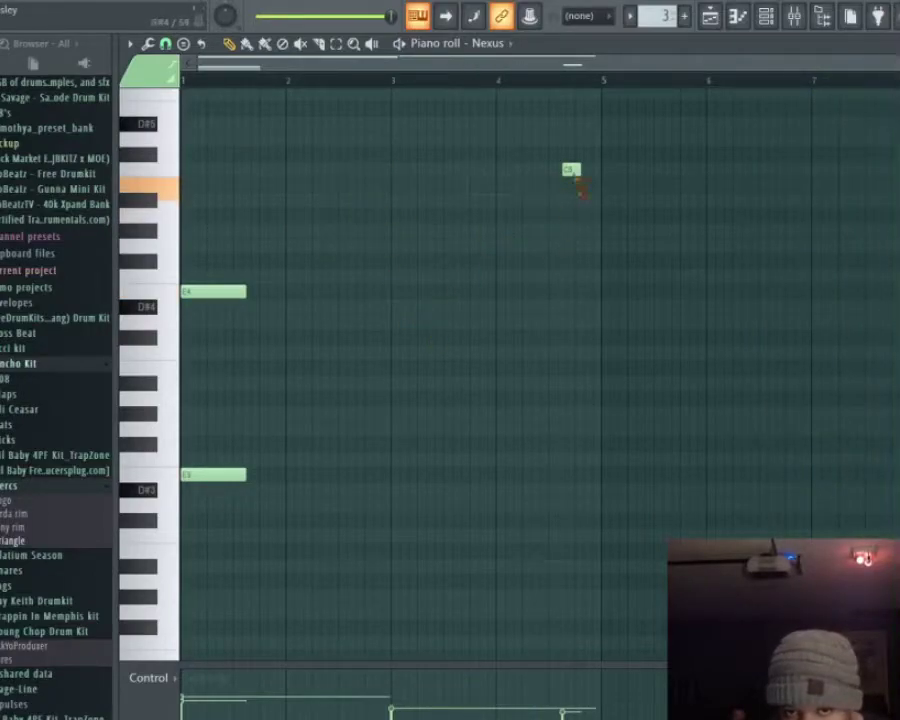
{"action": "left_click", "coordinate": [710, 16]}
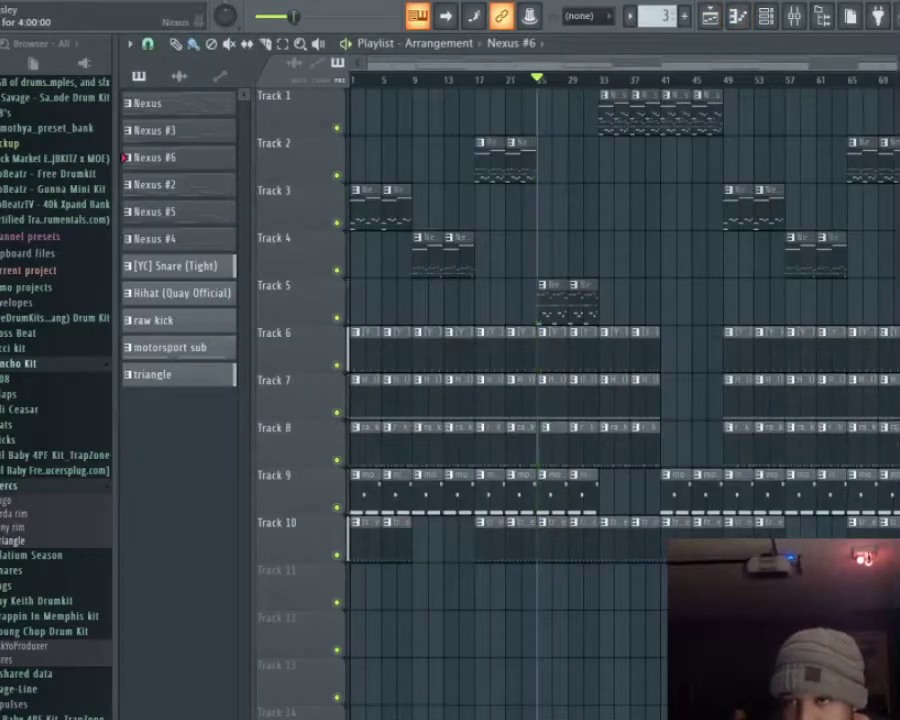
Play the arrangement and expand the samples folder containing the producer tags in the browser.
{"action": "key", "text": "space"}
{"action": "scroll", "coordinate": [850, 305], "scroll_direction": "down", "scroll_amount": 2}
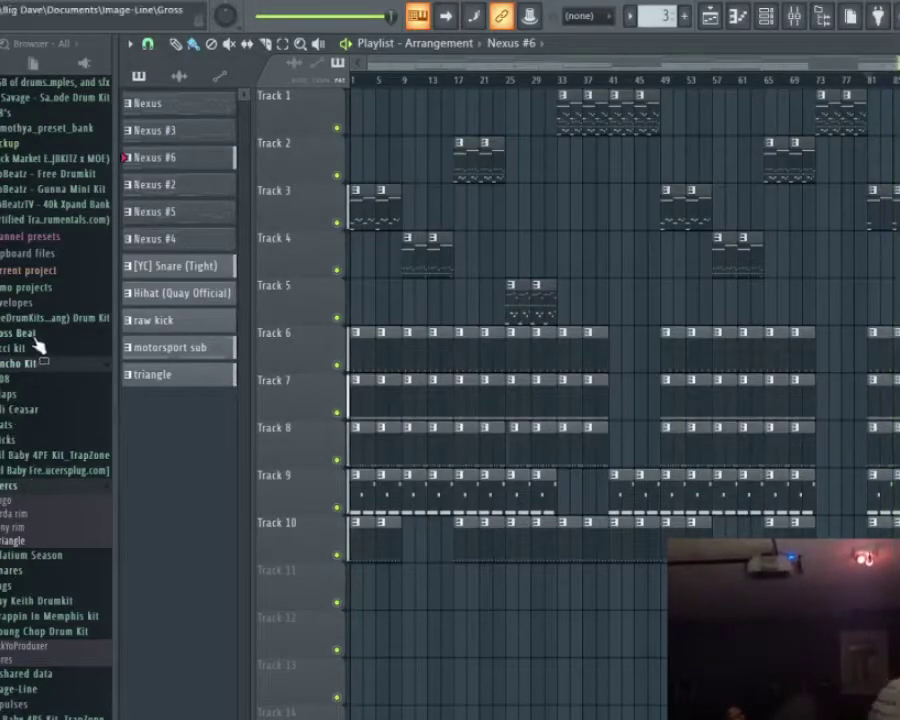
{"action": "scroll", "coordinate": [42, 638], "scroll_direction": "down", "scroll_amount": 3}
{"action": "scroll", "coordinate": [42, 638], "scroll_direction": "down", "scroll_amount": 6}
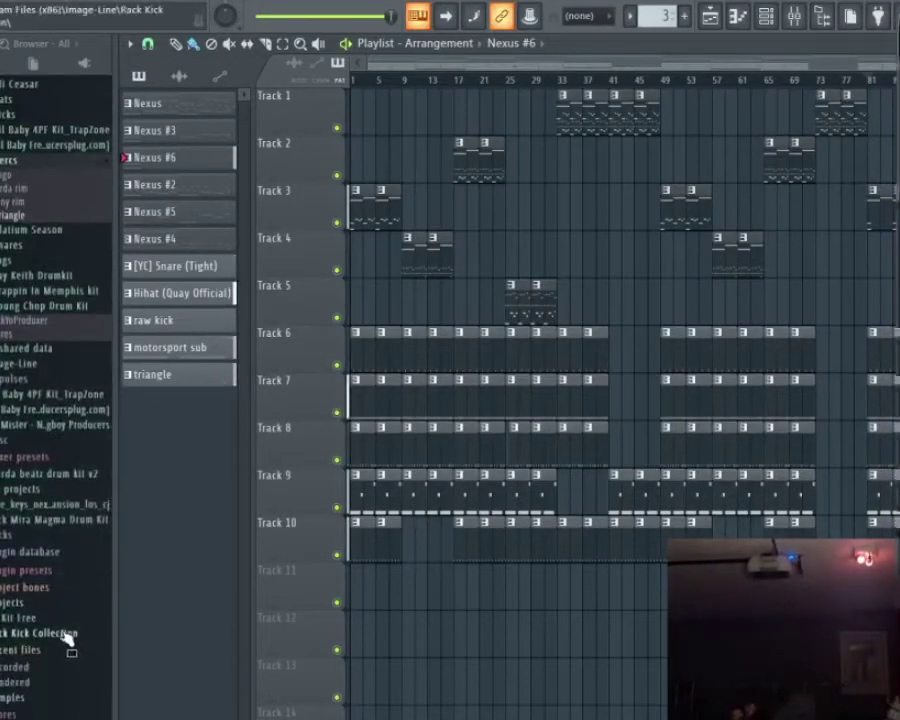
{"action": "left_click", "coordinate": [17, 541]}
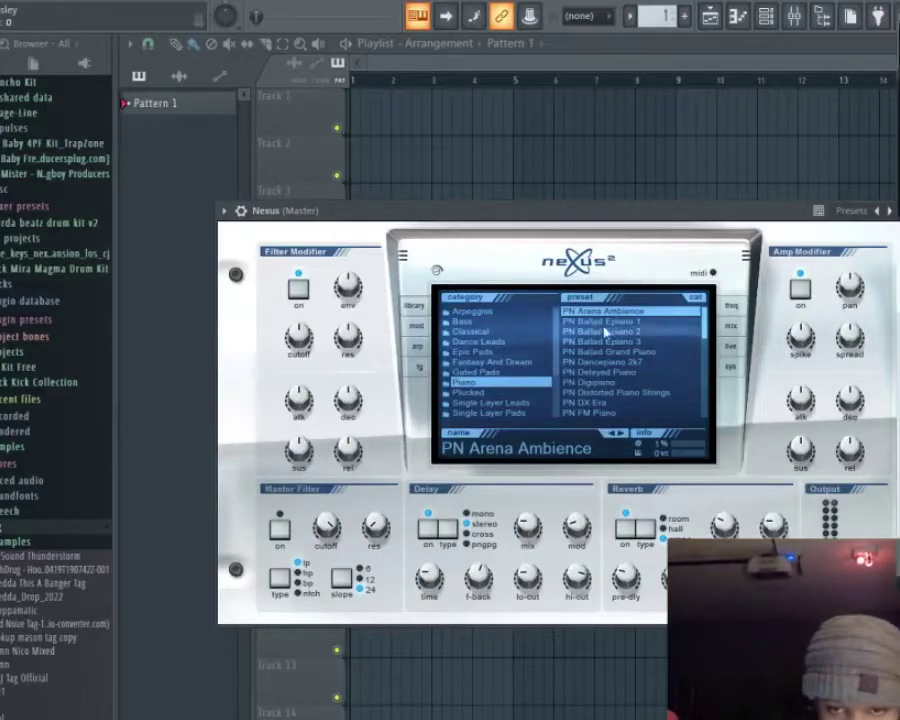
Choose the PN Arena Ambience piano preset in the new project's Nexus and quantize the recorded melody in the piano roll.
{"action": "left_click", "coordinate": [626, 311]}
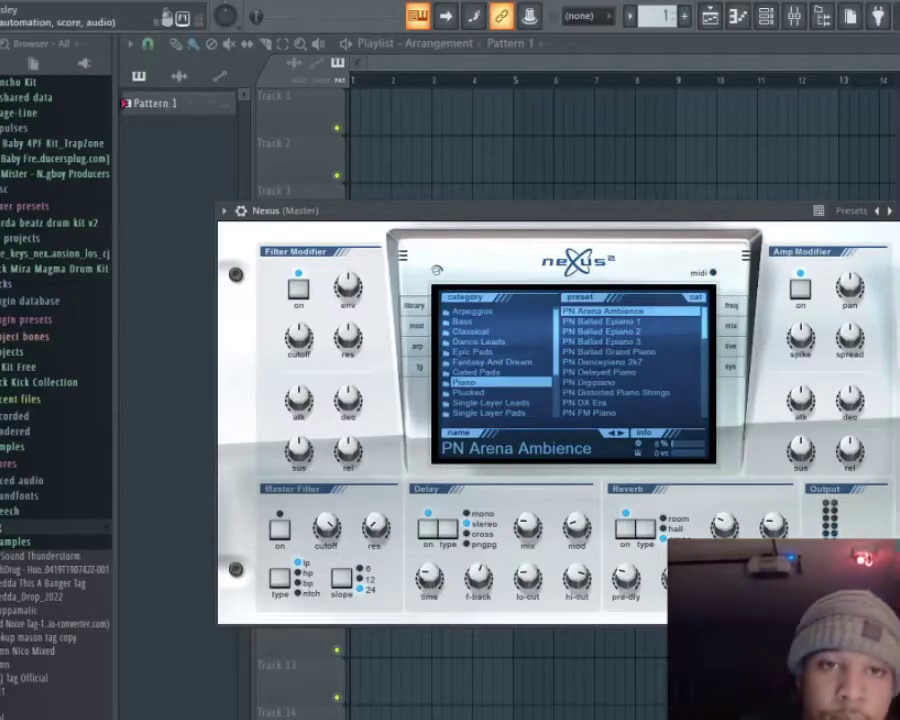
{"action": "left_click", "coordinate": [741, 17]}
{"action": "key", "text": "alt+q"}
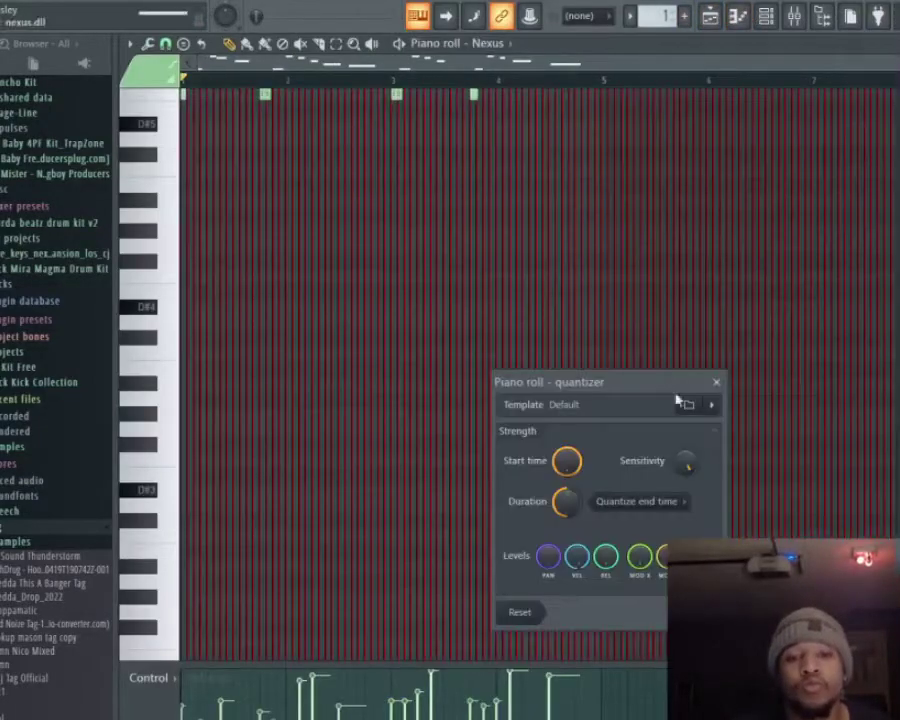
{"action": "key", "text": "Escape"}
{"action": "scroll", "coordinate": [201, 442], "scroll_direction": "up", "scroll_amount": 4}
{"action": "scroll", "coordinate": [177, 416], "scroll_direction": "up", "scroll_amount": 3}
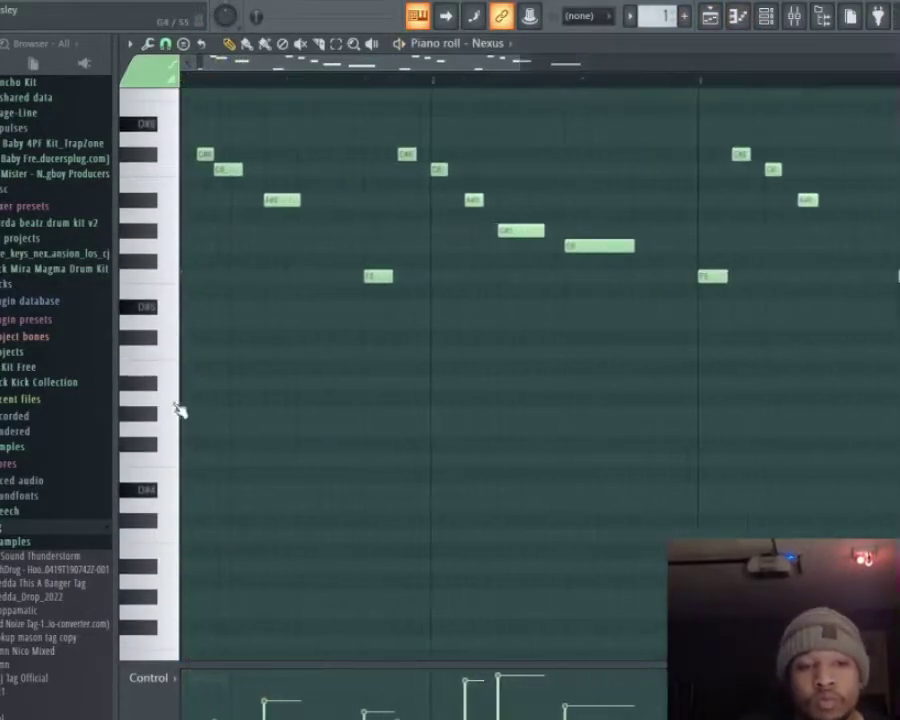
Shift the first C6 note one step later and play the four-bar Nexus melody back.
{"action": "key", "text": "space"}
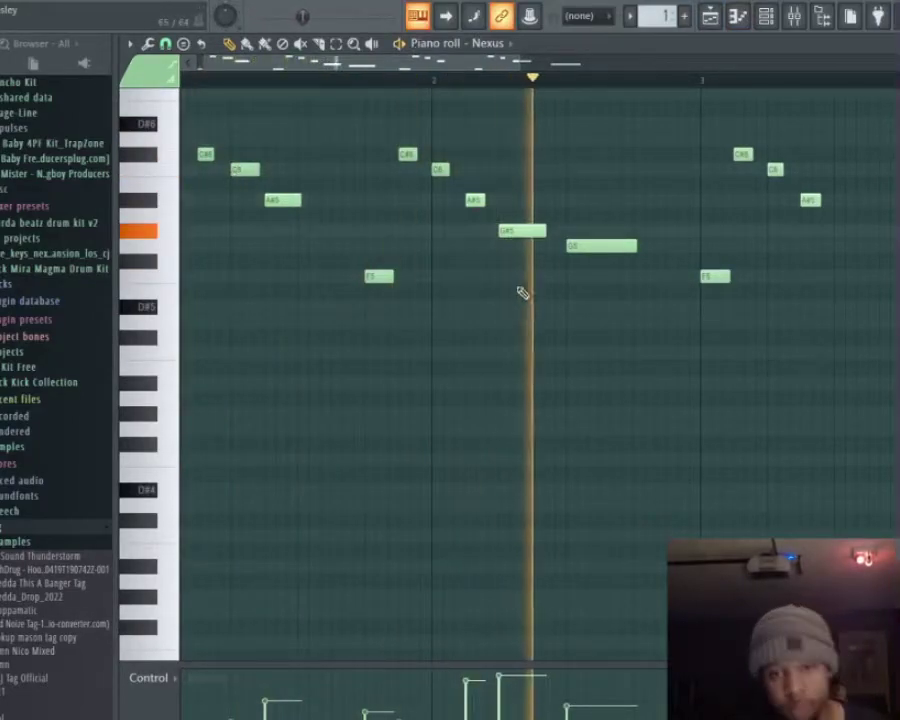
{"action": "scroll", "coordinate": [515, 421], "scroll_direction": "down", "scroll_amount": 3}
{"action": "scroll", "coordinate": [512, 410], "scroll_direction": "down", "scroll_amount": 2}
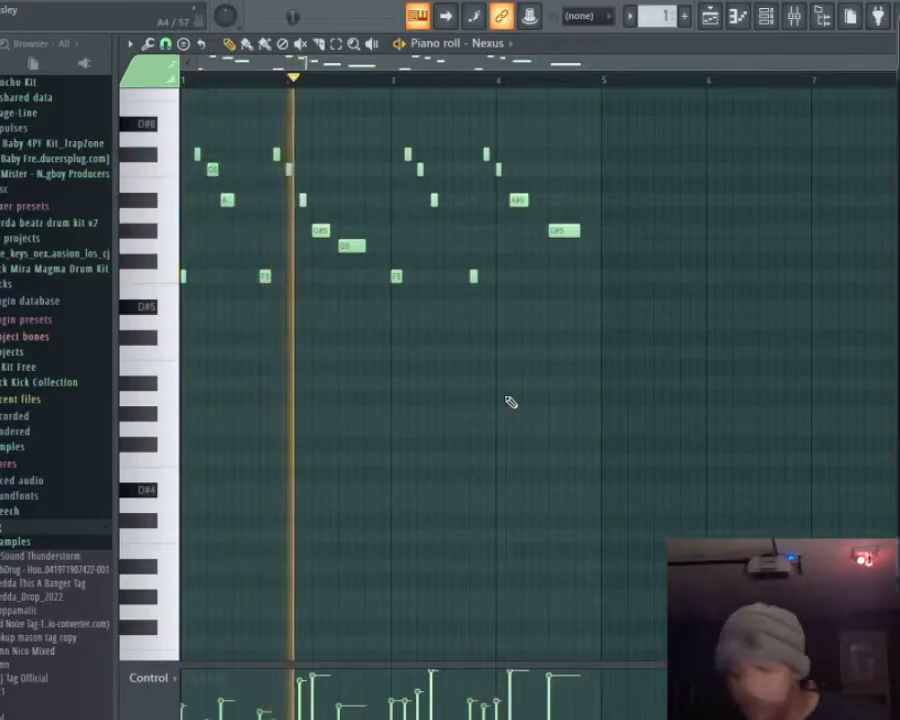
{"action": "key", "text": "space"}
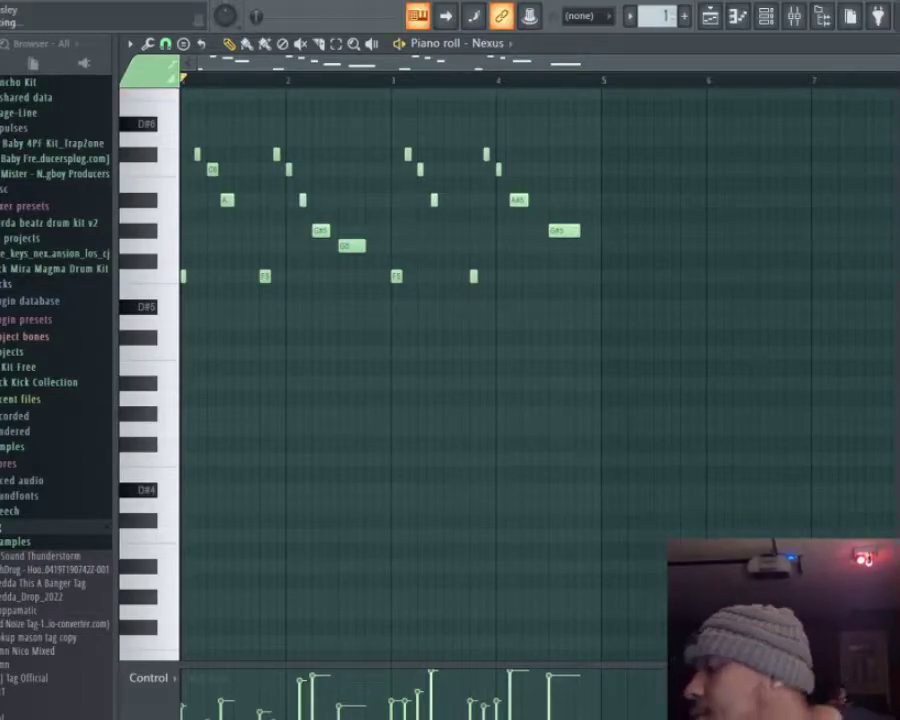
{"action": "key", "text": "space"}
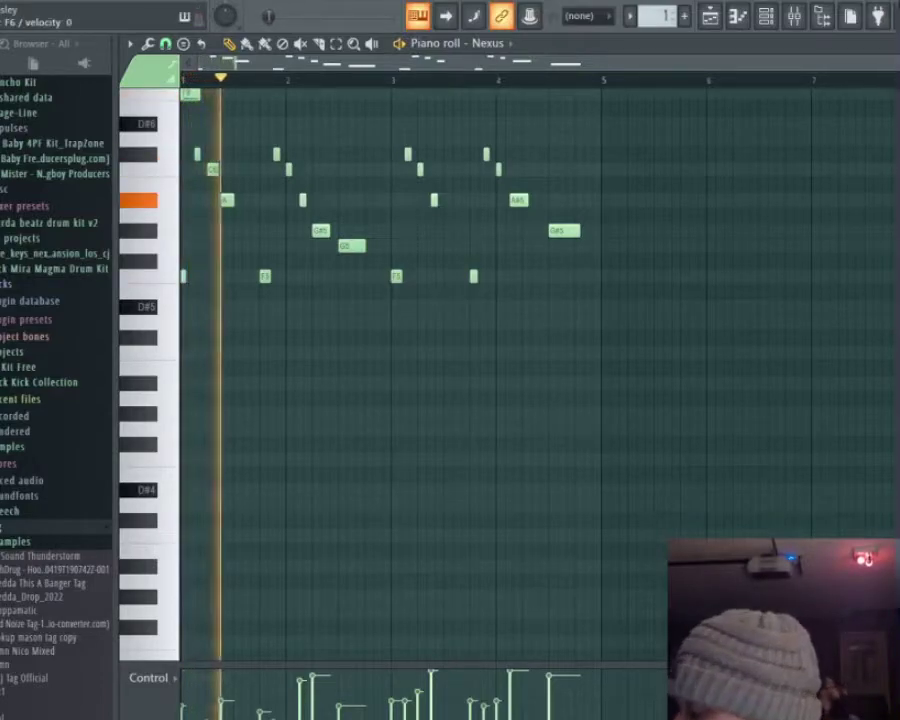
{"action": "key", "text": "space"}
{"action": "key", "text": "ctrl+z"}
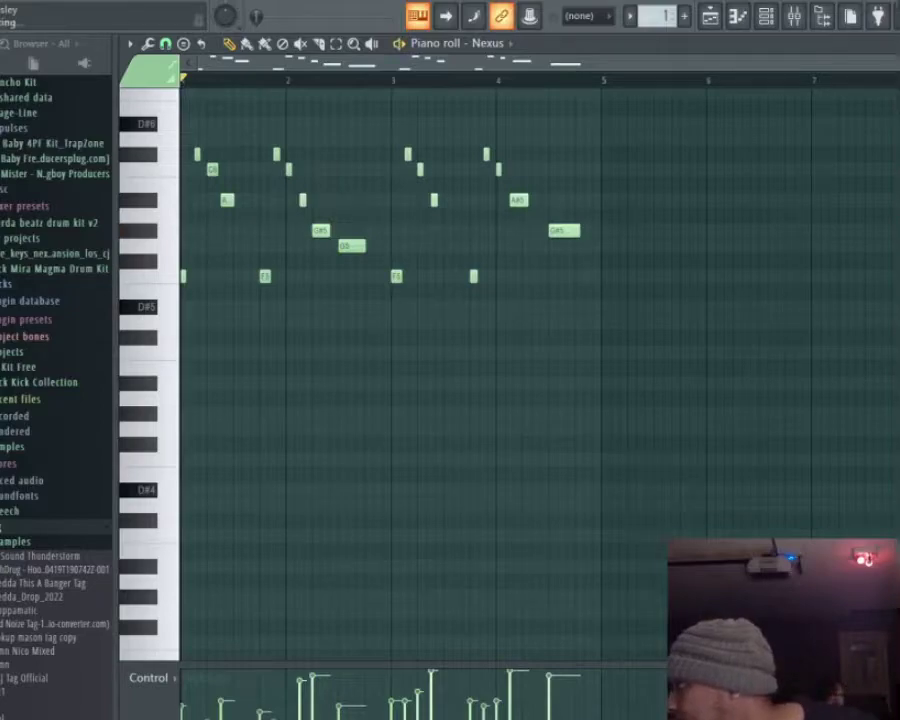
{"action": "key", "text": "space"}
{"action": "key", "text": "space"}
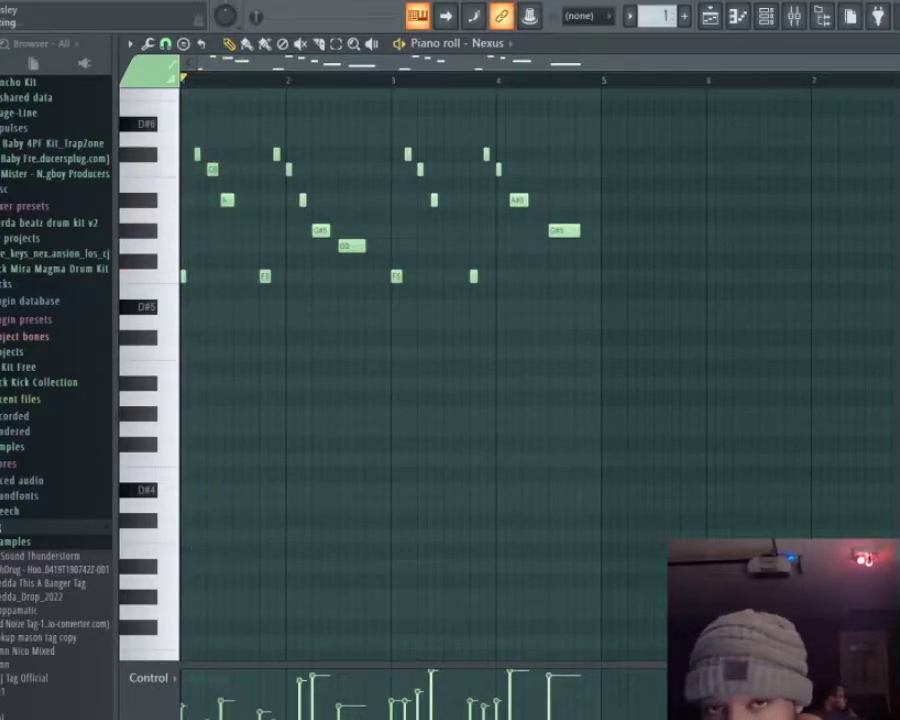
Record a higher counter-melody starting on F6 over the Nexus melody through bar 8 and quantize the notes.
{"action": "key", "text": "space"}
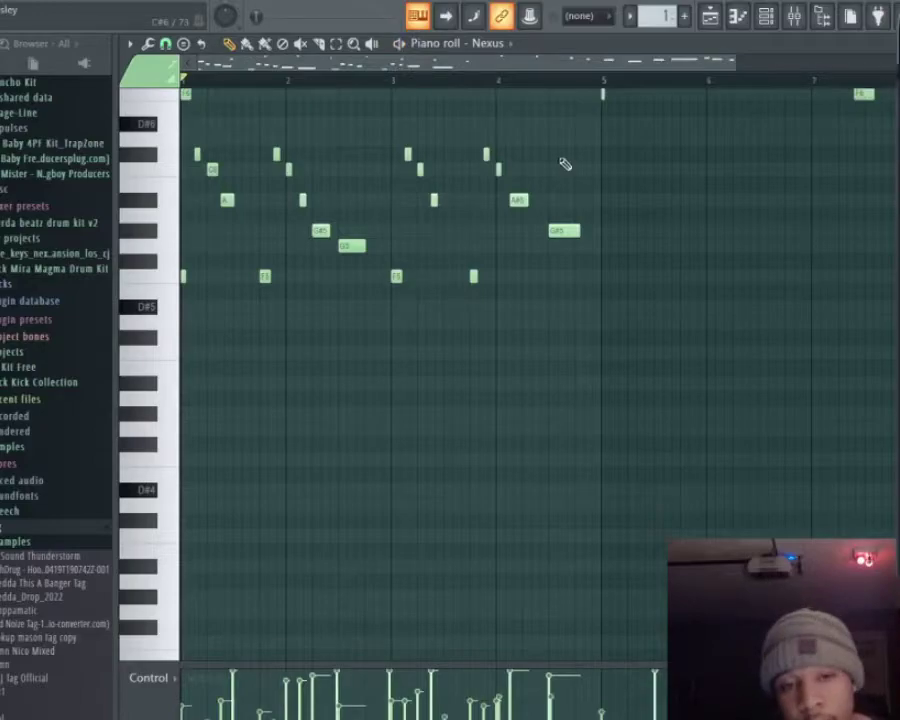
{"action": "key", "text": "alt+q"}
{"action": "key", "text": "space"}
{"action": "key", "text": "Return"}
Copy the lower melody notes of bars 1 to 4 to bar 5 so they run under the whole counter-melody.
{"action": "scroll", "coordinate": [685, 527], "scroll_direction": "up", "scroll_amount": 3}
{"action": "left_click_drag", "start_coordinate": [727, 587], "coordinate": [181, 287]}
{"action": "left_click_drag", "start_coordinate": [182, 414], "coordinate": [603, 418]}
{"action": "scroll", "coordinate": [603, 418], "scroll_direction": "up", "scroll_amount": 4}
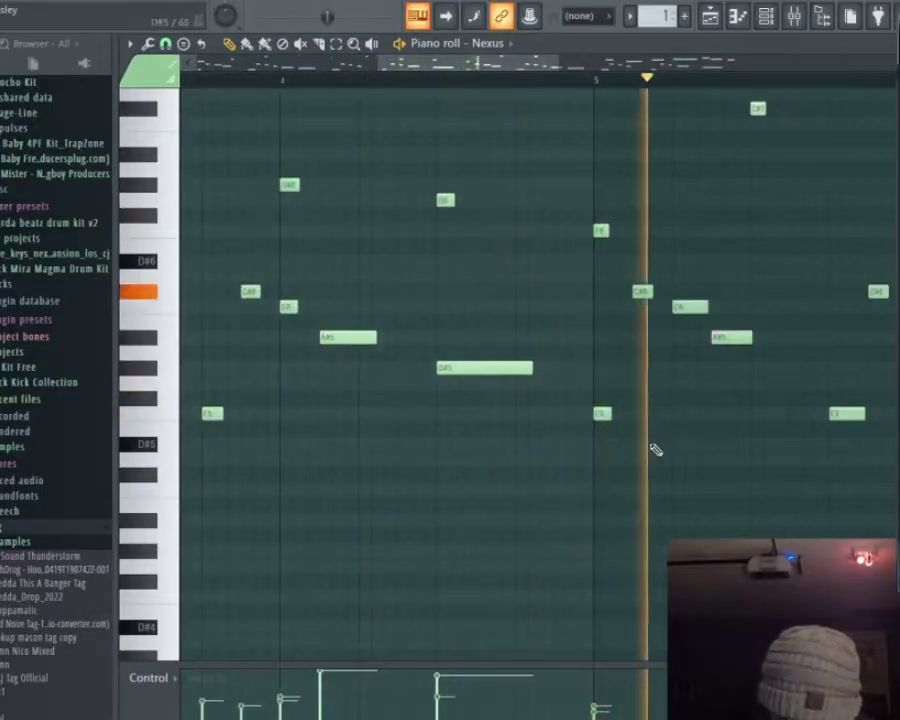
{"action": "scroll", "coordinate": [653, 446], "scroll_direction": "down", "scroll_amount": 5}
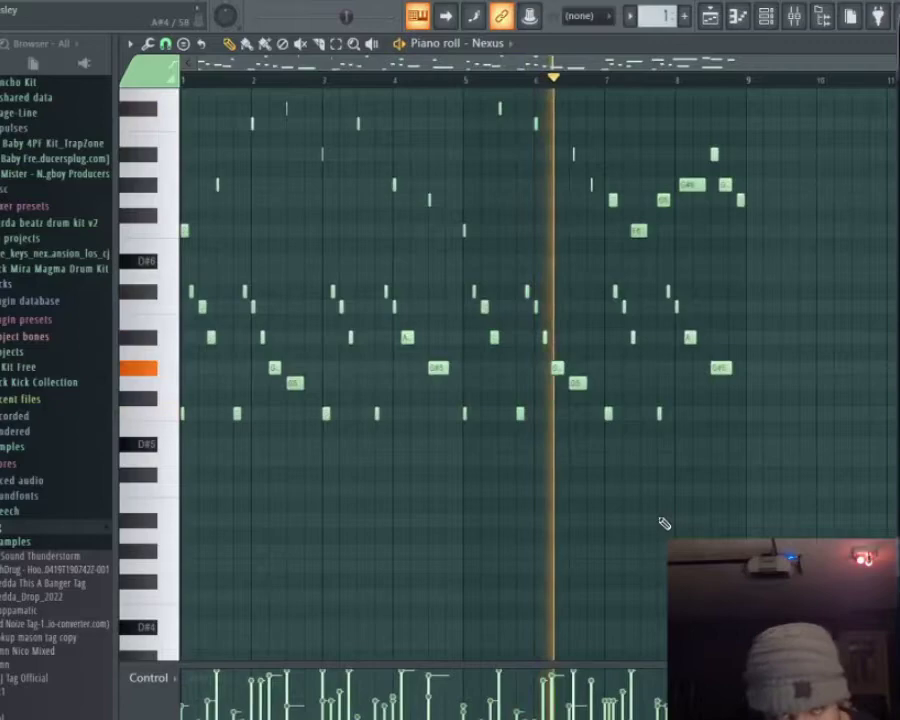
Select the upper counter-melody notes from F6 upward, lower their velocities, and deselect them.
{"action": "scroll", "coordinate": [565, 275], "scroll_direction": "up", "scroll_amount": 3}
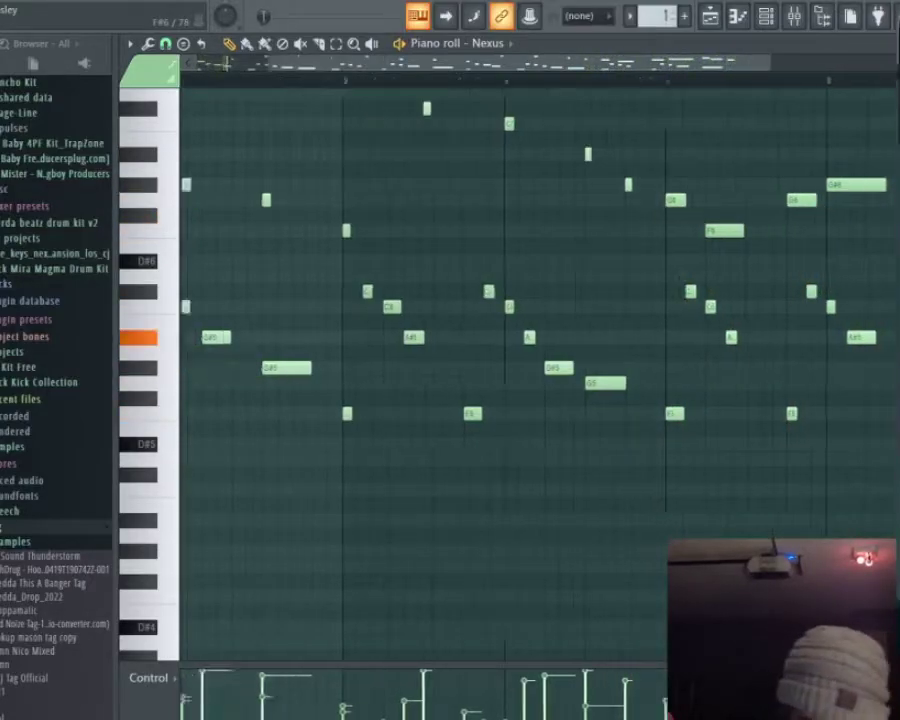
{"action": "scroll", "coordinate": [540, 375], "scroll_direction": "down", "scroll_amount": 3}
{"action": "scroll", "coordinate": [540, 375], "scroll_direction": "up", "scroll_amount": 4}
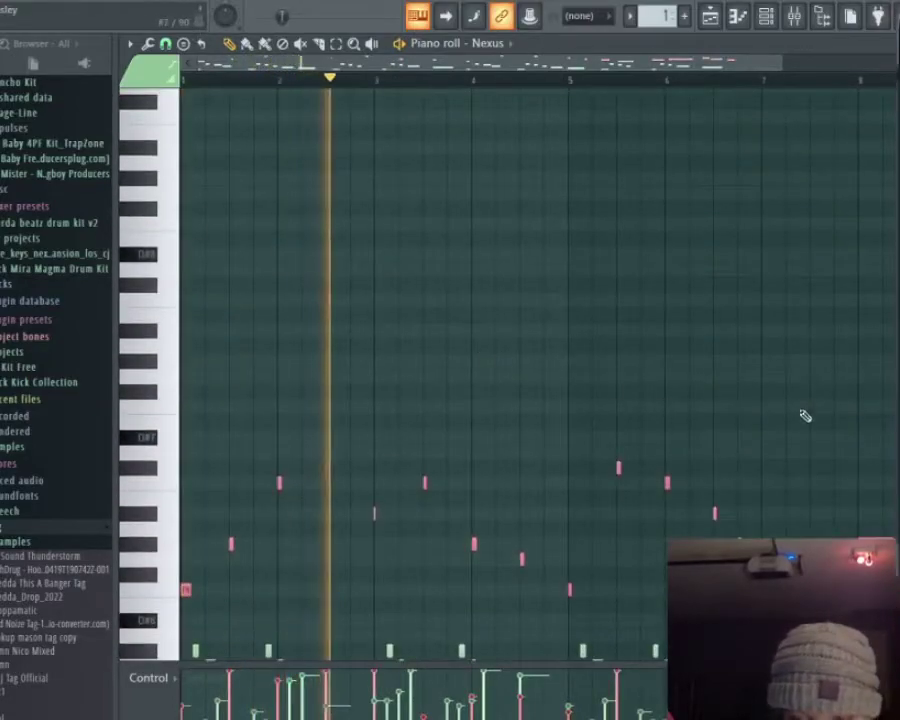
{"action": "scroll", "coordinate": [749, 379], "scroll_direction": "down", "scroll_amount": 3}
{"action": "left_click_drag", "start_coordinate": [895, 488], "coordinate": [182, 264]}
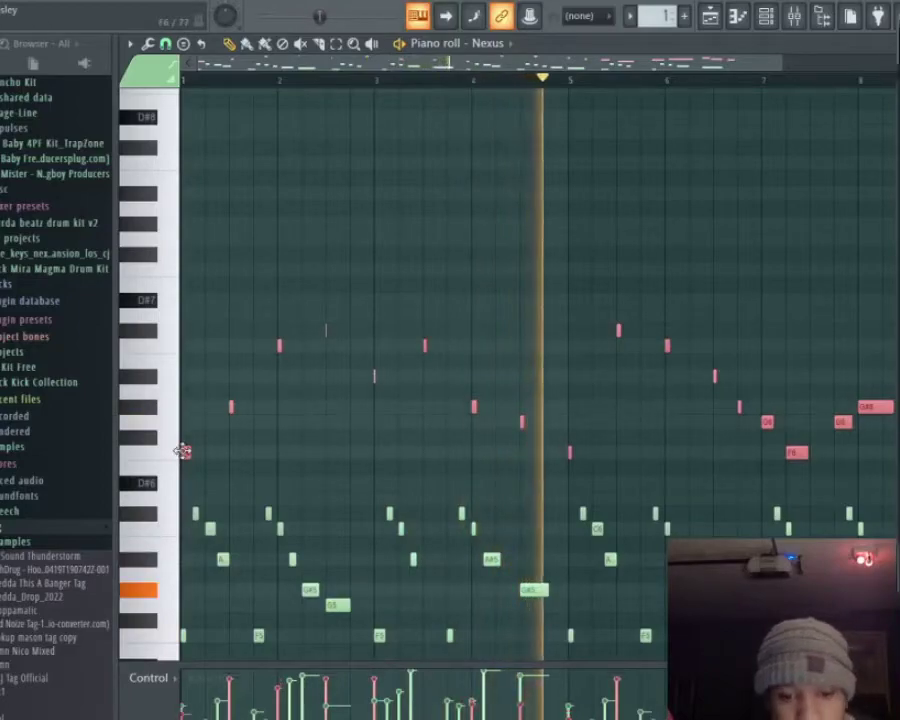
{"action": "key", "text": "ctrl+d"}
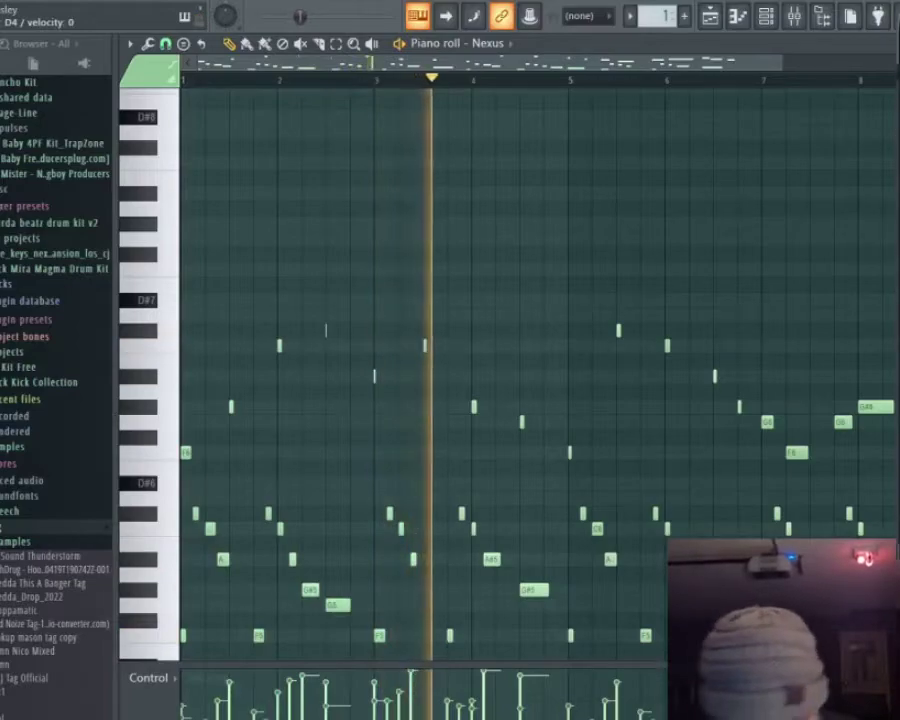
Record a line of long bass notes starting F4, G#4, C#4, C4 under the Nexus melody through bar 8 and quantize it.
{"action": "key", "text": "space"}
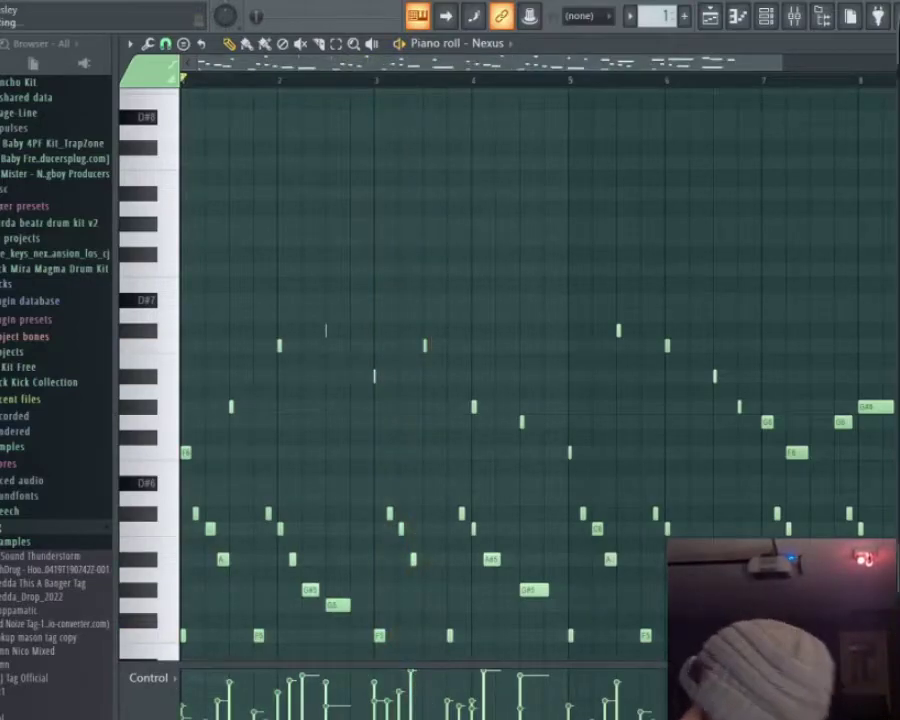
{"action": "key", "text": "space"}
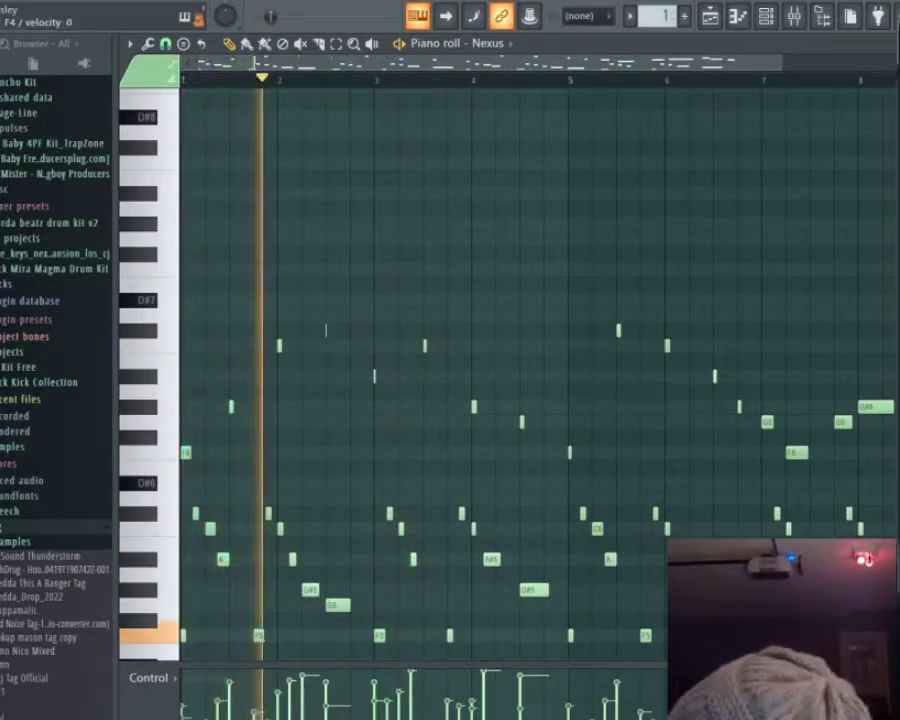
{"action": "key", "text": "space"}
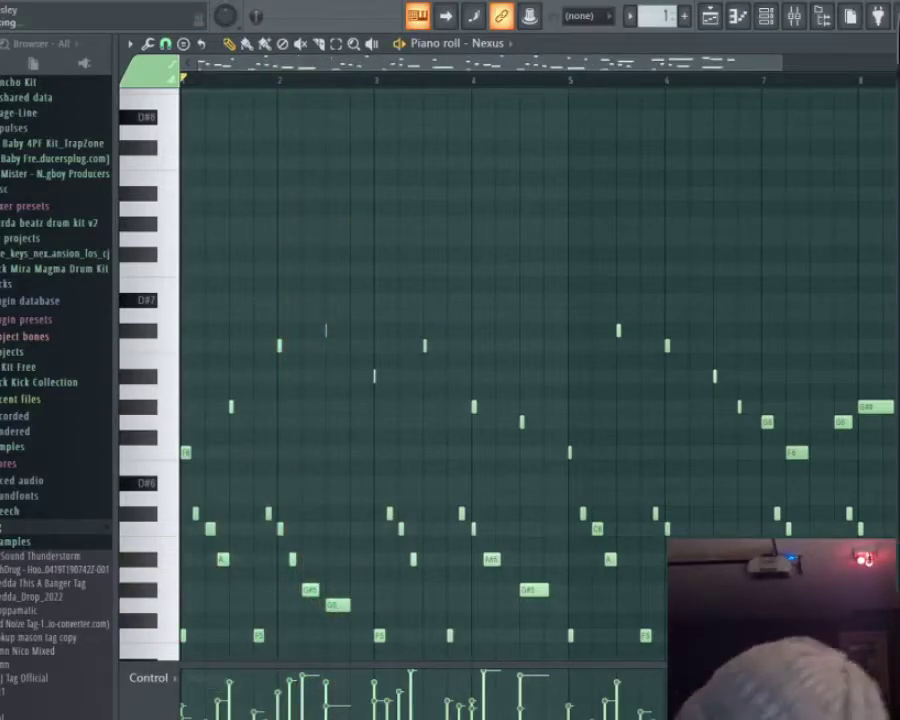
{"action": "key", "text": "space"}
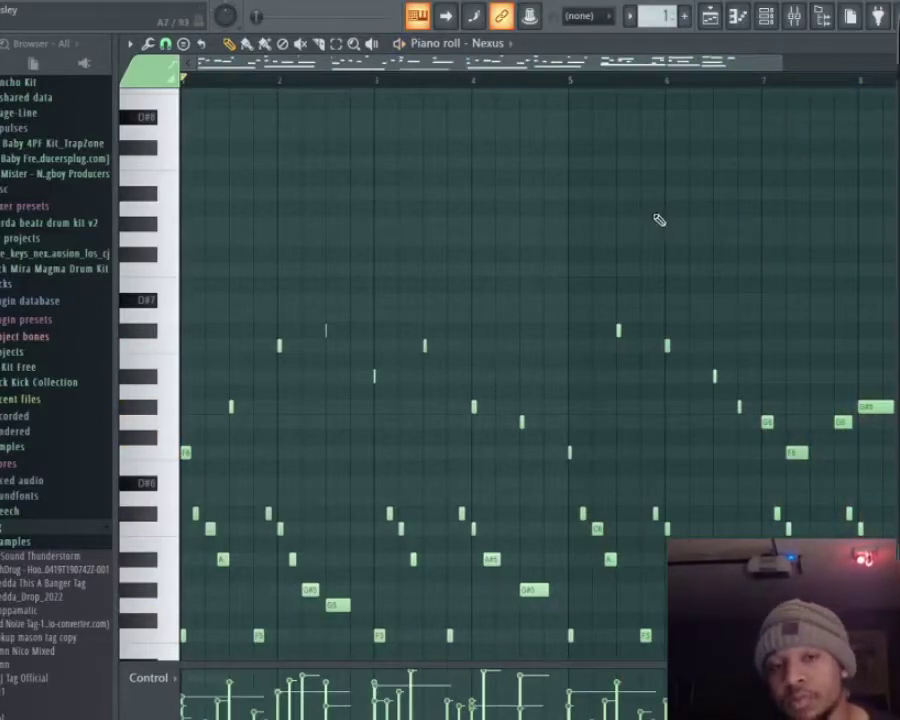
{"action": "key", "text": "alt+q"}
{"action": "key", "text": "Escape"}
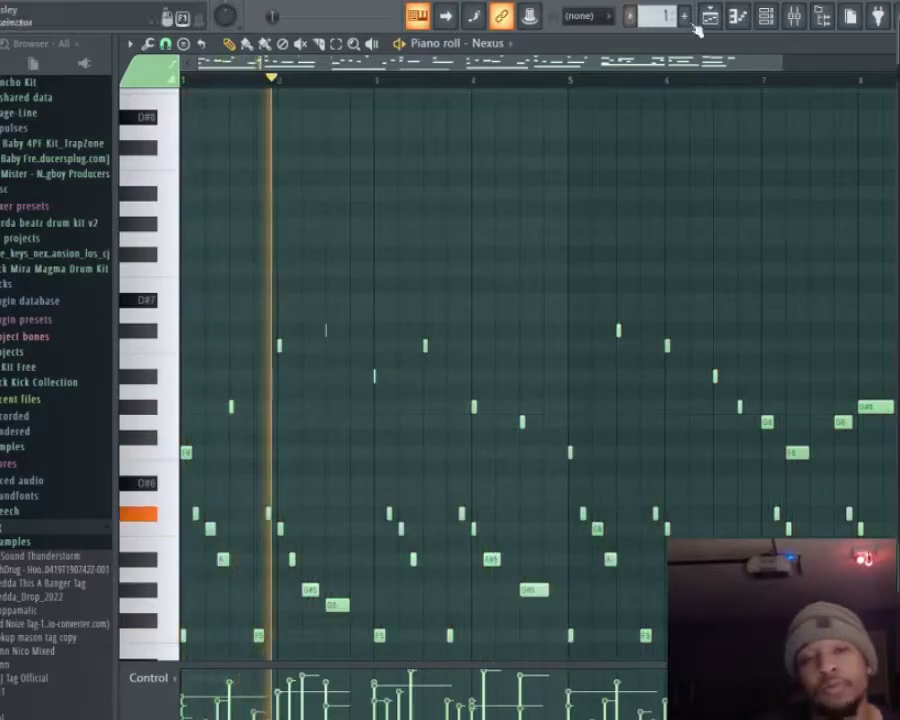
Route the Nexus channel to mixer track 1 and show the channel rack over the playlist.
{"action": "left_click", "coordinate": [764, 16]}
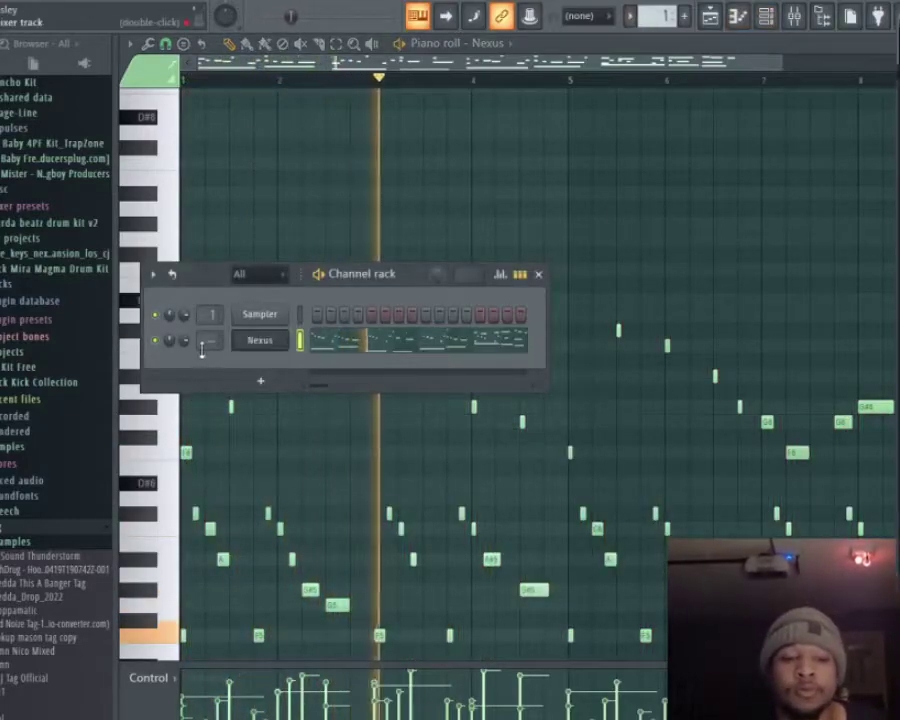
{"action": "left_click", "coordinate": [709, 16]}
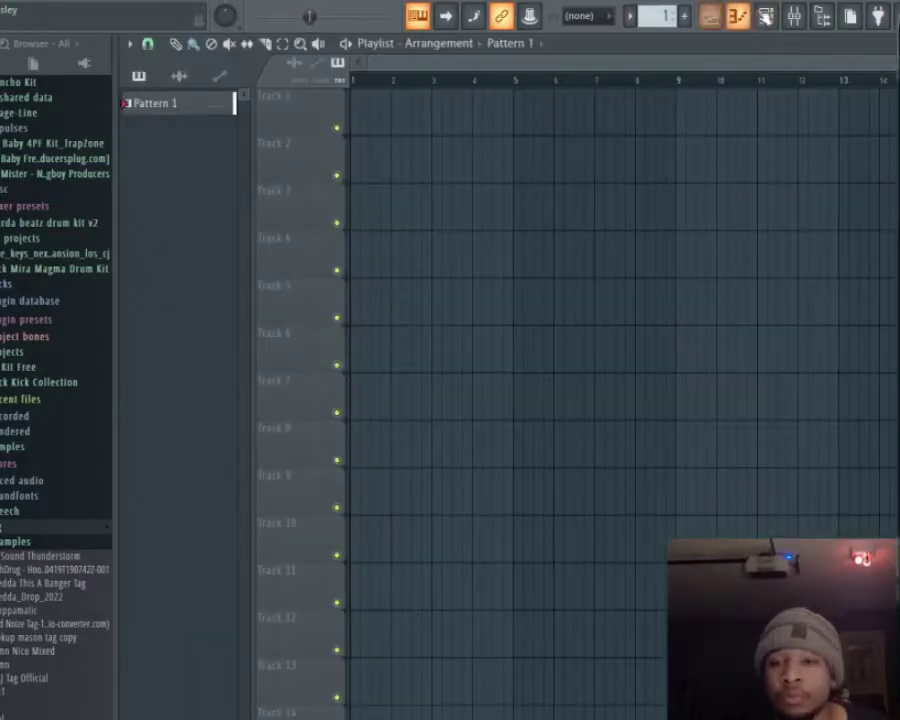
{"action": "key", "text": "F6"}
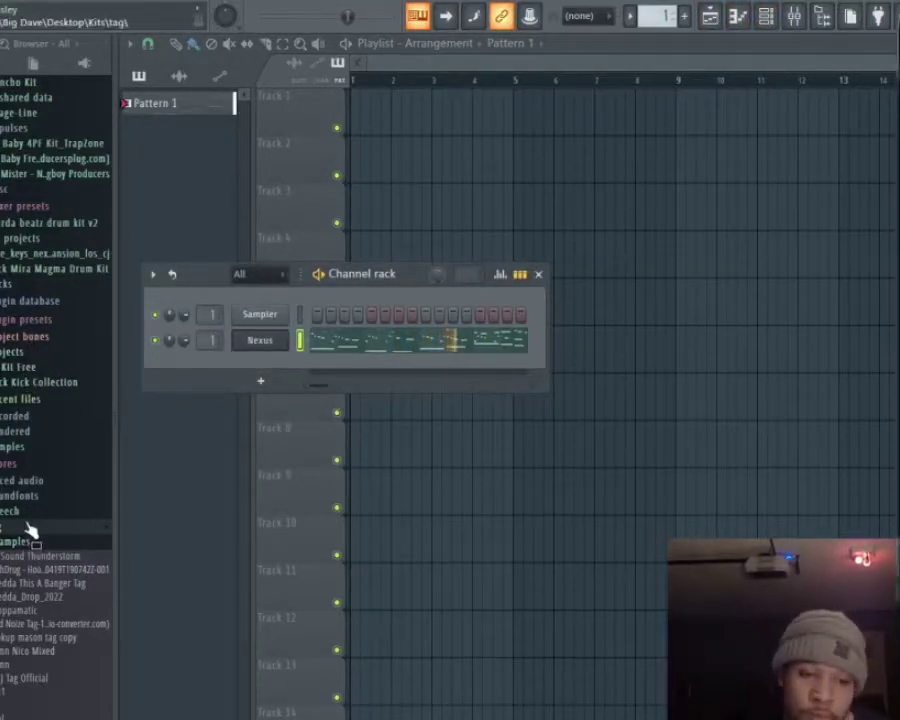
Add the motorsport sub sample from the kit's 808 folder as a new channel and route it to mixer track 2.
{"action": "scroll", "coordinate": [30, 541], "scroll_direction": "down", "scroll_amount": 6}
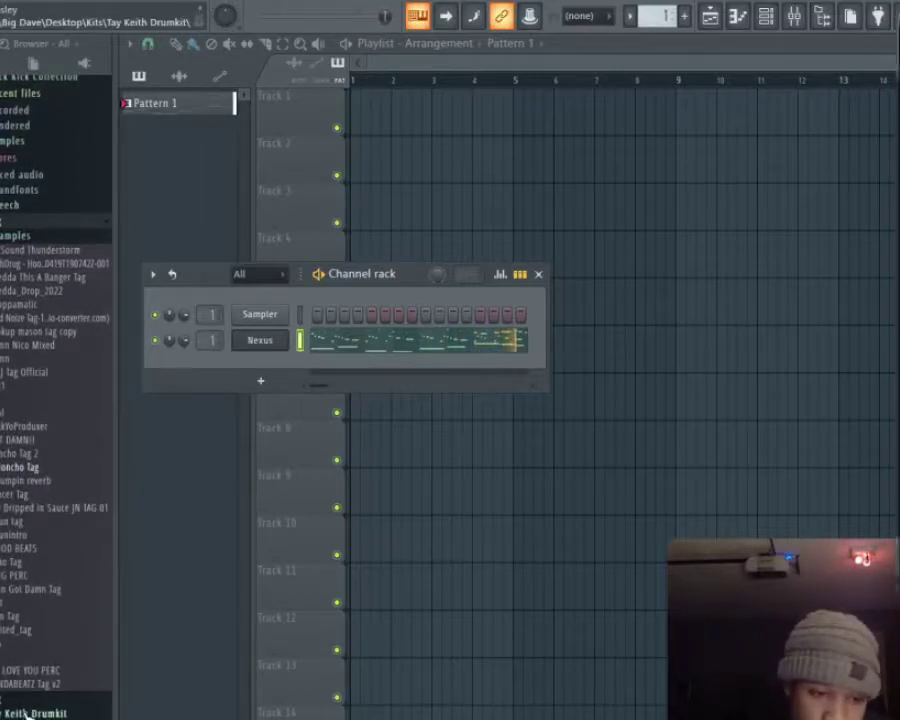
{"action": "scroll", "coordinate": [25, 712], "scroll_direction": "up", "scroll_amount": 9}
{"action": "left_click", "coordinate": [18, 240]}
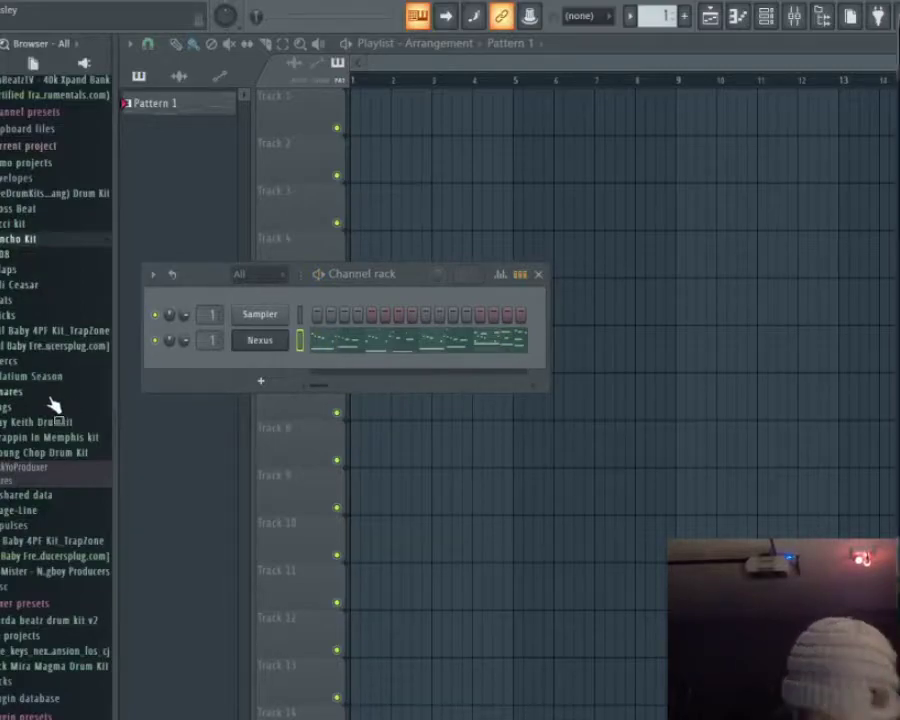
{"action": "left_click", "coordinate": [26, 258]}
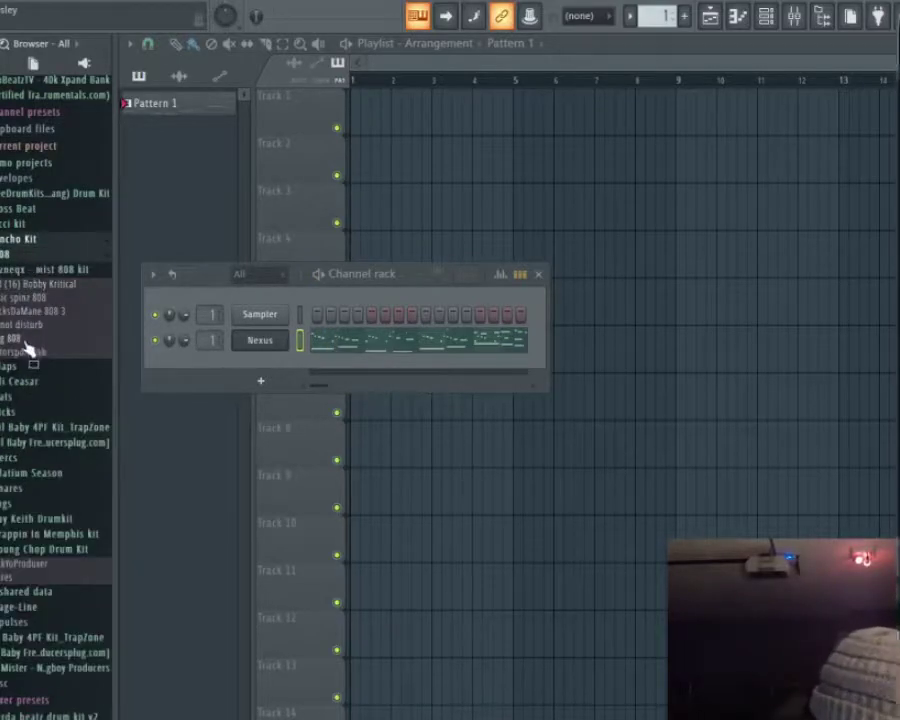
{"action": "left_click_drag", "start_coordinate": [230, 365], "coordinate": [232, 372]}
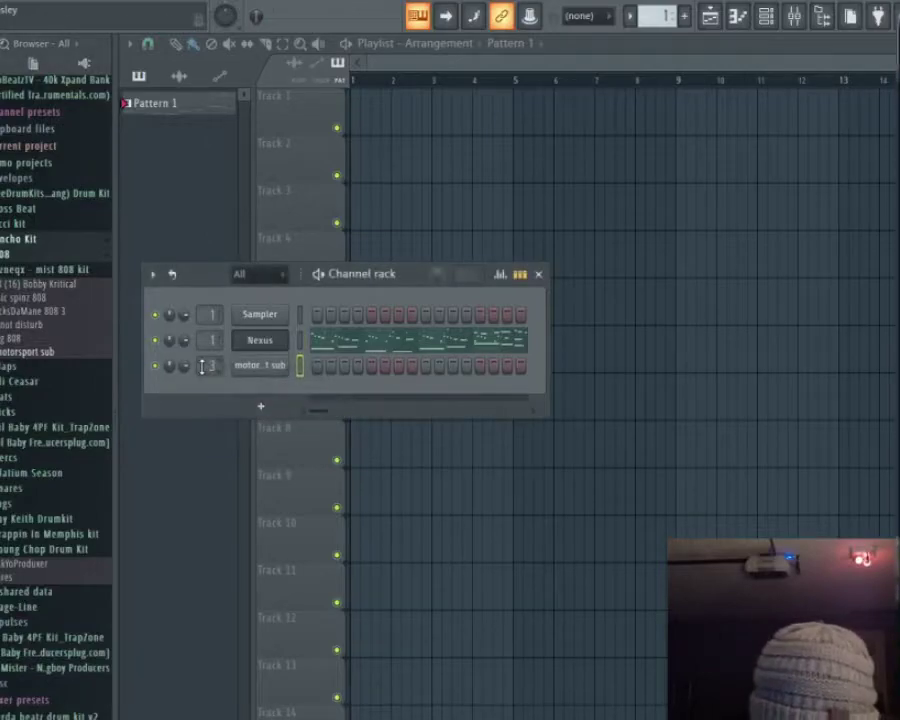
Select and copy only the long bass notes in the Nexus piano roll.
{"action": "left_click", "coordinate": [738, 17]}
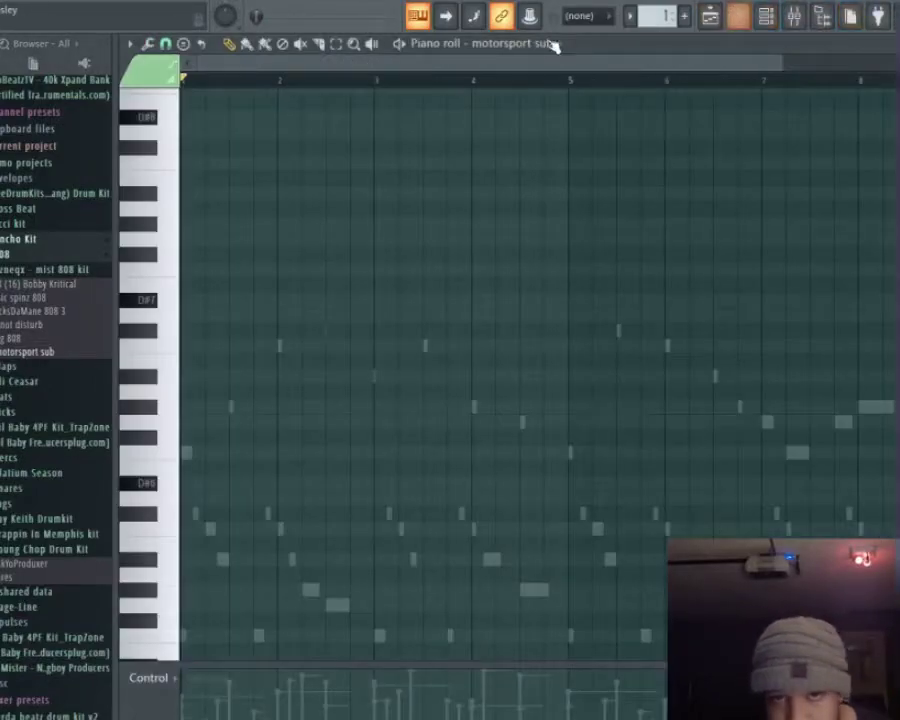
{"action": "left_click", "coordinate": [505, 45]}
{"action": "left_click", "coordinate": [520, 92]}
{"action": "scroll", "coordinate": [625, 368], "scroll_direction": "down", "scroll_amount": 10}
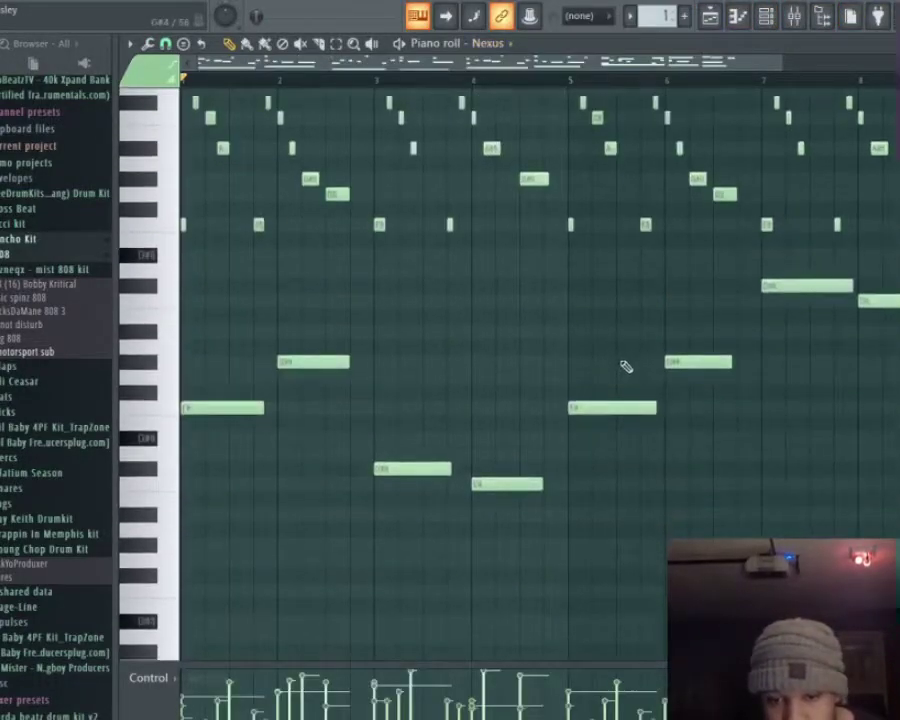
{"action": "key", "text": "ctrl+a"}
{"action": "scroll", "coordinate": [520, 380], "scroll_direction": "up", "scroll_amount": 6}
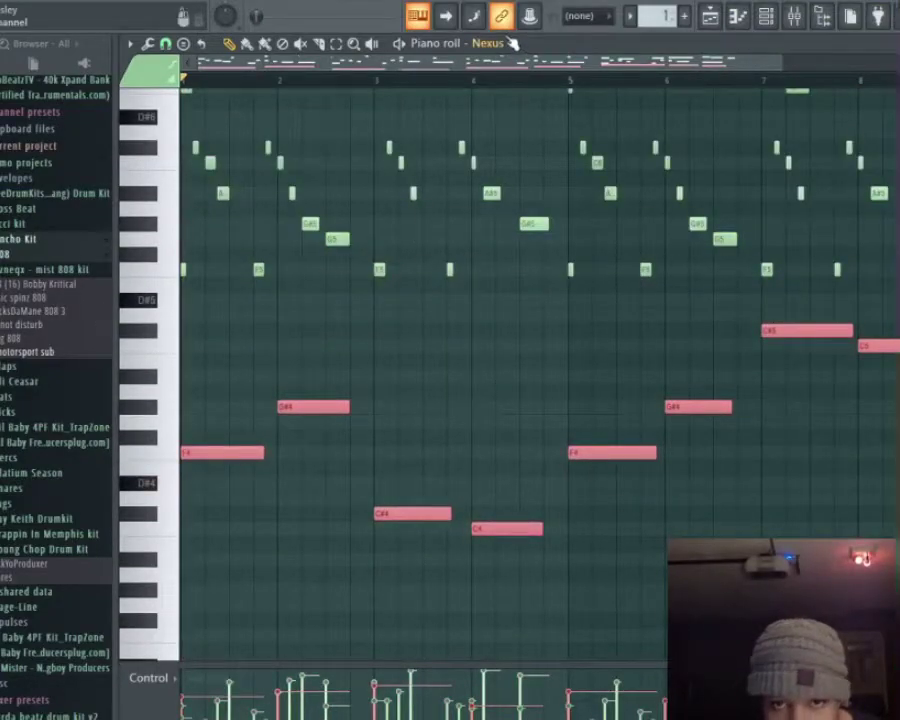
Paste the bass notes into the motorsport sub piano roll, transpose them up one octave, and play them briefly.
{"action": "left_click", "coordinate": [511, 43]}
{"action": "left_click", "coordinate": [517, 109]}
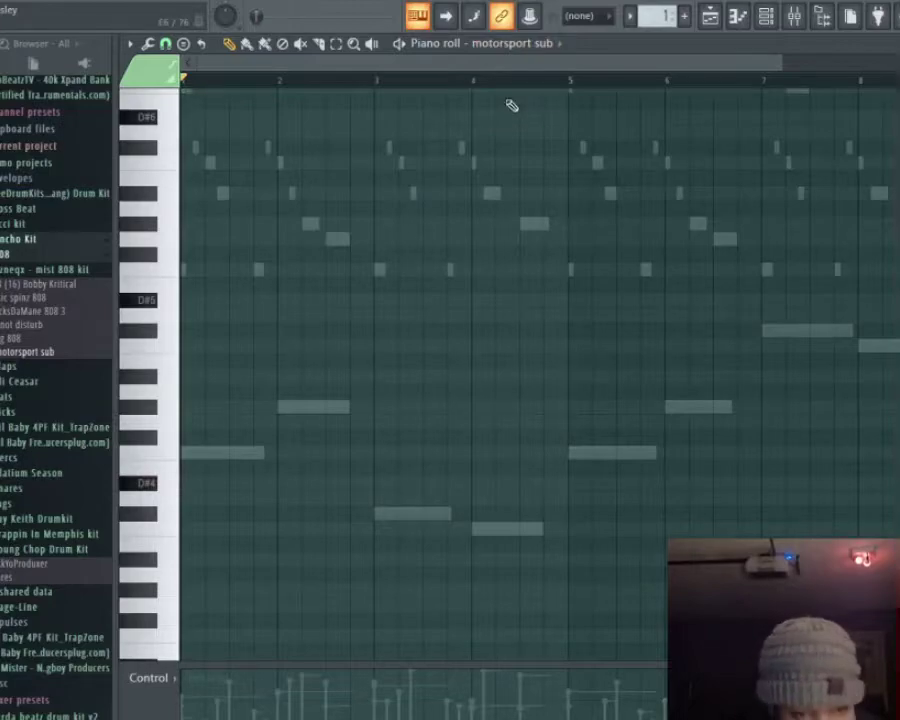
{"action": "key", "text": "ctrl+v"}
{"action": "key", "text": "ctrl+Up"}
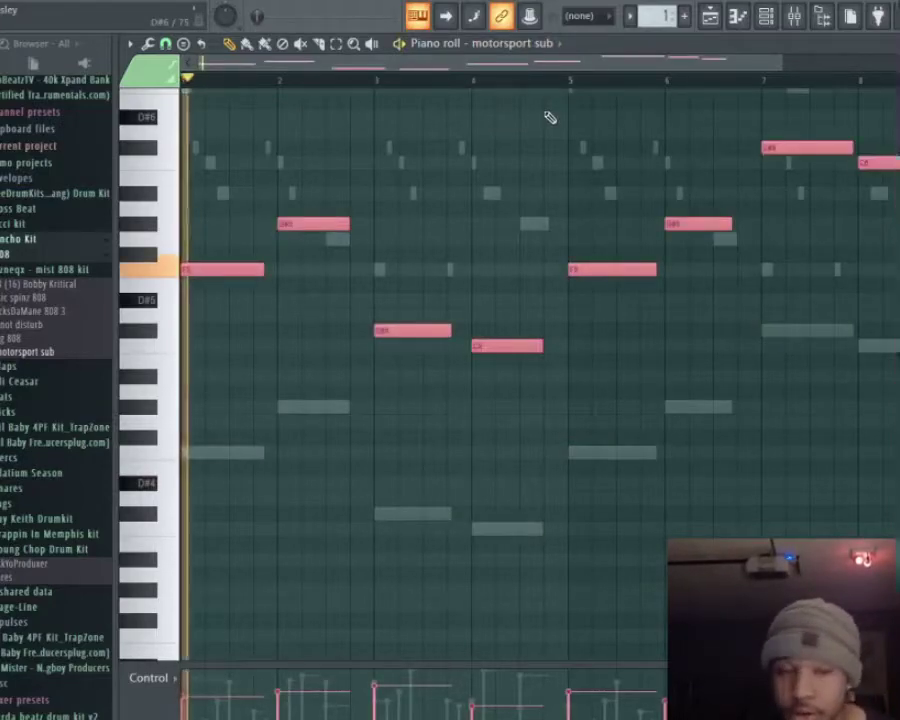
{"action": "key", "text": "space"}
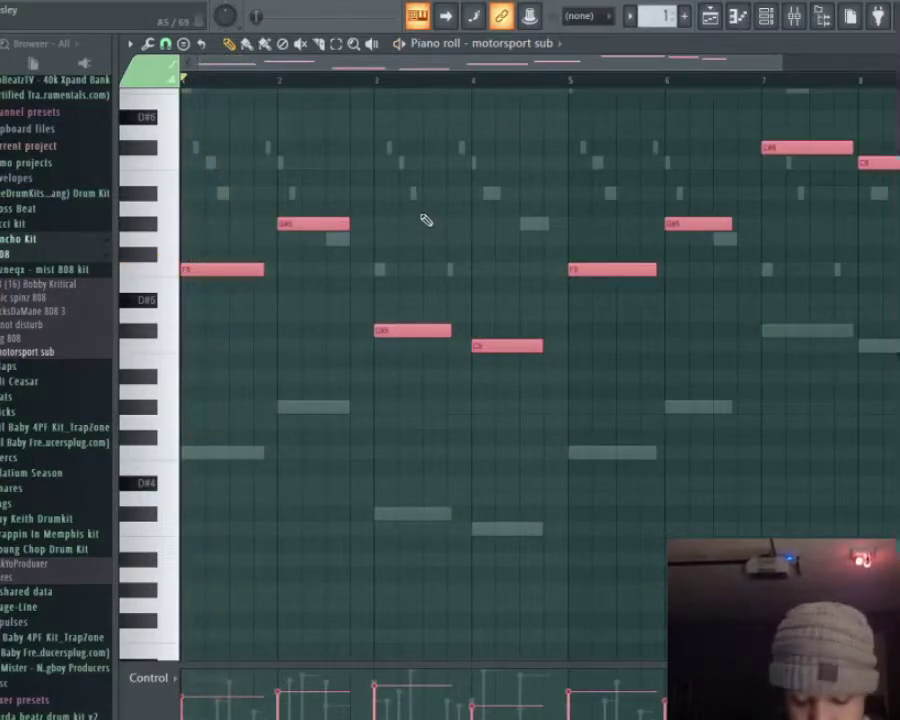
Extend each motorsport sub note to meet the next one and raise all their velocities to maximum during playback.
{"action": "key", "text": "space"}
{"action": "key", "text": "ctrl+l"}
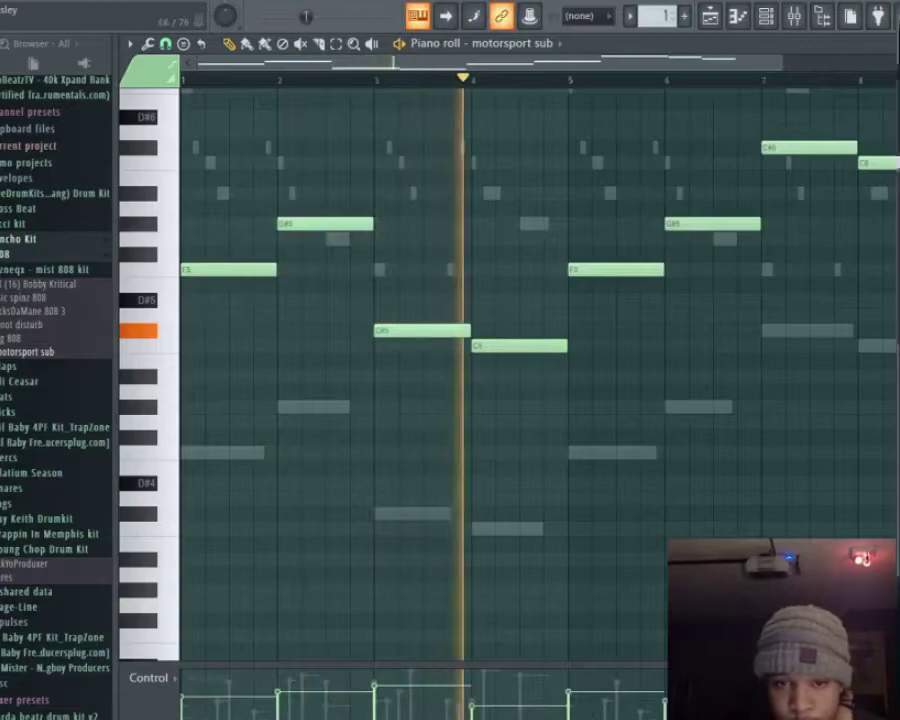
{"action": "key", "text": "ctrl+a"}
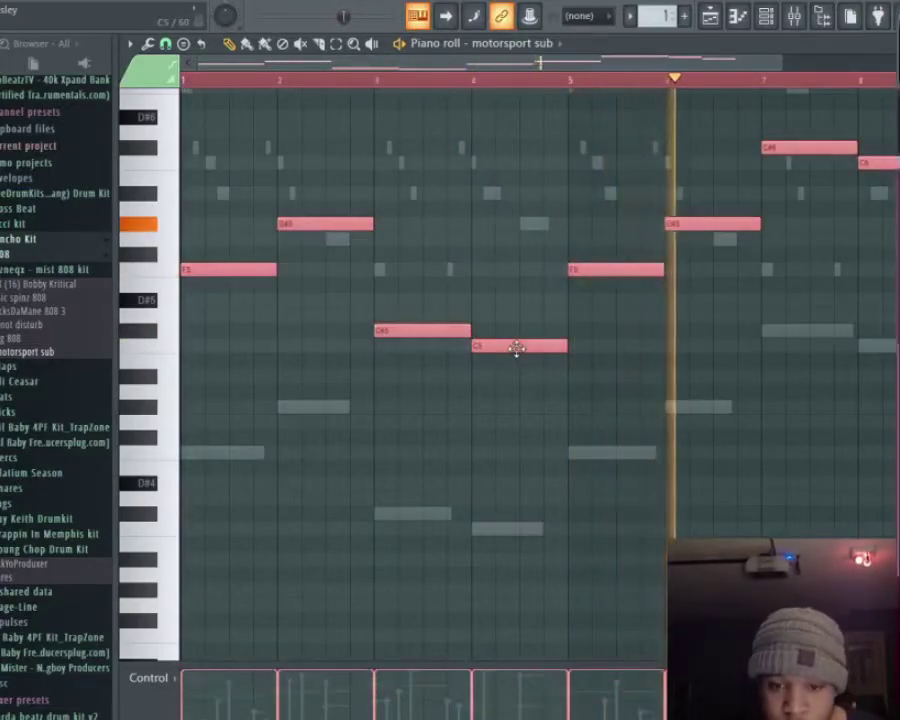
Lower the mixer level of Insert 2 to about 0.46 and reduce Insert 1 slightly.
{"action": "left_click", "coordinate": [793, 15]}
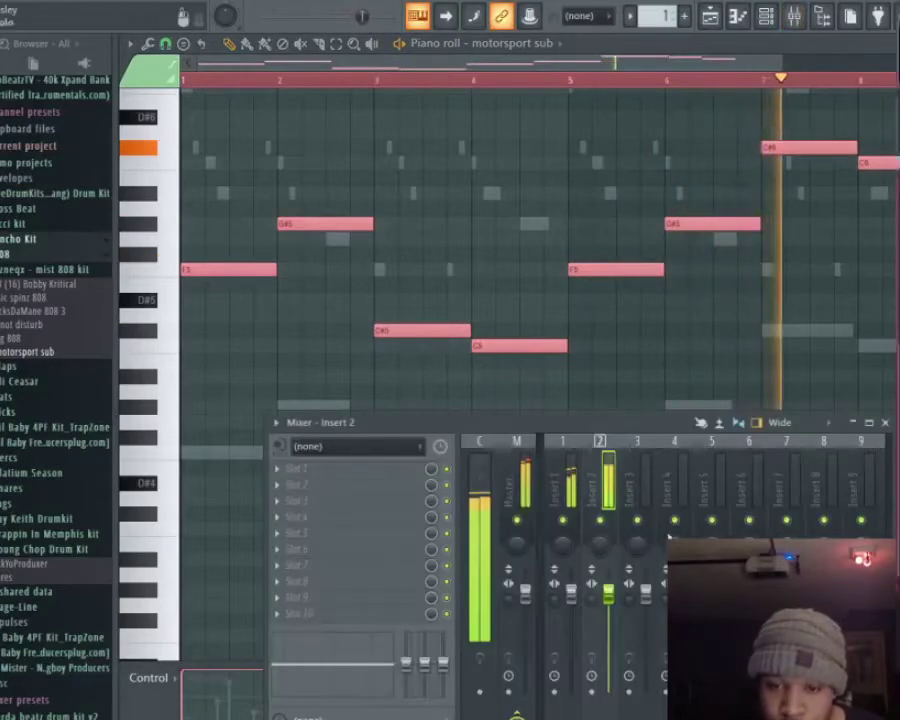
{"action": "left_click_drag", "start_coordinate": [618, 601], "coordinate": [618, 629]}
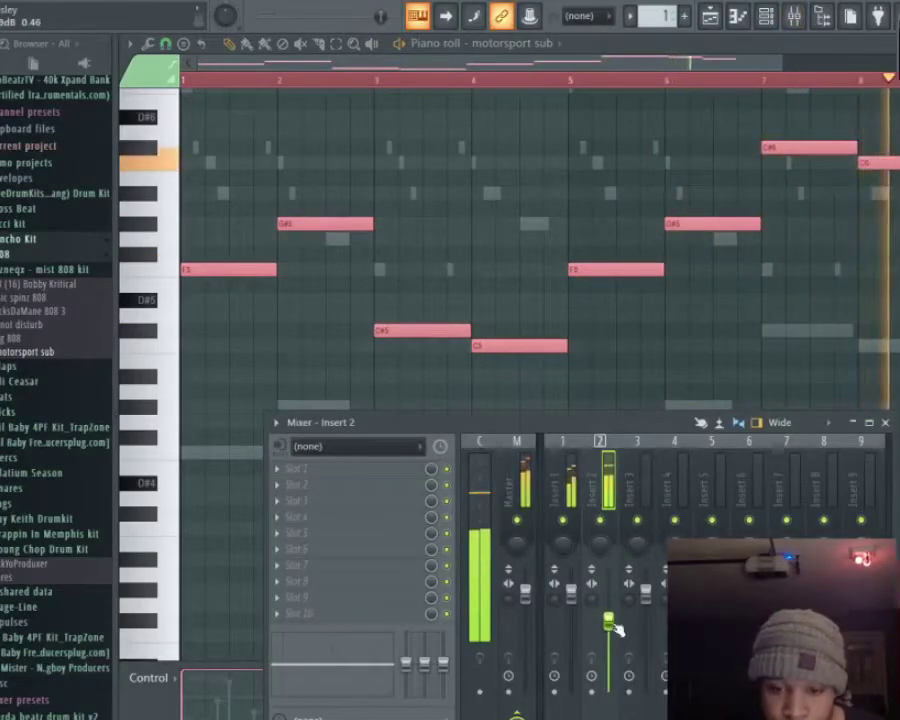
{"action": "left_click", "coordinate": [564, 480]}
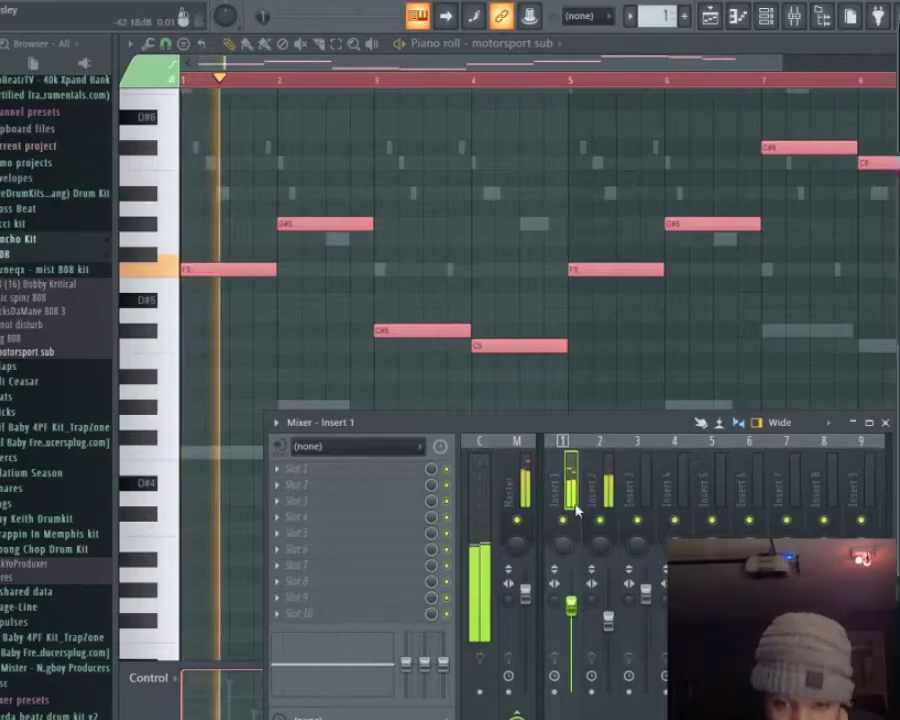
Add Gross Beat to the first slot of Insert 1 with the Momentary preset and 1/2 Speed, and play the melody.
{"action": "left_click", "coordinate": [287, 474]}
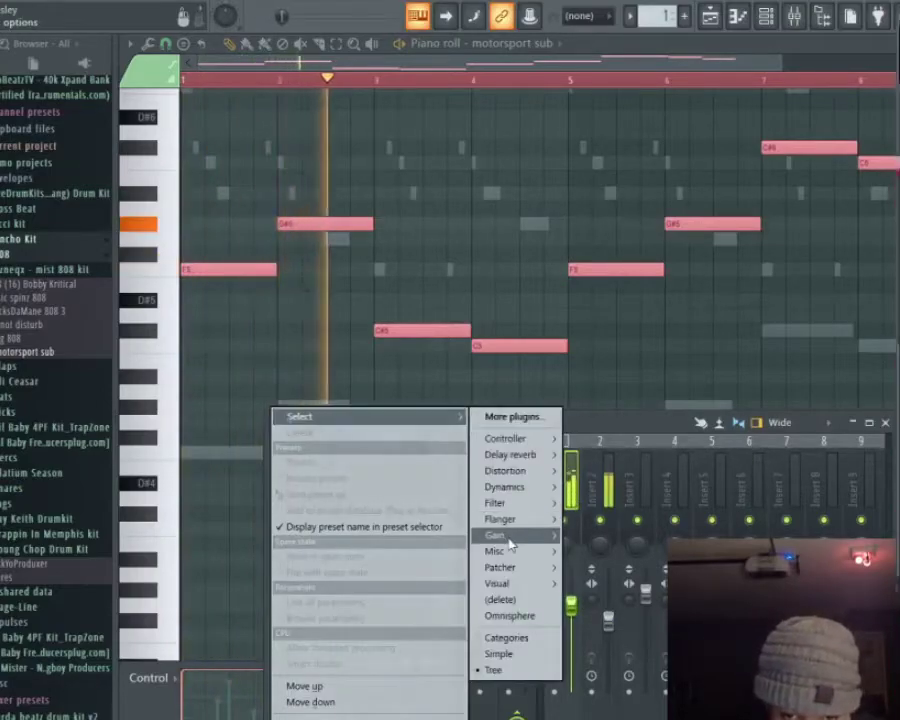
{"action": "mouse_move", "coordinate": [520, 567]}
{"action": "left_click", "coordinate": [601, 631]}
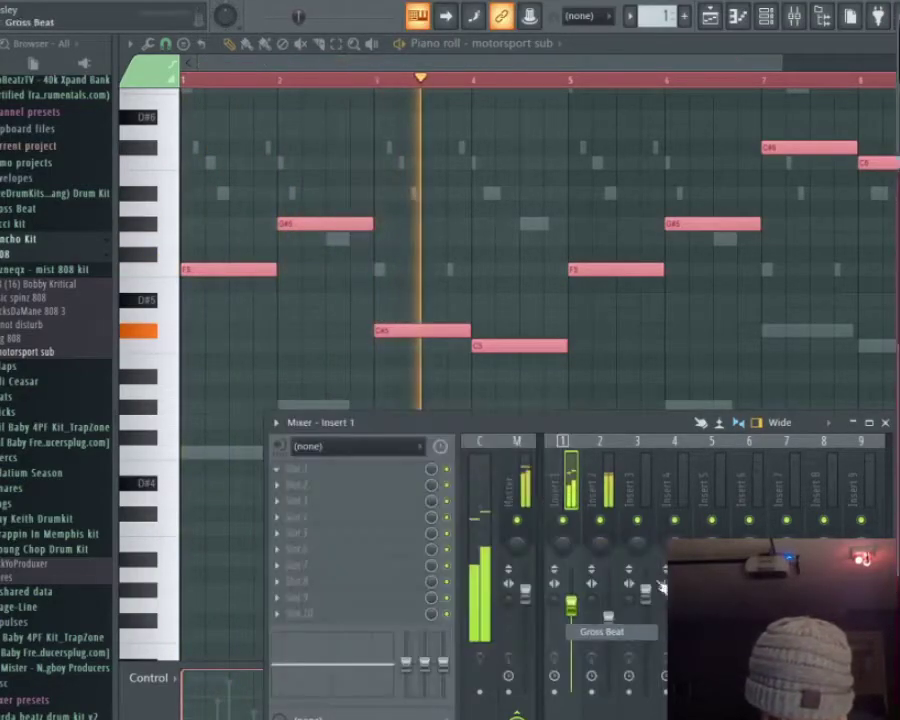
{"action": "left_click", "coordinate": [834, 214]}
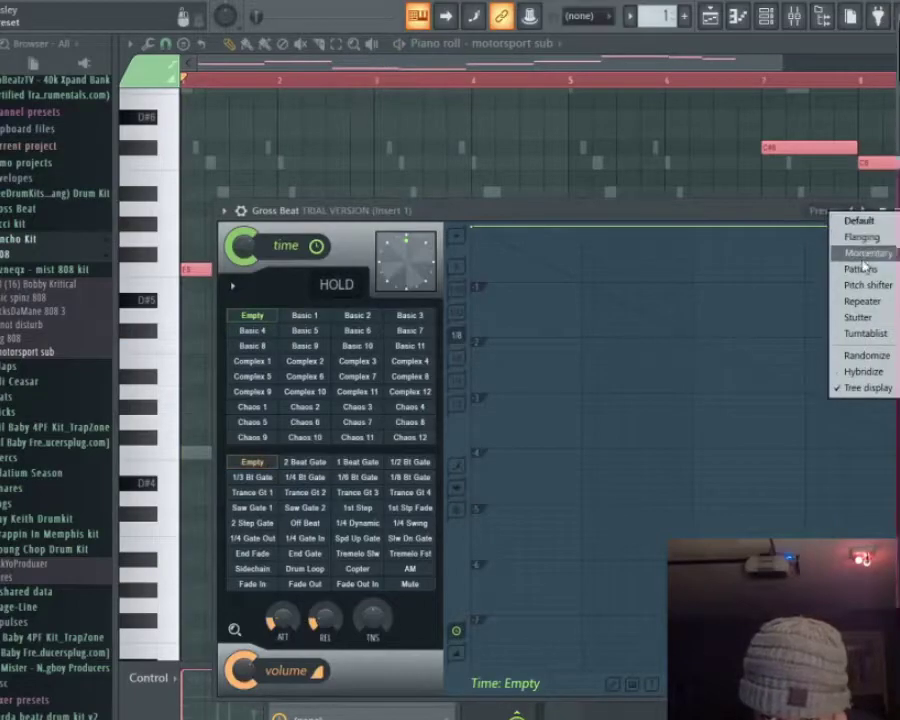
{"action": "left_click", "coordinate": [863, 256]}
{"action": "left_click", "coordinate": [358, 422]}
{"action": "key", "text": "space"}
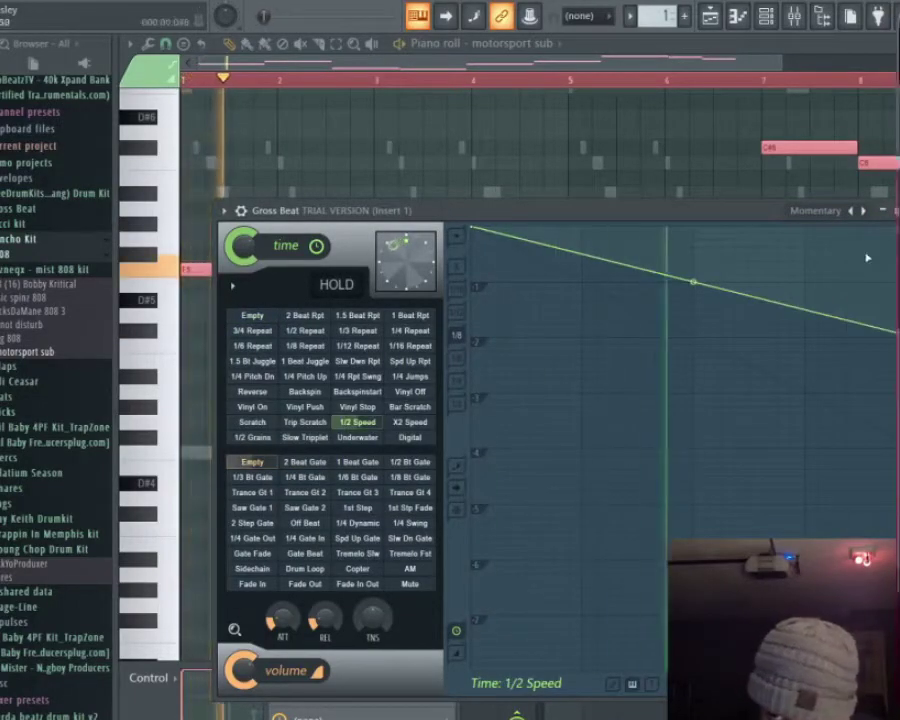
{"action": "key", "text": "Escape"}
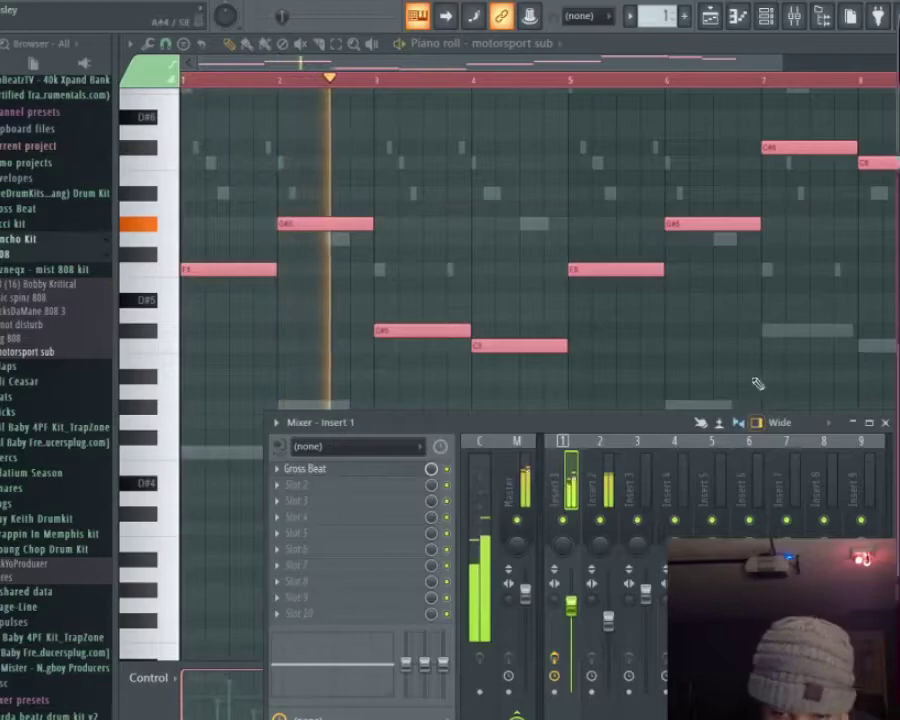
Transpose all motorsport sub notes up another octave.
{"action": "left_click", "coordinate": [562, 195]}
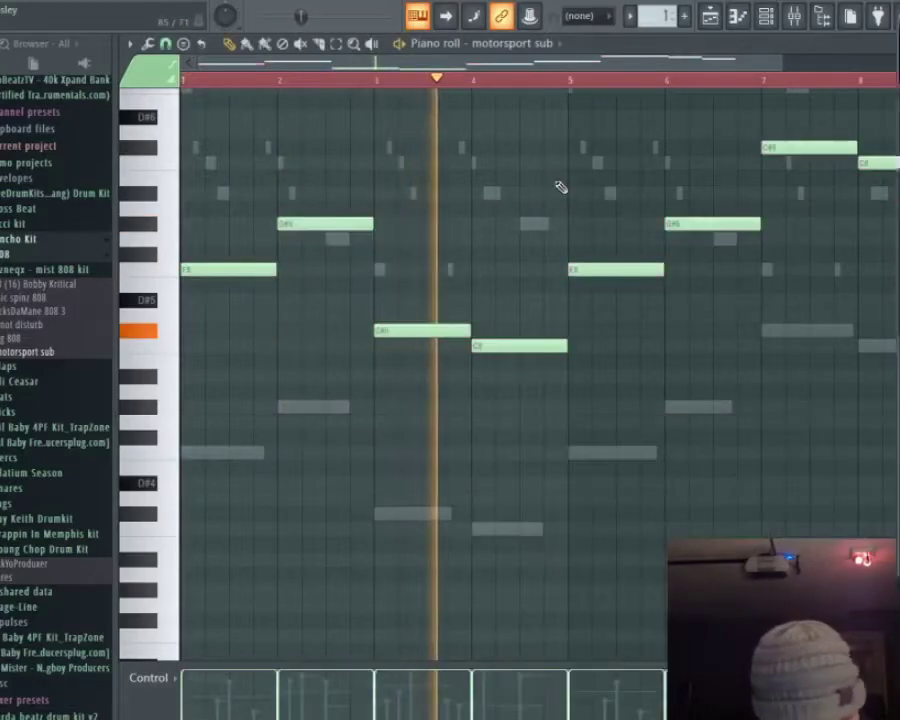
{"action": "key", "text": "ctrl+a"}
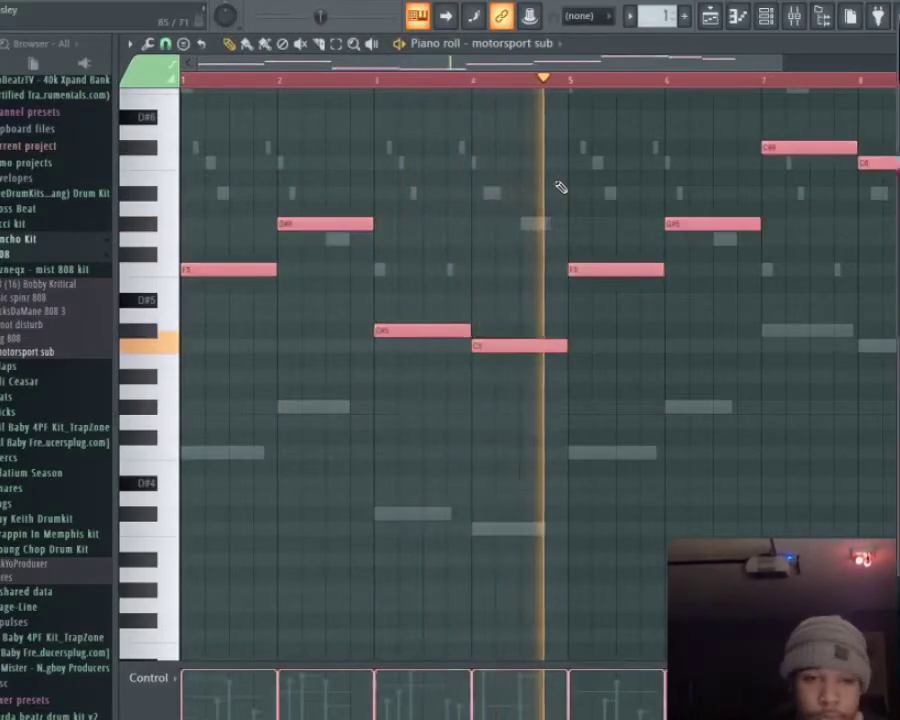
{"action": "key", "text": "ctrl+Up"}
Add Gross Beat to the first slot of Insert 2 with the Momentary preset and 1/2 Speed.
{"action": "left_click", "coordinate": [793, 16]}
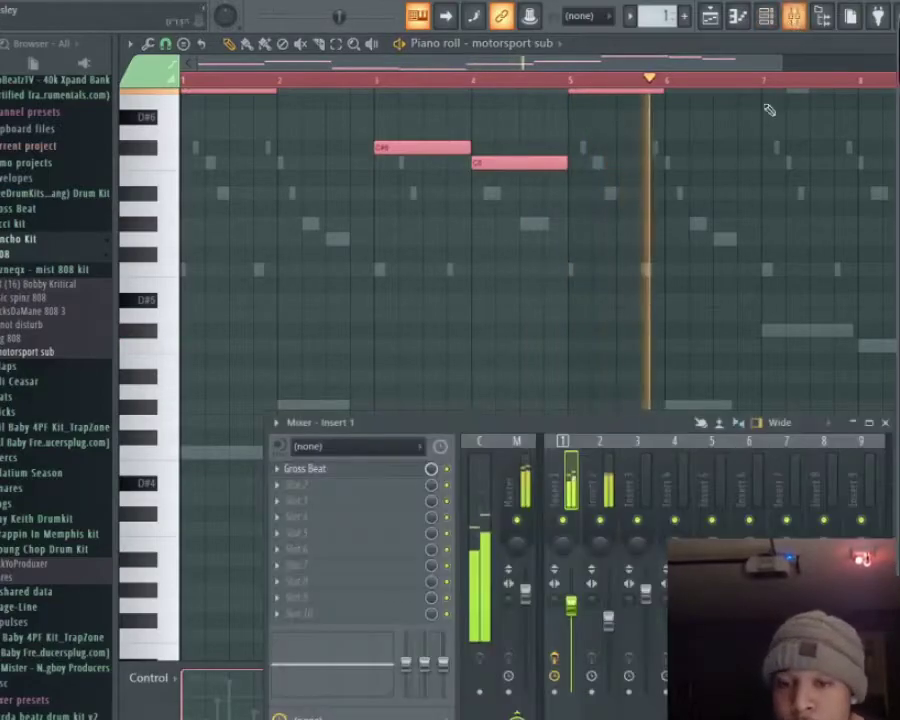
{"action": "left_click", "coordinate": [603, 478]}
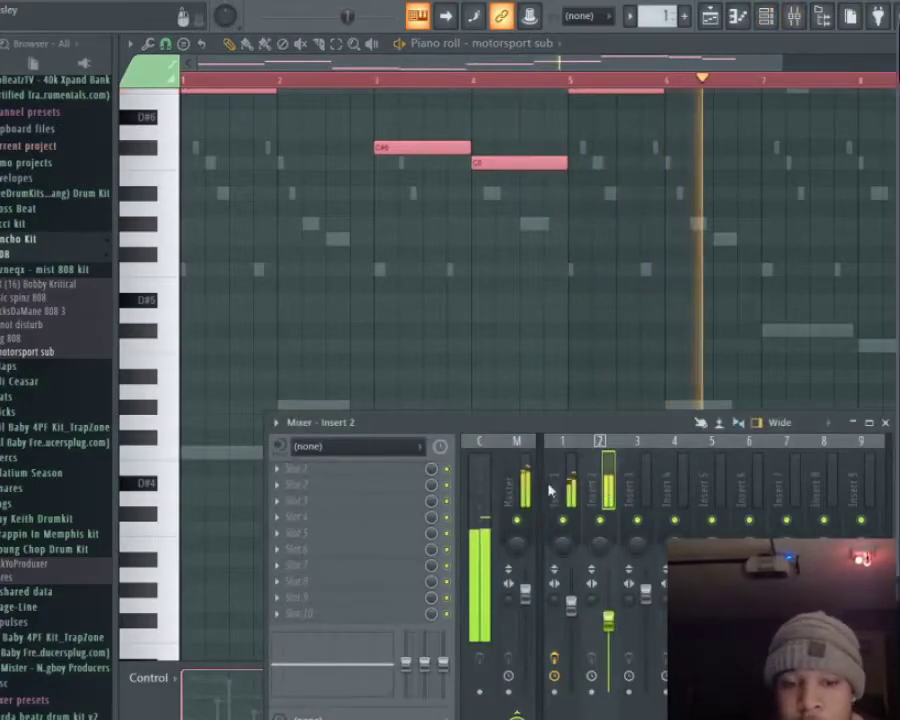
{"action": "left_click", "coordinate": [277, 475]}
{"action": "mouse_move", "coordinate": [510, 551]}
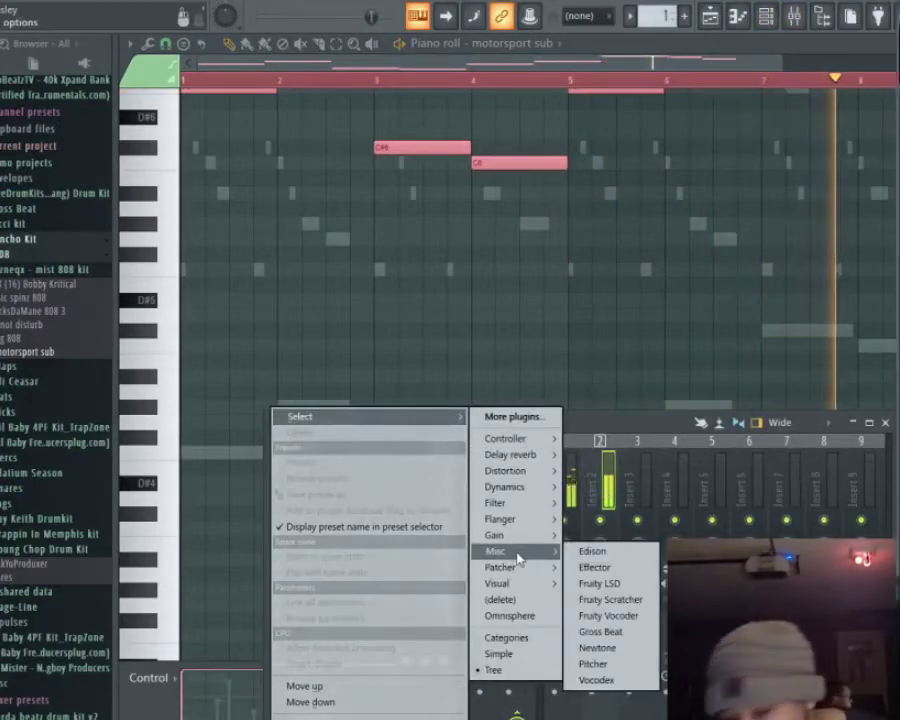
{"action": "left_click", "coordinate": [600, 631]}
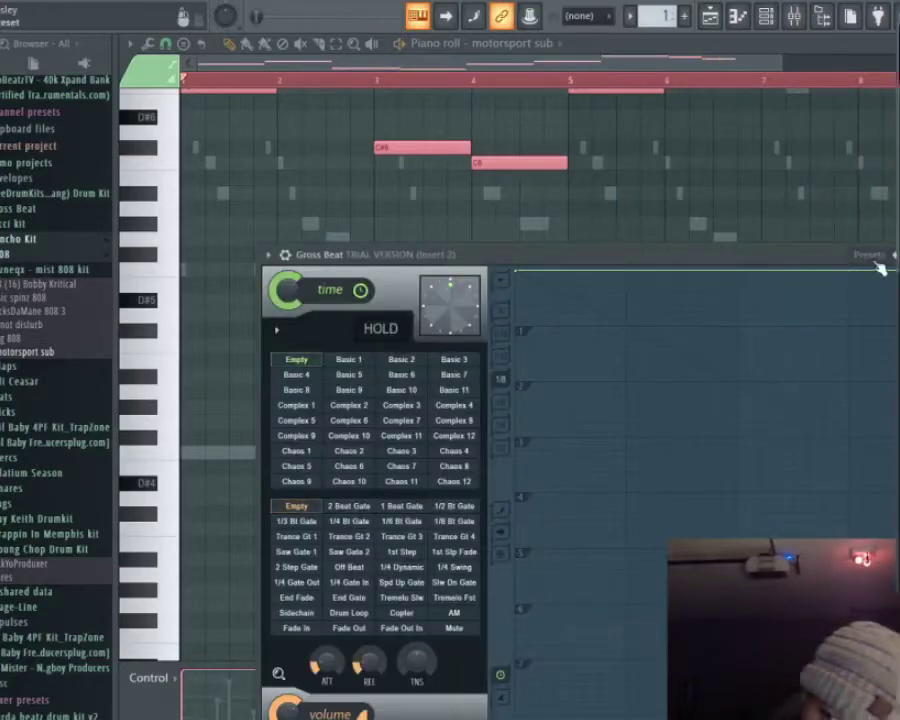
{"action": "left_click", "coordinate": [889, 305]}
{"action": "left_click", "coordinate": [401, 466]}
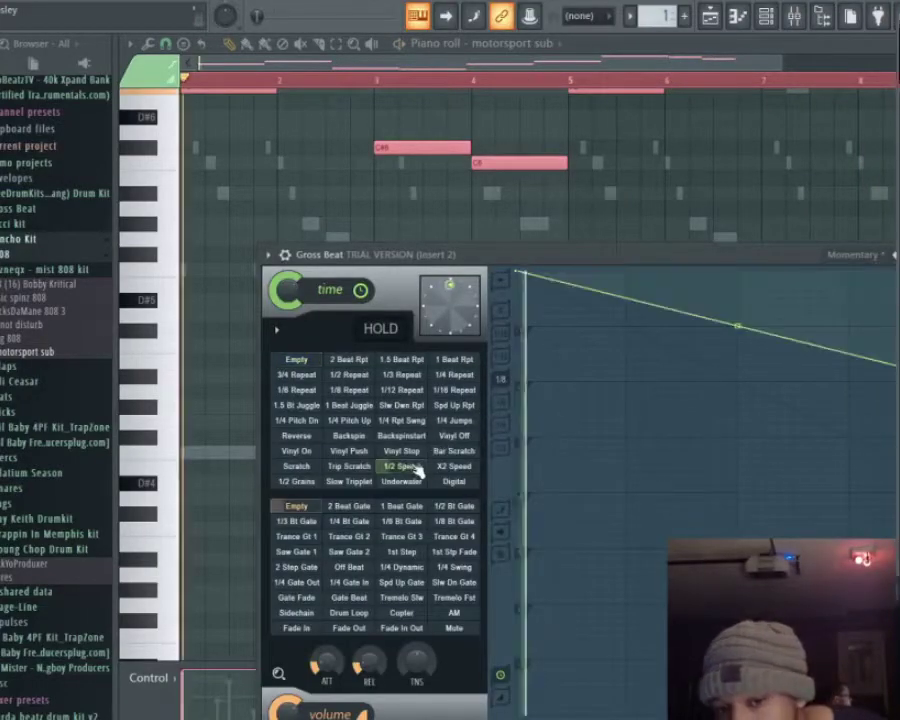
Add a second Gross Beat to the second effect slot of Insert 2.
{"action": "key", "text": "Escape"}
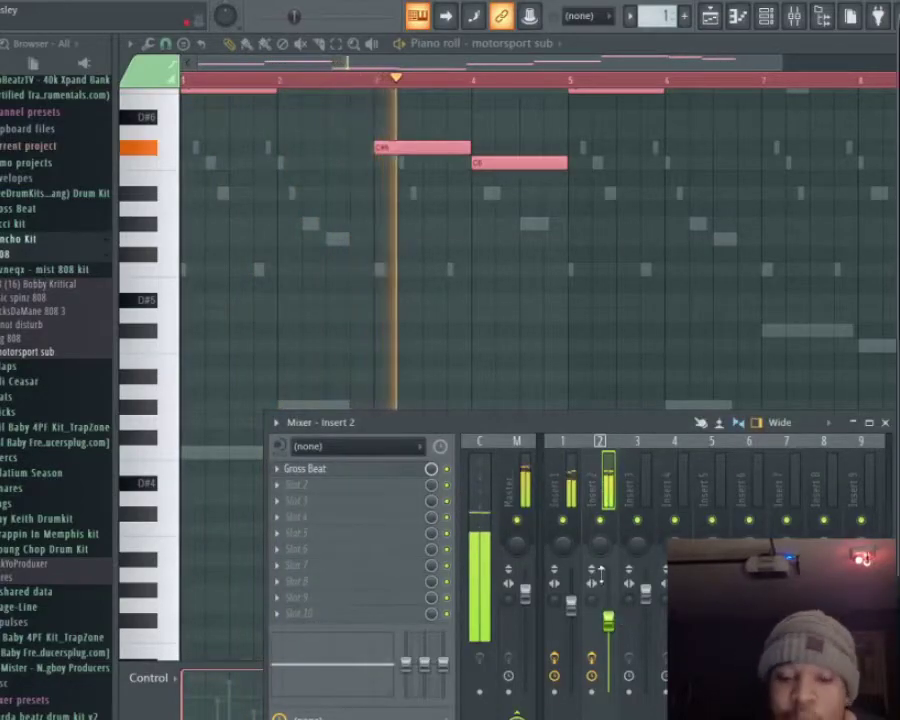
{"action": "left_click", "coordinate": [292, 490]}
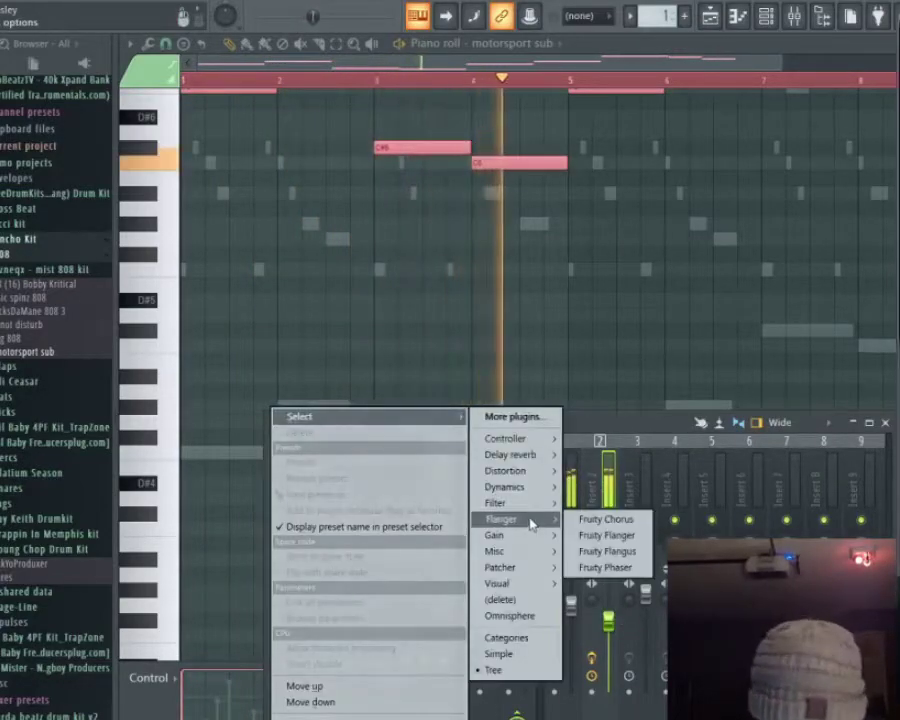
{"action": "mouse_move", "coordinate": [536, 551]}
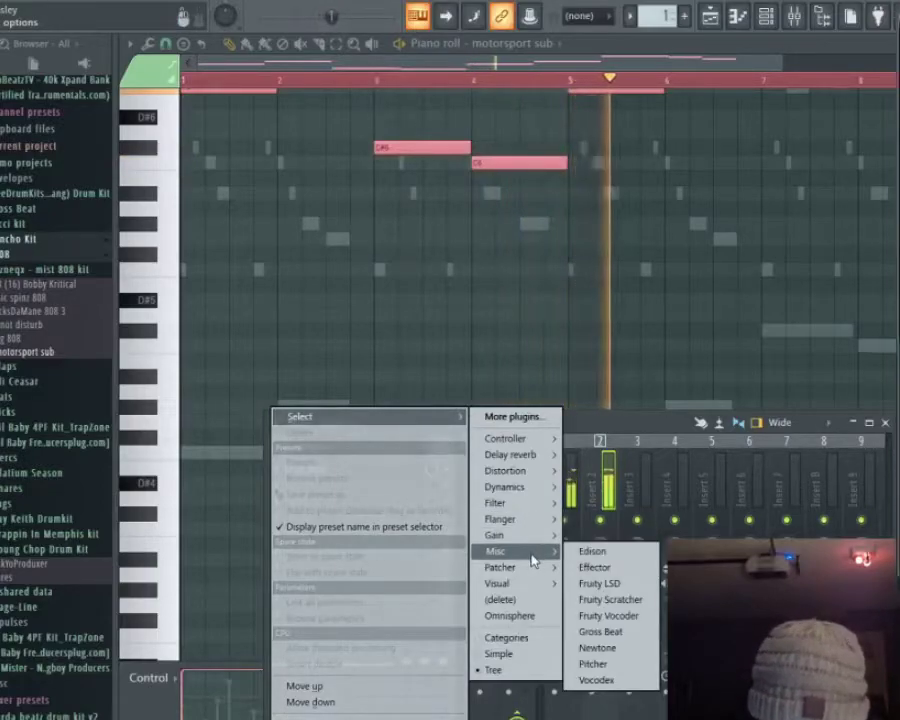
{"action": "left_click", "coordinate": [611, 633]}
Audition the time slots Basic 10, Basic 9, Basic 8, Basic 5 and Basic 1 in the second Gross Beat on Insert 2.
{"action": "left_click", "coordinate": [430, 410]}
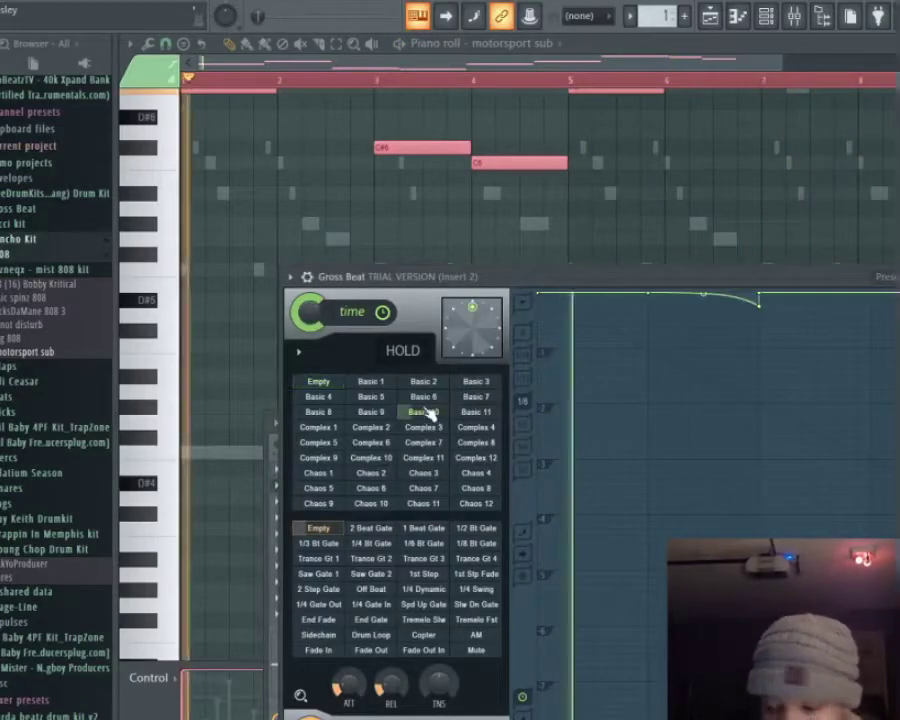
{"action": "left_click", "coordinate": [370, 411]}
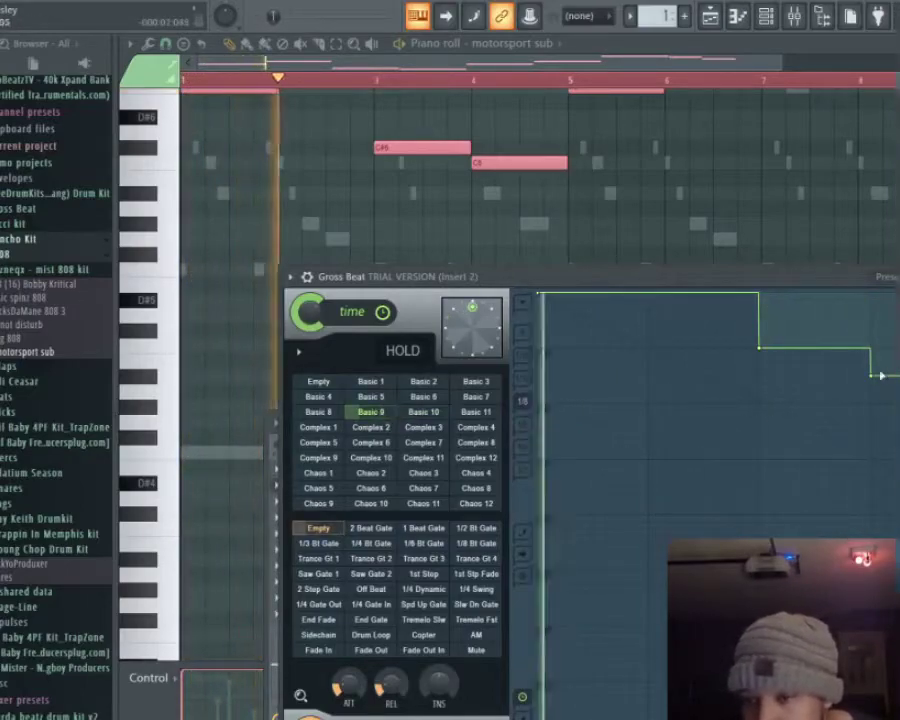
{"action": "left_click", "coordinate": [318, 411]}
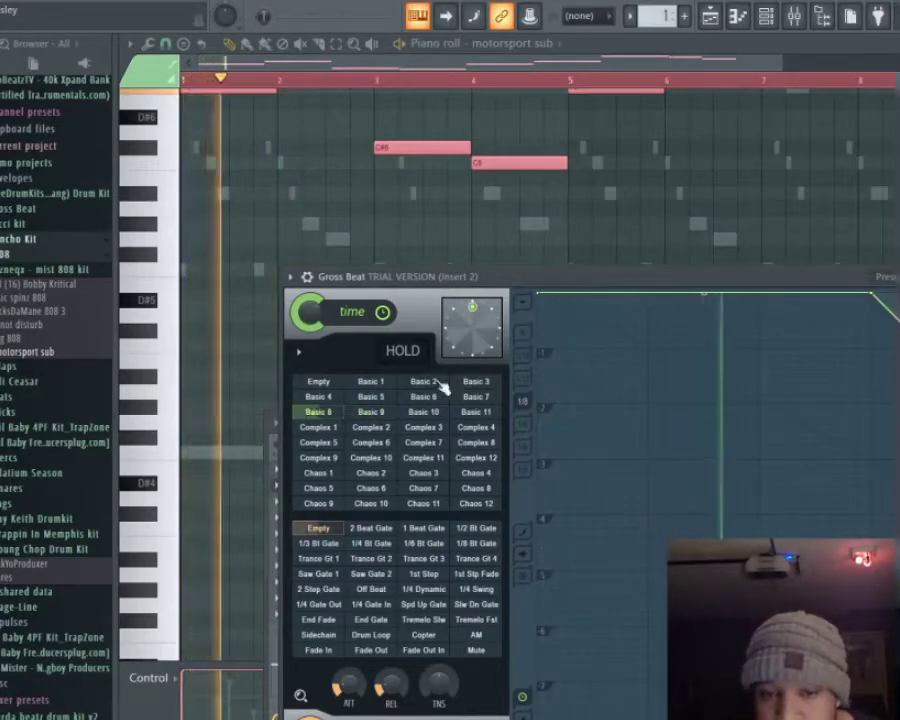
{"action": "left_click", "coordinate": [370, 397]}
{"action": "left_click", "coordinate": [371, 382]}
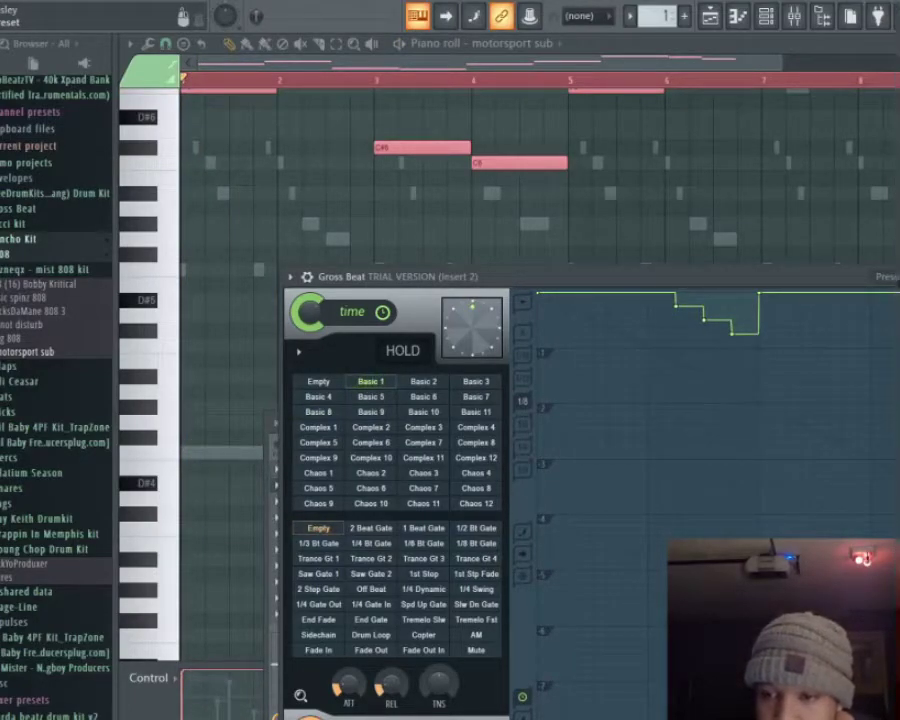
{"action": "left_click", "coordinate": [385, 397]}
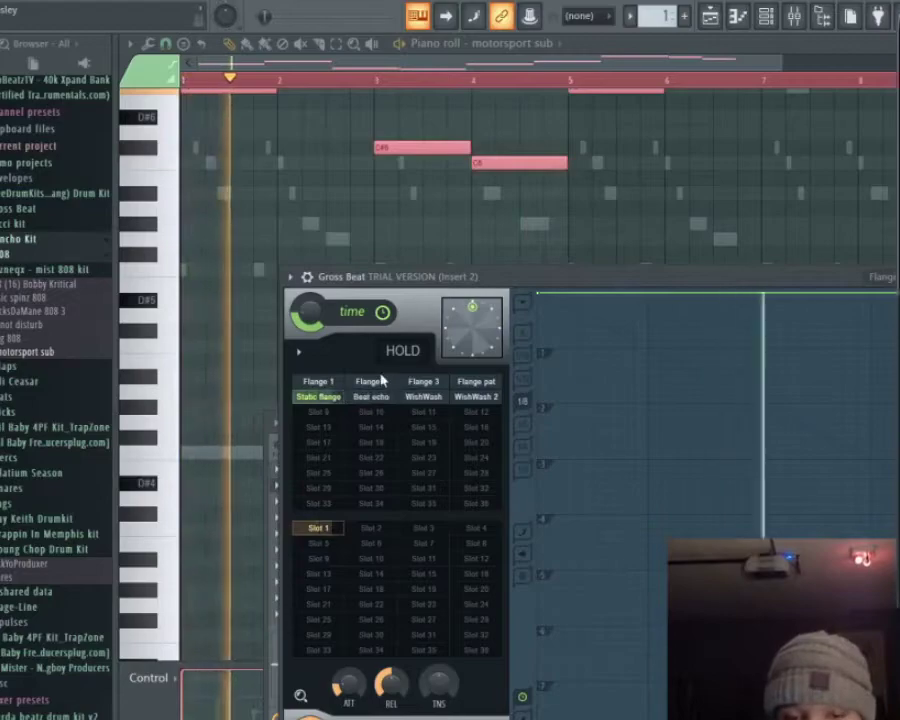
{"action": "key", "text": "Escape"}
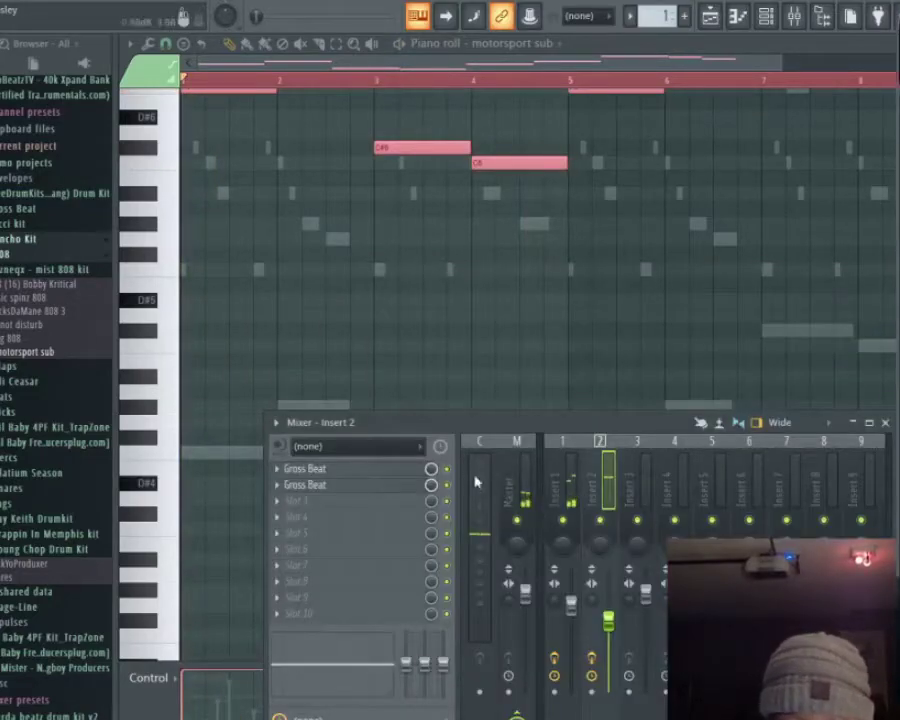
Lower the mixer level of Insert 2 slightly and add Fruity parametric EQ 2 to the second slot of Insert 1.
{"action": "left_click_drag", "start_coordinate": [612, 626], "coordinate": [620, 643]}
{"action": "left_click", "coordinate": [563, 480]}
{"action": "left_click", "coordinate": [341, 485]}
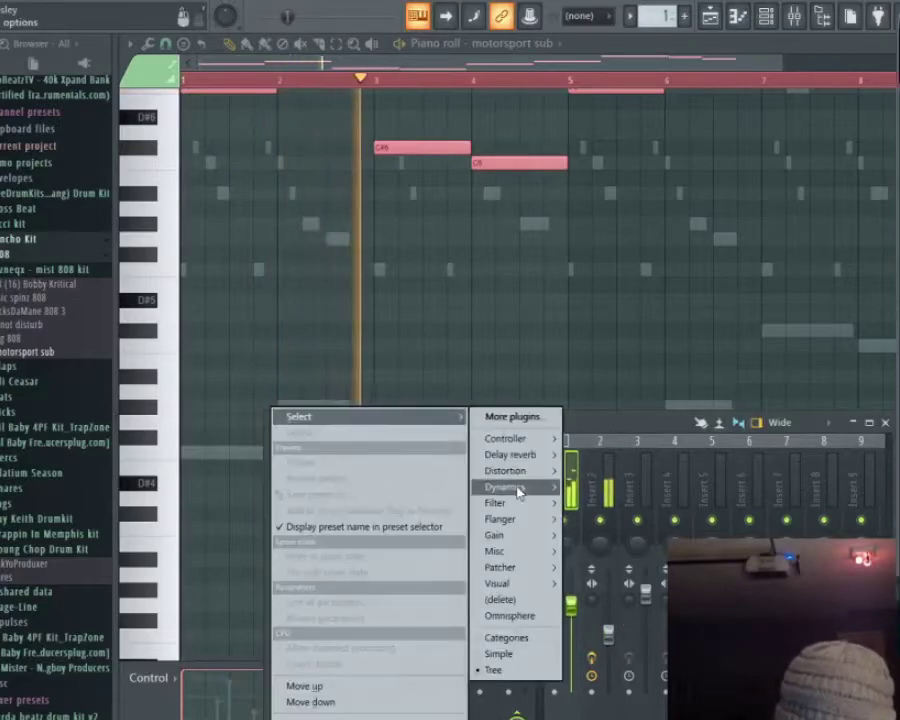
{"action": "mouse_move", "coordinate": [518, 509]}
{"action": "left_click", "coordinate": [612, 546]}
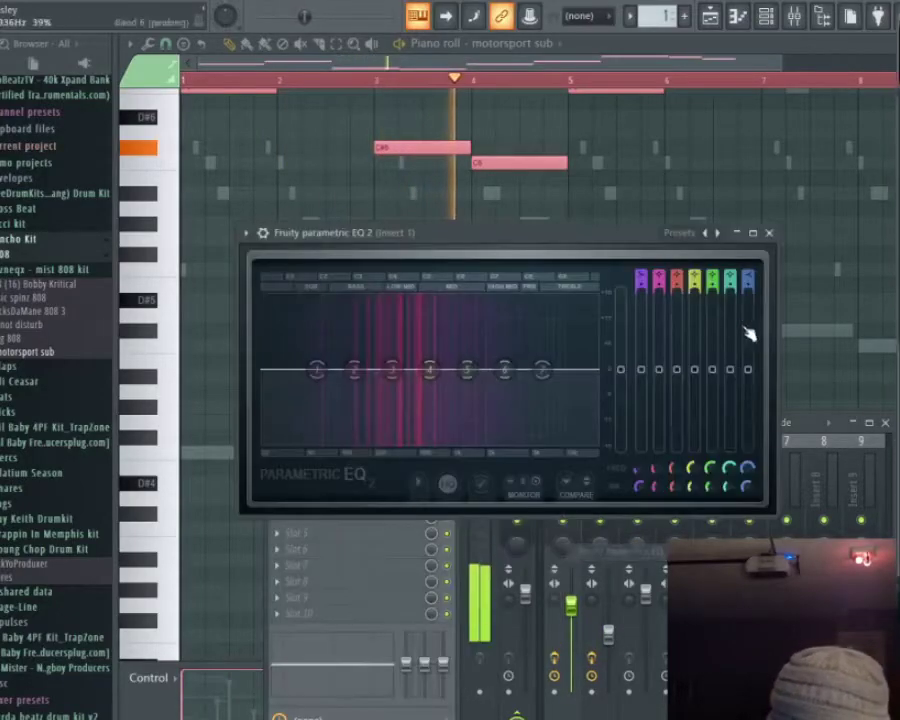
Load the pian preset in the Insert 1 EQ, deepen the band 3 cut and move the band 7 low pass to a higher frequency.
{"action": "left_click", "coordinate": [683, 233]}
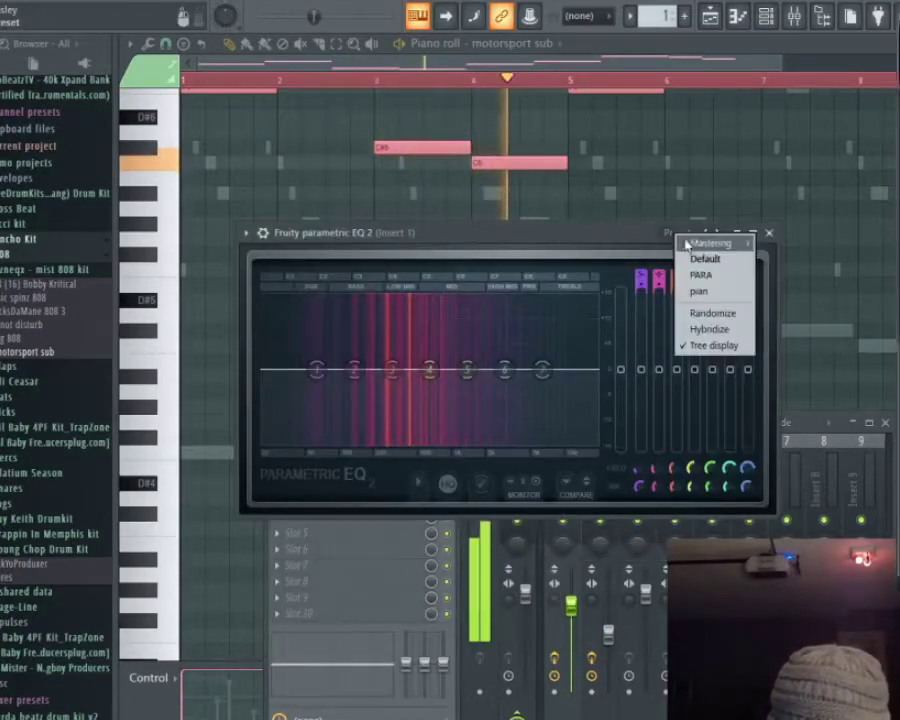
{"action": "left_click", "coordinate": [705, 291]}
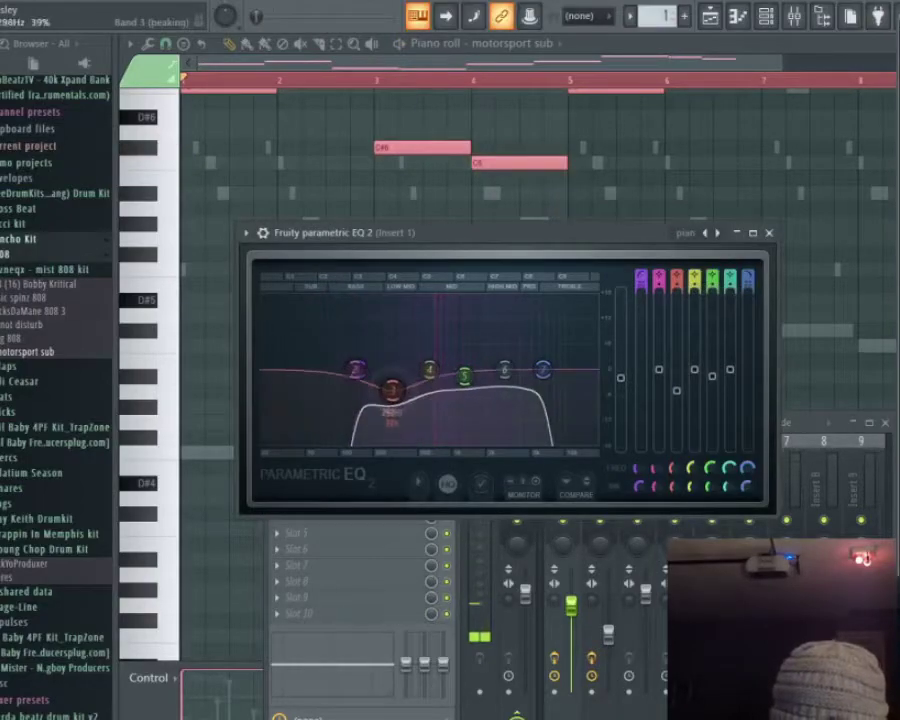
{"action": "mouse_move", "coordinate": [543, 369]}
{"action": "left_mouse_down"}
{"action": "mouse_move", "coordinate": [532, 377]}
{"action": "mouse_move", "coordinate": [553, 366]}
{"action": "left_mouse_up"}
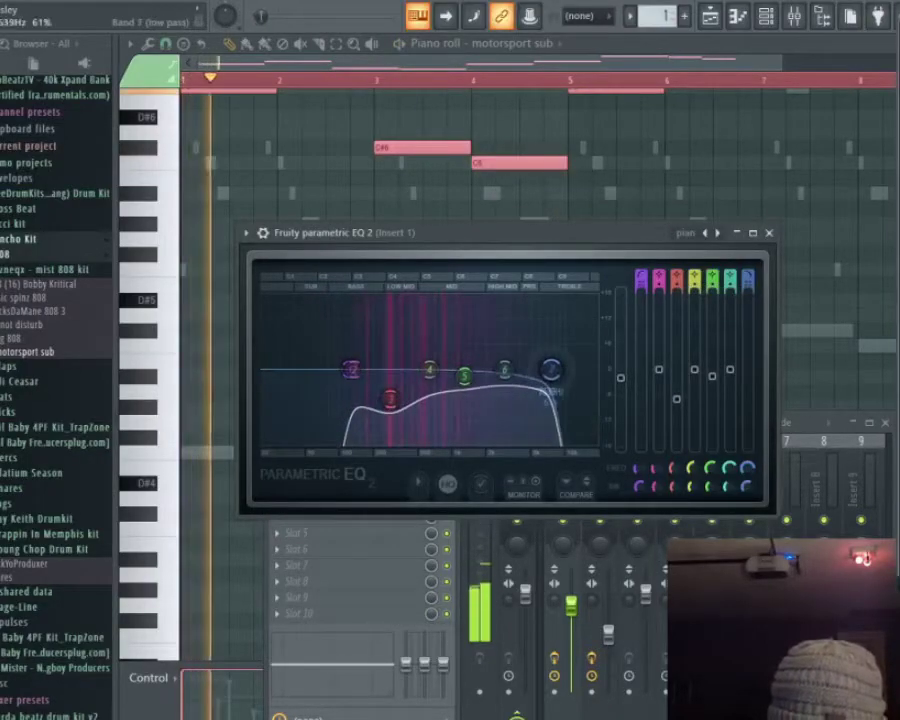
Add the WAVESTATION synth as a new channel and route it to mixer track 3.
{"action": "left_click", "coordinate": [770, 15]}
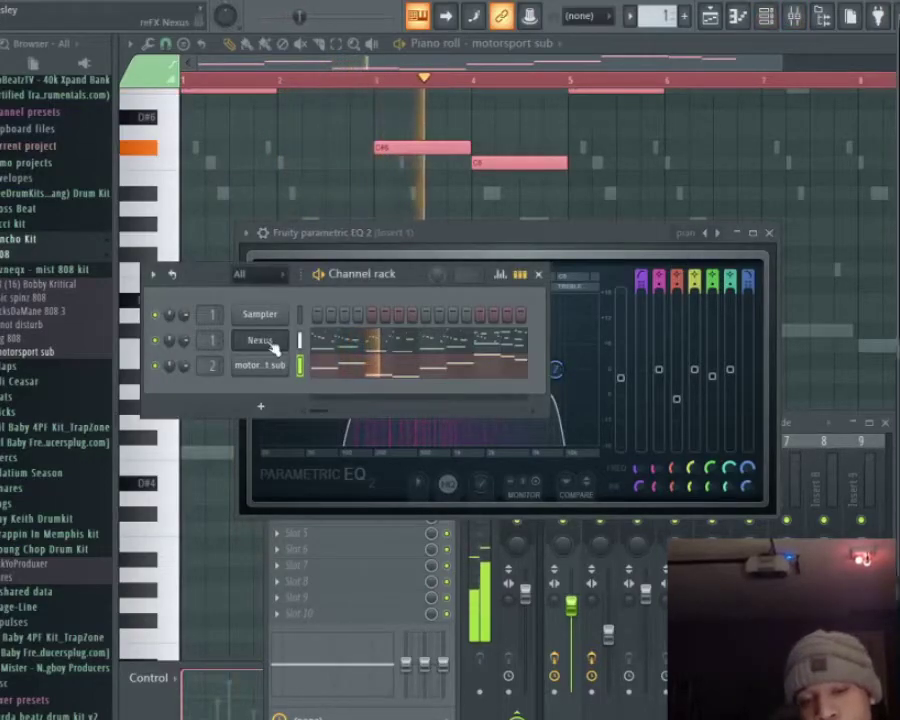
{"action": "left_click", "coordinate": [262, 341]}
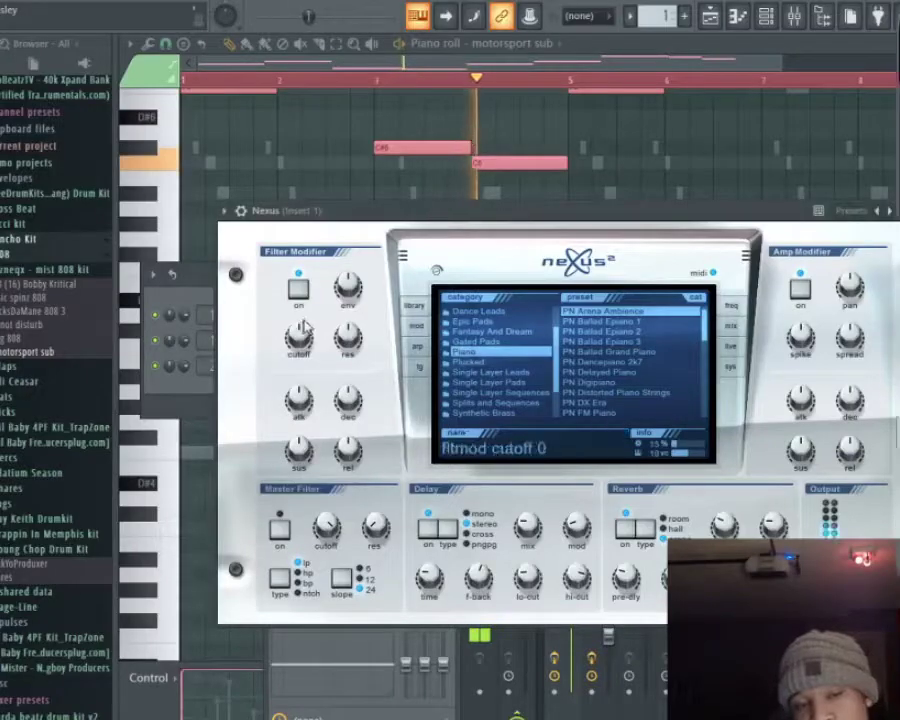
{"action": "left_click", "coordinate": [713, 17]}
{"action": "left_click", "coordinate": [762, 20]}
{"action": "left_click", "coordinate": [48, 5]}
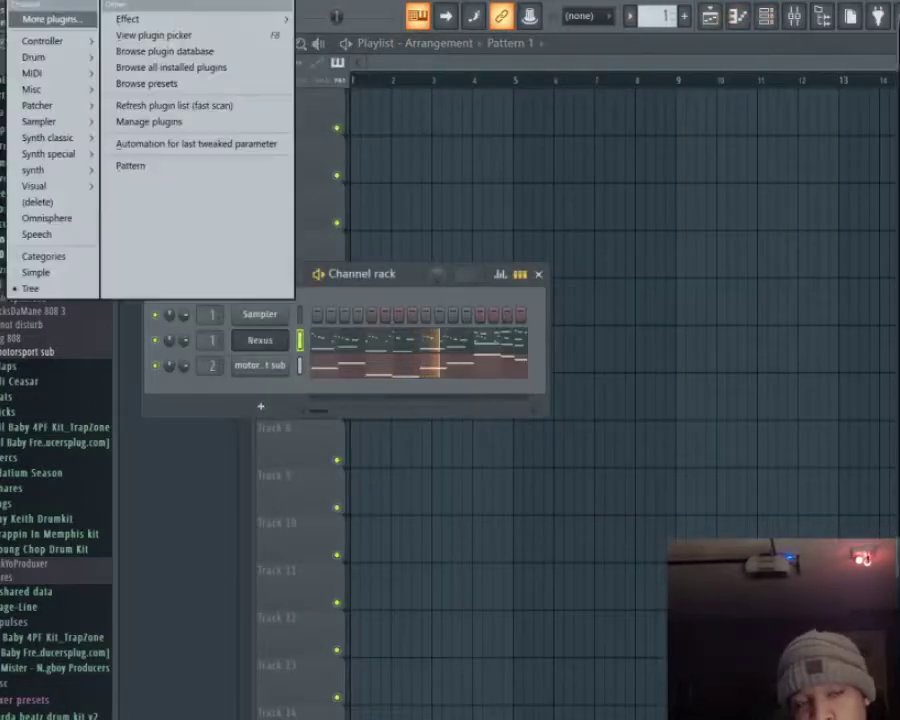
{"action": "left_click", "coordinate": [45, 19]}
{"action": "scroll", "coordinate": [411, 505], "scroll_direction": "down", "scroll_amount": 5}
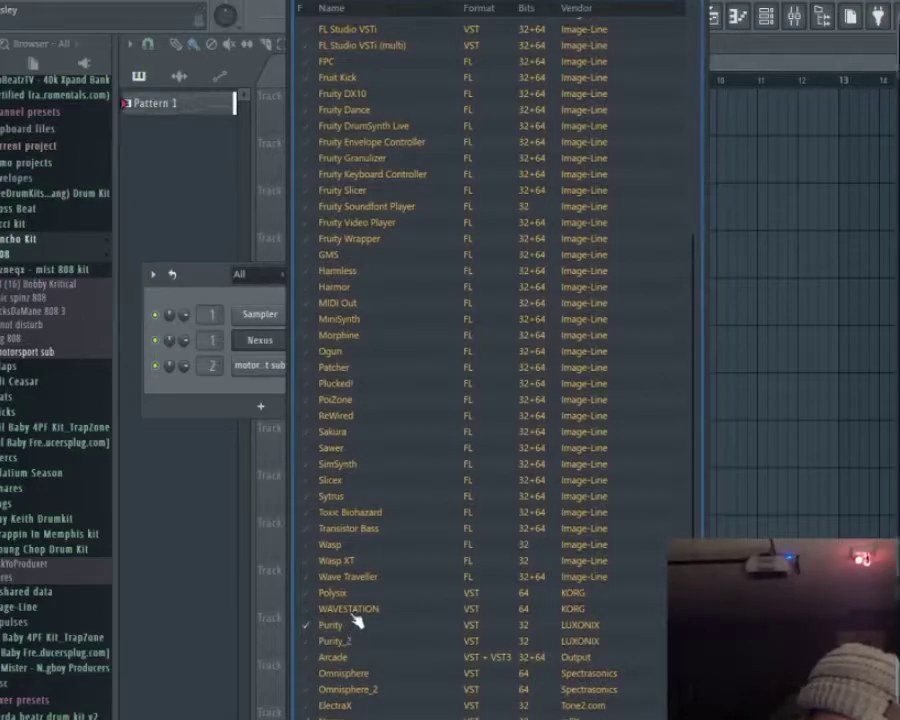
{"action": "double_click", "coordinate": [350, 609]}
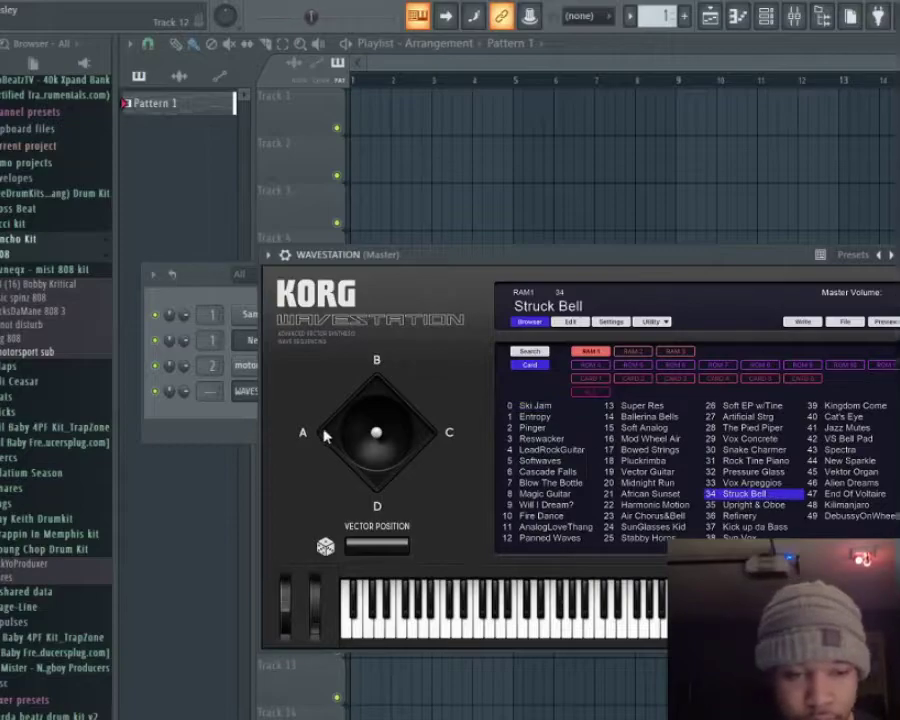
{"action": "left_click", "coordinate": [204, 287]}
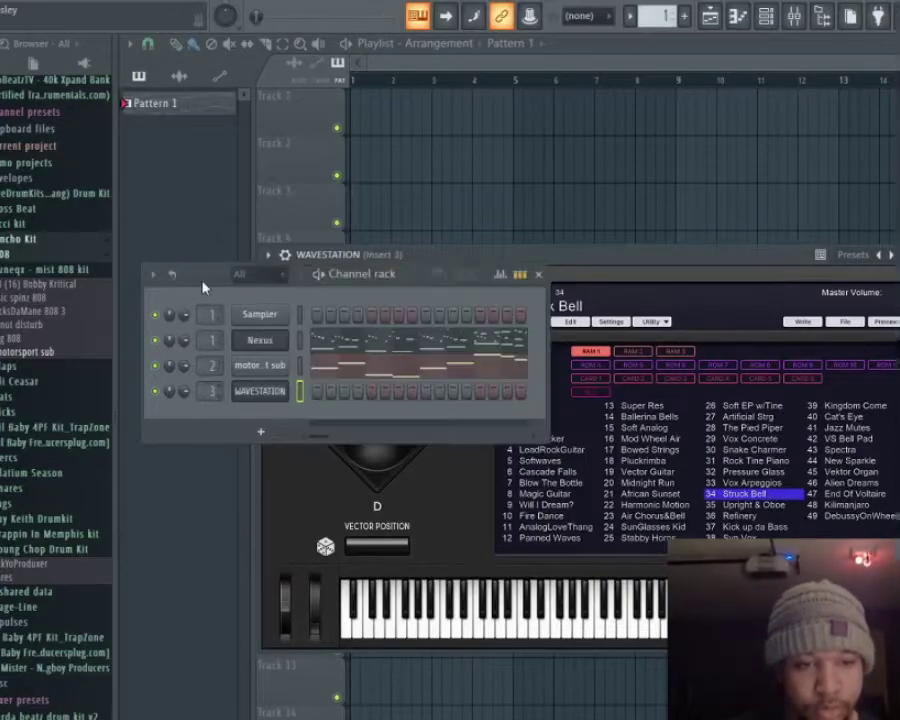
Copy the Nexus channel's melody notes into the WAVESTATION channel.
{"action": "right_click", "coordinate": [285, 339]}
{"action": "left_click", "coordinate": [440, 357]}
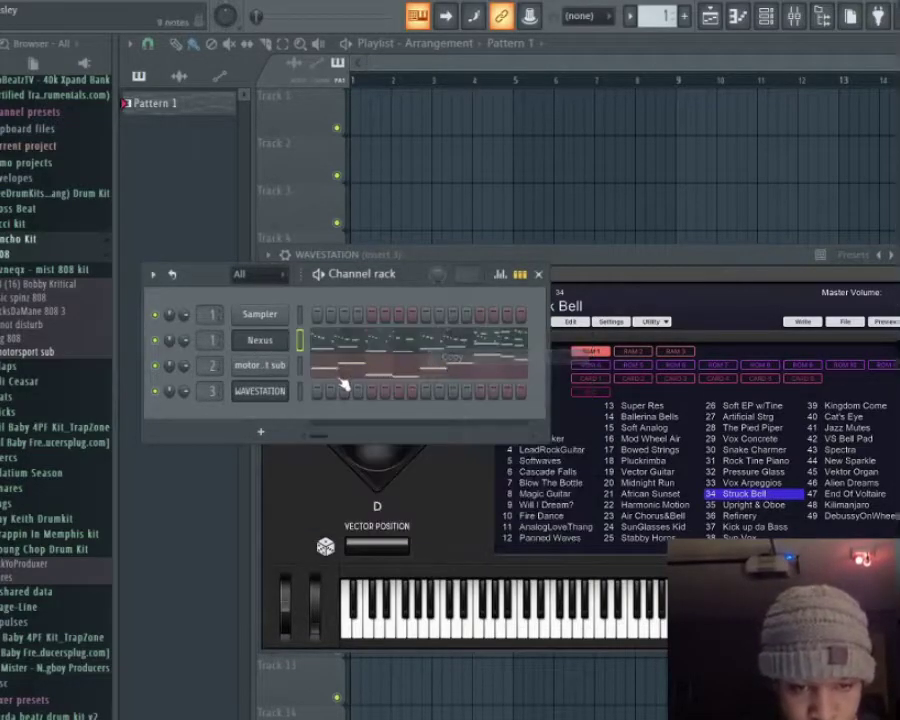
{"action": "right_click", "coordinate": [287, 387]}
{"action": "left_click", "coordinate": [452, 420]}
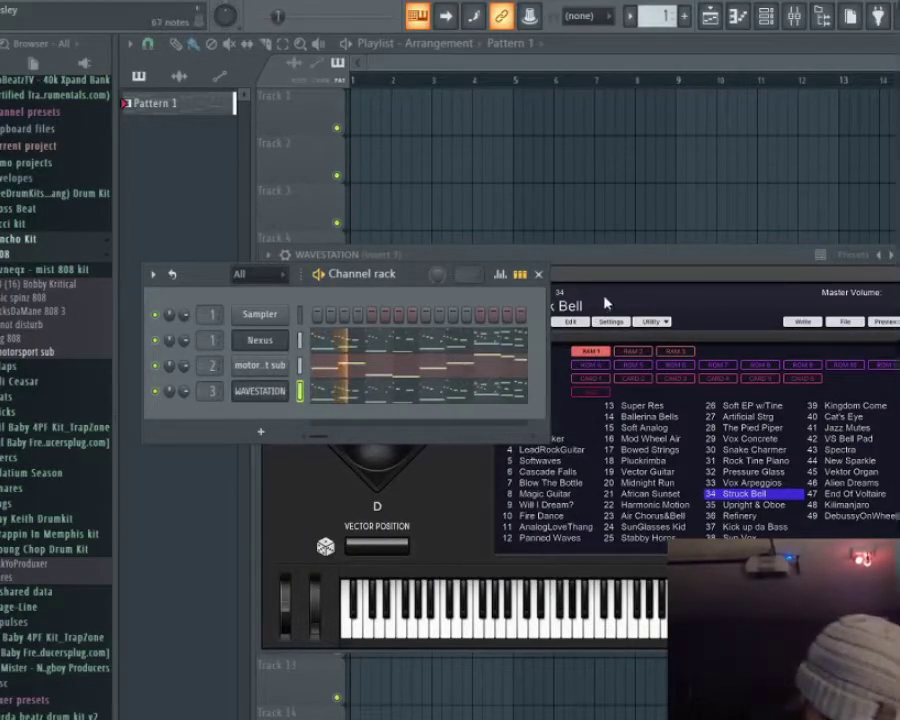
Audition the SunGlasses Kid and Alien Dreams sounds in WAVESTATION.
{"action": "left_click", "coordinate": [706, 414]}
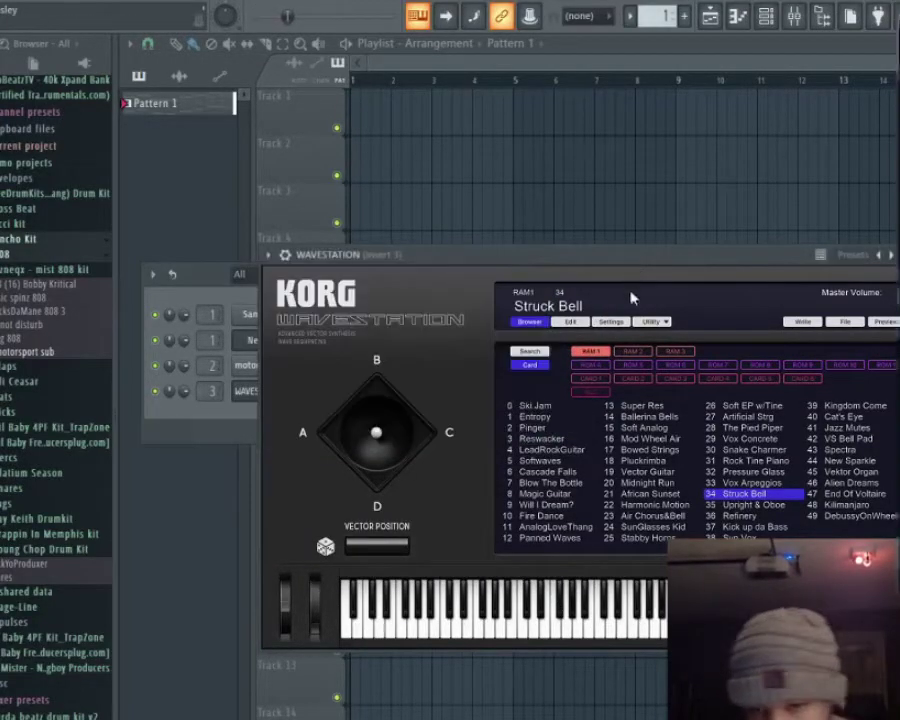
{"action": "left_click", "coordinate": [633, 527]}
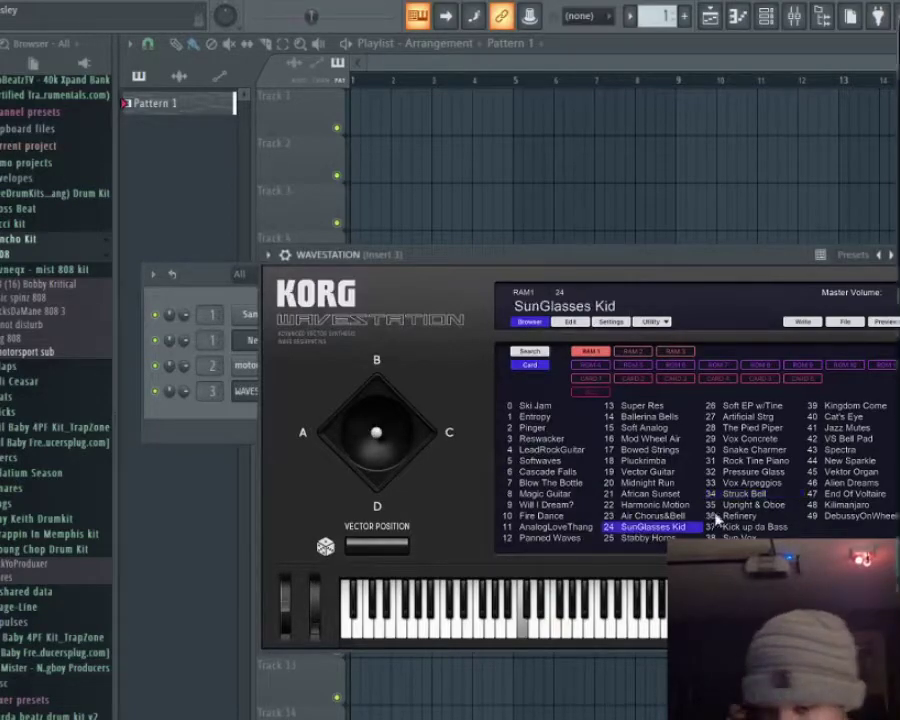
{"action": "left_click", "coordinate": [848, 483]}
Filter the WAVESTATION sounds to the Bell category and audition Harp&Bell 1, WS SpaceBell, Glass Tambu and Vulcan Harp.
{"action": "left_click", "coordinate": [530, 353]}
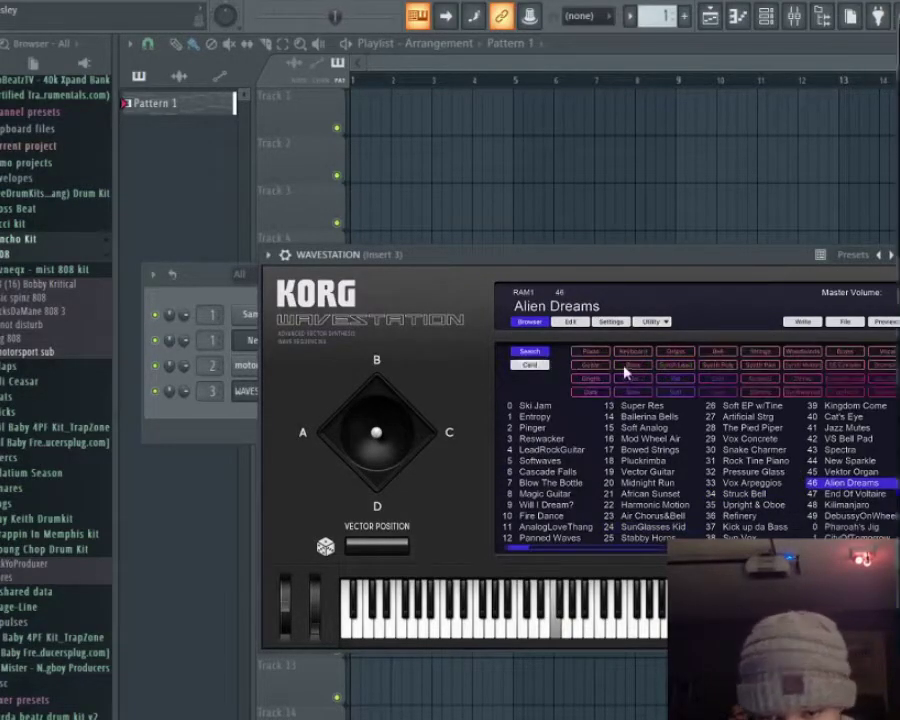
{"action": "left_click", "coordinate": [716, 352]}
{"action": "left_click", "coordinate": [753, 427]}
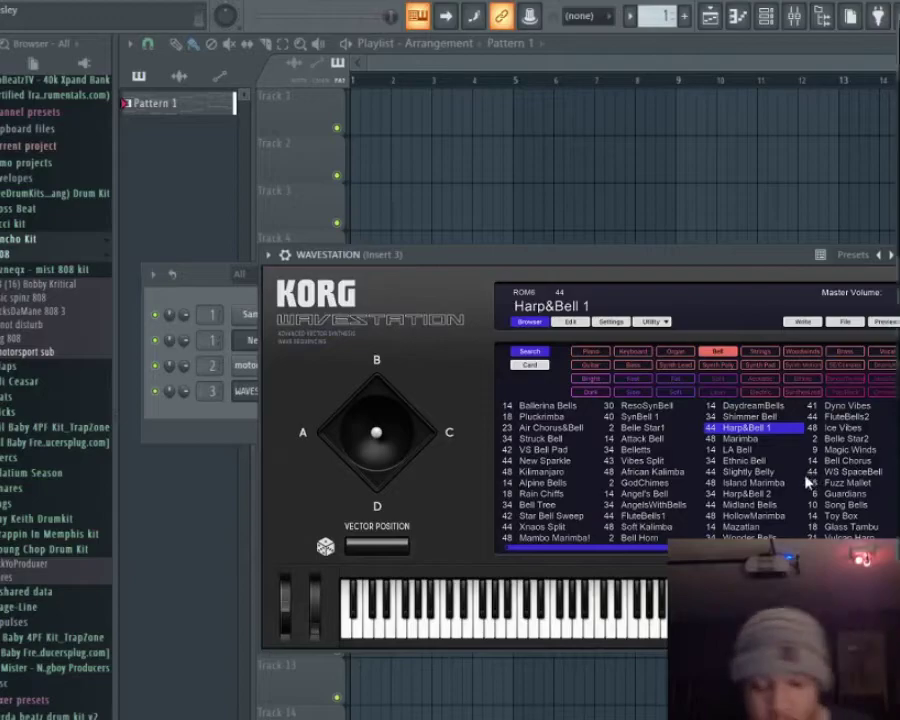
{"action": "left_click", "coordinate": [855, 471]}
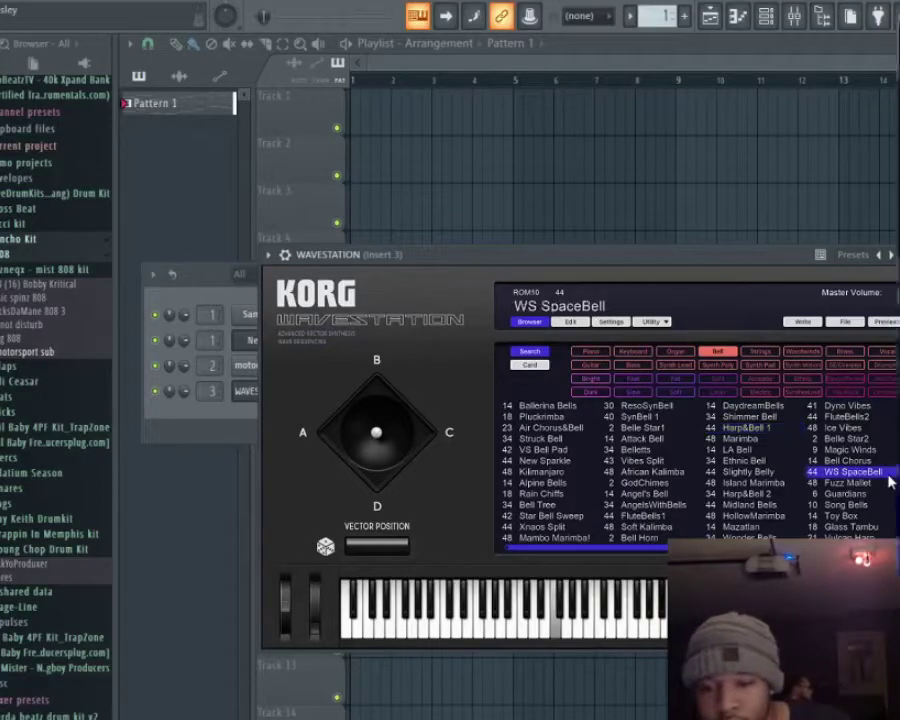
{"action": "left_click", "coordinate": [850, 527]}
{"action": "left_click", "coordinate": [845, 537]}
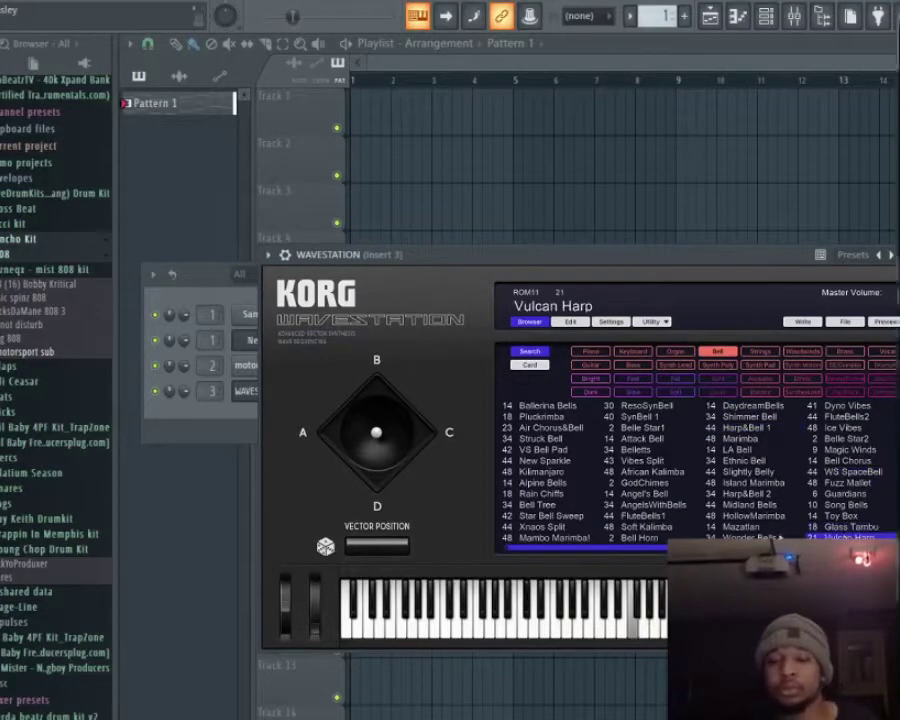
Audition Wonder Bells, Bell Horn, Mambo Marimba! and Xnaos Split in WAVESTATION, ending on Star Bell Sweep.
{"action": "left_click", "coordinate": [752, 537]}
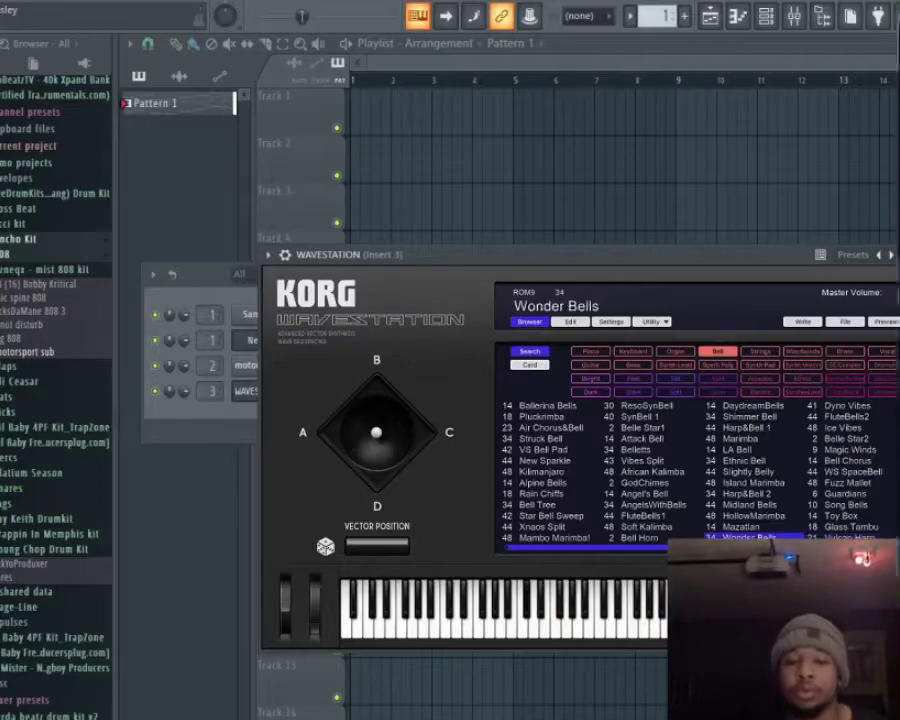
{"action": "left_click", "coordinate": [662, 539]}
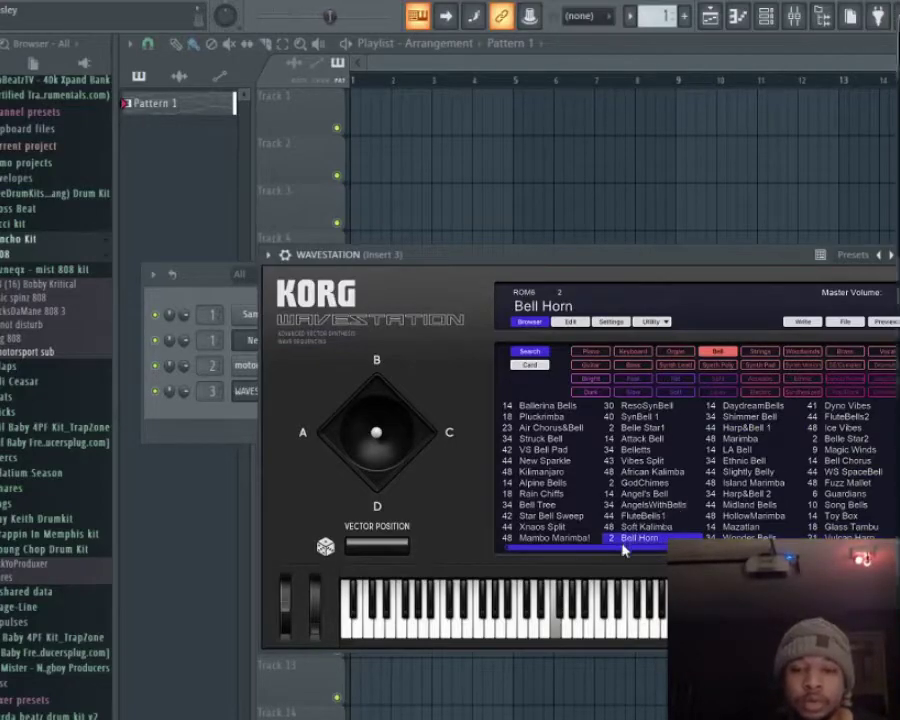
{"action": "left_click", "coordinate": [577, 540]}
{"action": "left_click", "coordinate": [567, 528]}
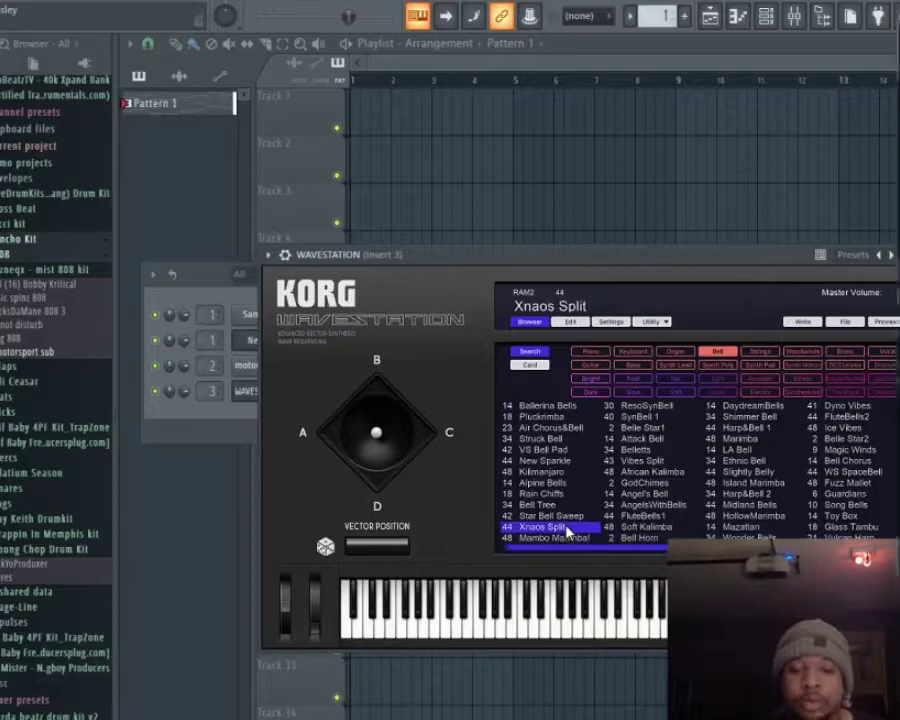
{"action": "left_click", "coordinate": [566, 517]}
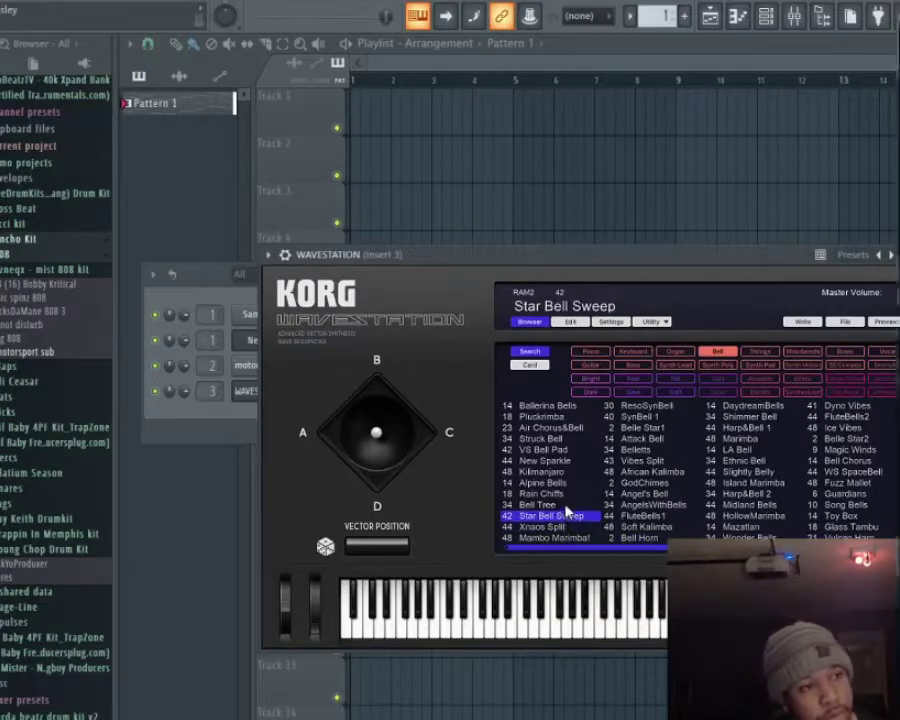
Isolate Insert 3 and Insert 4 in the mixer and lower the level of Insert 3 slightly.
{"action": "left_click", "coordinate": [792, 18]}
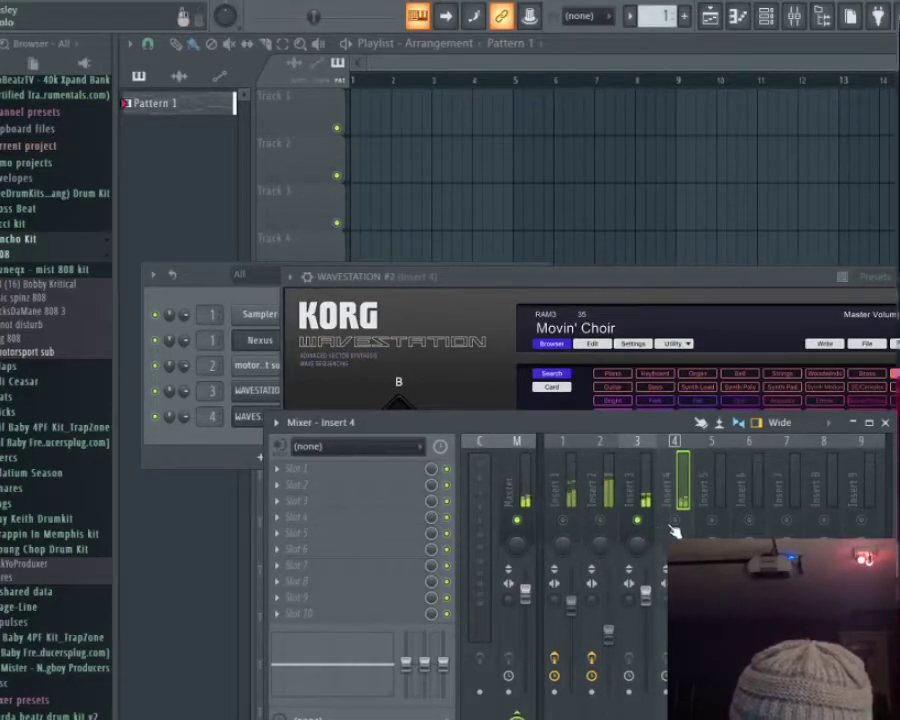
{"action": "left_click", "coordinate": [646, 597]}
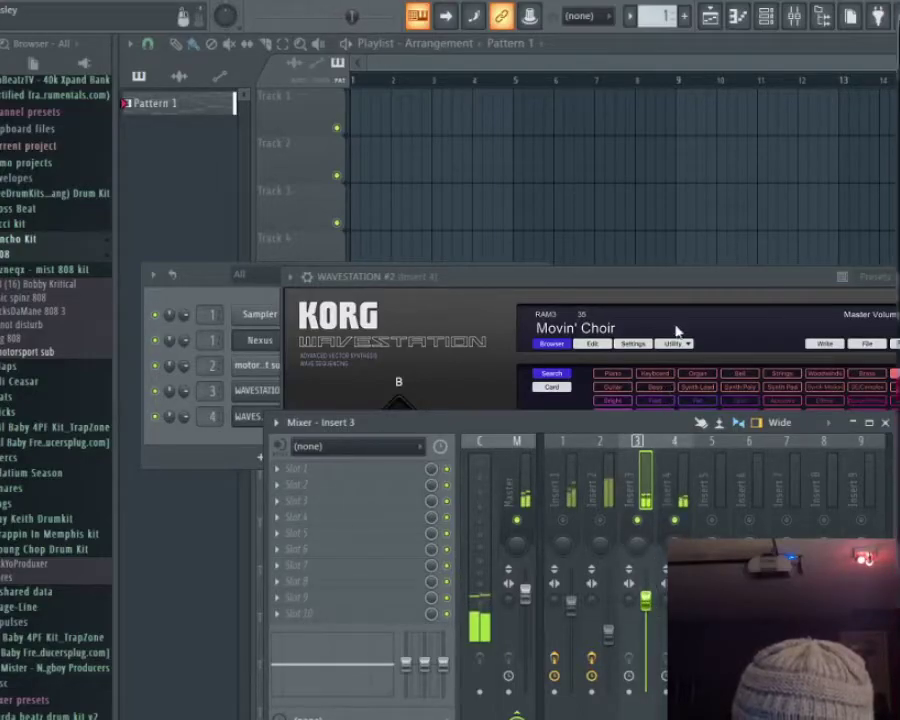
Audition VectorVox in WAVESTATION #2 and switch the sound to AnalogVox 1.
{"action": "left_click", "coordinate": [700, 349]}
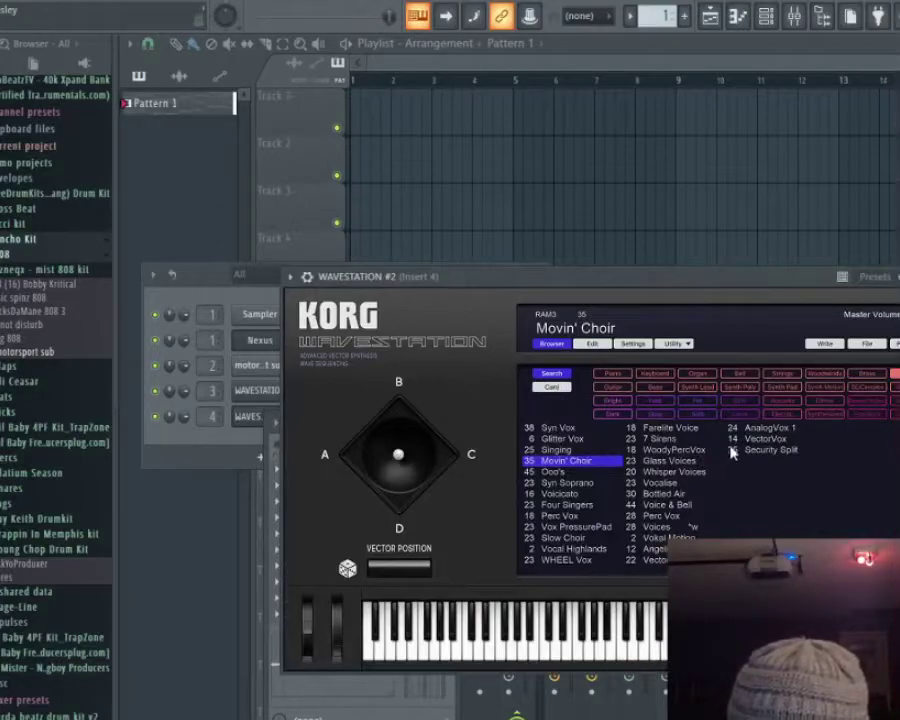
{"action": "left_click", "coordinate": [766, 438]}
{"action": "key", "text": "Up"}
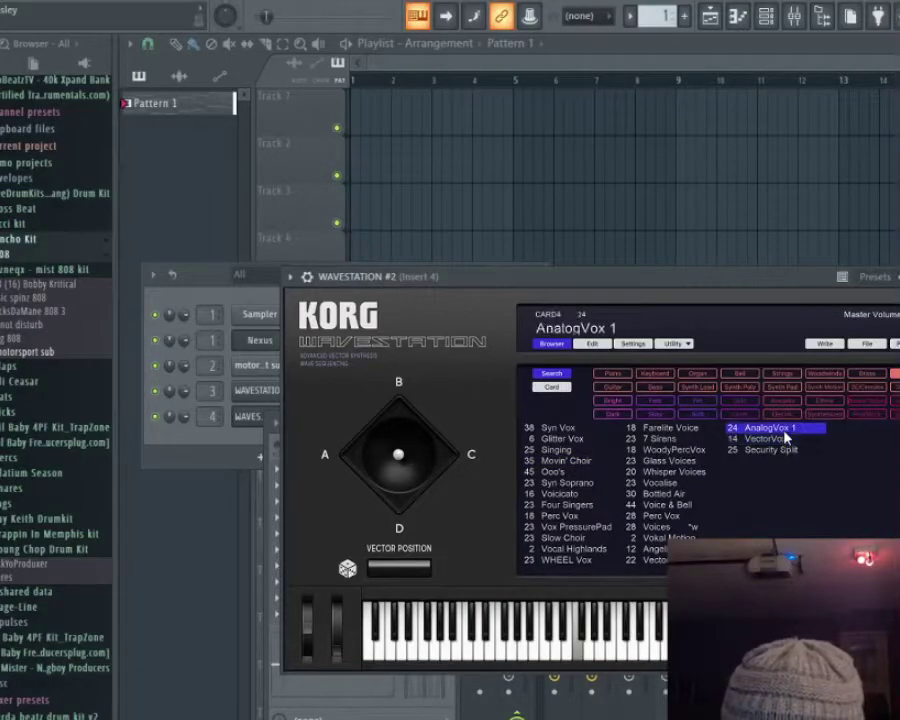
Audition the Farelite Voice and Voice & Bell presets, then load Warm Strings from the Strings category in WAVESTATION #2.
{"action": "left_click", "coordinate": [686, 430]}
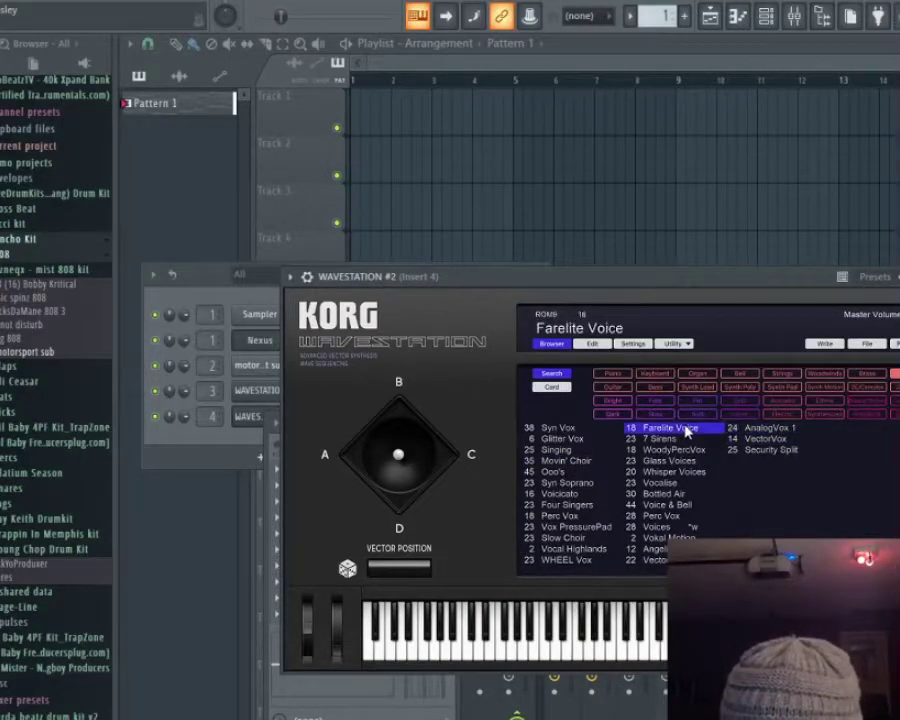
{"action": "left_click", "coordinate": [677, 508]}
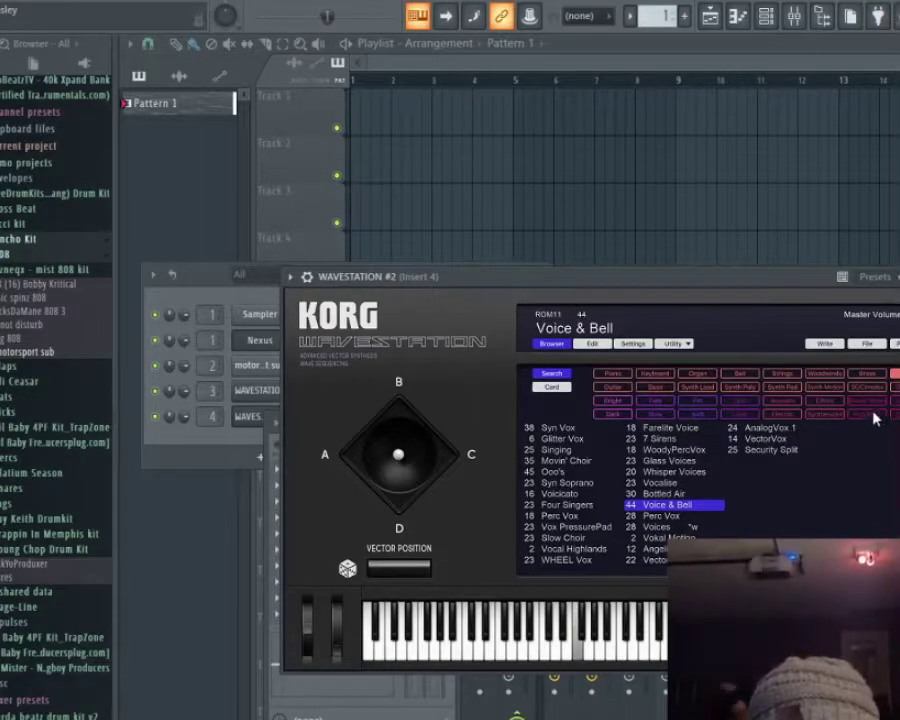
{"action": "left_click", "coordinate": [782, 373]}
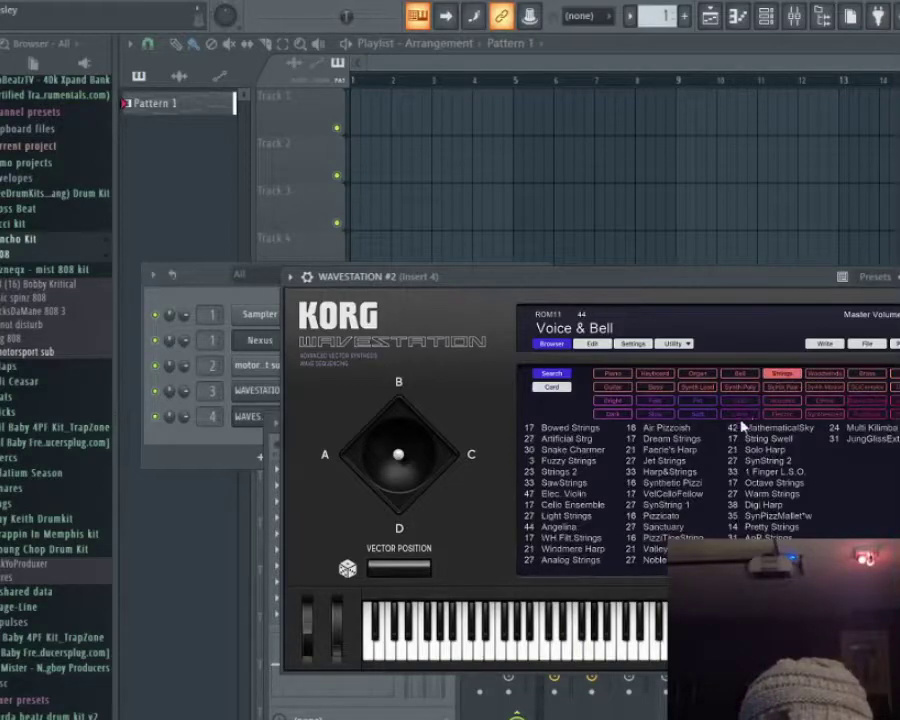
{"action": "left_click", "coordinate": [772, 471]}
{"action": "left_click", "coordinate": [760, 494]}
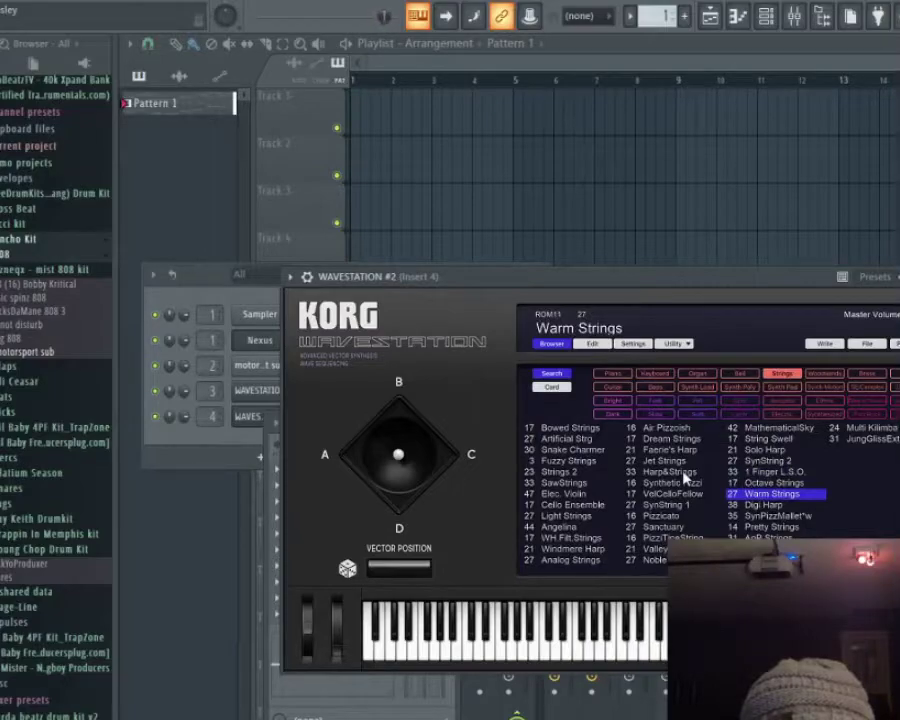
Load Fruity parametric EQ 2 into the first effect slot of mixer Insert 4.
{"action": "key", "text": "F9"}
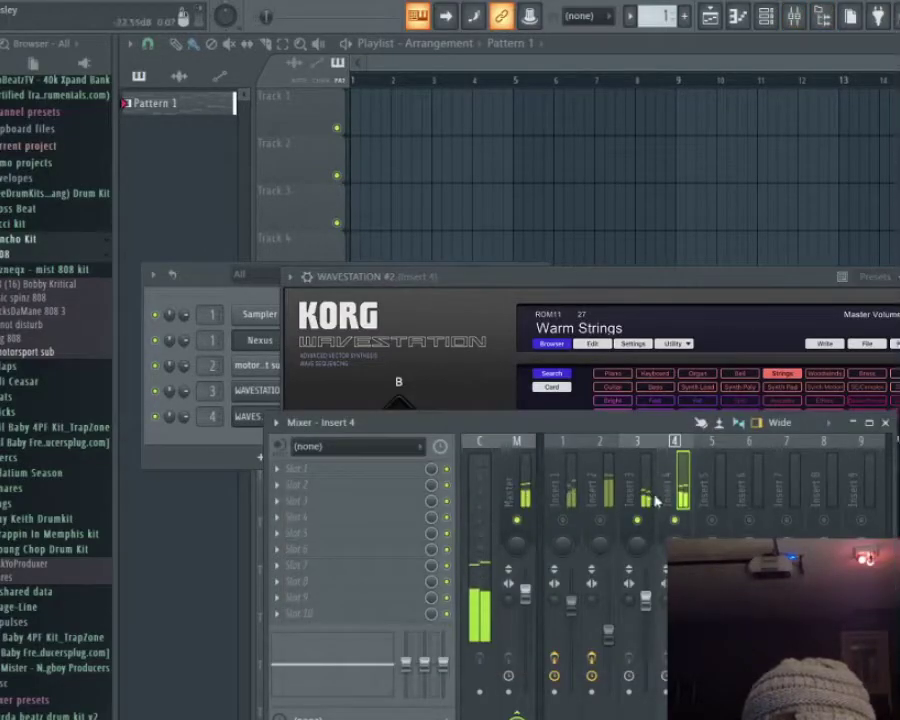
{"action": "left_click", "coordinate": [293, 470]}
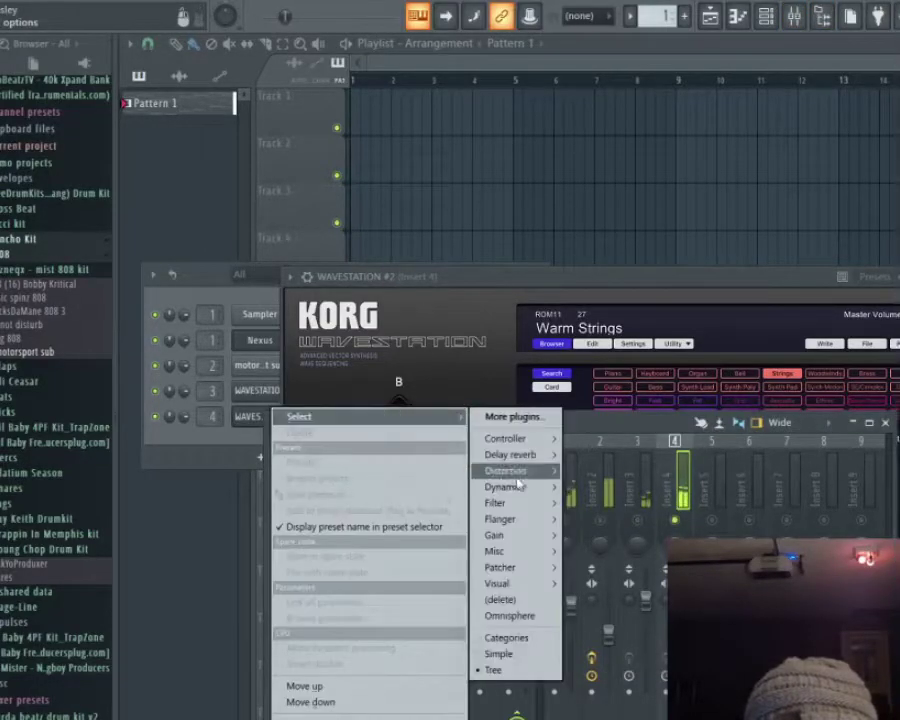
{"action": "mouse_move", "coordinate": [540, 508]}
{"action": "left_click", "coordinate": [605, 551]}
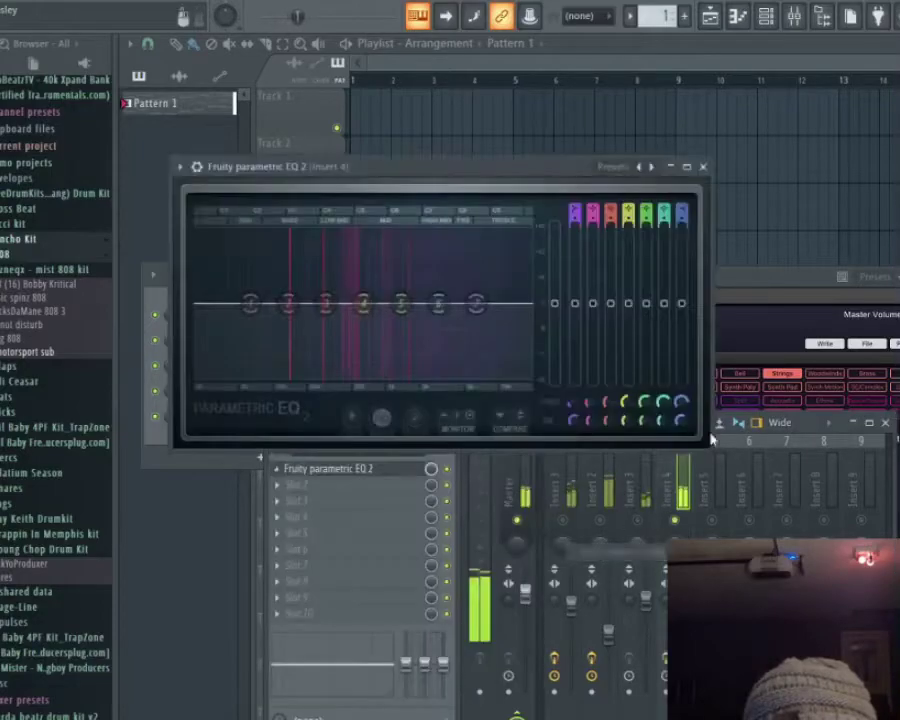
Apply the saved pian preset to the EQ, lower band 3, raise band 6 slightly, and unsolo Insert 4.
{"action": "left_click", "coordinate": [604, 170]}
{"action": "left_click", "coordinate": [627, 232]}
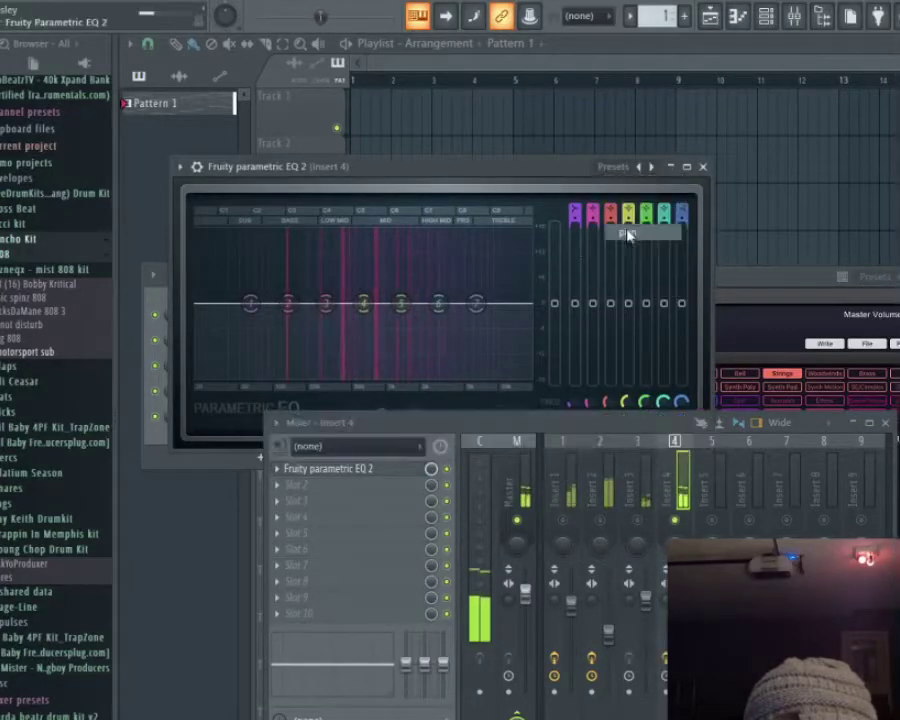
{"action": "left_click_drag", "start_coordinate": [325, 303], "coordinate": [329, 321]}
{"action": "left_click_drag", "start_coordinate": [440, 306], "coordinate": [438, 295]}
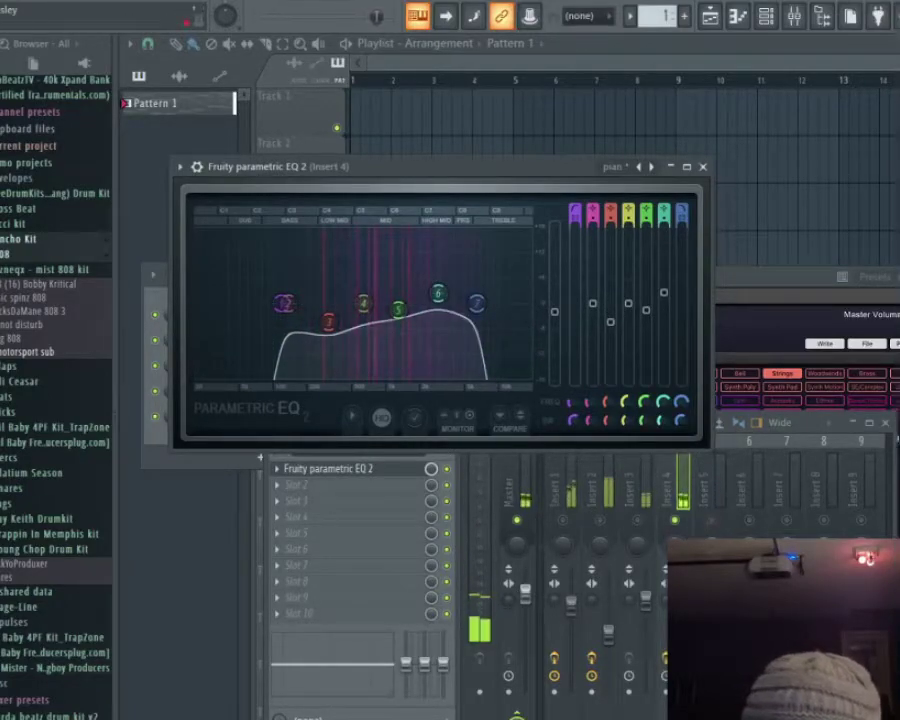
{"action": "left_click", "coordinate": [664, 524]}
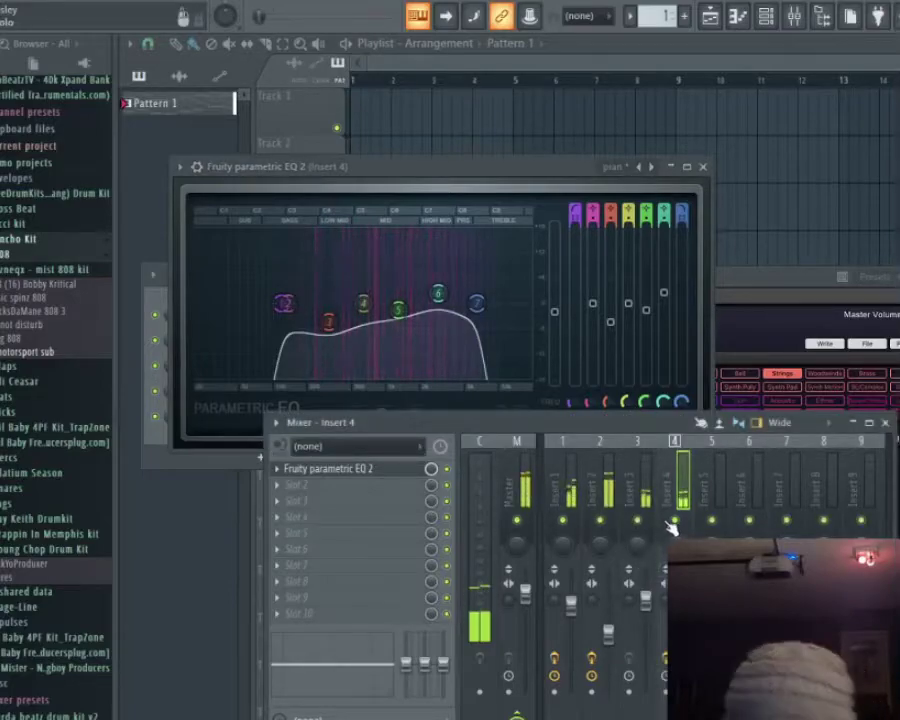
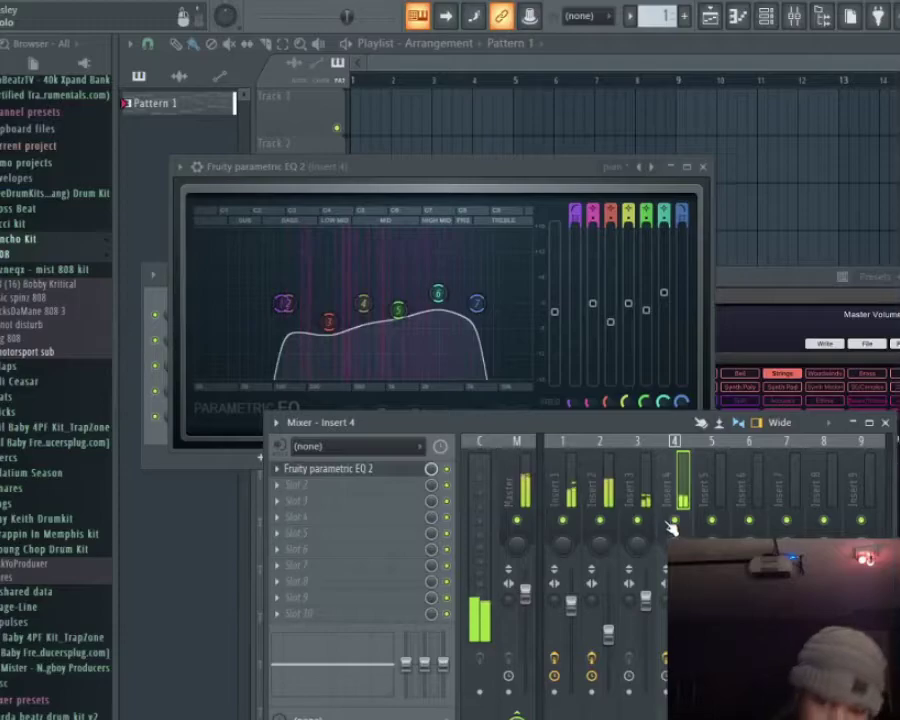
Mute Insert 2, fill the hat 2 channel every 2 steps, and check its sampler settings.
{"action": "left_click", "coordinate": [610, 515]}
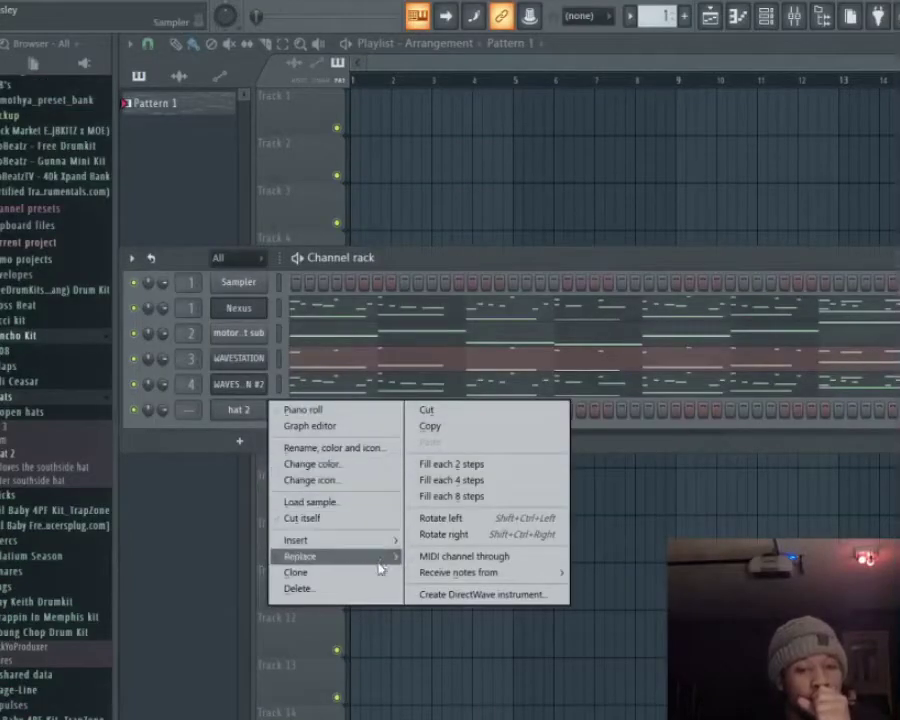
{"action": "left_click", "coordinate": [472, 466]}
{"action": "left_click", "coordinate": [238, 409]}
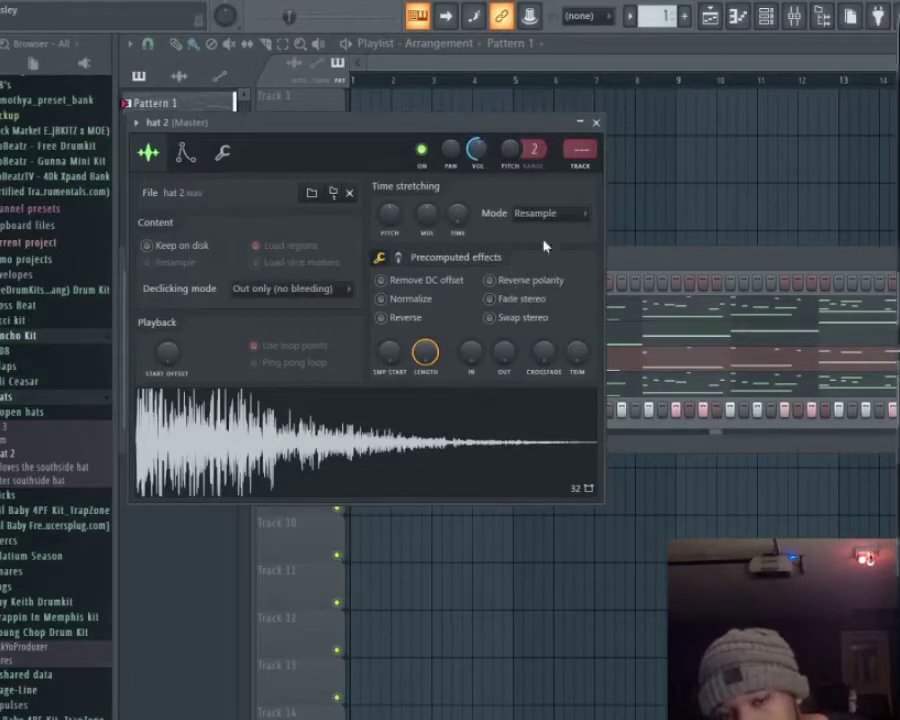
{"action": "left_click", "coordinate": [596, 123]}
Replace the hat sample with he loves the southside hat, then with softer southside hat.
{"action": "left_click_drag", "start_coordinate": [70, 470], "coordinate": [236, 418]}
{"action": "left_click", "coordinate": [238, 411]}
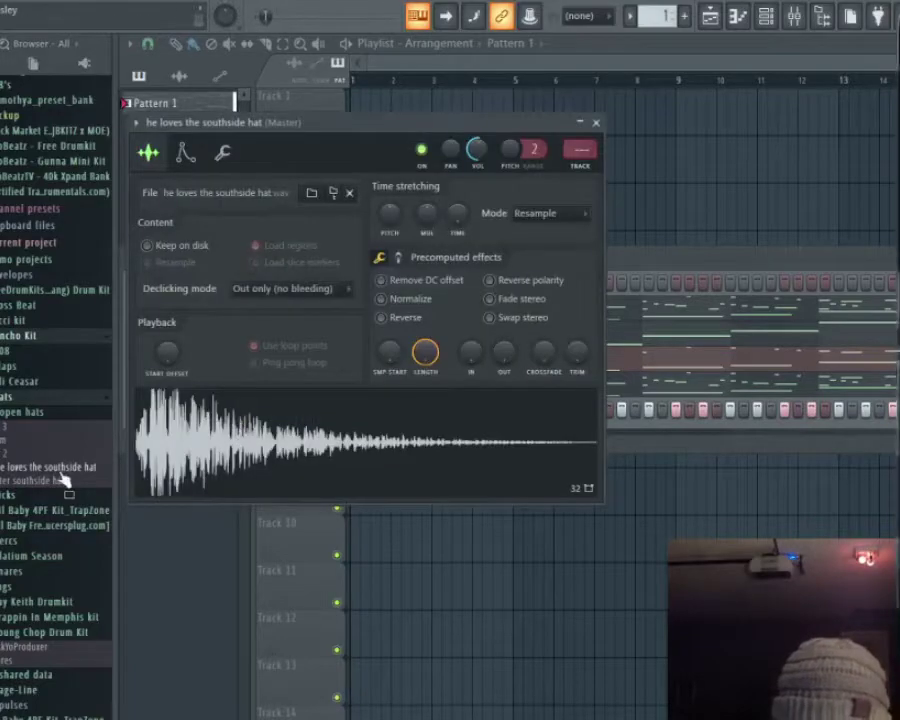
{"action": "left_click_drag", "start_coordinate": [70, 481], "coordinate": [694, 414]}
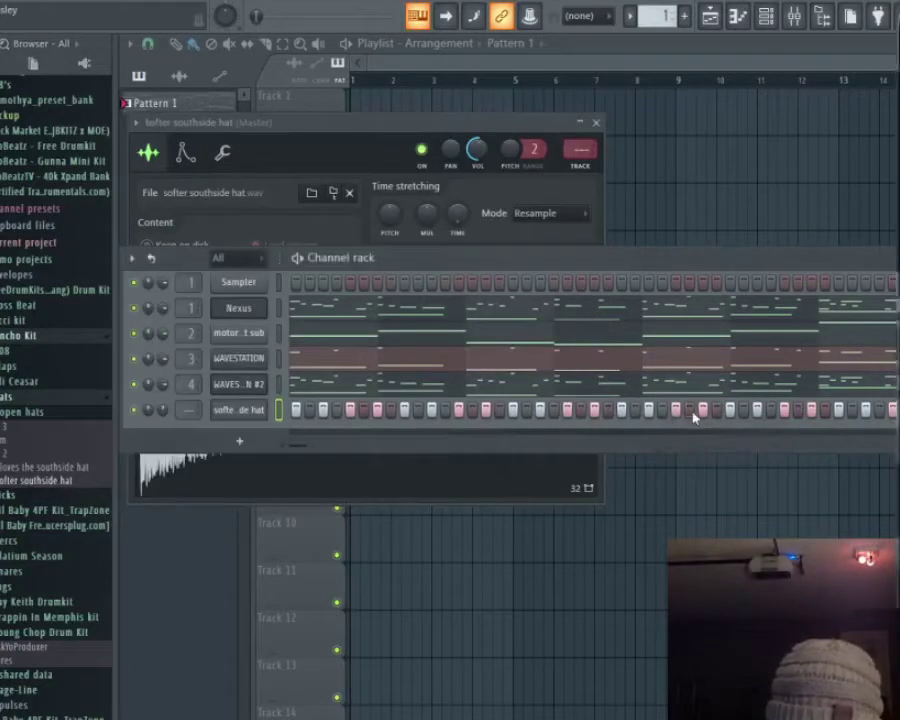
{"action": "left_click", "coordinate": [238, 410]}
Route the softer southside hat channel to mixer track 5 and show the mixer.
{"action": "left_click_drag", "start_coordinate": [185, 418], "coordinate": [183, 404]}
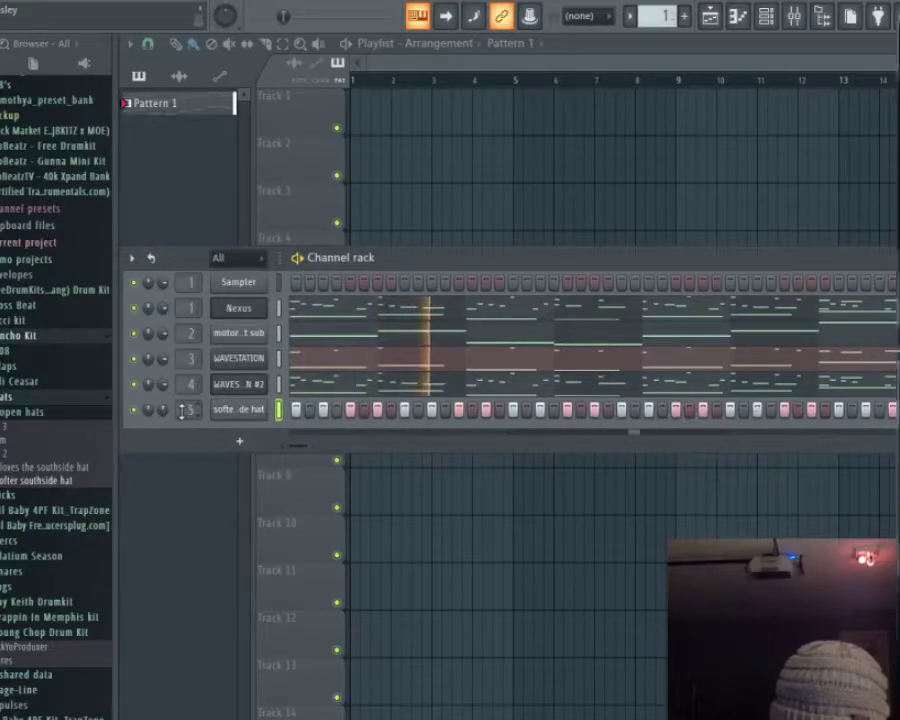
{"action": "left_click", "coordinate": [793, 16]}
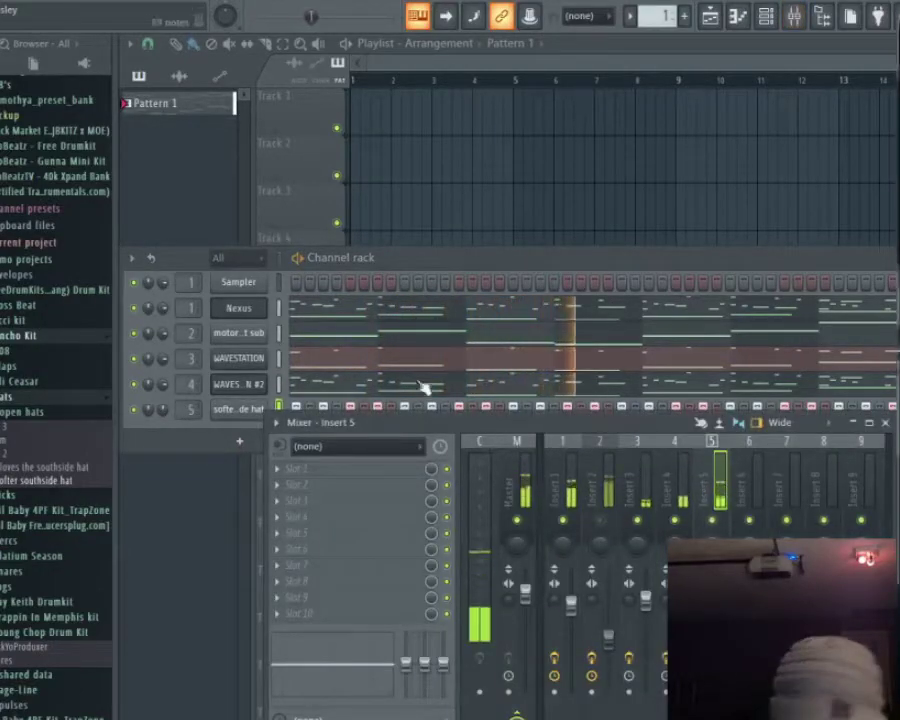
Add the YC-Clap sample from the Claps folder as a new channel and place claps on steps 9 and 25.
{"action": "left_click", "coordinate": [458, 268]}
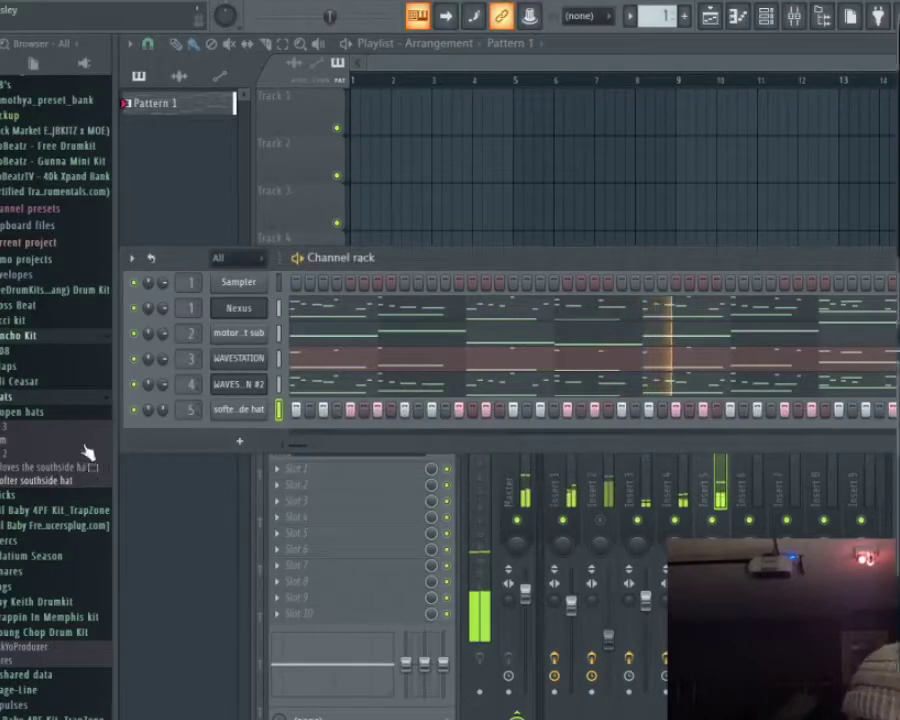
{"action": "left_click", "coordinate": [45, 556]}
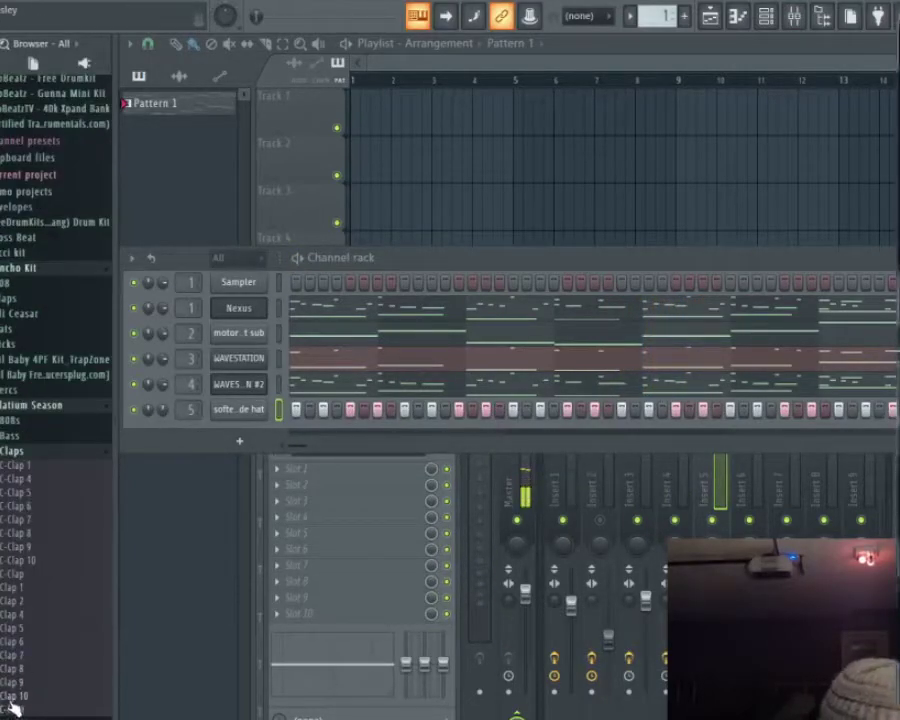
{"action": "left_click_drag", "start_coordinate": [14, 710], "coordinate": [280, 432]}
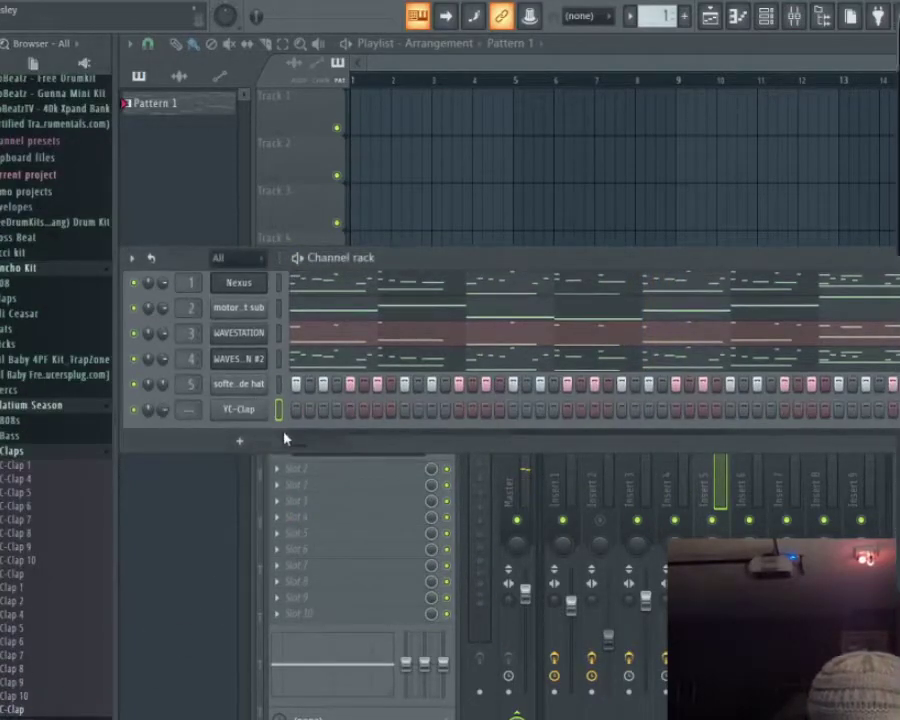
{"action": "left_click", "coordinate": [404, 409]}
{"action": "left_click", "coordinate": [621, 409]}
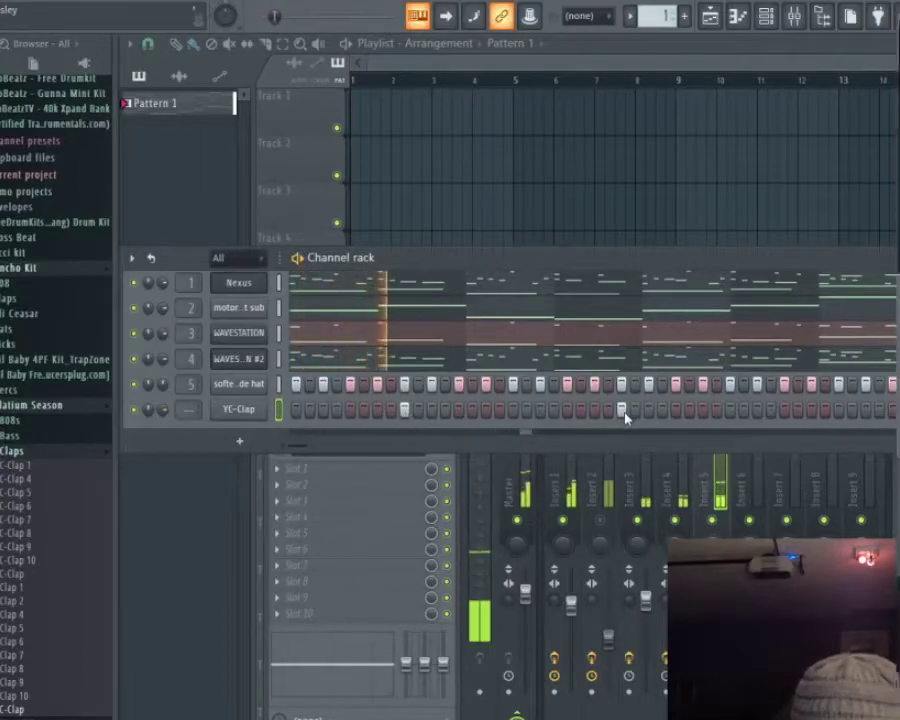
Continue the clap every 16 steps through the rest of the pattern and route YC-Clap to mixer track 6.
{"action": "scroll", "coordinate": [583, 440], "scroll_direction": "right", "scroll_amount": 2}
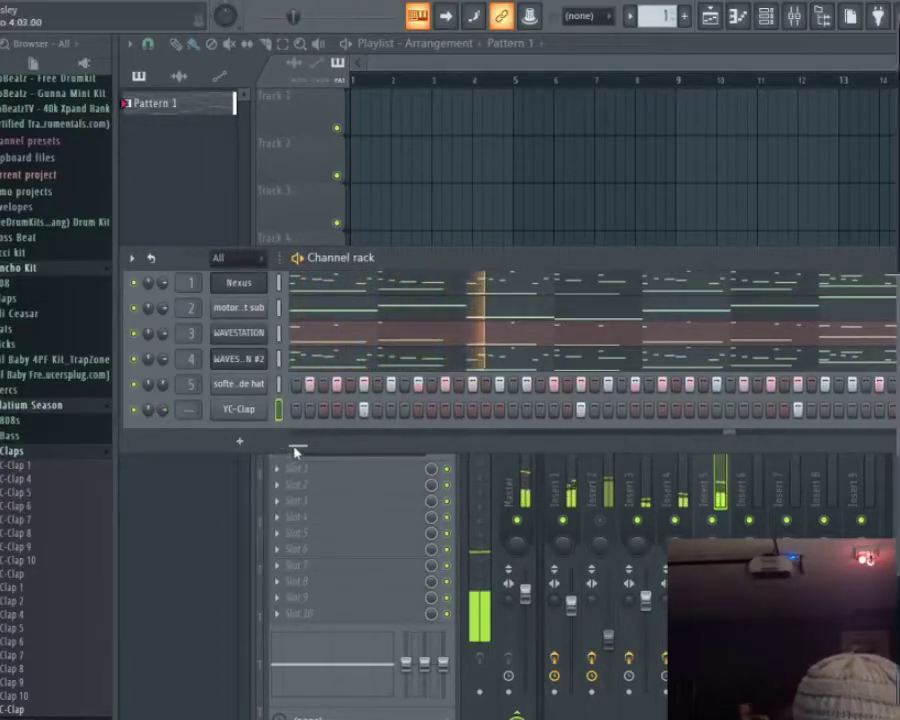
{"action": "scroll", "coordinate": [583, 443], "scroll_direction": "left", "scroll_amount": 8}
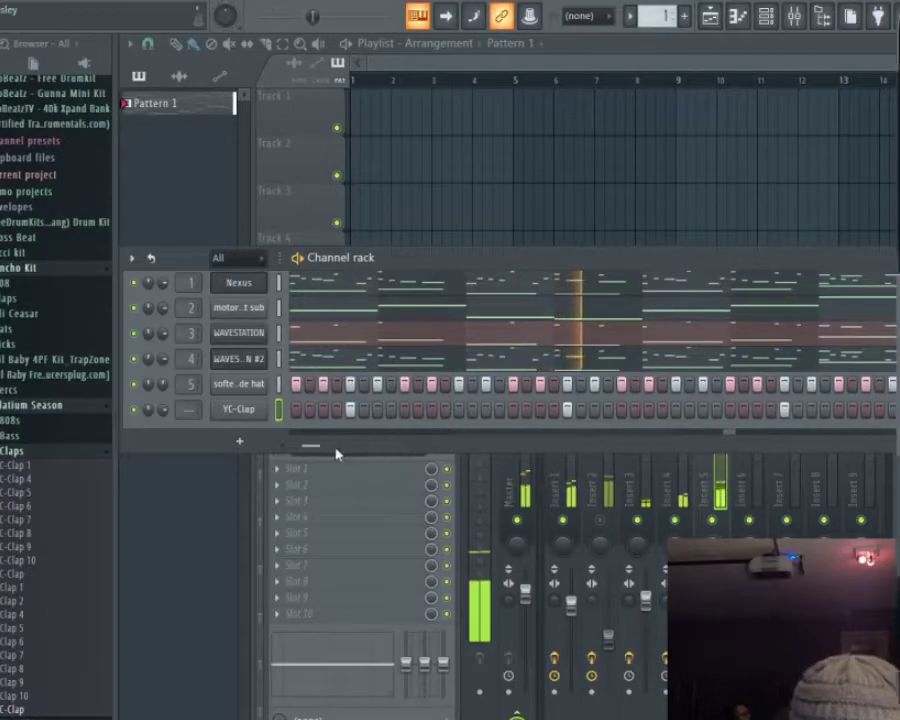
{"action": "scroll", "coordinate": [763, 422], "scroll_direction": "right", "scroll_amount": 1}
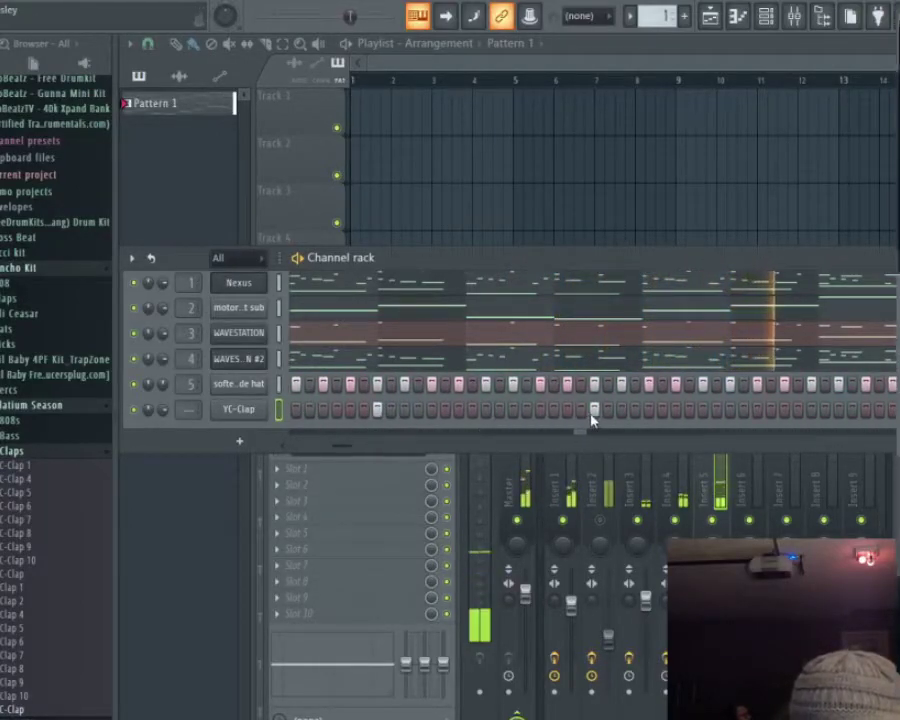
{"action": "scroll", "coordinate": [595, 416], "scroll_direction": "left", "scroll_amount": 6}
{"action": "scroll", "coordinate": [568, 419], "scroll_direction": "left", "scroll_amount": 8}
{"action": "left_click_drag", "start_coordinate": [355, 450], "coordinate": [791, 430]}
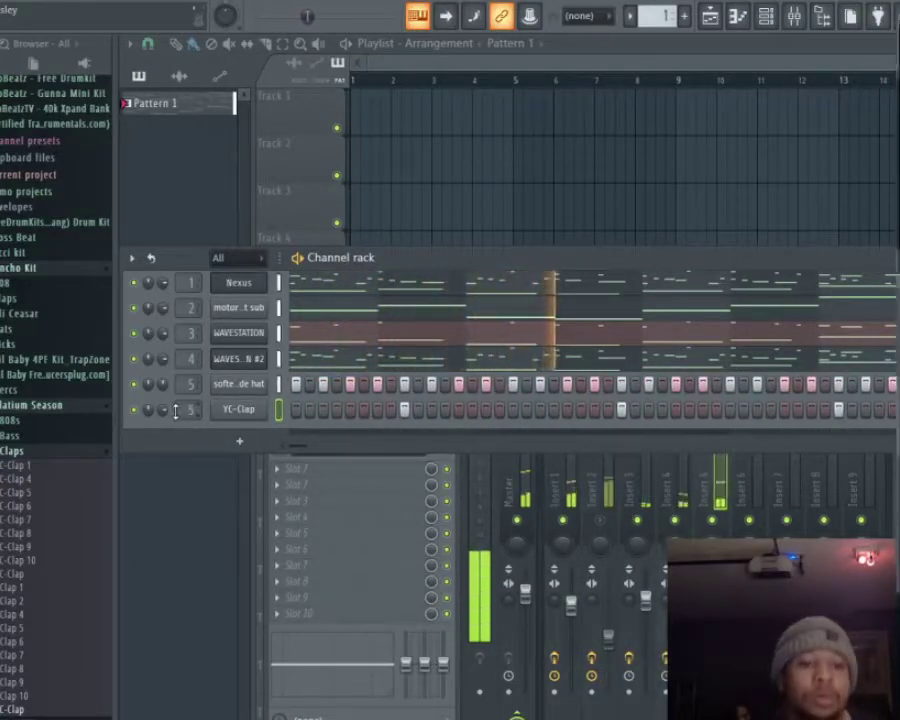
Add the triangle percussion sample as a new channel, lower its volume, and begin its step pattern.
{"action": "left_click", "coordinate": [14, 389]}
{"action": "left_click", "coordinate": [28, 452]}
{"action": "left_click_drag", "start_coordinate": [28, 452], "coordinate": [241, 434]}
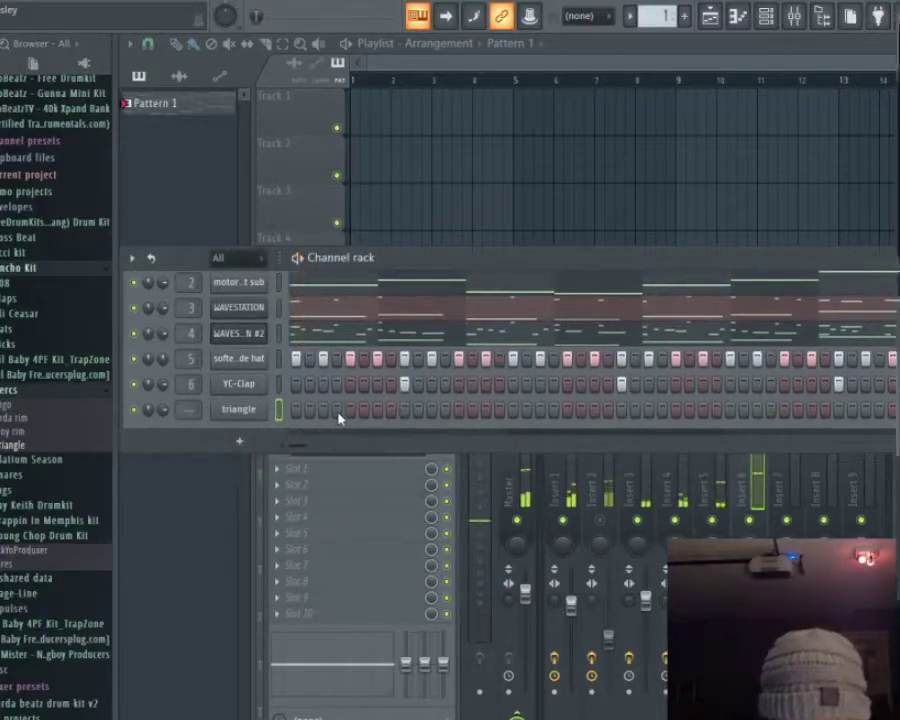
{"action": "left_click", "coordinate": [250, 412]}
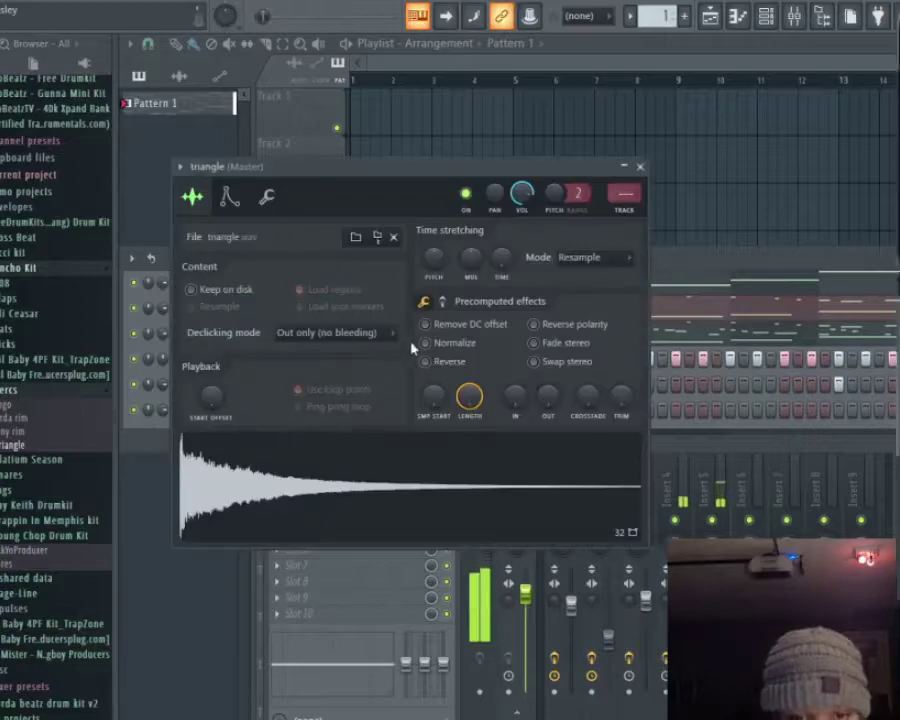
{"action": "left_click", "coordinate": [679, 257]}
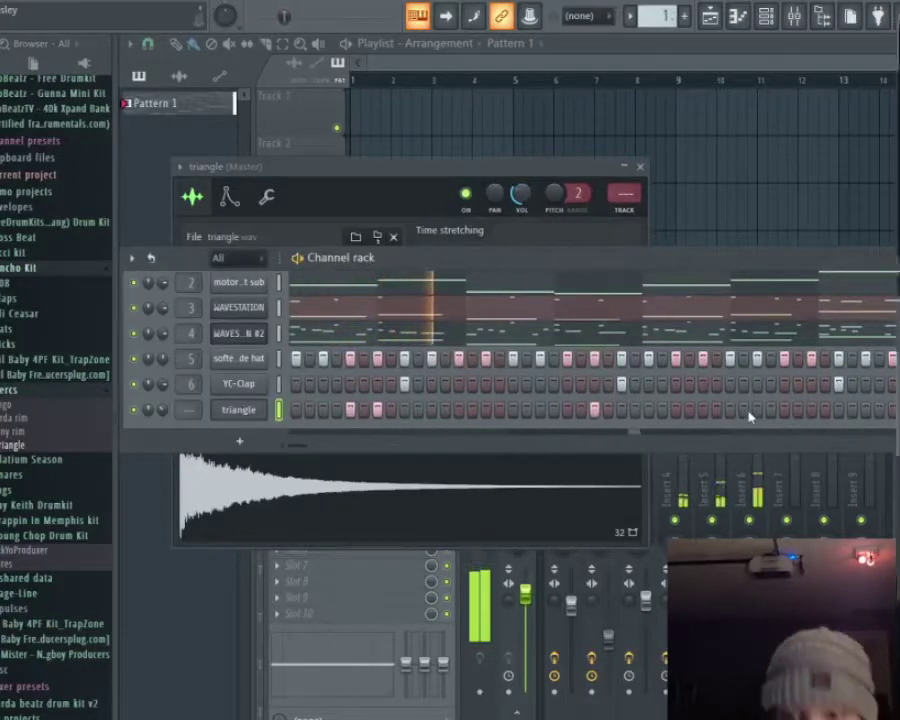
Place triangle hits on steps 37 and 39, then repeat the triangle rhythm further along the pattern.
{"action": "left_click", "coordinate": [784, 410]}
{"action": "left_click", "coordinate": [811, 410]}
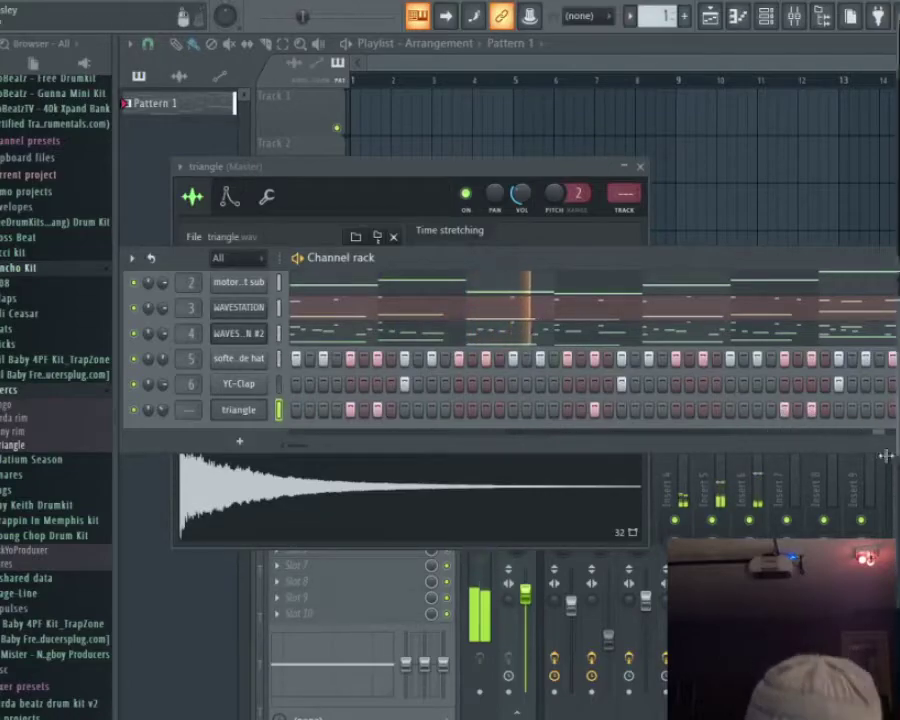
{"action": "left_click", "coordinate": [314, 446]}
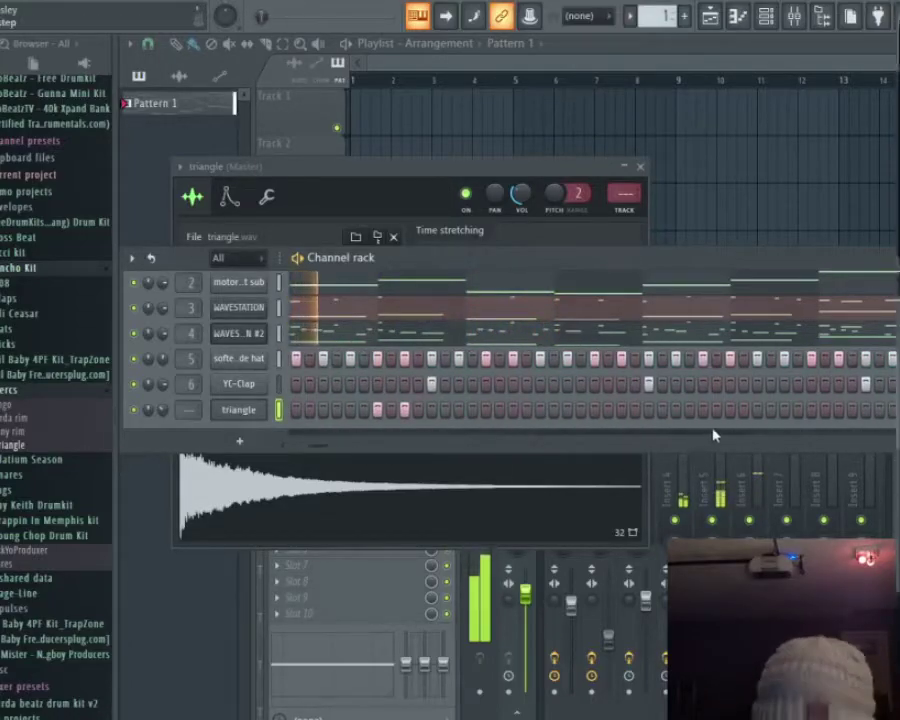
{"action": "mouse_move", "coordinate": [320, 447]}
{"action": "left_mouse_down"}
{"action": "mouse_move", "coordinate": [336, 450]}
{"action": "mouse_move", "coordinate": [321, 460]}
{"action": "left_mouse_up"}
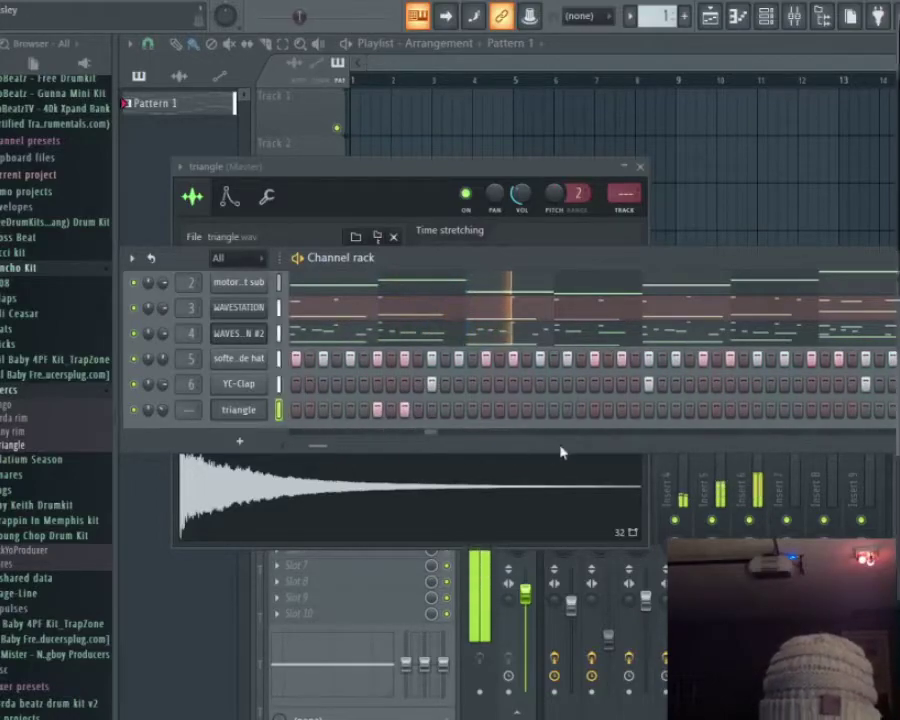
{"action": "left_click", "coordinate": [621, 409]}
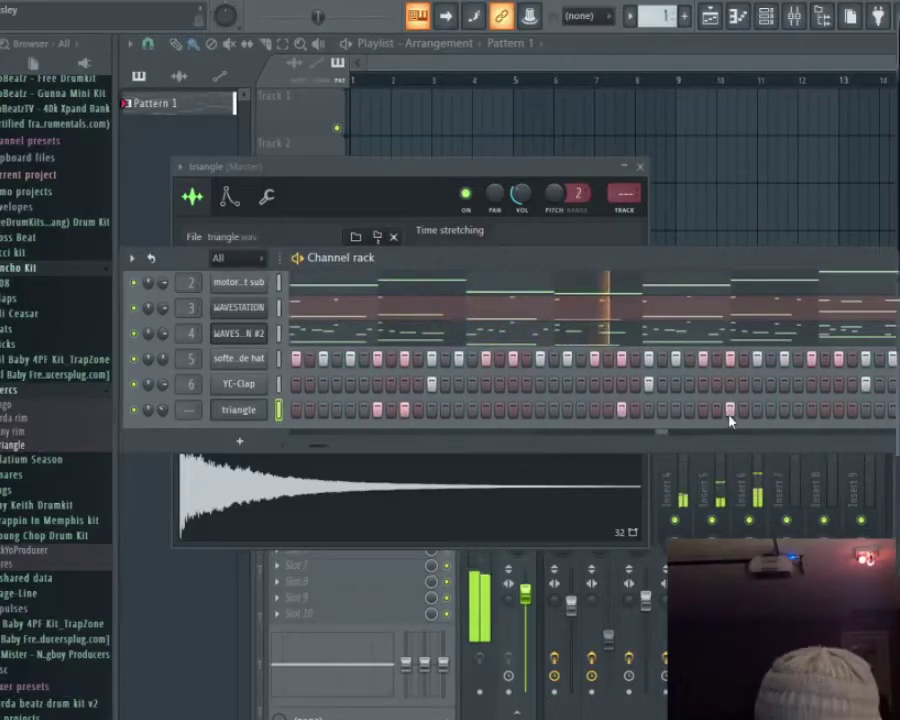
{"action": "left_click", "coordinate": [703, 410]}
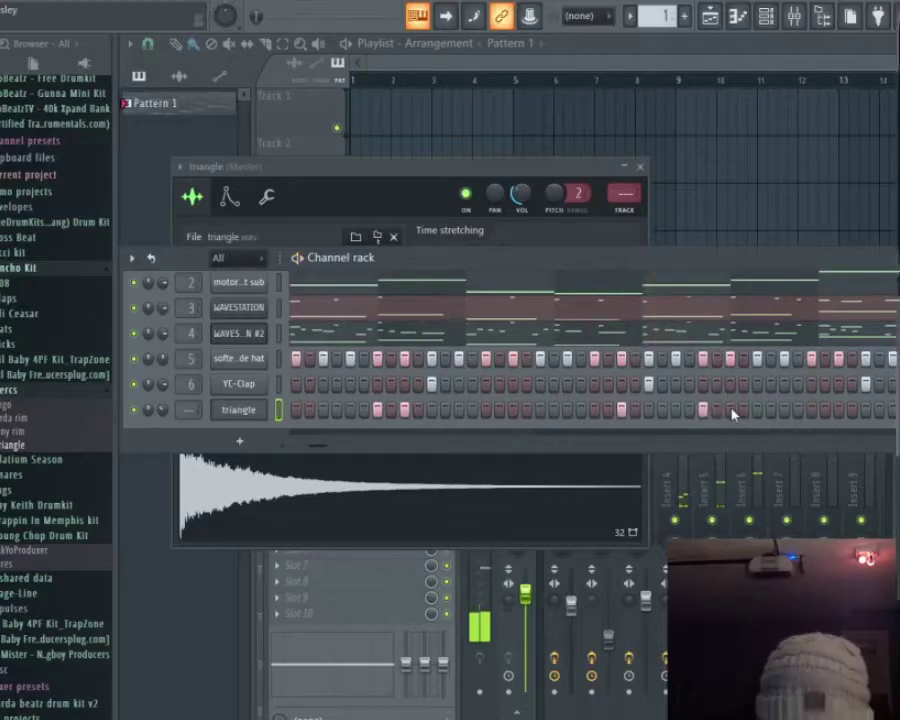
{"action": "left_click", "coordinate": [703, 410]}
{"action": "left_click", "coordinate": [730, 410]}
Route the triangle channel to mixer track 7.
{"action": "scroll", "coordinate": [185, 410], "scroll_direction": "up", "scroll_amount": 6}
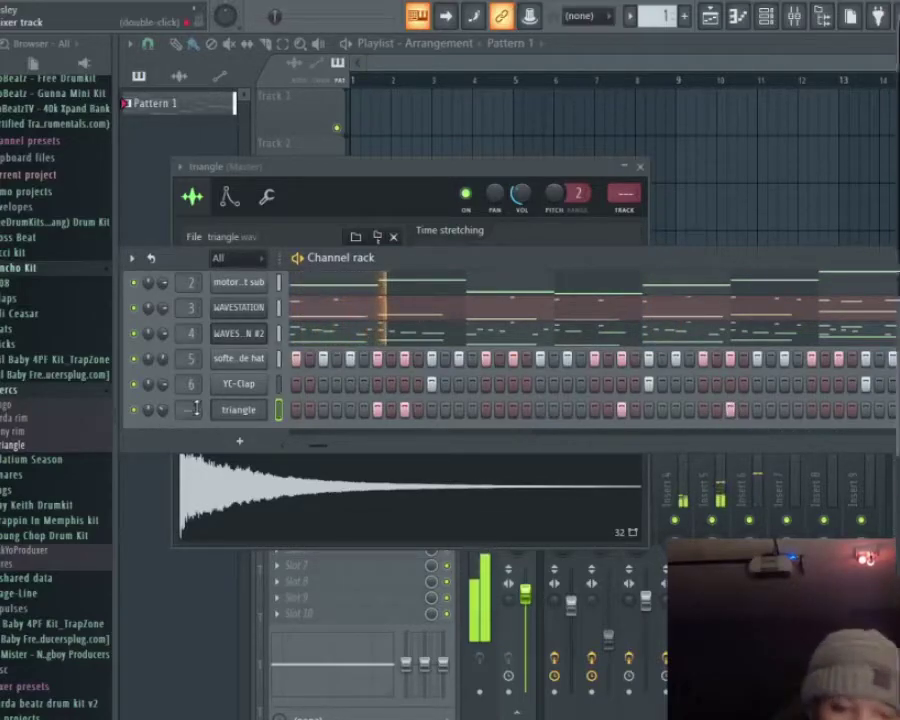
{"action": "scroll", "coordinate": [185, 410], "scroll_direction": "up", "scroll_amount": 1}
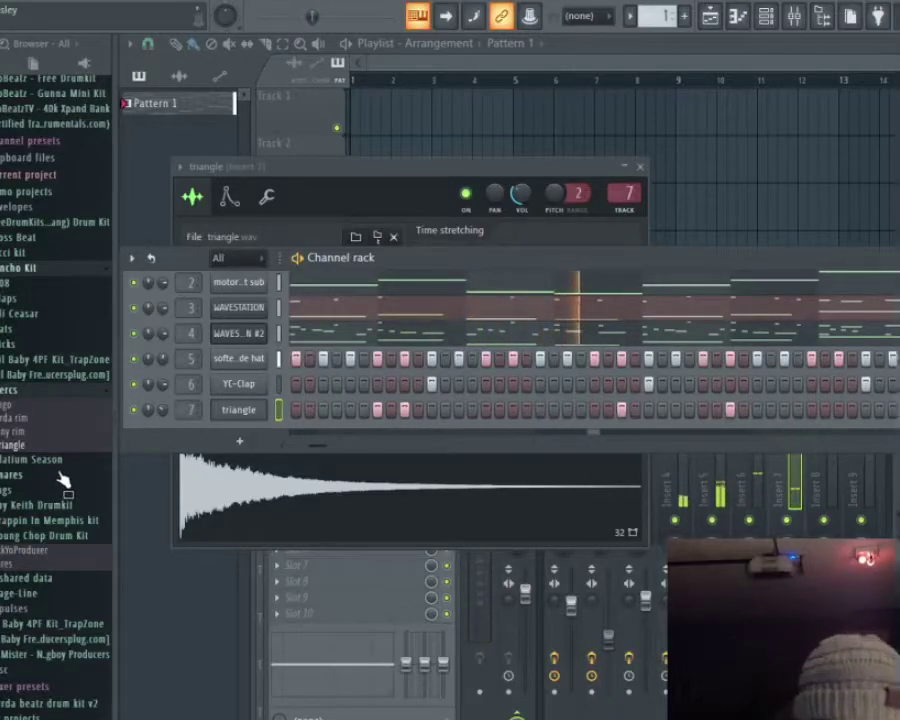
Add the generic open hat sample from the kit's hats and percs folder as a new channel and open its settings.
{"action": "left_click", "coordinate": [42, 254]}
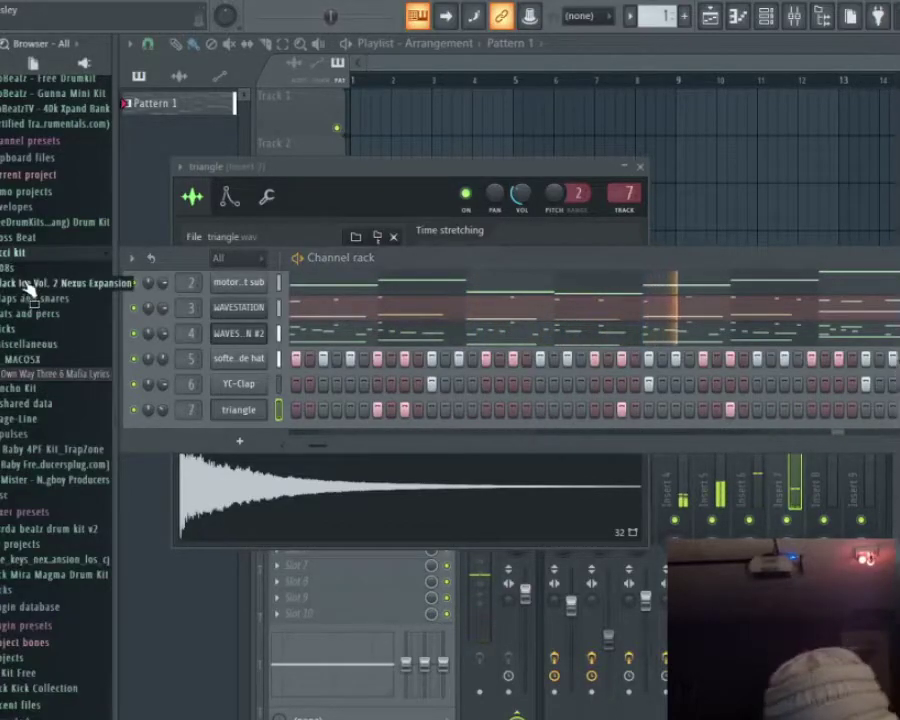
{"action": "left_click", "coordinate": [33, 272]}
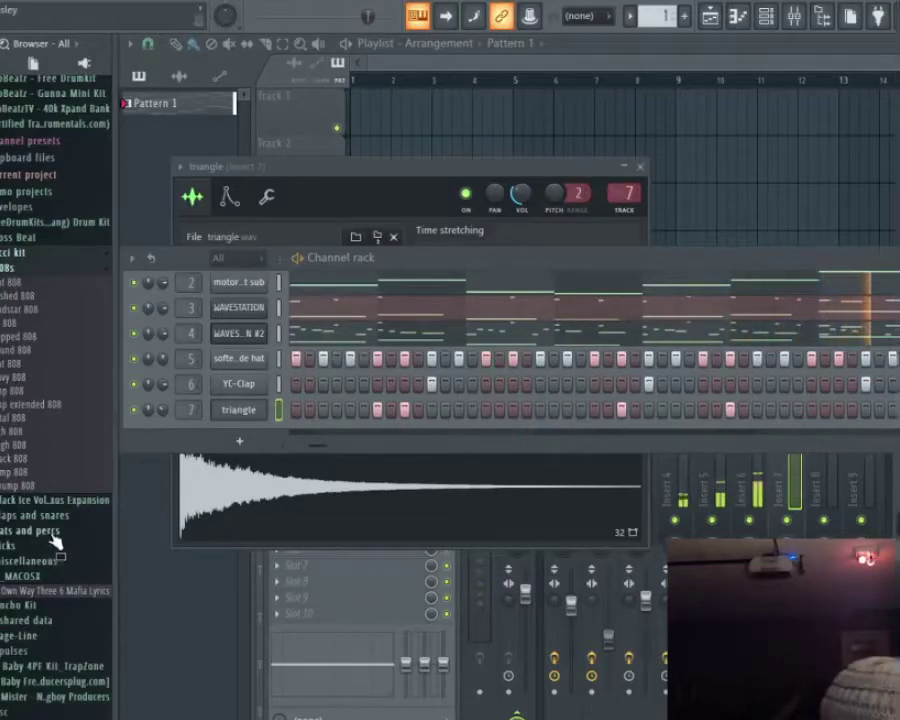
{"action": "left_click_drag", "start_coordinate": [55, 543], "coordinate": [283, 425]}
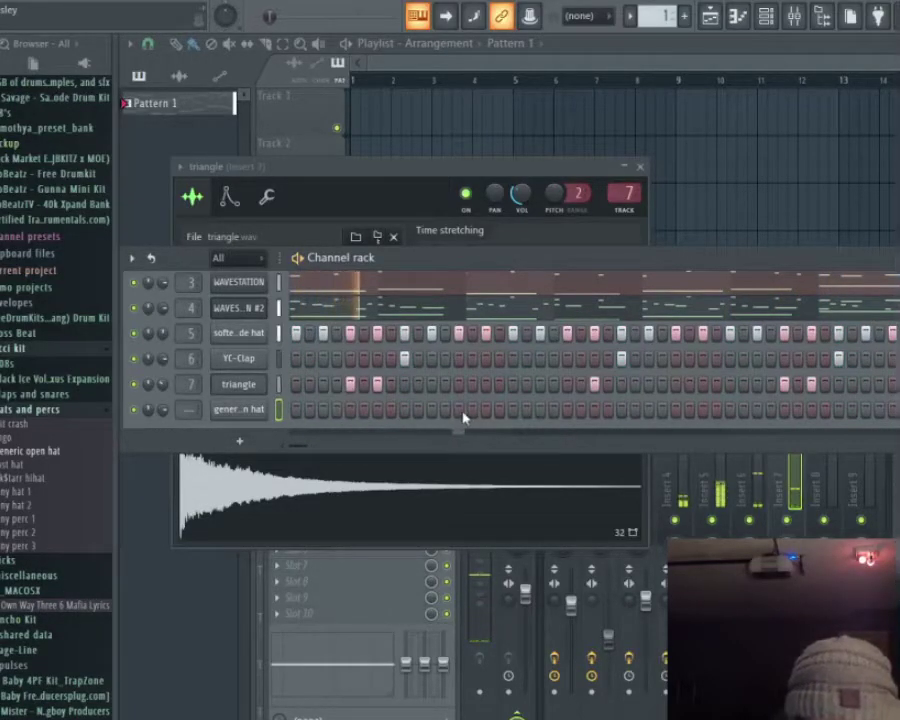
{"action": "left_click", "coordinate": [231, 395]}
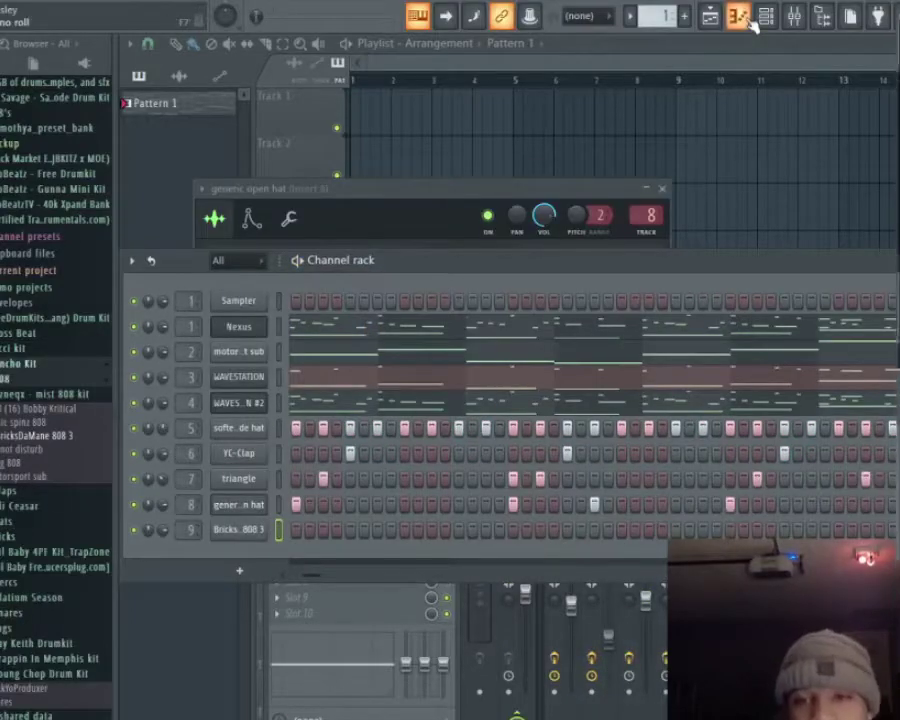
Copy the motorsport sub notes into the BricksDaMane 808 3 piano roll and play them back.
{"action": "left_click", "coordinate": [740, 16]}
{"action": "left_click", "coordinate": [556, 48]}
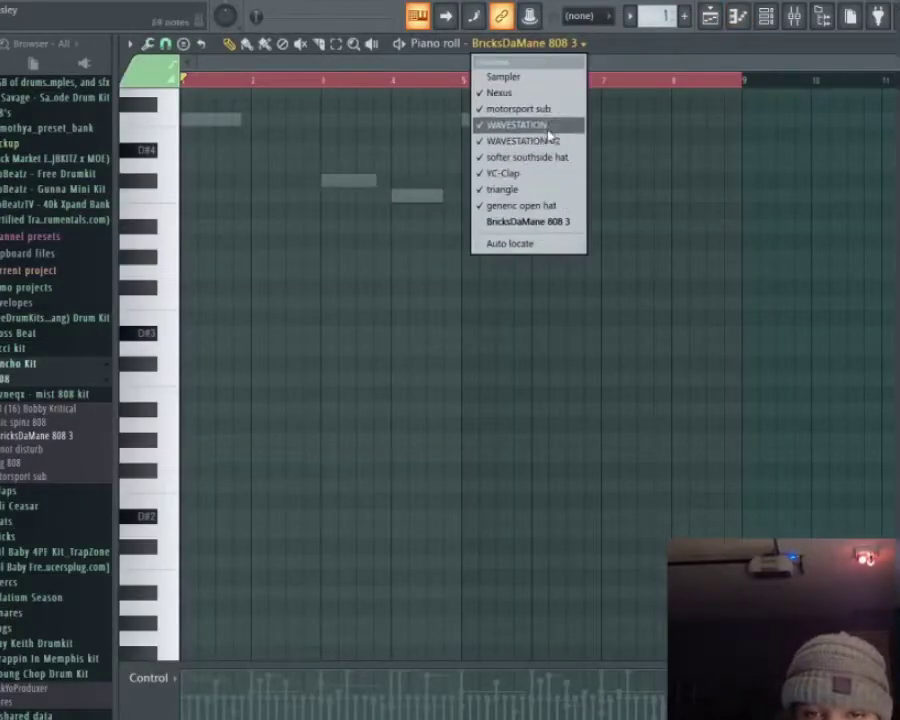
{"action": "left_click", "coordinate": [531, 108]}
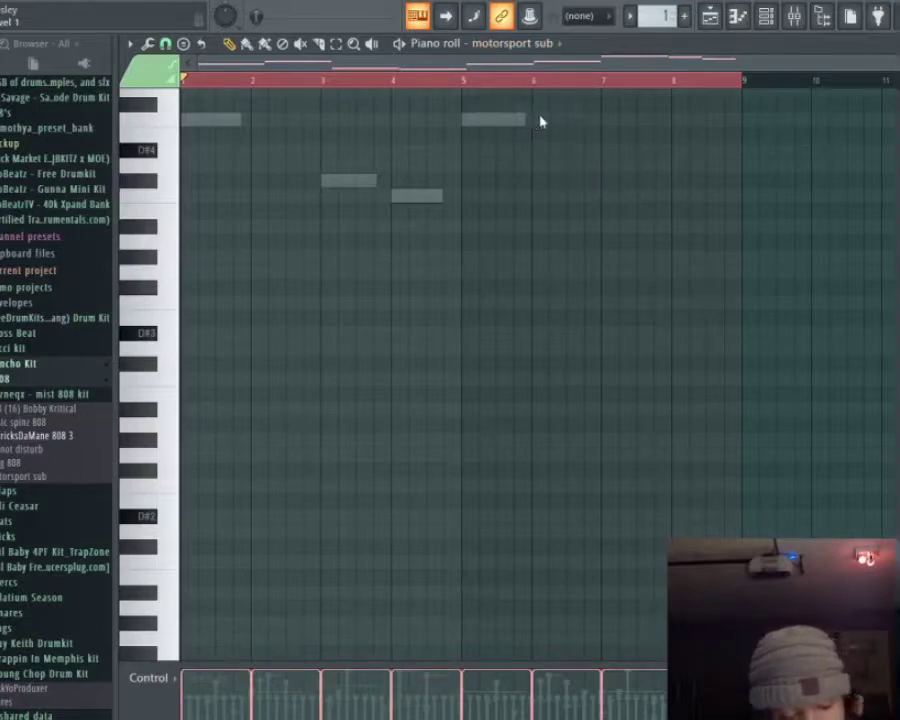
{"action": "left_click", "coordinate": [534, 45]}
{"action": "left_click", "coordinate": [540, 221]}
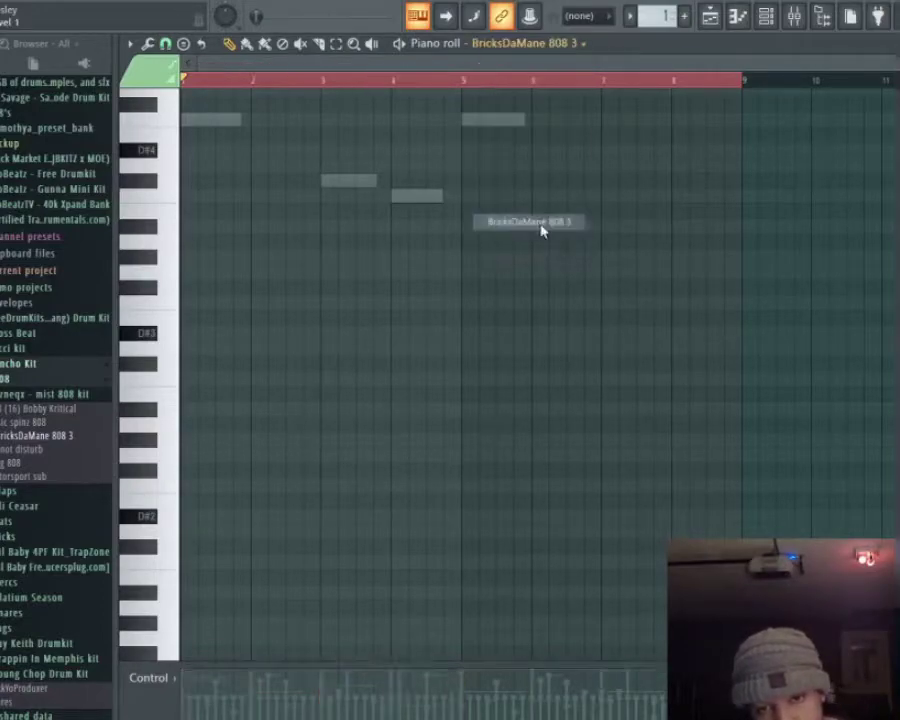
{"action": "key", "text": "space"}
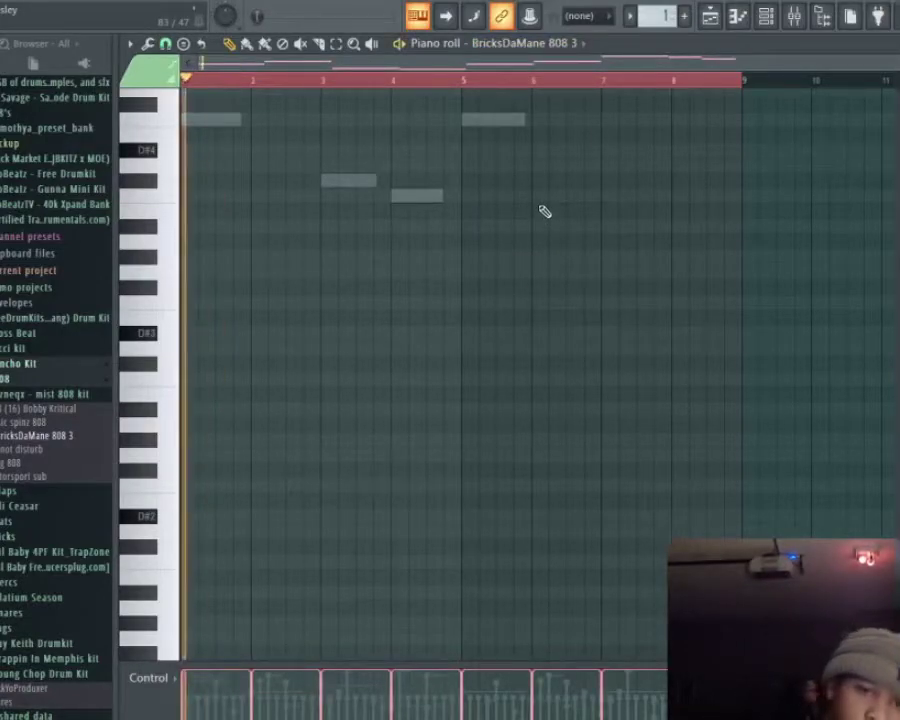
{"action": "scroll", "coordinate": [337, 258], "scroll_direction": "up", "scroll_amount": 5}
{"action": "key", "text": "space"}
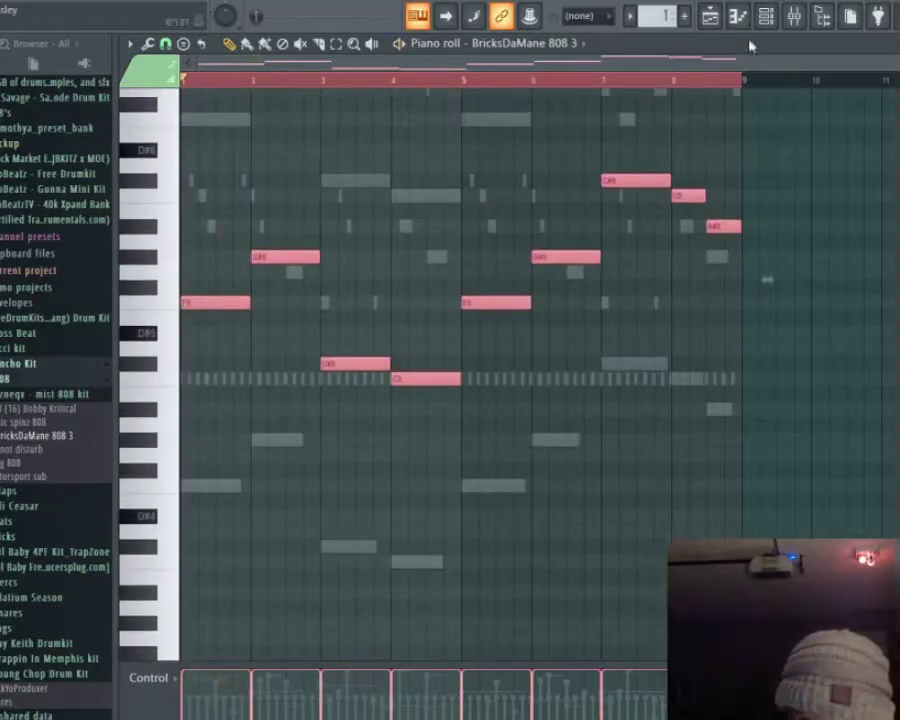
Check the 808's mixer level during playback, and chop its long notes into shorter rhythmic hits.
{"action": "left_click", "coordinate": [795, 17]}
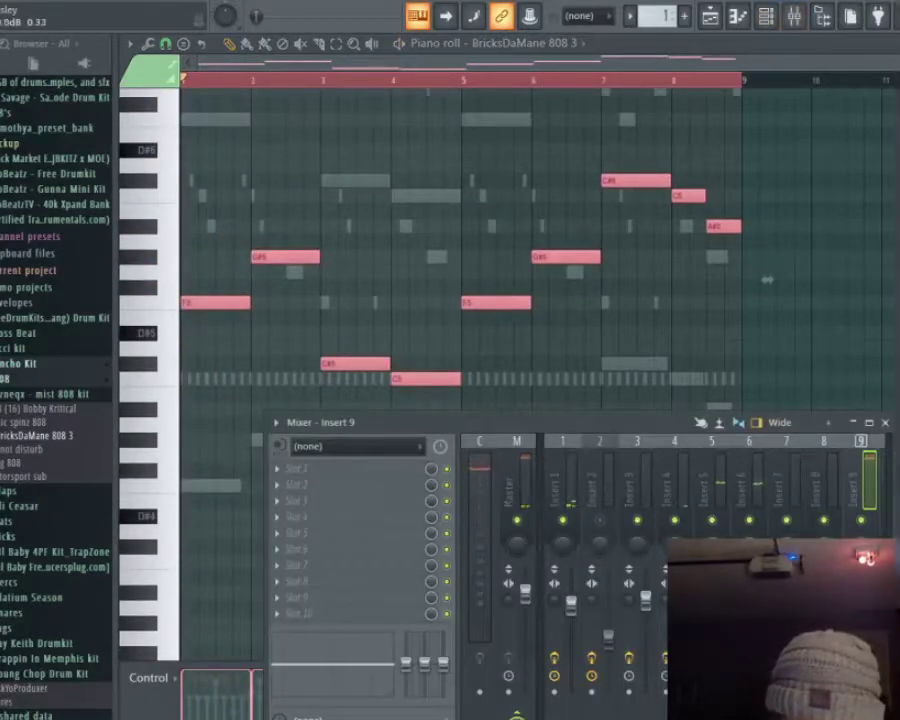
{"action": "key", "text": "space"}
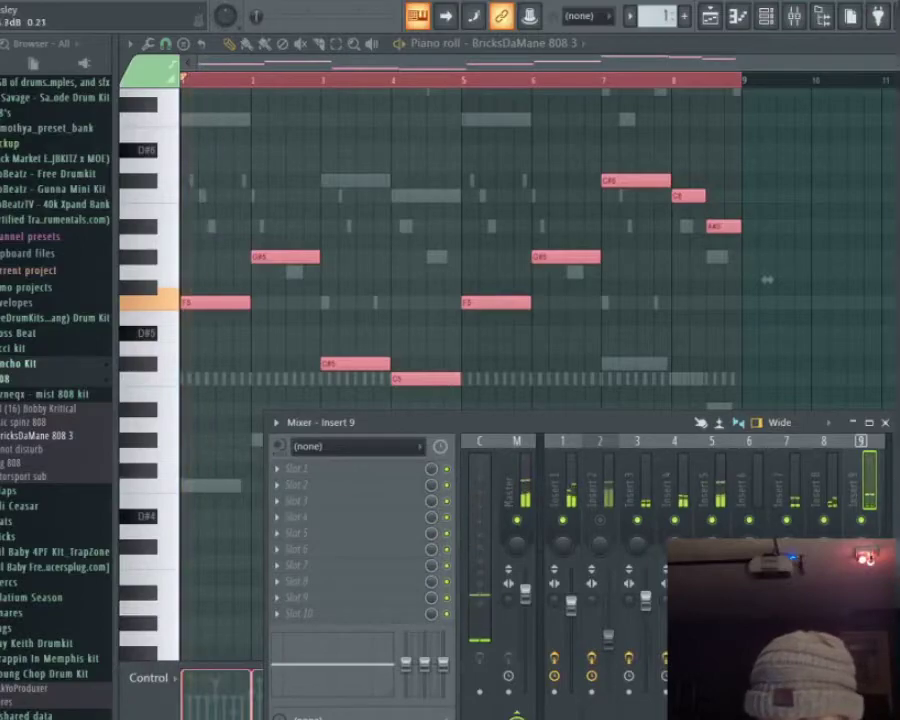
{"action": "left_click", "coordinate": [368, 309]}
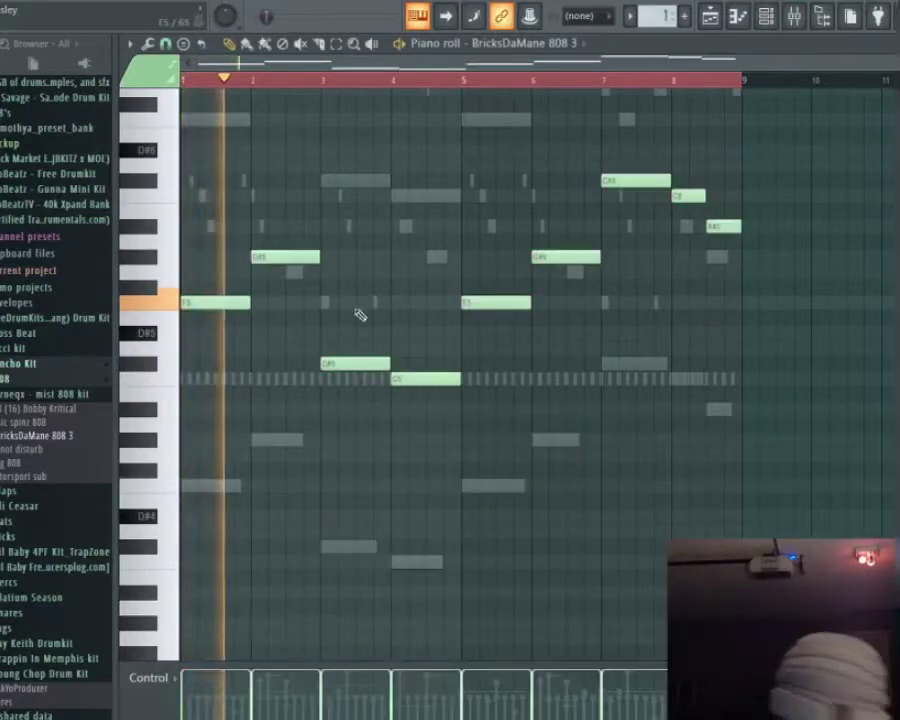
{"action": "scroll", "coordinate": [194, 422], "scroll_direction": "up", "scroll_amount": 2}
{"action": "scroll", "coordinate": [309, 371], "scroll_direction": "up", "scroll_amount": 3}
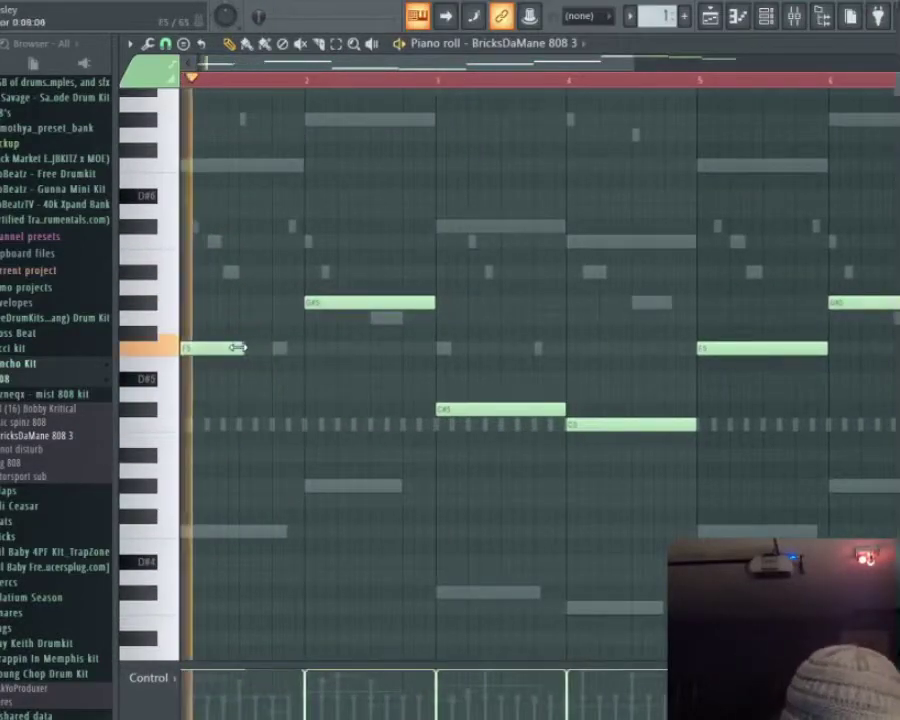
{"action": "scroll", "coordinate": [217, 362], "scroll_direction": "up", "scroll_amount": 3}
{"action": "scroll", "coordinate": [217, 362], "scroll_direction": "up", "scroll_amount": 2}
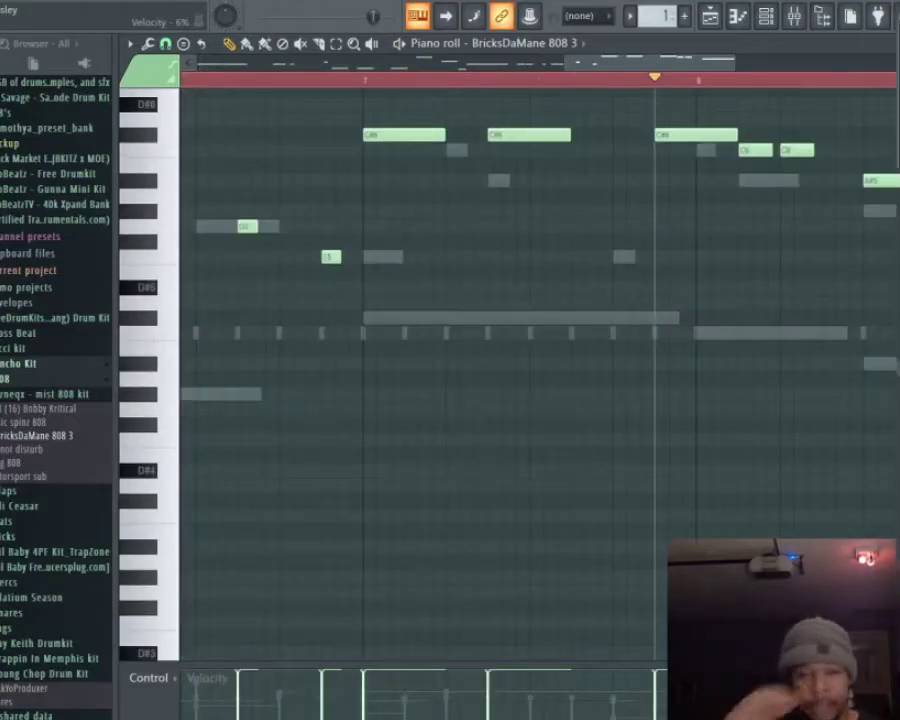
Quantize all the notes of the BricksDaMane 808 3 pattern.
{"action": "scroll", "coordinate": [647, 428], "scroll_direction": "down", "scroll_amount": 2}
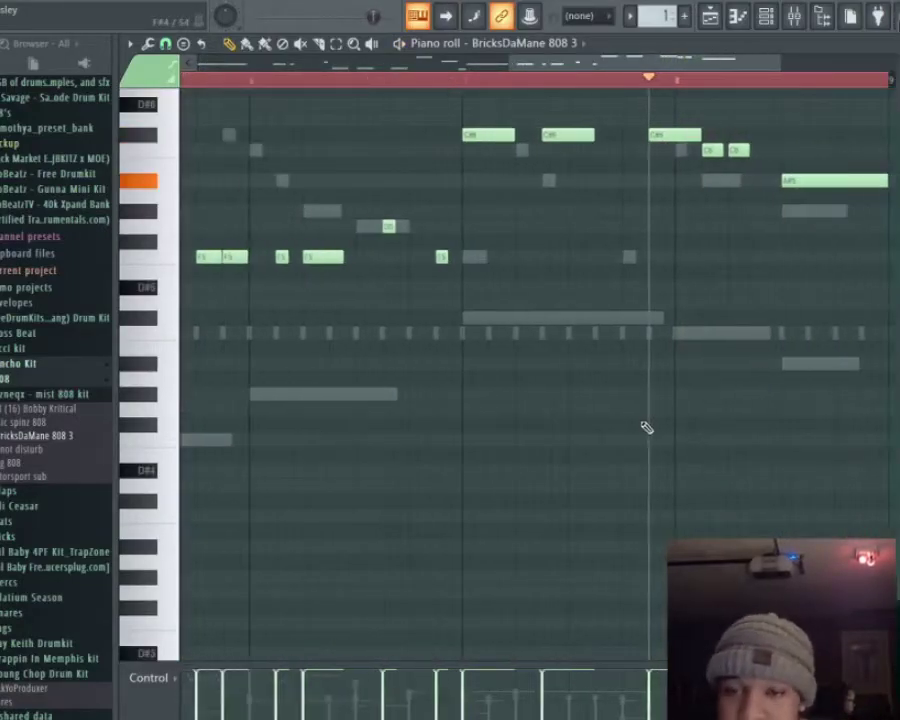
{"action": "scroll", "coordinate": [647, 428], "scroll_direction": "down", "scroll_amount": 2}
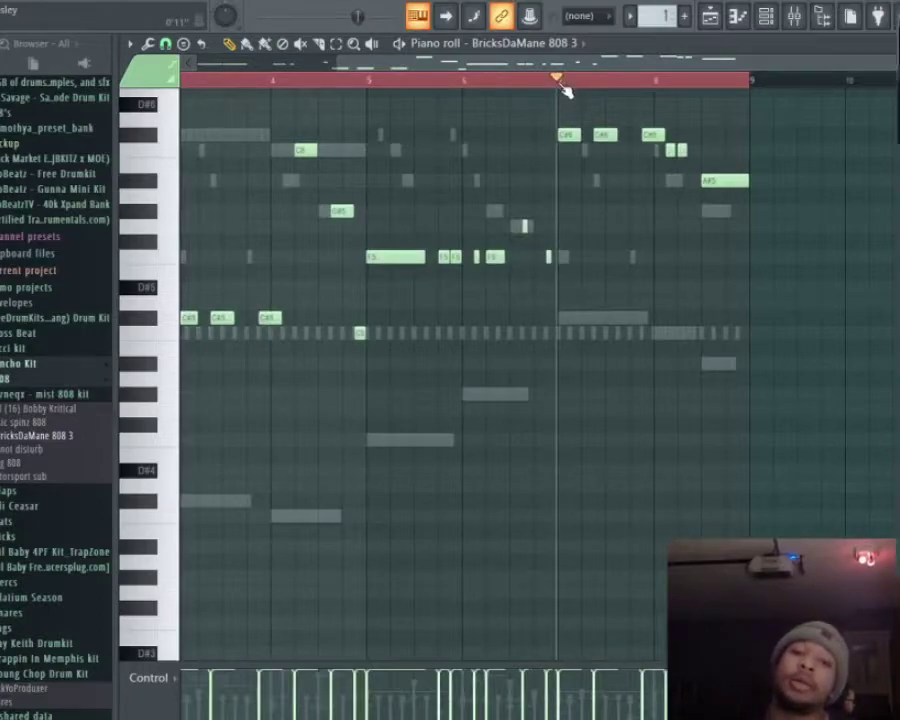
{"action": "key", "text": "ctrl+a"}
{"action": "key", "text": "alt+q"}
{"action": "key", "text": "Return"}
{"action": "key", "text": "ctrl+d"}
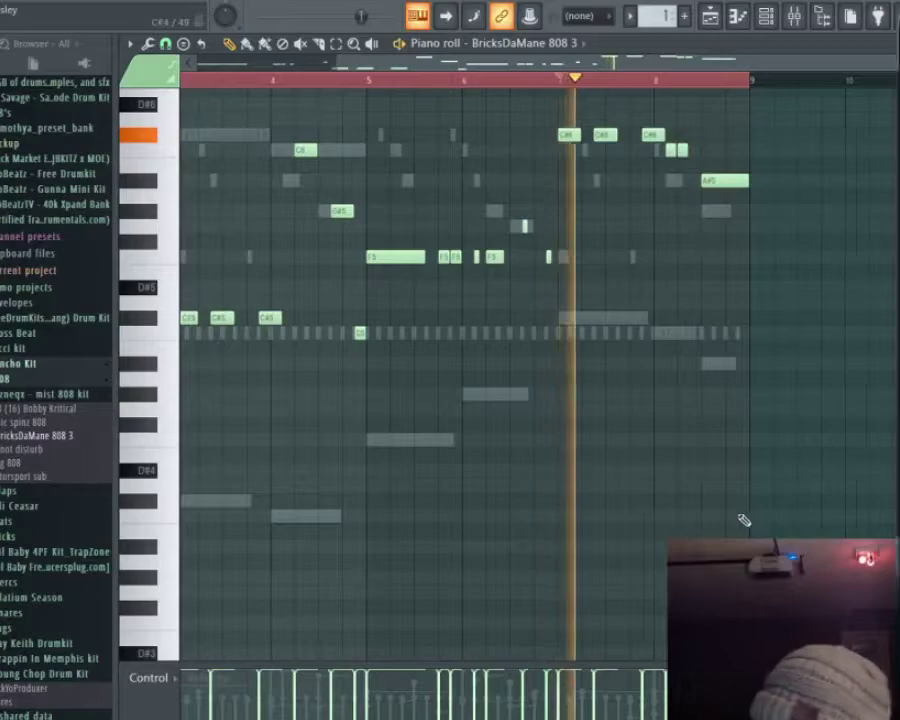
Shorten the last A#5 note of the 808 in bar 8 while auditioning the ending.
{"action": "scroll", "coordinate": [743, 518], "scroll_direction": "up", "scroll_amount": 3}
{"action": "key", "text": "space"}
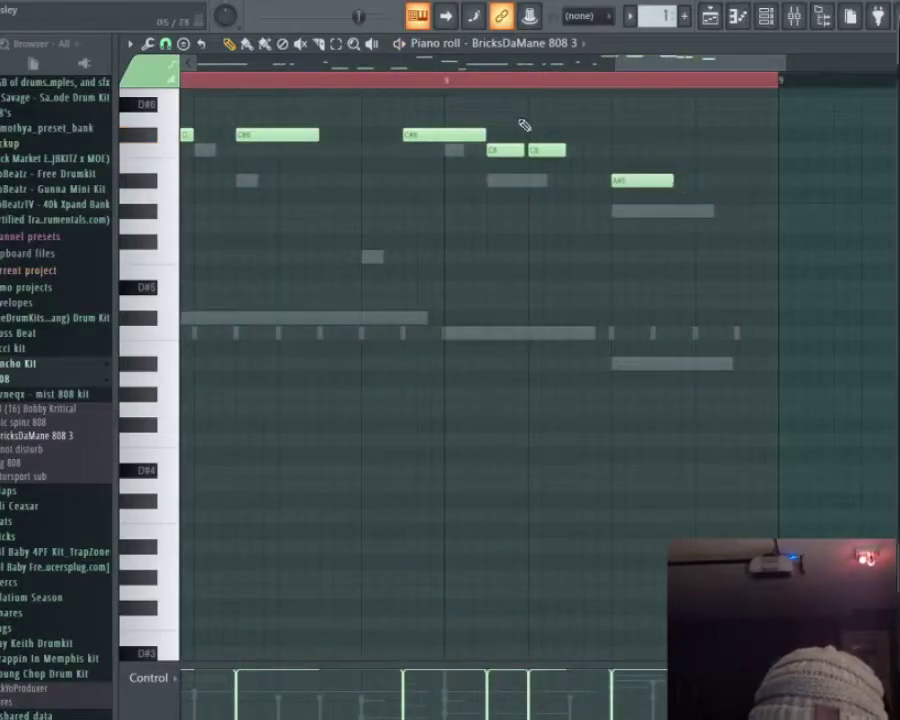
{"action": "key", "text": "space"}
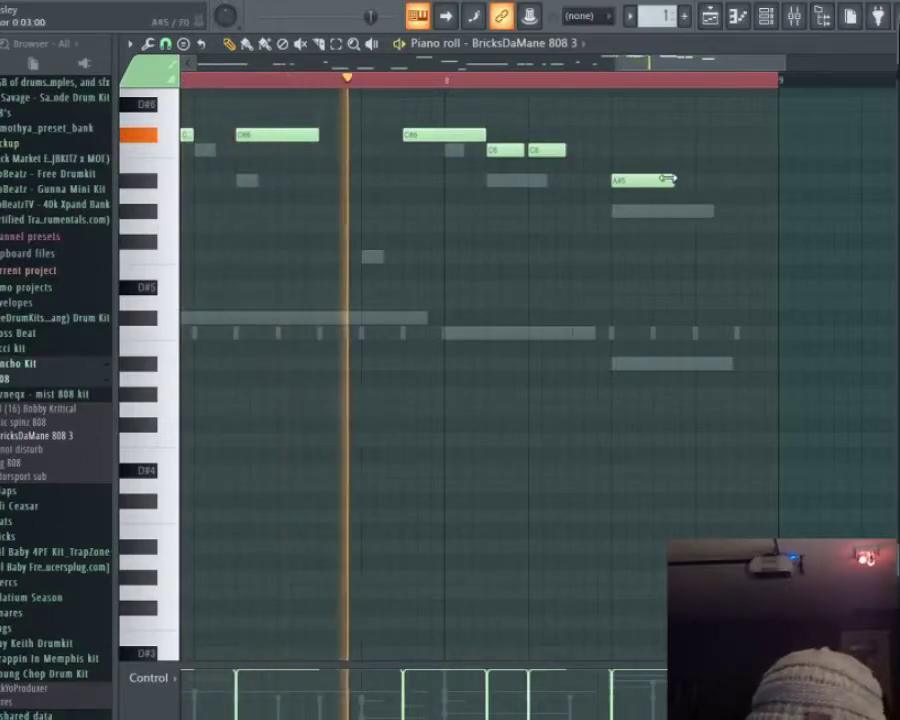
{"action": "scroll", "coordinate": [650, 201], "scroll_direction": "up", "scroll_amount": 1}
{"action": "key", "text": "space"}
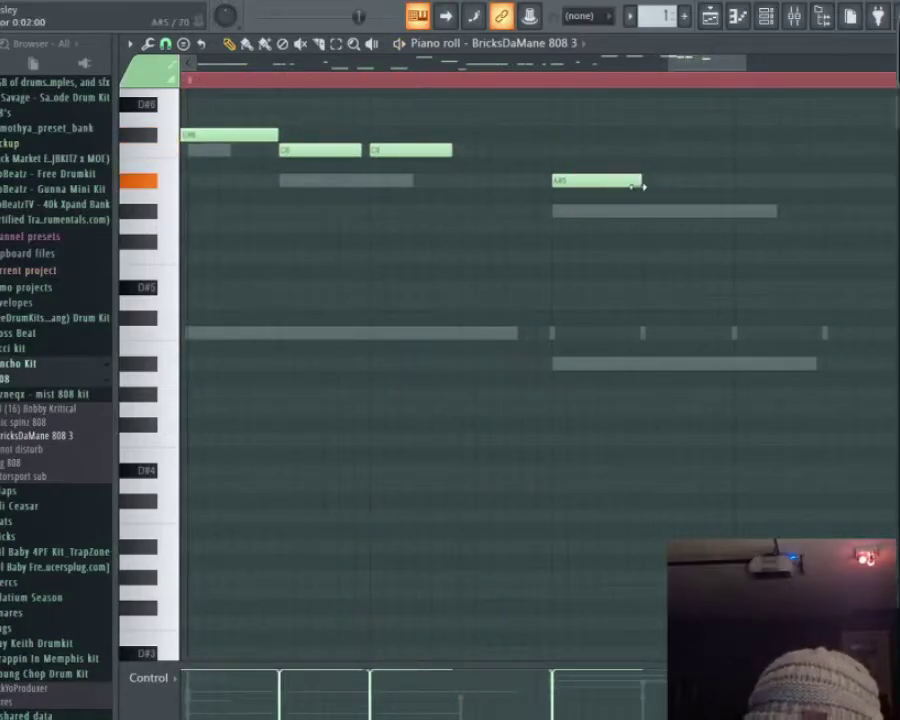
Repeat the short A#5 808 hit through the end of bar 8, and remove the second F5 note from bar 1.
{"action": "scroll", "coordinate": [607, 186], "scroll_direction": "down", "scroll_amount": 3}
{"action": "key", "text": "space"}
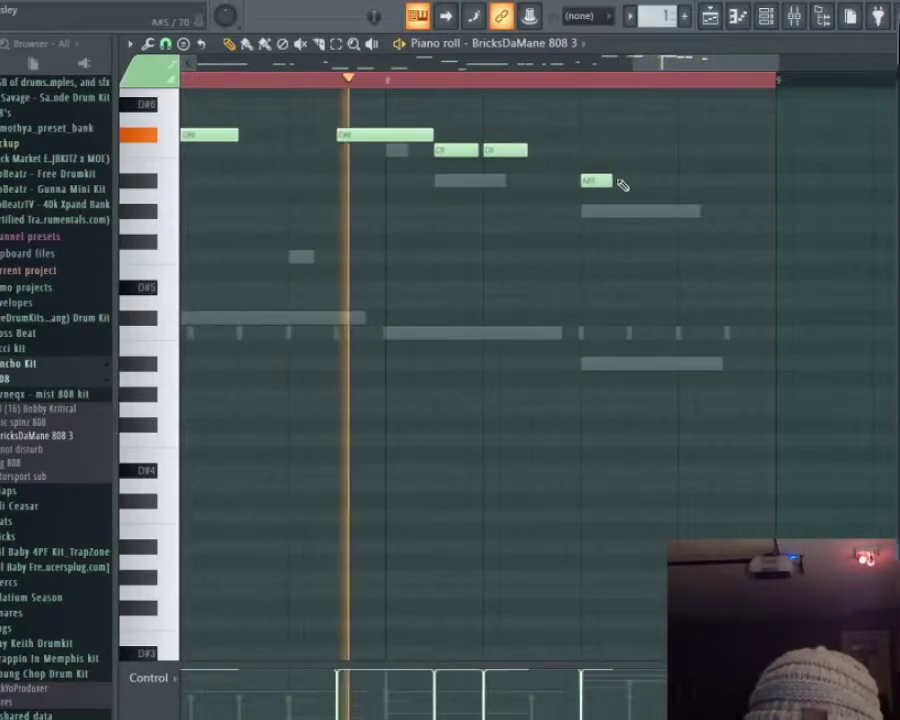
{"action": "left_click", "coordinate": [630, 180]}
{"action": "key", "text": "space"}
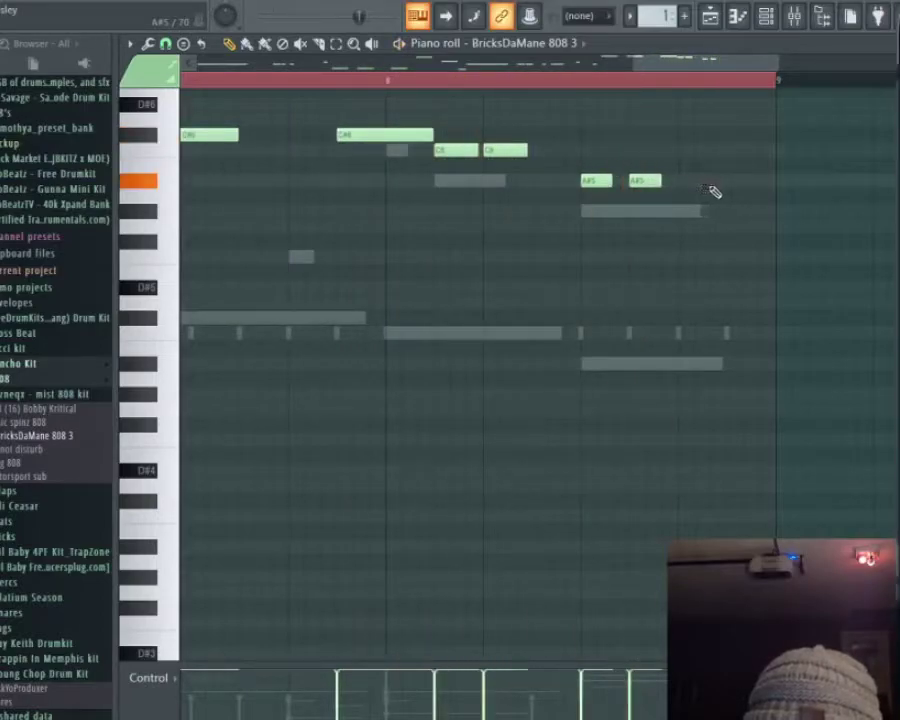
{"action": "scroll", "coordinate": [486, 150], "scroll_direction": "down", "scroll_amount": 4}
{"action": "key", "text": "space"}
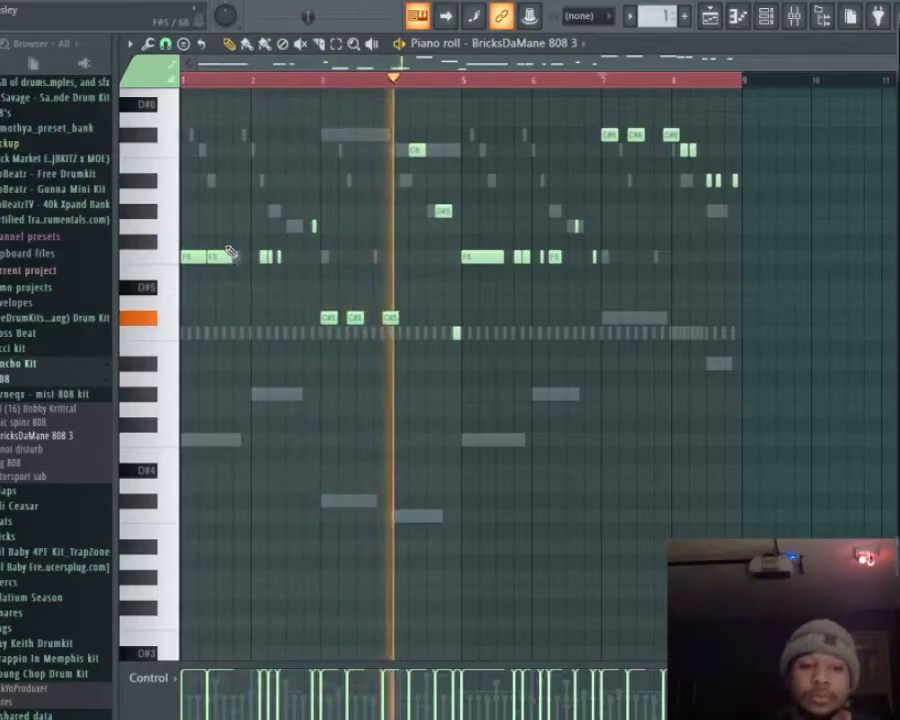
{"action": "right_click", "coordinate": [226, 257]}
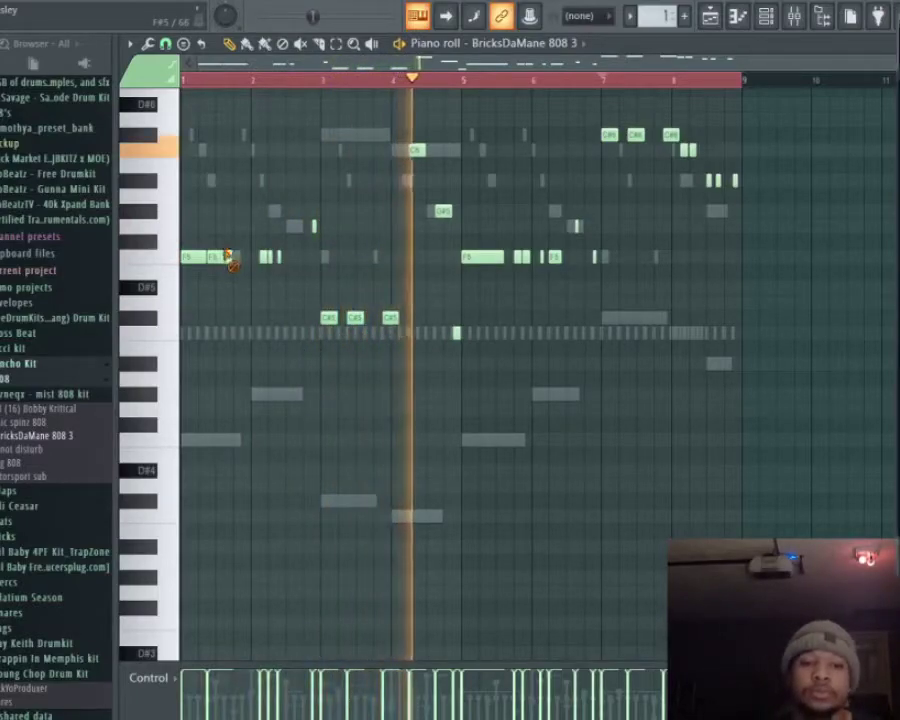
Duplicate the generic open hat hits from bars 1 to 4 into the second half of the pattern.
{"action": "left_click", "coordinate": [548, 43]}
{"action": "left_click", "coordinate": [530, 206]}
{"action": "scroll", "coordinate": [454, 386], "scroll_direction": "down", "scroll_amount": 2}
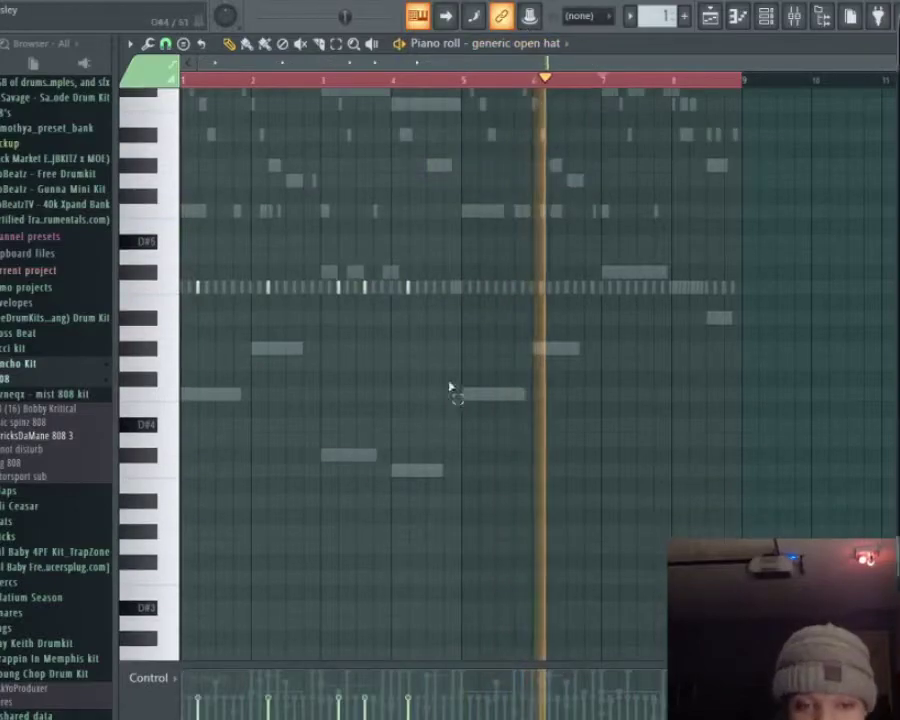
{"action": "left_click_drag", "start_coordinate": [496, 428], "coordinate": [181, 236]}
{"action": "left_click_drag", "start_coordinate": [196, 289], "coordinate": [480, 290]}
{"action": "scroll", "coordinate": [481, 292], "scroll_direction": "up", "scroll_amount": 4}
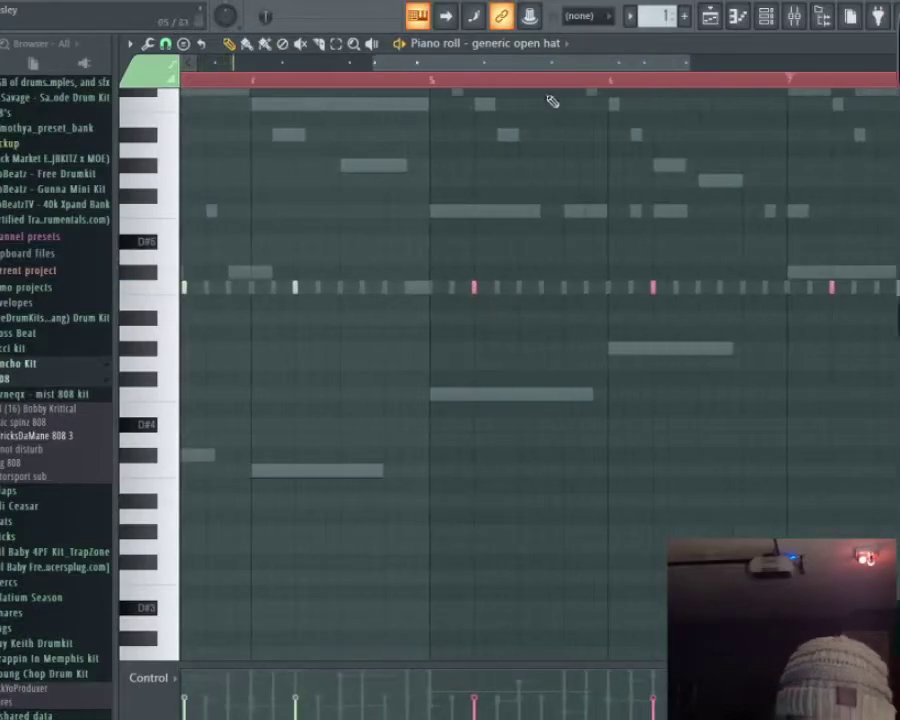
{"action": "left_click", "coordinate": [527, 46]}
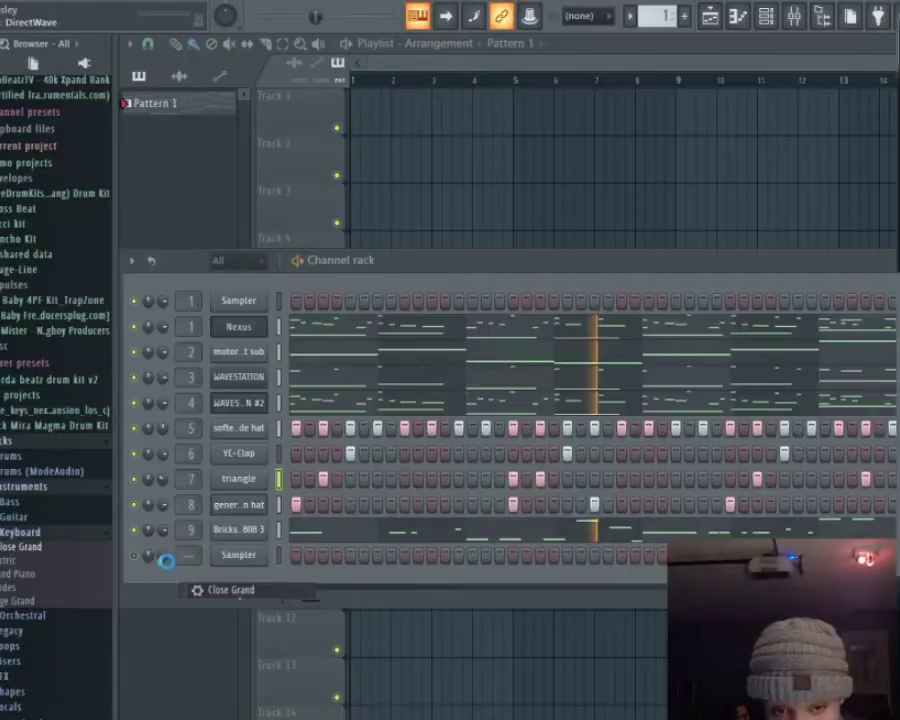
Add the Close Grand piano as a new channel on mixer track 10 and copy the Nexus melody into it.
{"action": "left_click_drag", "start_coordinate": [240, 597], "coordinate": [238, 555]}
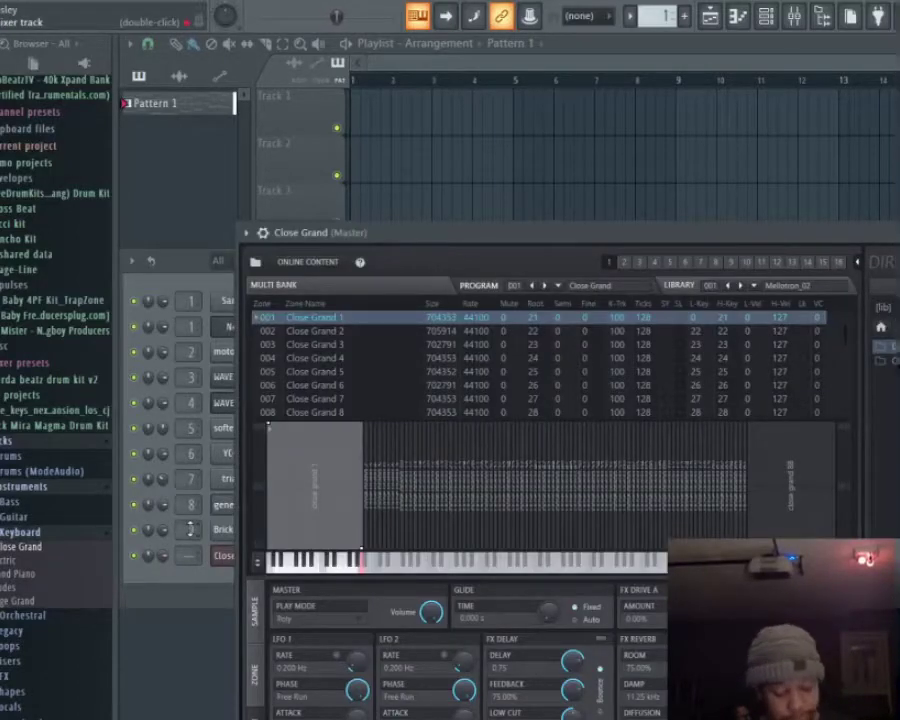
{"action": "left_click", "coordinate": [176, 575]}
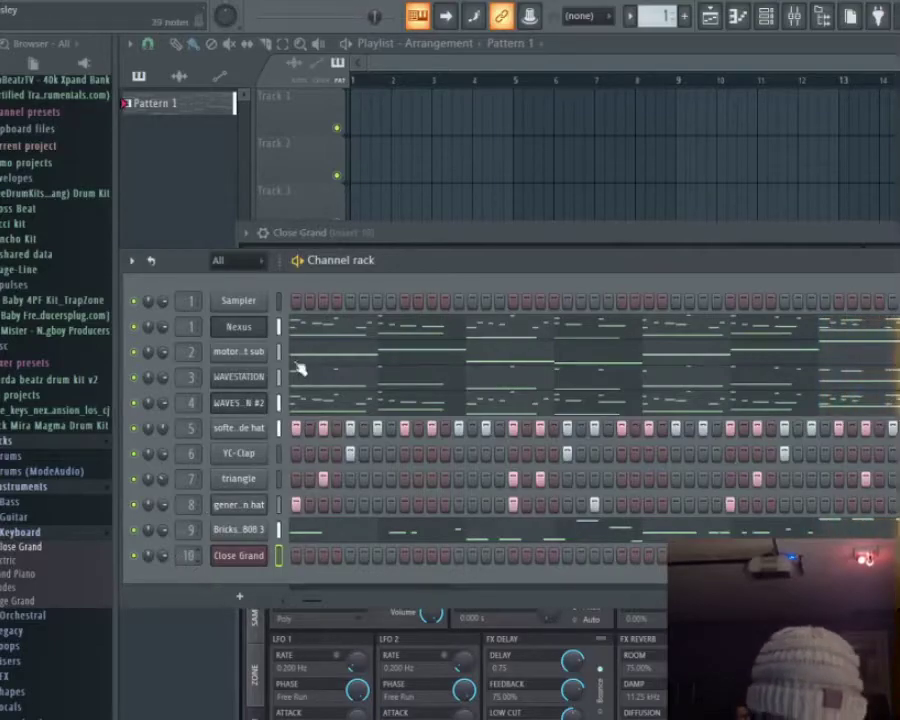
{"action": "right_click", "coordinate": [248, 336]}
{"action": "left_click", "coordinate": [438, 346]}
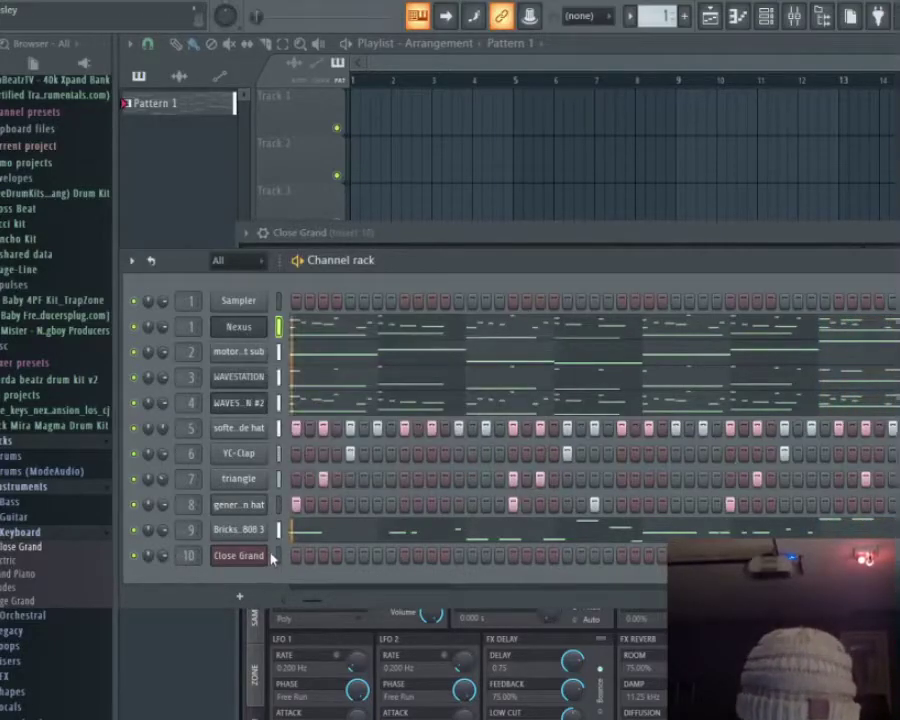
{"action": "right_click", "coordinate": [271, 557]}
{"action": "left_click", "coordinate": [428, 585]}
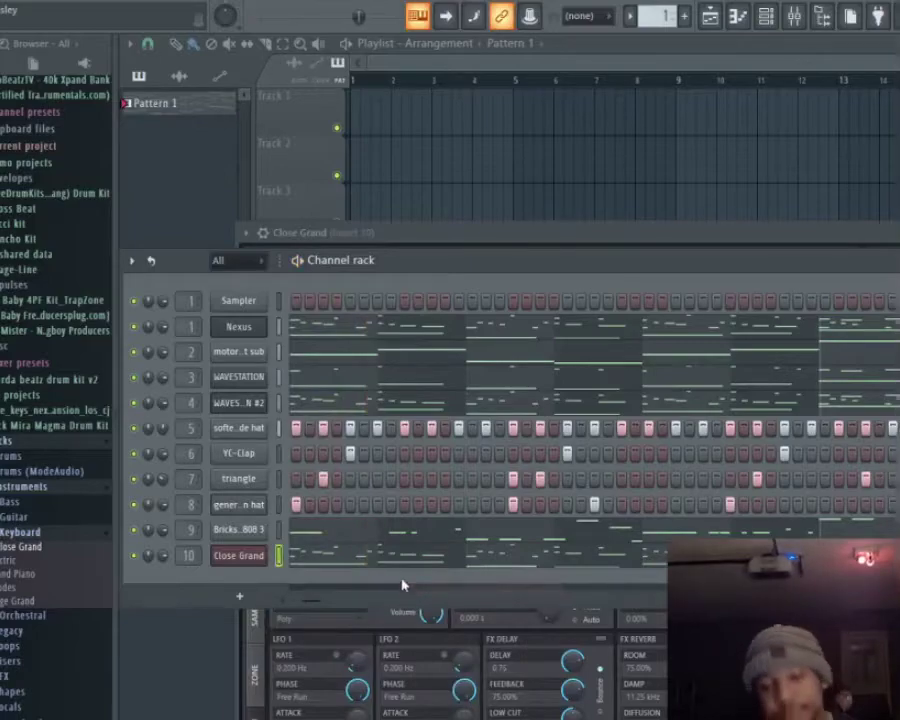
Load the pian preset in a Fruity Parametric EQ 2 on Insert 10 and lower band 3.
{"action": "left_click", "coordinate": [794, 16]}
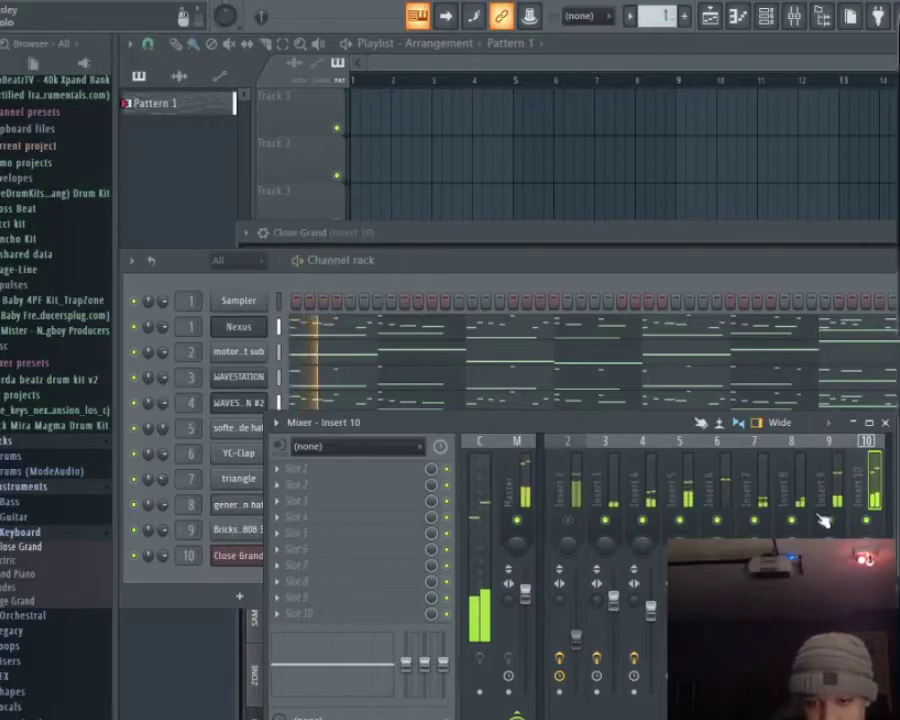
{"action": "right_click", "coordinate": [567, 521]}
{"action": "right_click", "coordinate": [566, 522]}
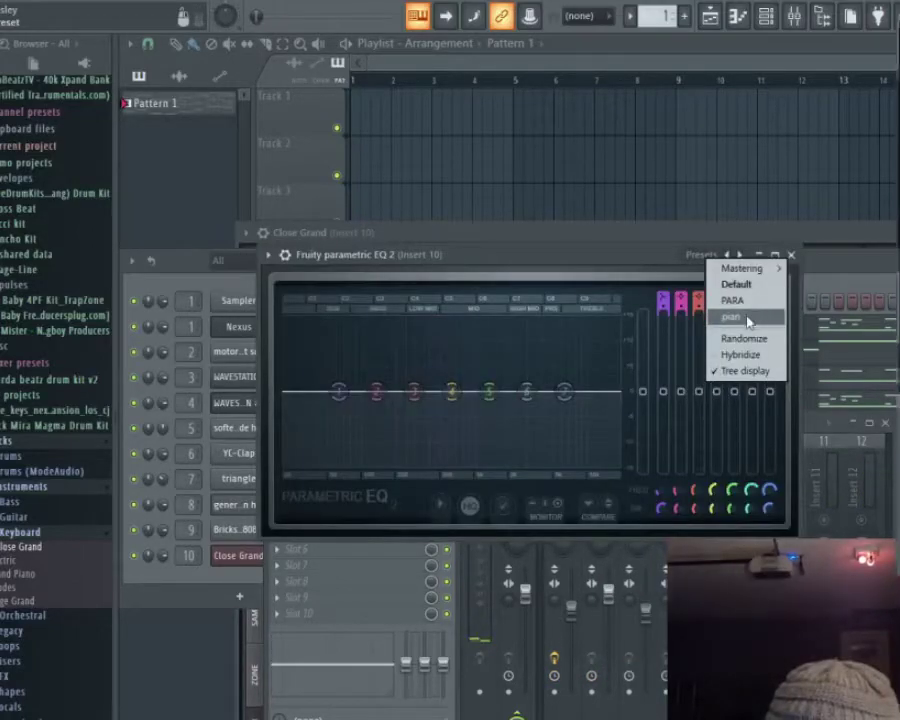
{"action": "left_click", "coordinate": [745, 317]}
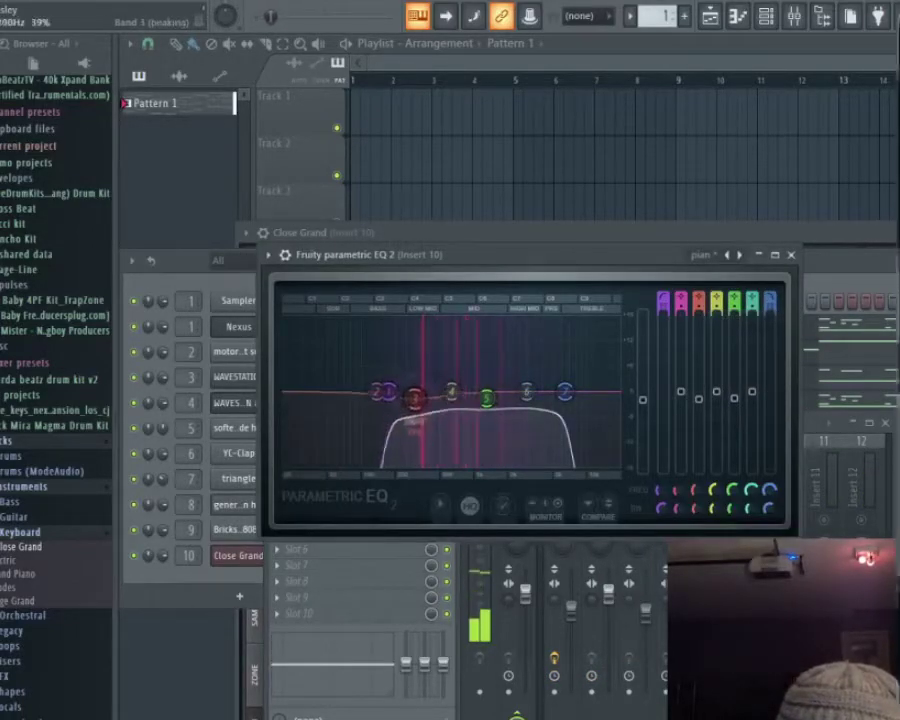
{"action": "left_click_drag", "start_coordinate": [411, 413], "coordinate": [413, 417]}
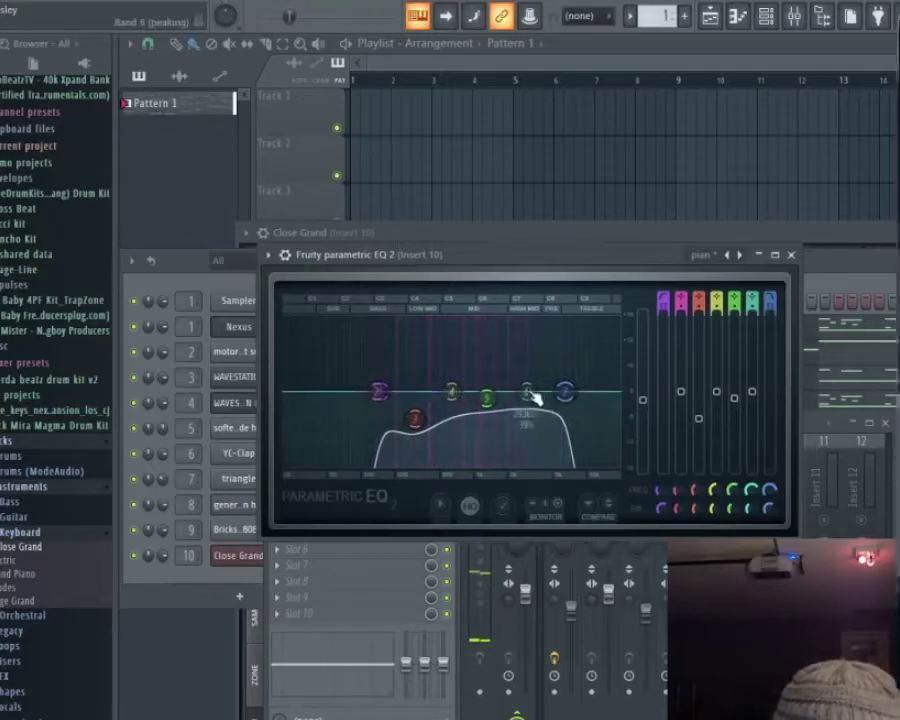
Boost band 6 of the piano's EQ slightly, and add Fruity Reeverb 2 after it on Insert 10.
{"action": "left_click_drag", "start_coordinate": [535, 396], "coordinate": [531, 387]}
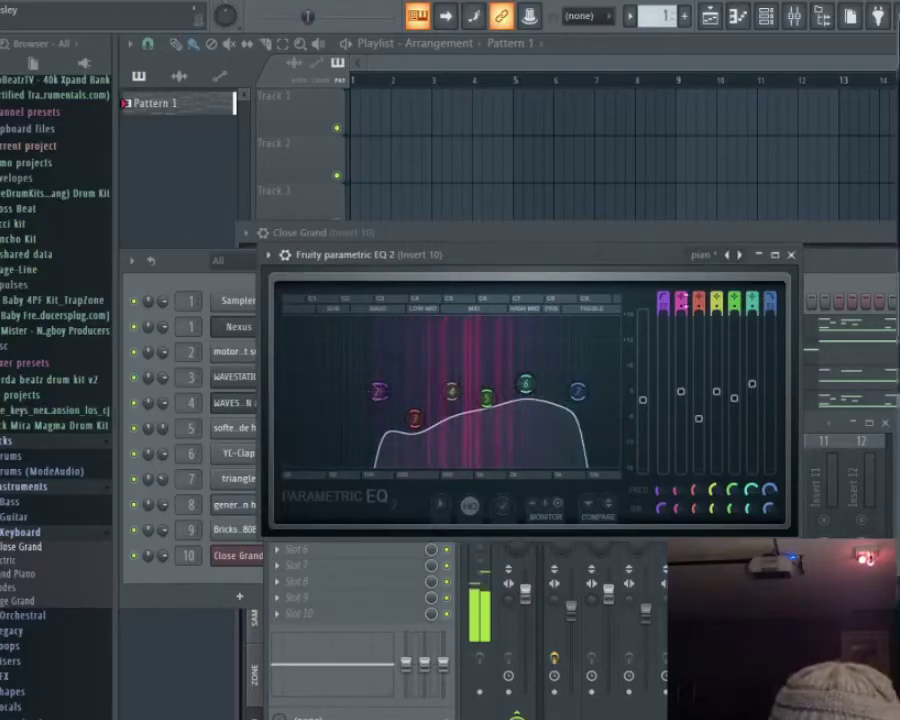
{"action": "left_click", "coordinate": [789, 256]}
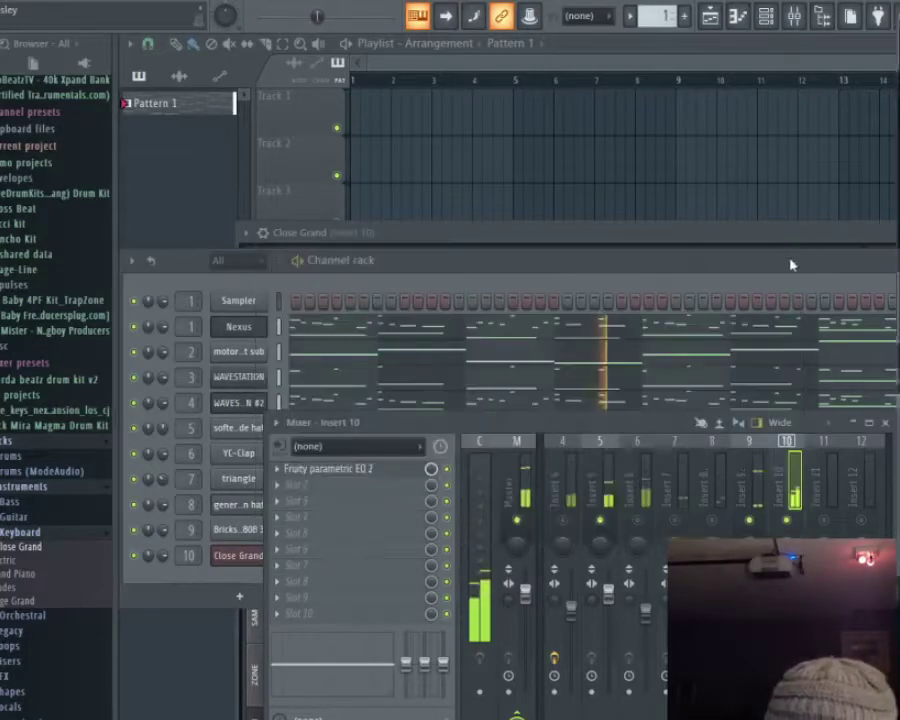
{"action": "left_click", "coordinate": [311, 500]}
{"action": "mouse_move", "coordinate": [515, 454]}
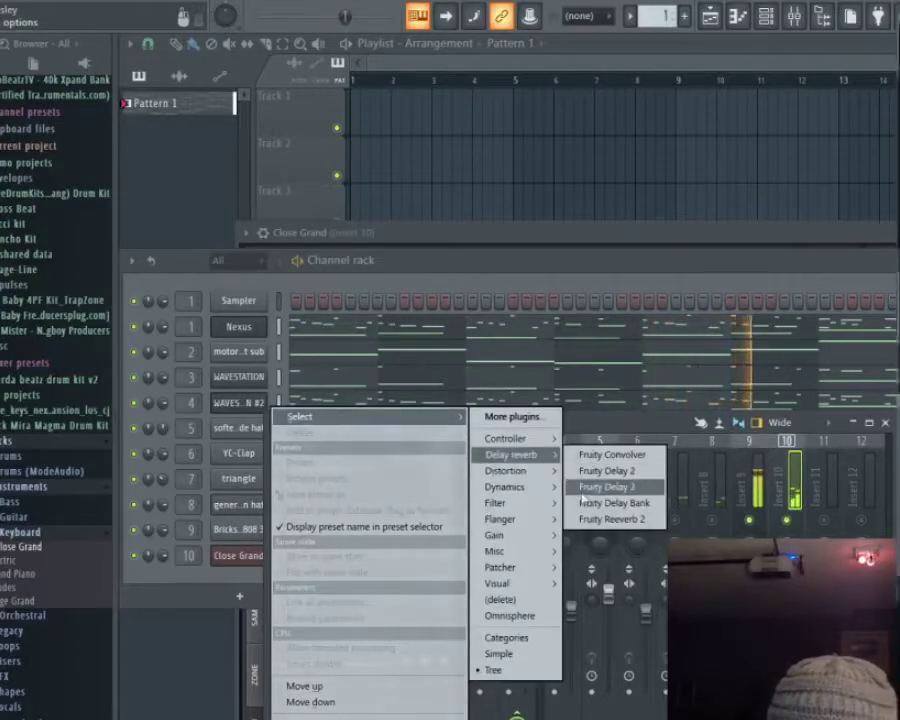
{"action": "left_click", "coordinate": [593, 520]}
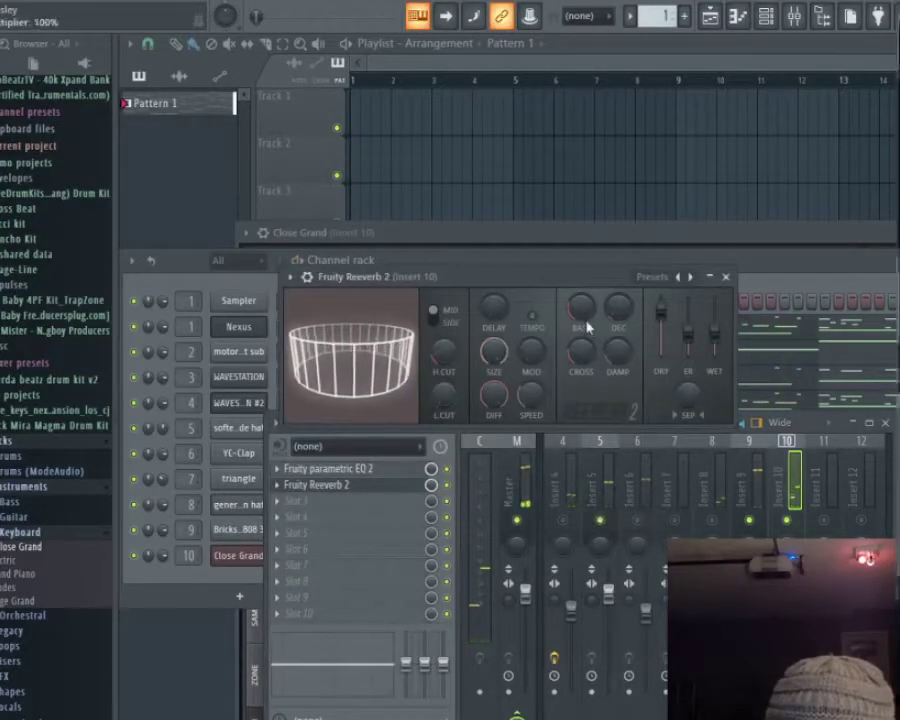
{"action": "key", "text": "space"}
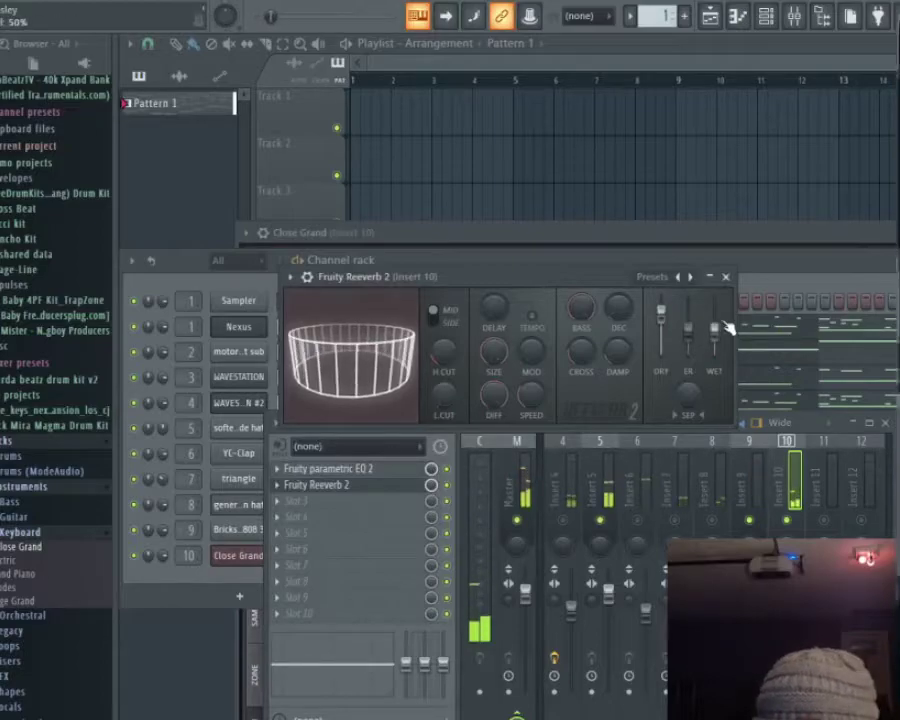
Try all the Close Grand notes one octave higher, and undo that together with the earlier note transpositions.
{"action": "left_click", "coordinate": [737, 100]}
{"action": "left_click", "coordinate": [738, 16]}
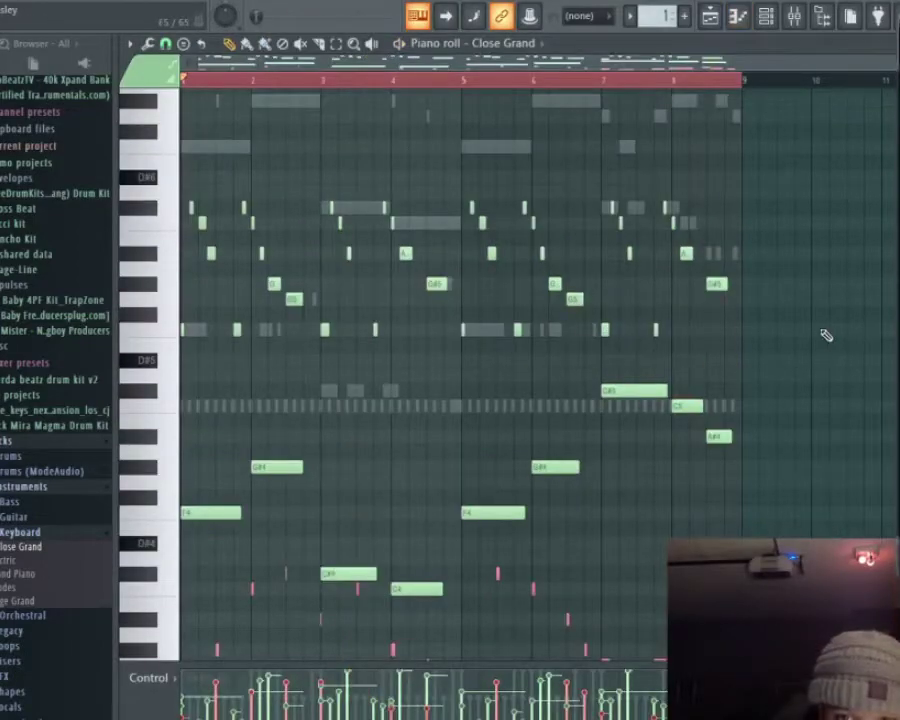
{"action": "key", "text": "ctrl+a"}
{"action": "key", "text": "ctrl+Up"}
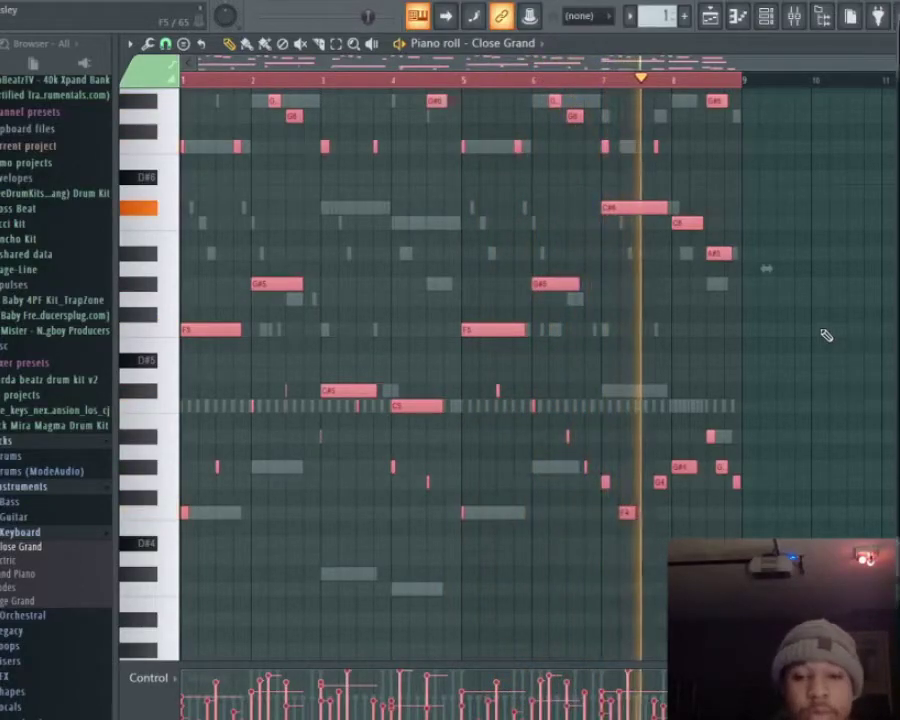
{"action": "key", "text": "space"}
{"action": "key", "text": "ctrl+alt+z"}
{"action": "key", "text": "ctrl+alt+z"}
{"action": "key", "text": "ctrl+alt+z"}
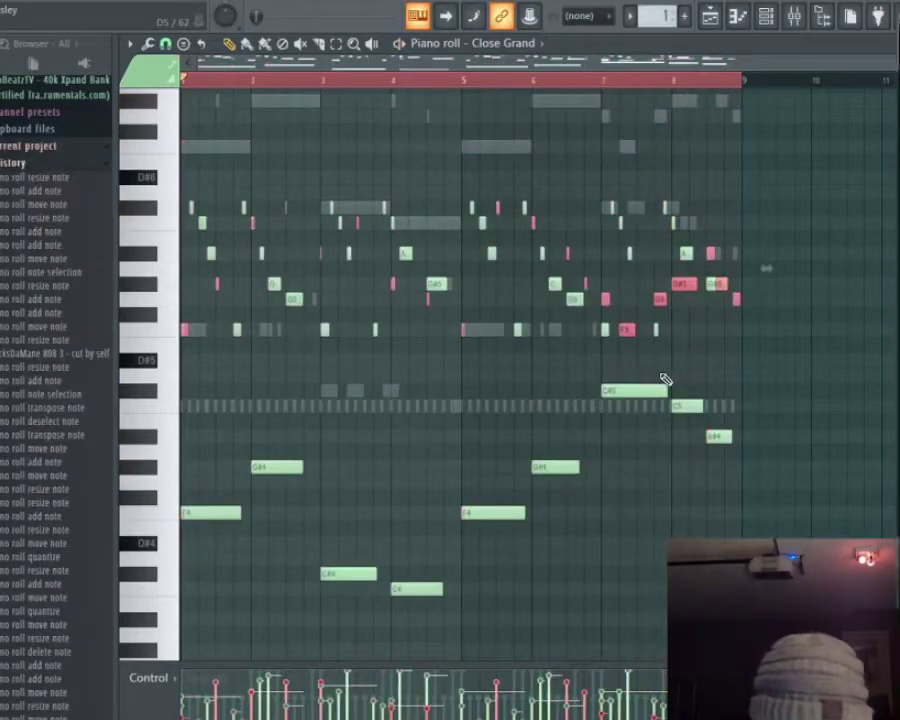
Raise the selected high Close Grand notes one octave, and then transpose all of the piano notes up one octave.
{"action": "key", "text": "ctrl+Up"}
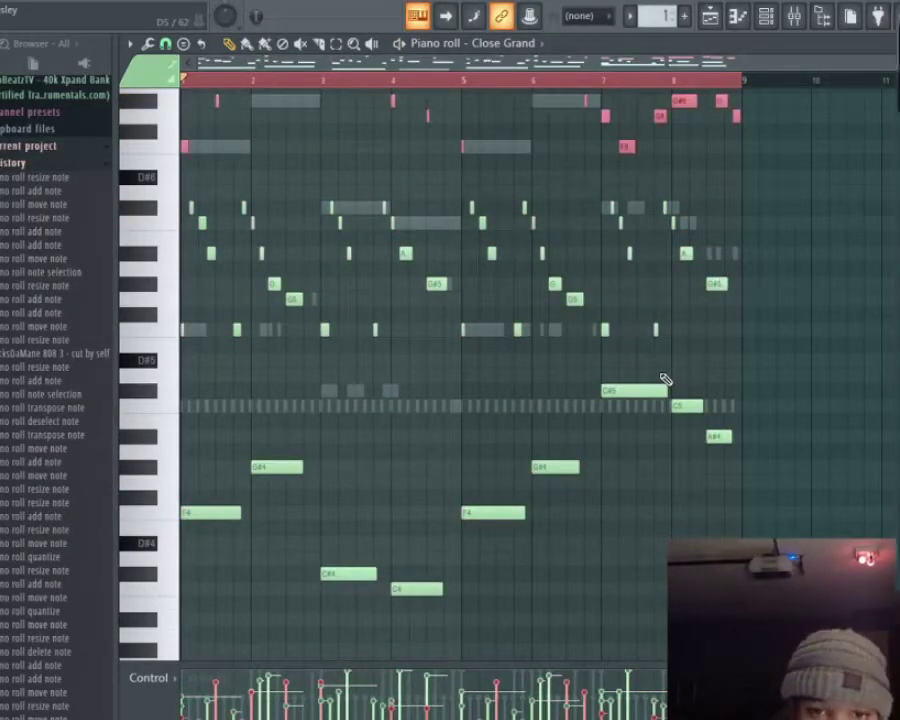
{"action": "scroll", "coordinate": [572, 412], "scroll_direction": "up", "scroll_amount": 6}
{"action": "key", "text": "ctrl+a"}
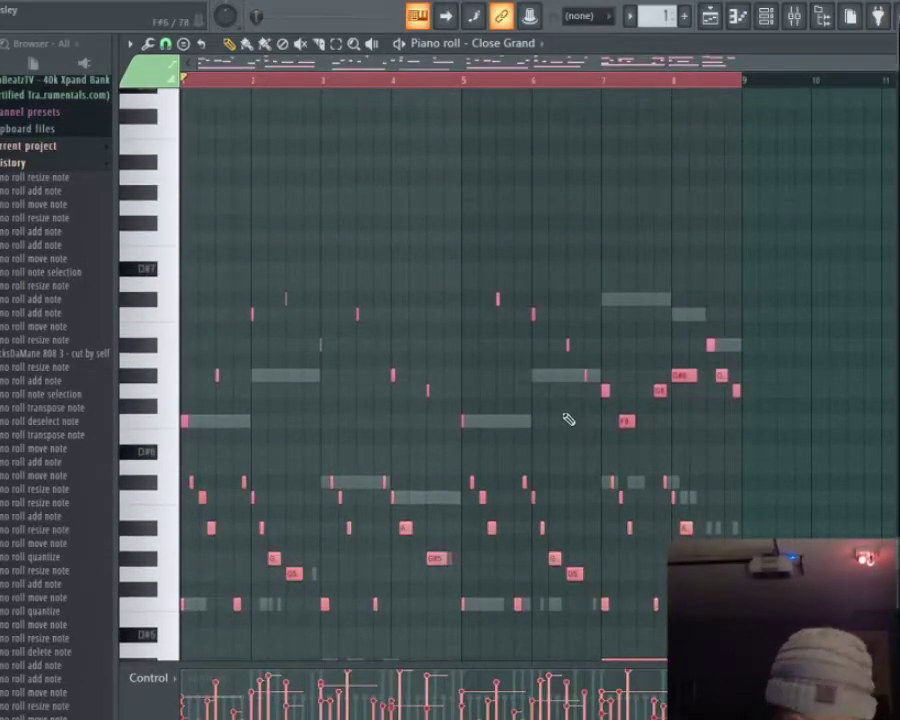
{"action": "key", "text": "ctrl+Up"}
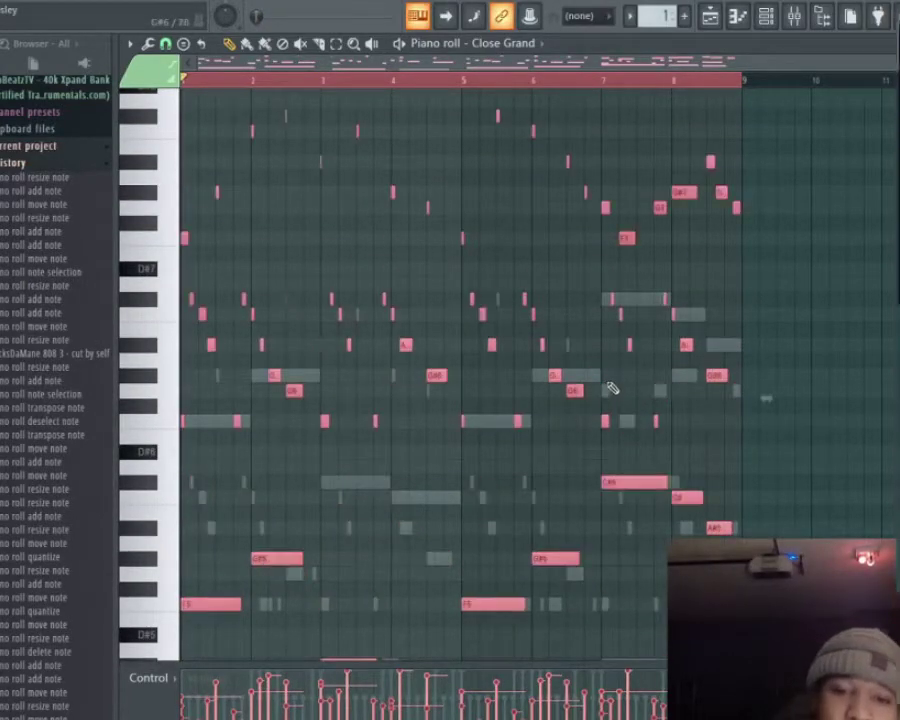
Play the pattern with the transposed piano and check the track levels in the mixer.
{"action": "key", "text": "space"}
{"action": "scroll", "coordinate": [615, 390], "scroll_direction": "down", "scroll_amount": 2}
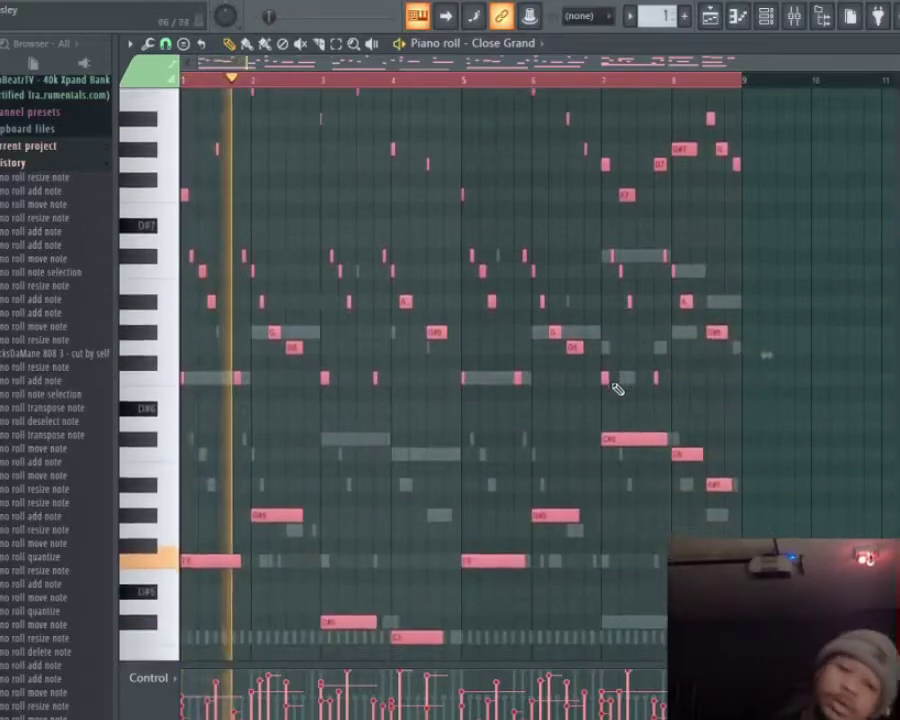
{"action": "scroll", "coordinate": [605, 382], "scroll_direction": "down", "scroll_amount": 2}
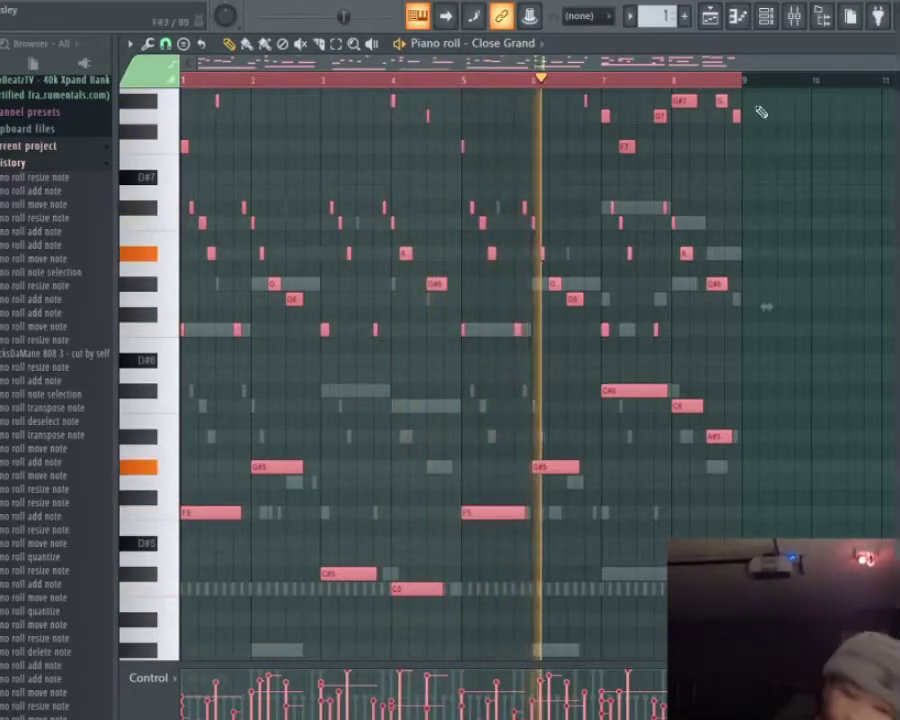
{"action": "left_click", "coordinate": [797, 17]}
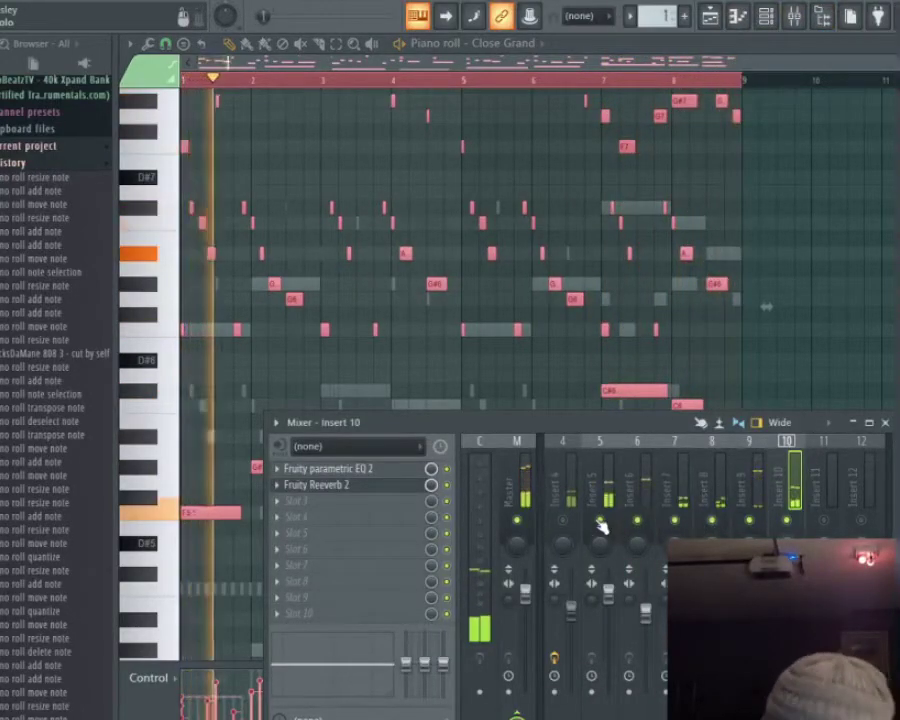
{"action": "scroll", "coordinate": [598, 515], "scroll_direction": "up", "scroll_amount": 3}
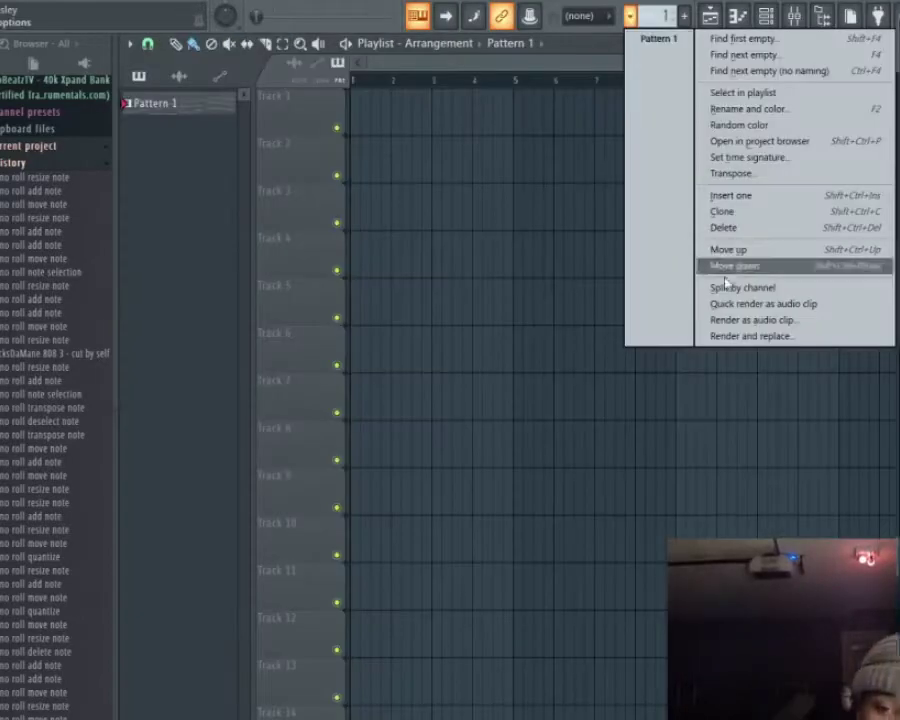
Split Pattern 1 by channel into separate patterns and return to the playlist.
{"action": "left_click", "coordinate": [743, 290]}
{"action": "key", "text": "F5"}
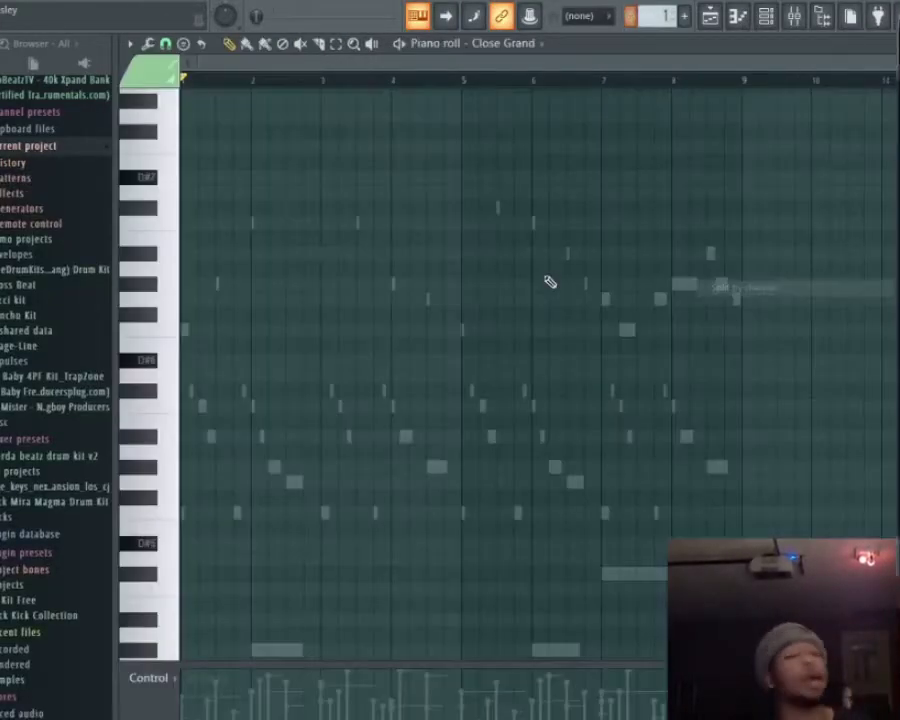
{"action": "left_click", "coordinate": [708, 17]}
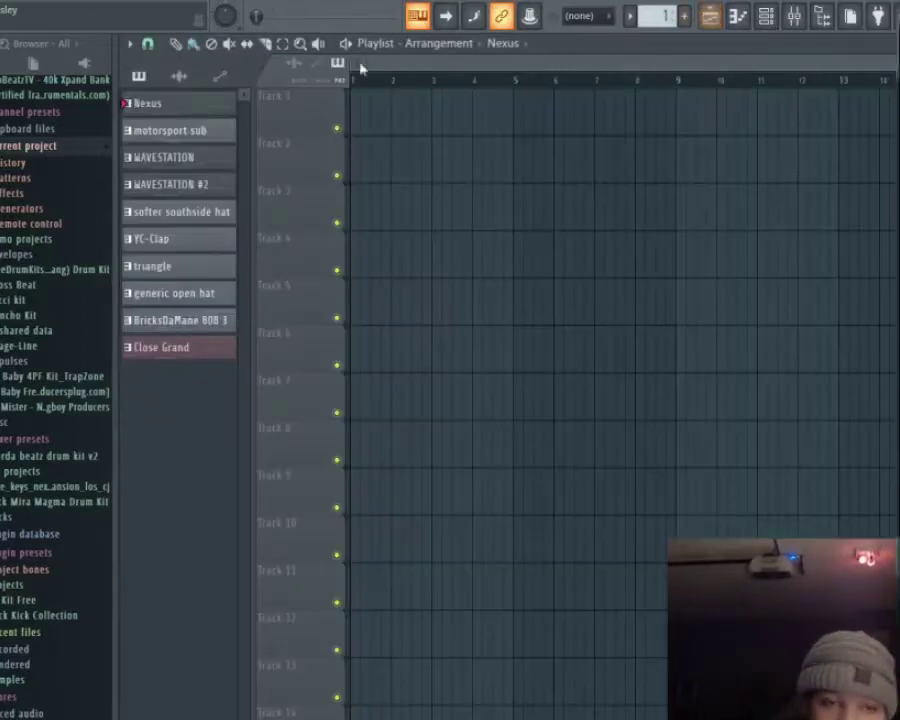
Place all the channel patterns on Tracks 1 to 10 starting at bar 1, with Close Grand on Track 1.
{"action": "left_click", "coordinate": [180, 348], "text": "shift"}
{"action": "left_click_drag", "start_coordinate": [197, 115], "coordinate": [355, 172]}
{"action": "left_click_drag", "start_coordinate": [593, 533], "coordinate": [537, 94]}
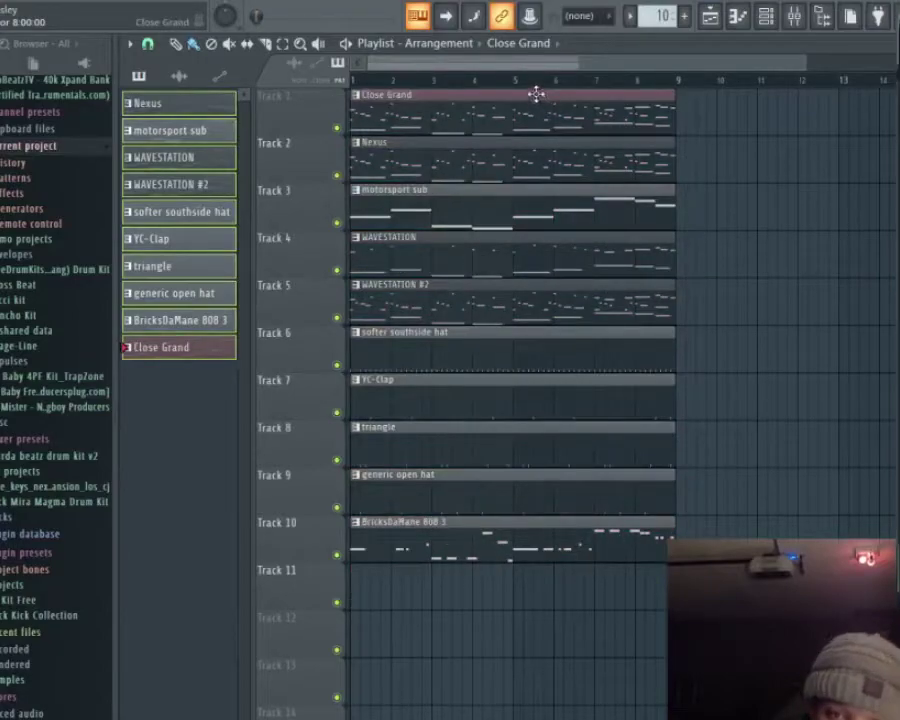
Select all the playlist clips and duplicate the eight-bar block repeatedly along the timeline past bar 97.
{"action": "key", "text": "ctrl+a"}
{"action": "key", "text": "ctrl+b"}
{"action": "key", "text": "ctrl+b"}
{"action": "key", "text": "ctrl+b"}
{"action": "key", "text": "ctrl+b"}
{"action": "key", "text": "ctrl+b"}
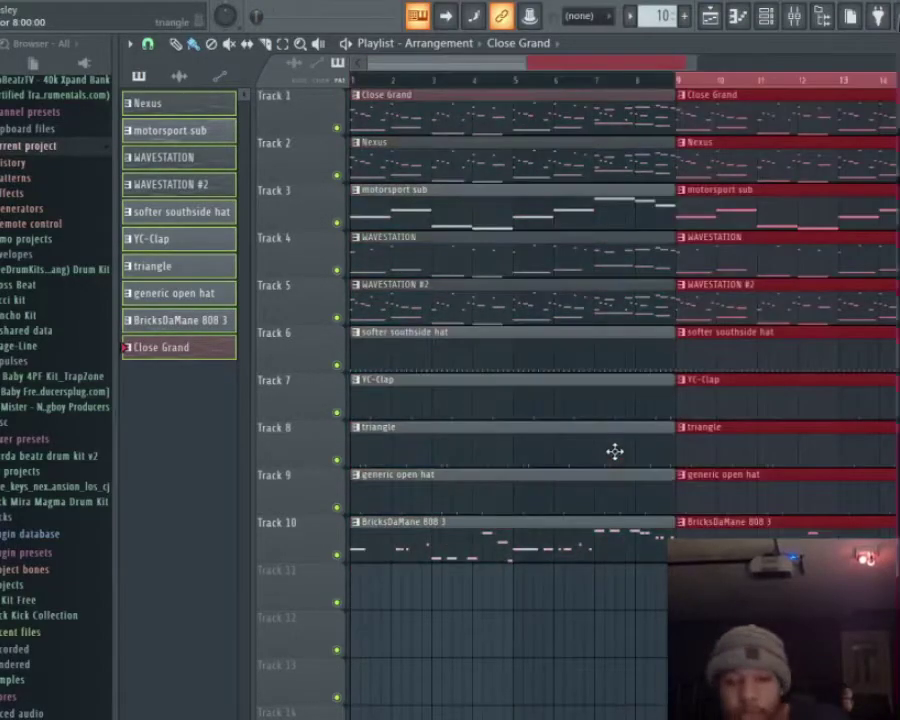
{"action": "scroll", "coordinate": [600, 420], "scroll_direction": "right", "scroll_amount": 10}
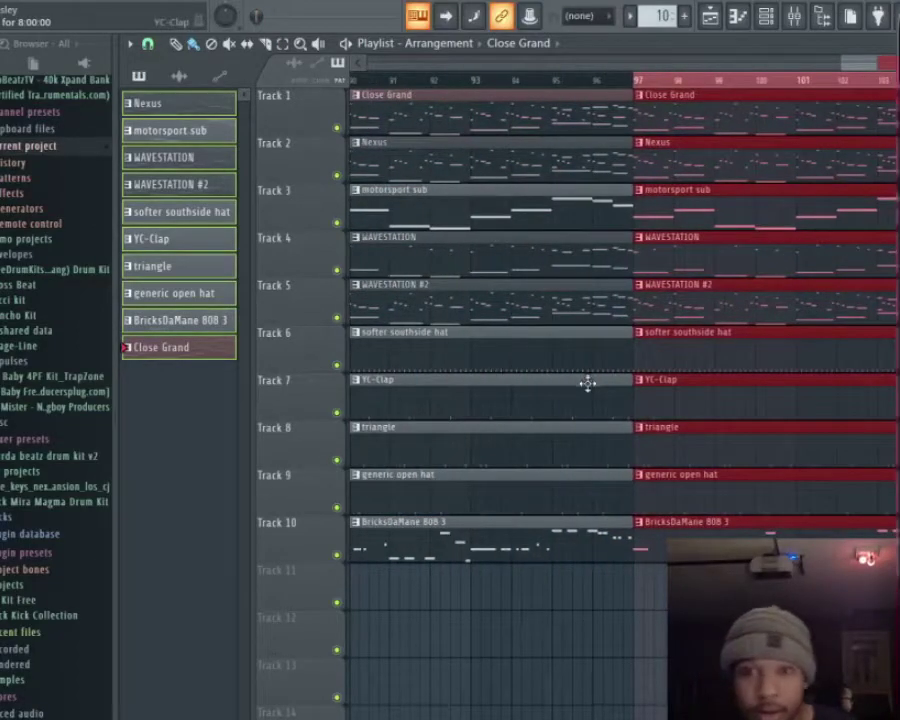
Delete all the duplicated clips from bar 57 onwards on every track.
{"action": "scroll", "coordinate": [587, 384], "scroll_direction": "down", "scroll_amount": 5}
{"action": "left_click_drag", "start_coordinate": [893, 80], "coordinate": [668, 80]}
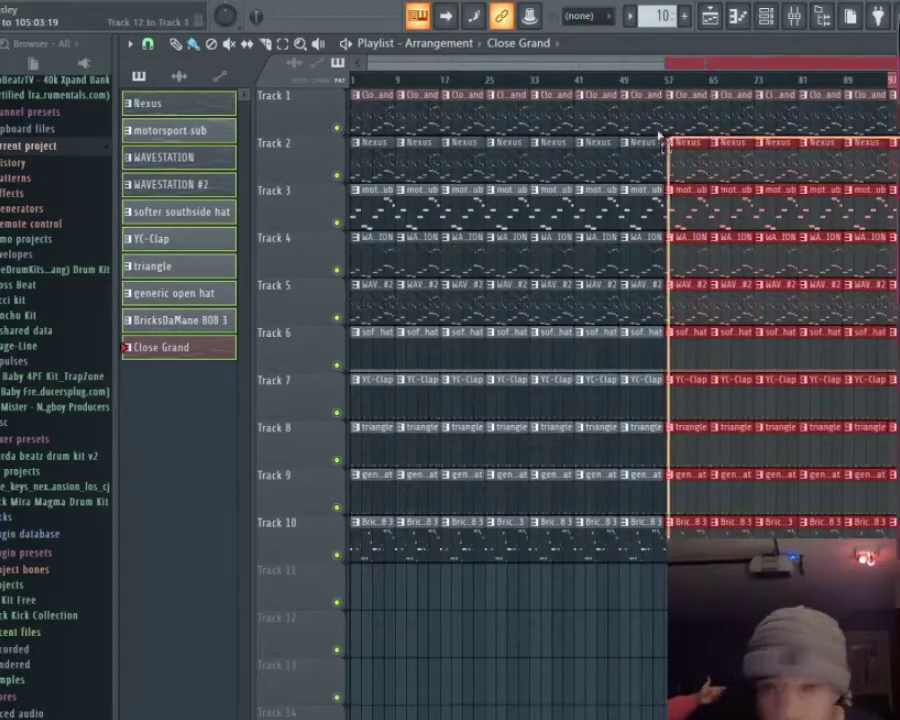
{"action": "key", "text": "Delete"}
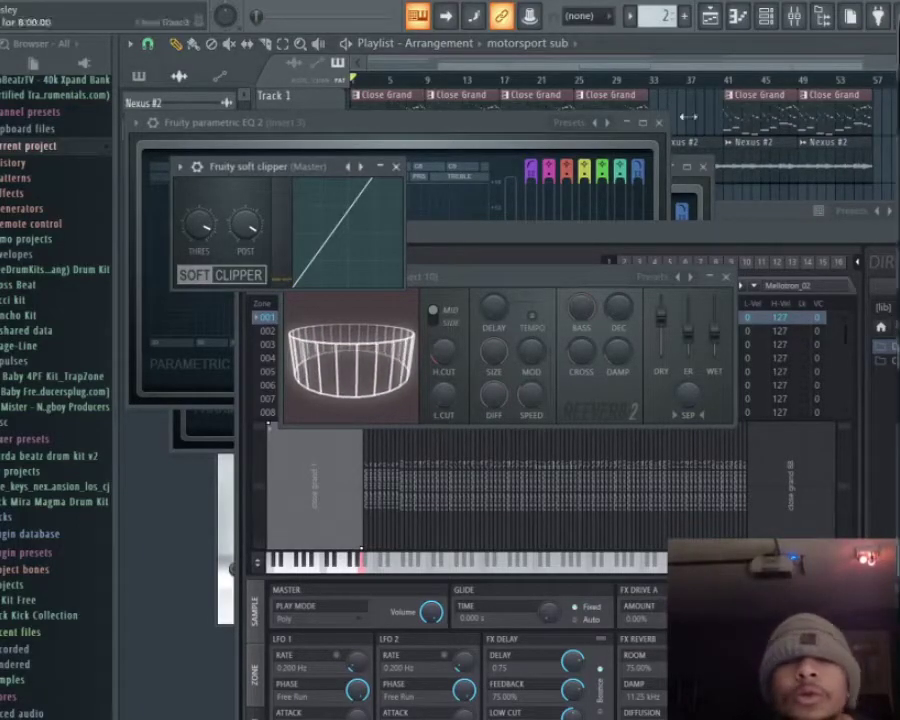
Close the plugin windows, replace Track 3's motorsport sub pattern with the motorsport sub #2 audio clip, and play the arrangement.
{"action": "key", "text": "F12"}
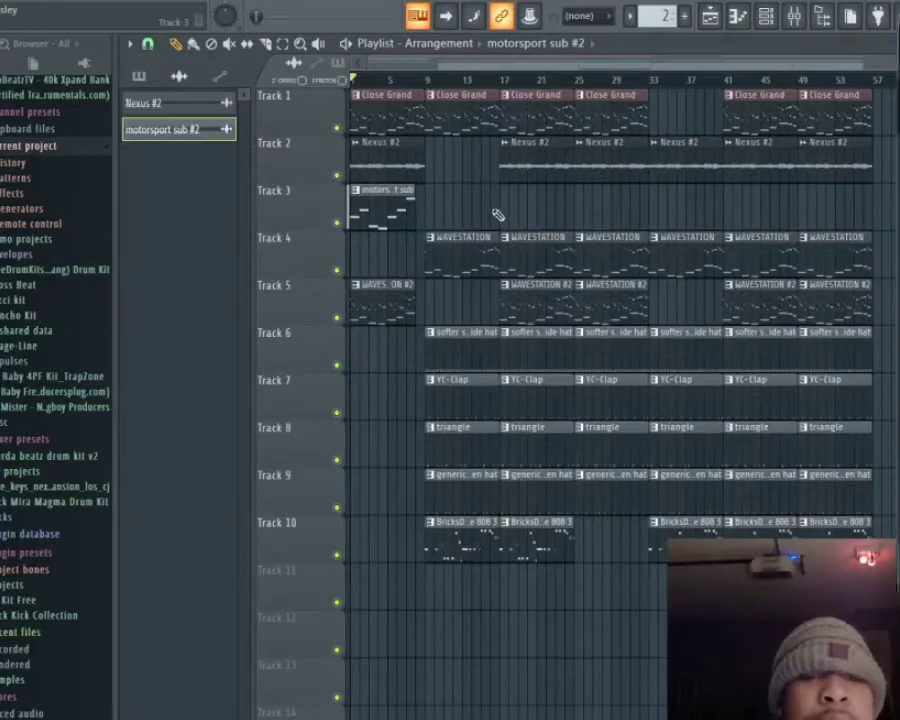
{"action": "left_click_drag", "start_coordinate": [453, 208], "coordinate": [407, 214]}
{"action": "scroll", "coordinate": [425, 215], "scroll_direction": "up", "scroll_amount": 2}
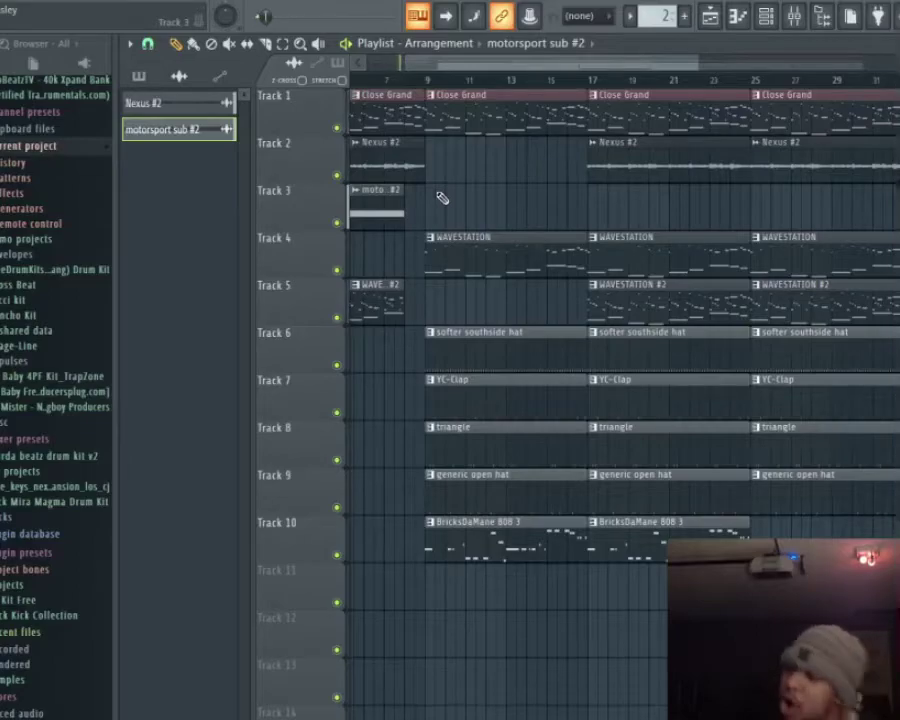
{"action": "key", "text": "space"}
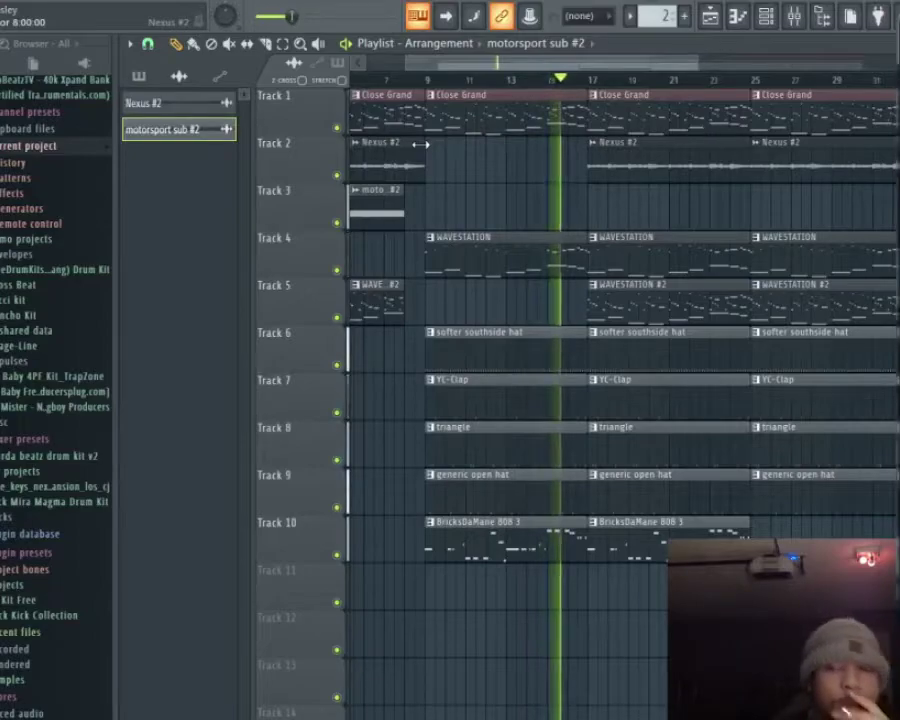
Delete the WAVESTATION clip at bar 17, the generic open hat clip at bar 9 and the triangle clip at bar 25.
{"action": "right_click", "coordinate": [645, 256]}
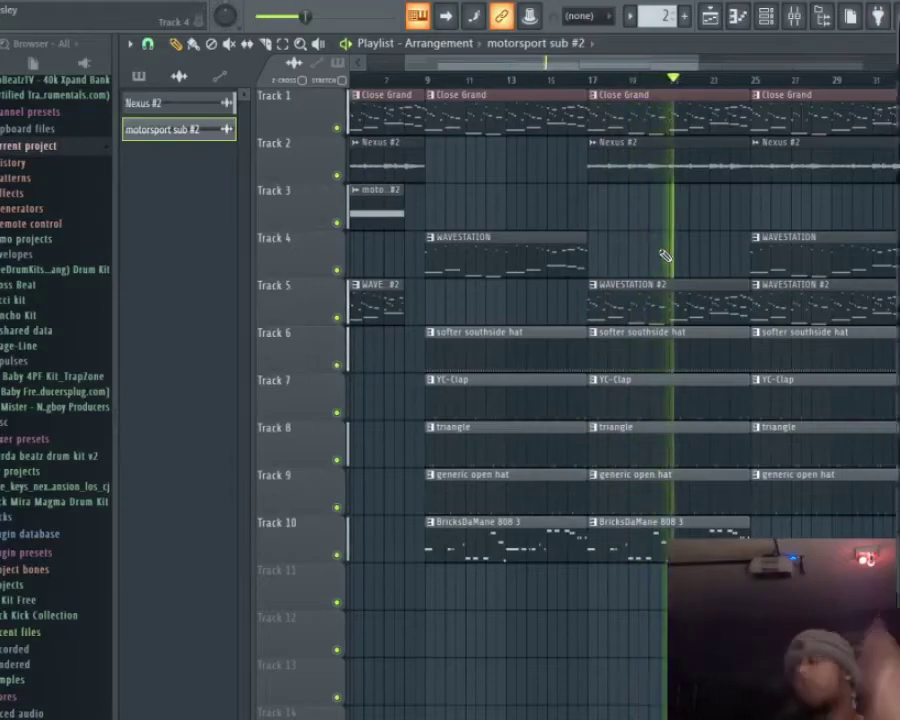
{"action": "right_click", "coordinate": [514, 494]}
{"action": "right_click", "coordinate": [795, 458]}
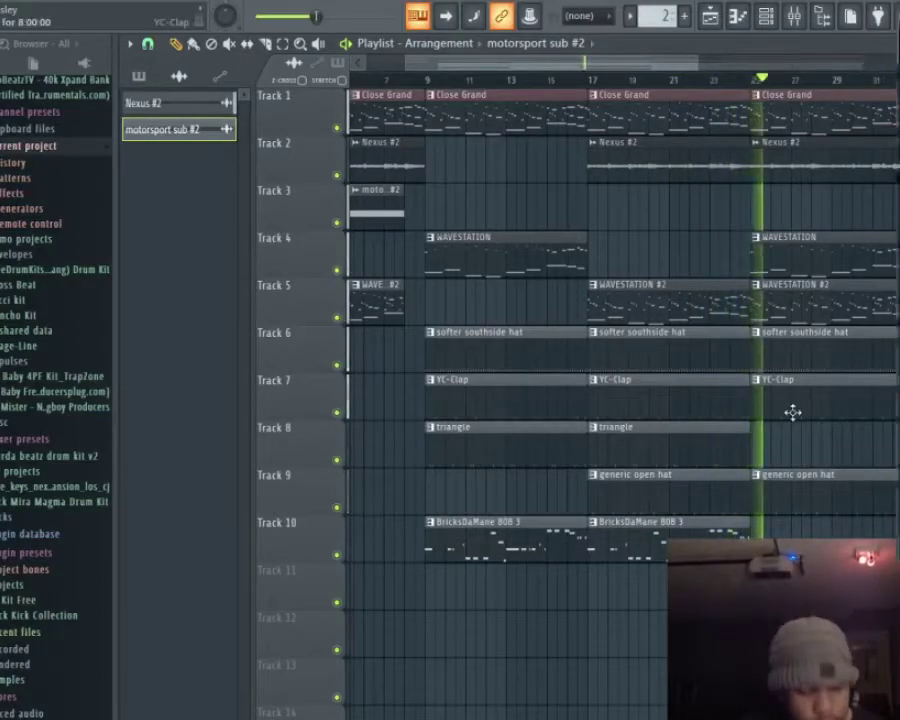
{"action": "scroll", "coordinate": [793, 412], "scroll_direction": "down", "scroll_amount": 1}
{"action": "scroll", "coordinate": [793, 412], "scroll_direction": "down", "scroll_amount": 2}
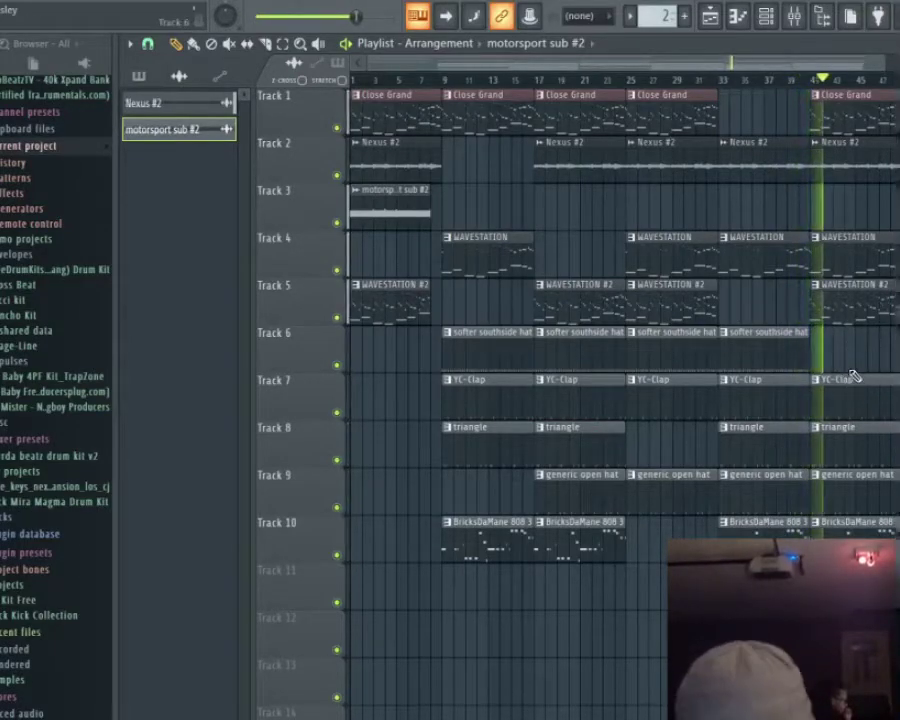
Place a softer southside hat clip on Track 6 starting at bar 42.
{"action": "left_click", "coordinate": [848, 369]}
{"action": "scroll", "coordinate": [819, 360], "scroll_direction": "up", "scroll_amount": 3}
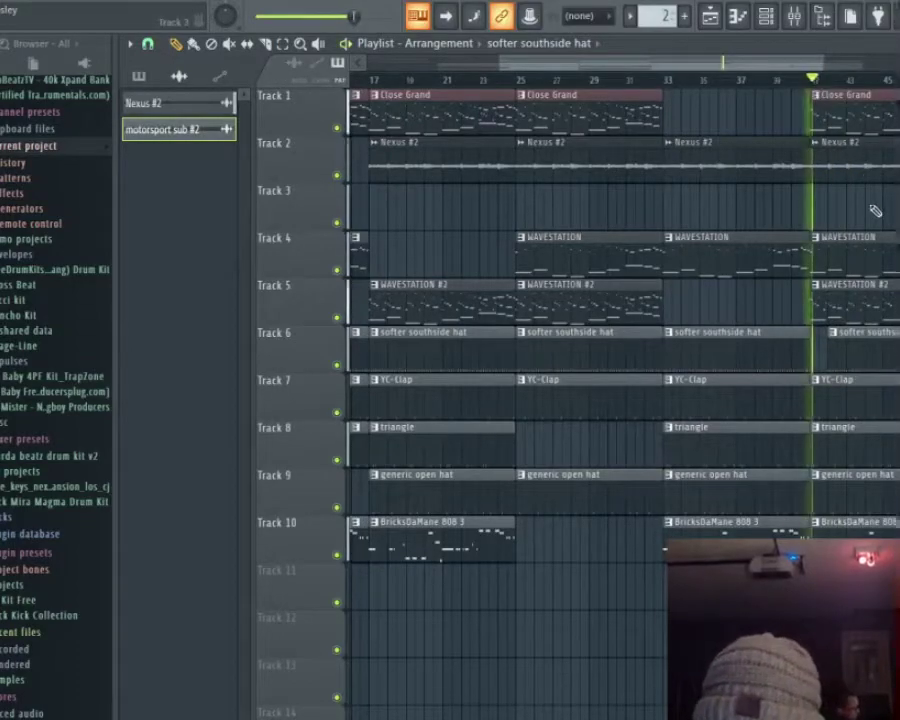
{"action": "scroll", "coordinate": [856, 398], "scroll_direction": "down", "scroll_amount": 3}
{"action": "scroll", "coordinate": [856, 398], "scroll_direction": "up", "scroll_amount": 4}
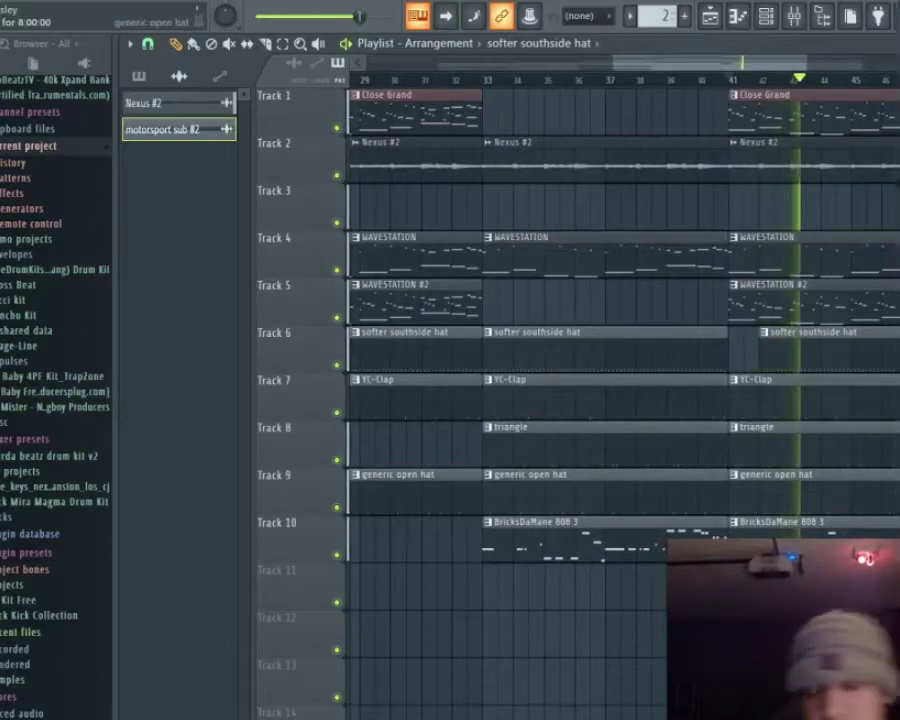
Slice the clips on all tracks at bar 45, and shorten the drum and 808 clips before it by about half a bar.
{"action": "left_click", "coordinate": [265, 43]}
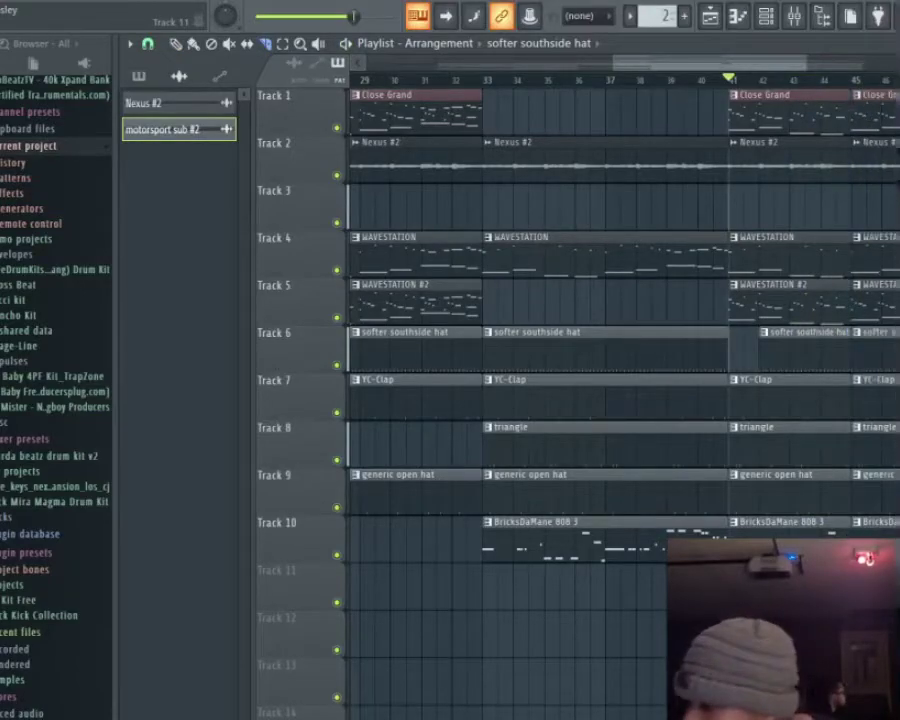
{"action": "left_click_drag", "start_coordinate": [733, 590], "coordinate": [836, 364]}
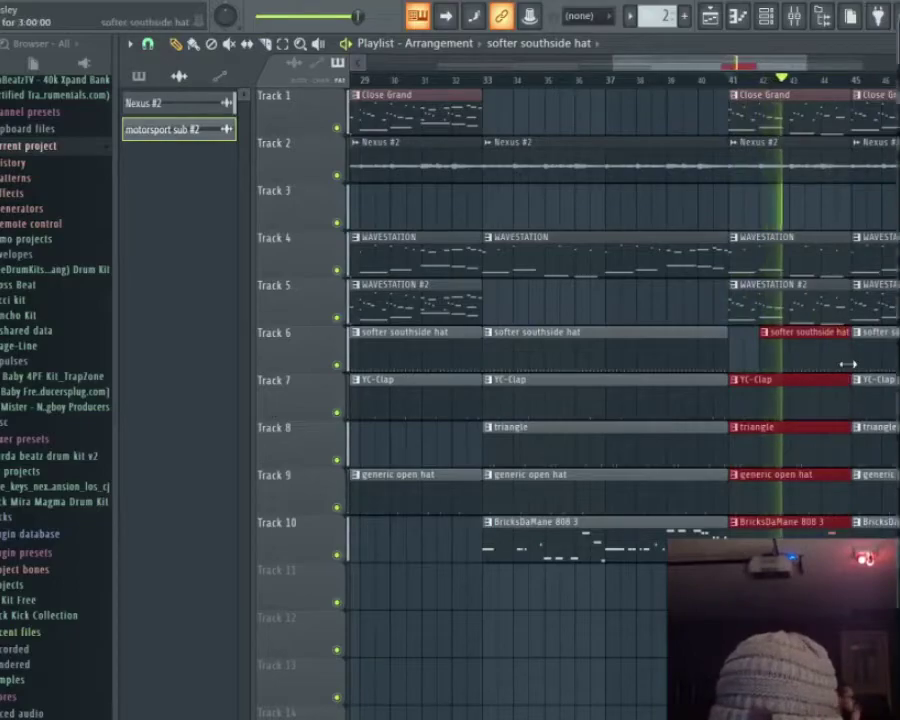
{"action": "left_click", "coordinate": [838, 400]}
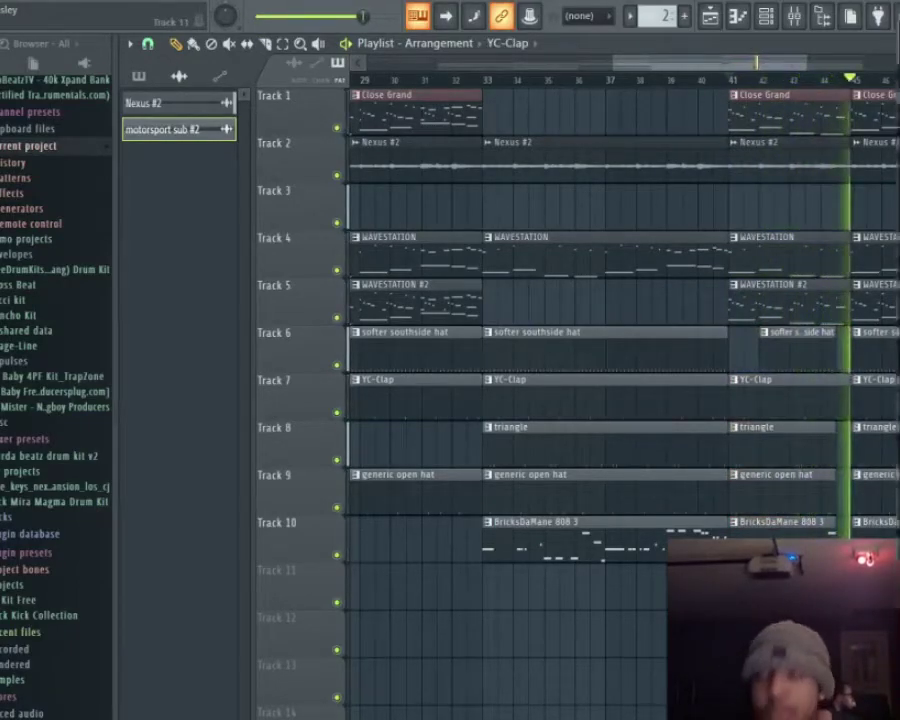
{"action": "scroll", "coordinate": [865, 510], "scroll_direction": "down", "scroll_amount": 1}
{"action": "scroll", "coordinate": [865, 510], "scroll_direction": "down", "scroll_amount": 5}
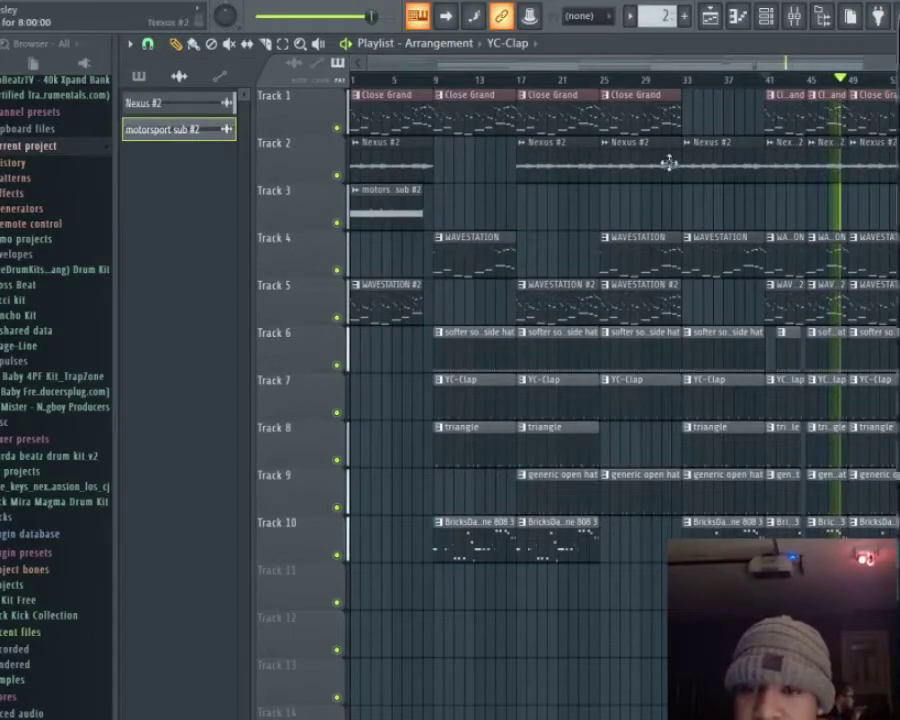
{"action": "key", "text": "space"}
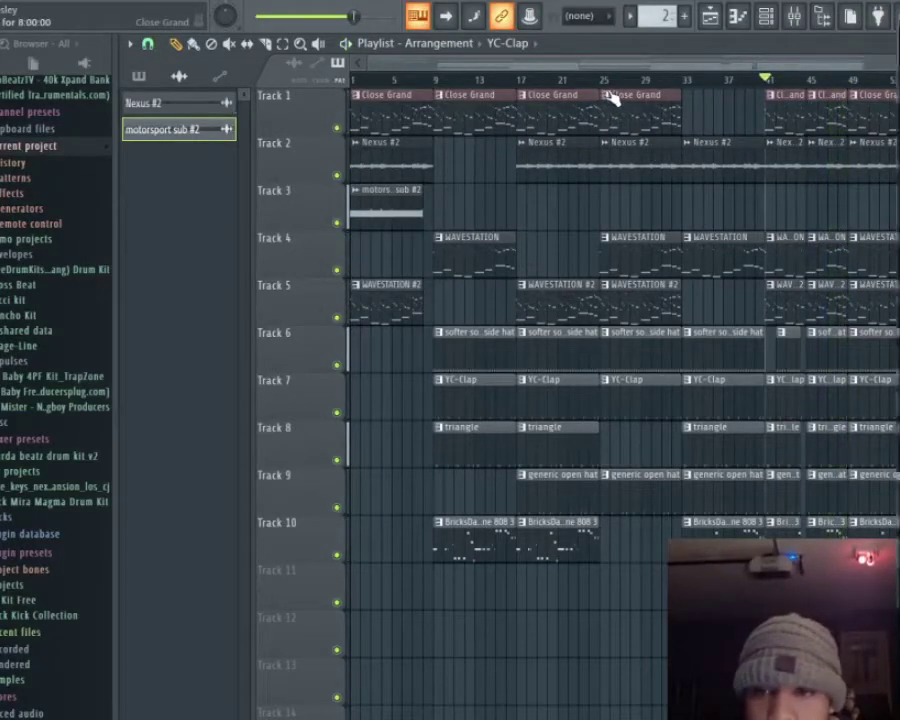
Play the arrangement from bar 25, and shorten the clips starting at bar 45 on all tracks by about one bar.
{"action": "left_click", "coordinate": [605, 80]}
{"action": "key", "text": "space"}
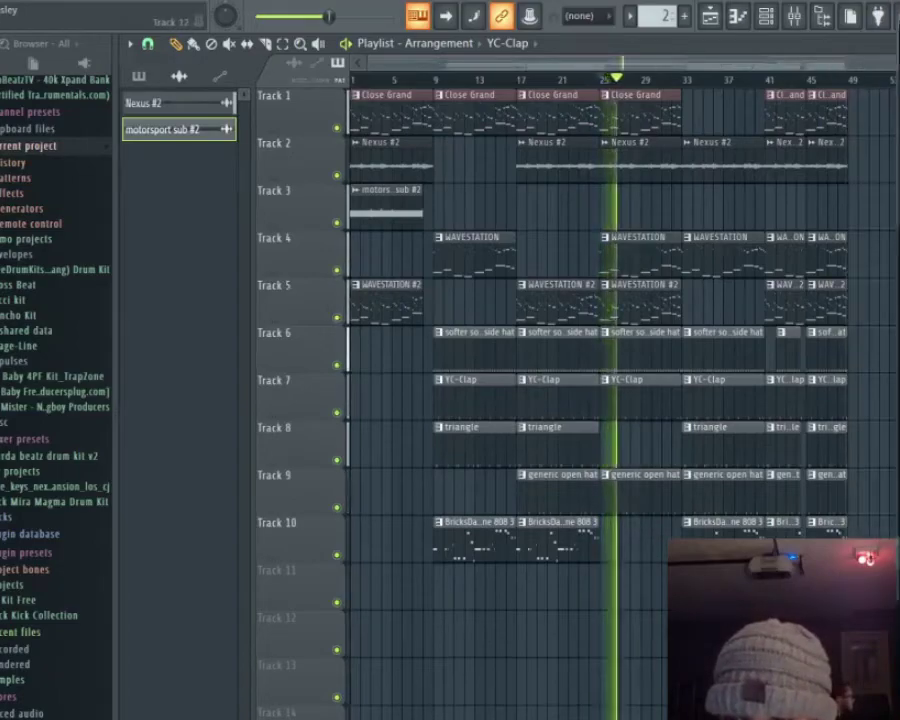
{"action": "scroll", "coordinate": [820, 513], "scroll_direction": "up", "scroll_amount": 2}
{"action": "left_click_drag", "start_coordinate": [820, 513], "coordinate": [793, 113]}
{"action": "scroll", "coordinate": [597, 494], "scroll_direction": "down", "scroll_amount": 3}
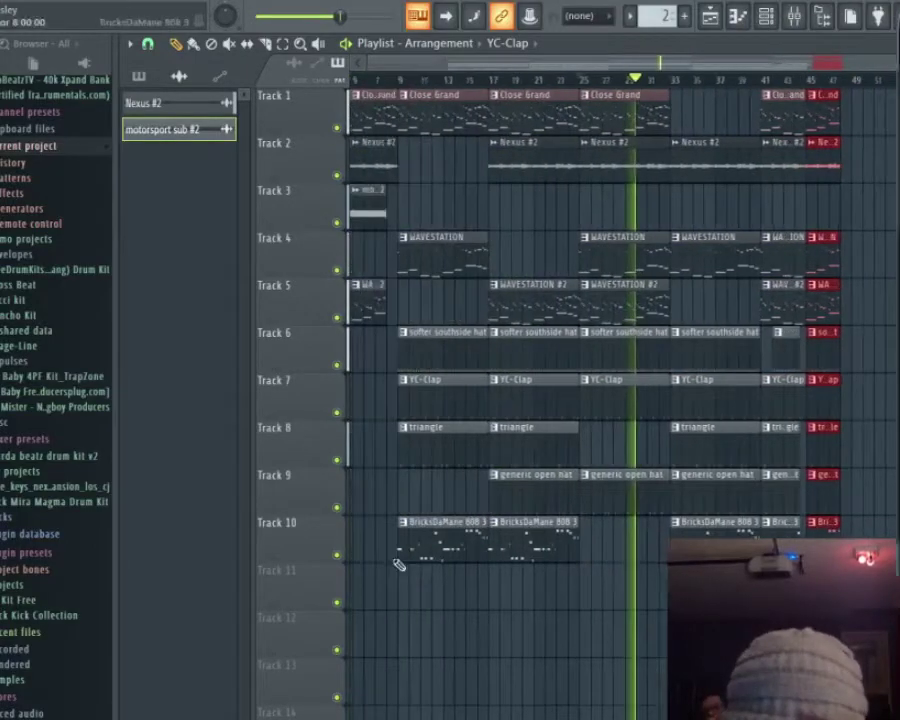
Copy the sections at bars 9 and 17 to bar 49, and extend the arrangement with further section copies from bar 65.
{"action": "left_click_drag", "start_coordinate": [446, 600], "coordinate": [590, 88]}
{"action": "left_click_drag", "start_coordinate": [486, 106], "coordinate": [898, 112]}
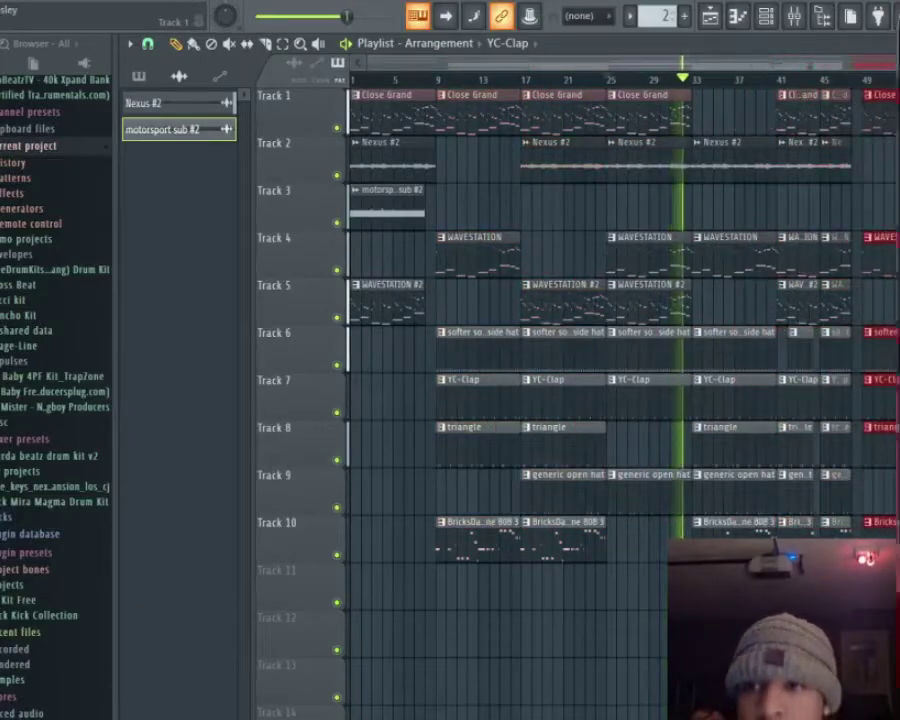
{"action": "scroll", "coordinate": [620, 380], "scroll_direction": "down", "scroll_amount": 1}
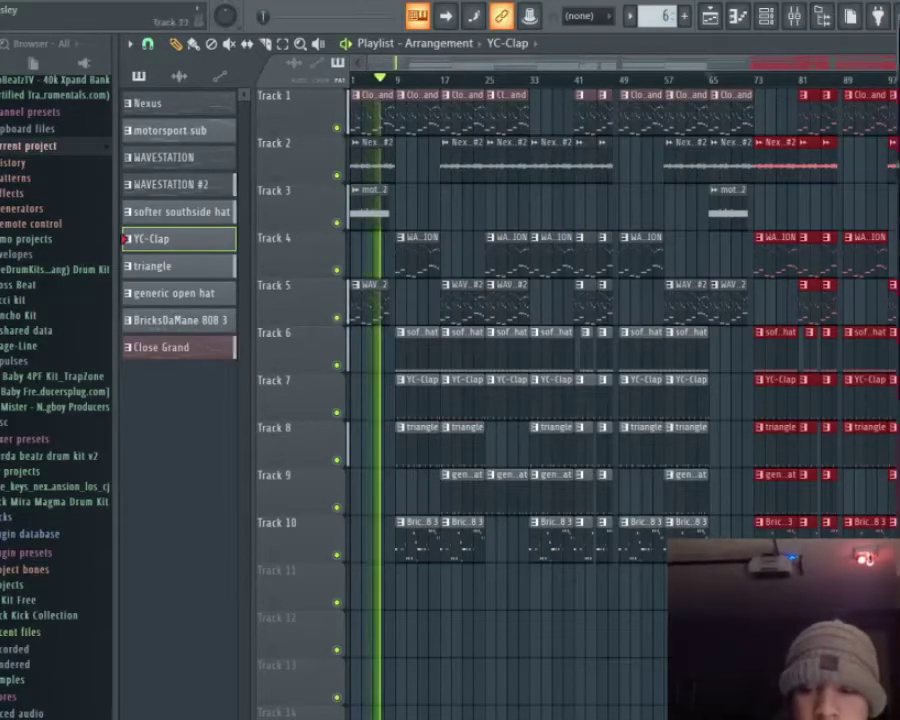
{"action": "key", "text": "ctrl+d"}
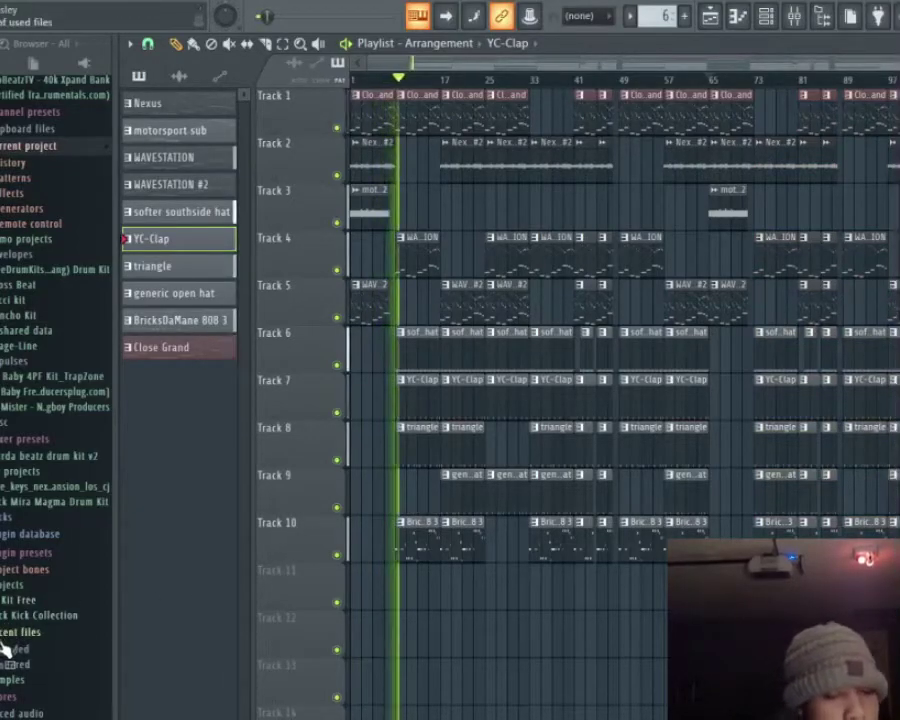
Place the Honcho Tag 2 sample on Track 11 at bar 2.
{"action": "scroll", "coordinate": [10, 690], "scroll_direction": "down", "scroll_amount": 3}
{"action": "left_click", "coordinate": [10, 697]}
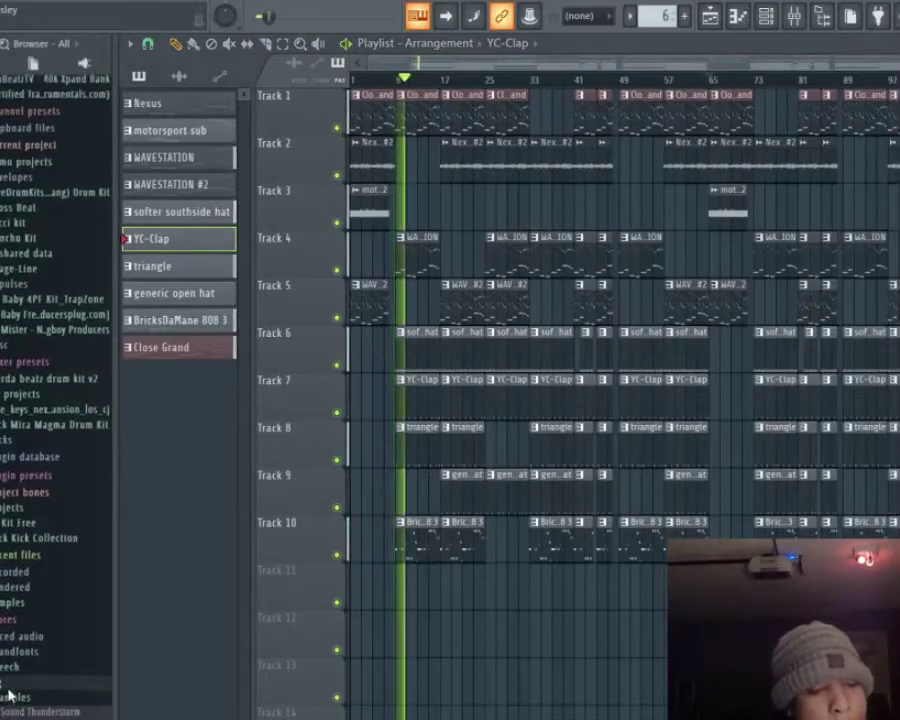
{"action": "left_click_drag", "start_coordinate": [25, 687], "coordinate": [362, 603]}
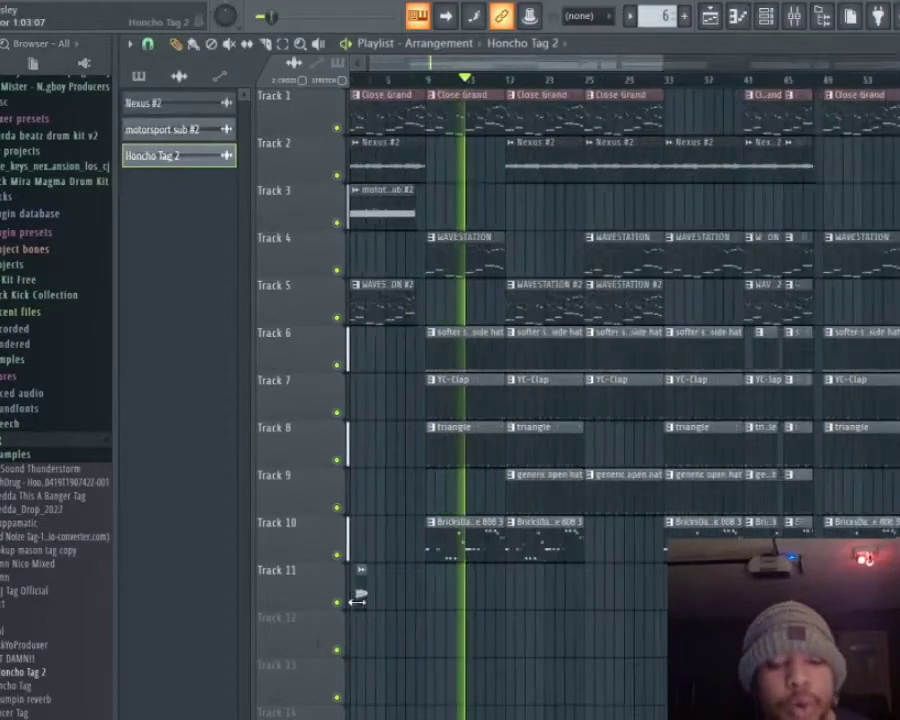
{"action": "scroll", "coordinate": [357, 602], "scroll_direction": "up", "scroll_amount": 5}
{"action": "left_click_drag", "start_coordinate": [382, 72], "coordinate": [247, 84]}
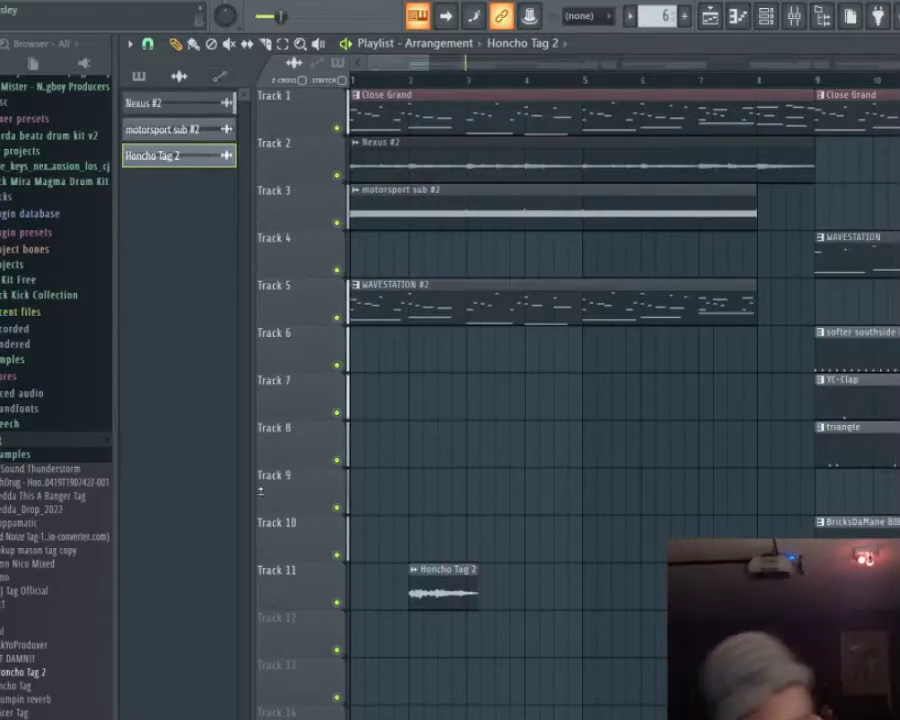
Place the Honcho Tag sample on Track 12 starting at bar 8.
{"action": "scroll", "coordinate": [533, 543], "scroll_direction": "down", "scroll_amount": 5}
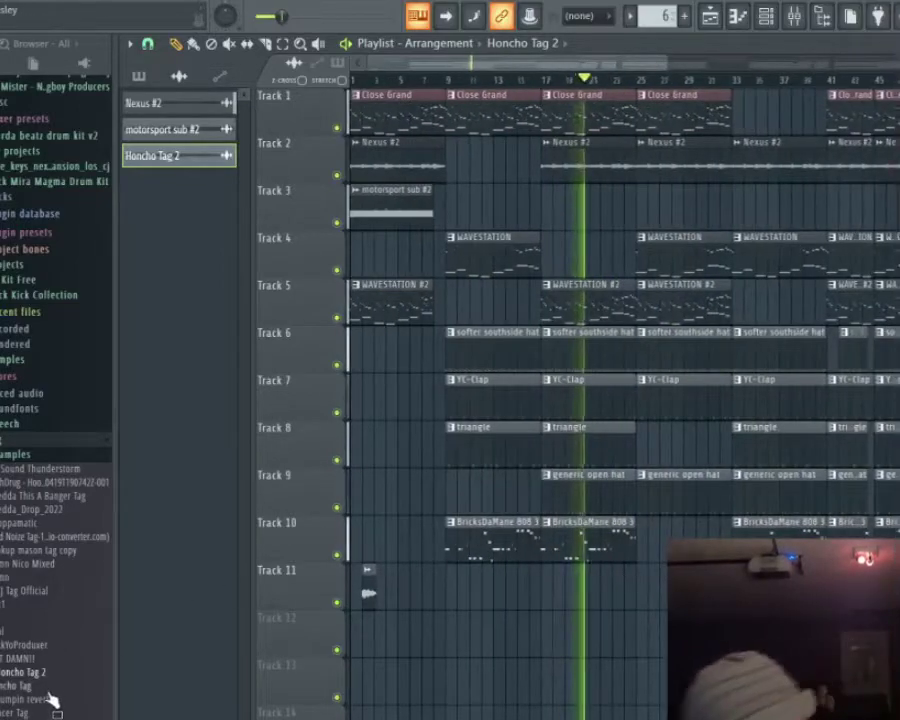
{"action": "left_click_drag", "start_coordinate": [48, 690], "coordinate": [508, 679]}
{"action": "scroll", "coordinate": [432, 668], "scroll_direction": "up", "scroll_amount": 5}
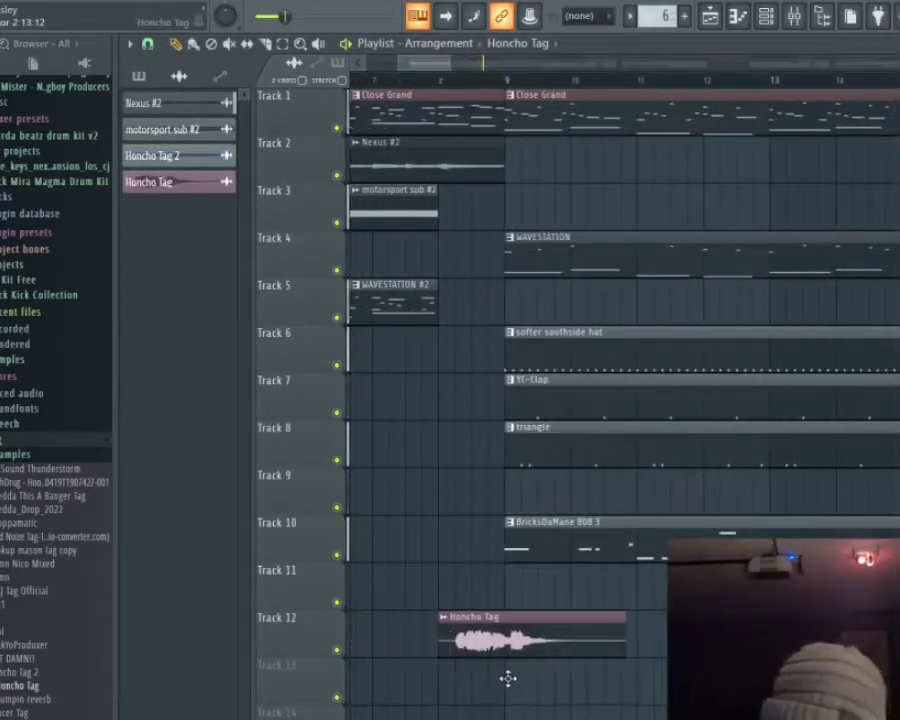
{"action": "scroll", "coordinate": [510, 680], "scroll_direction": "up", "scroll_amount": 5}
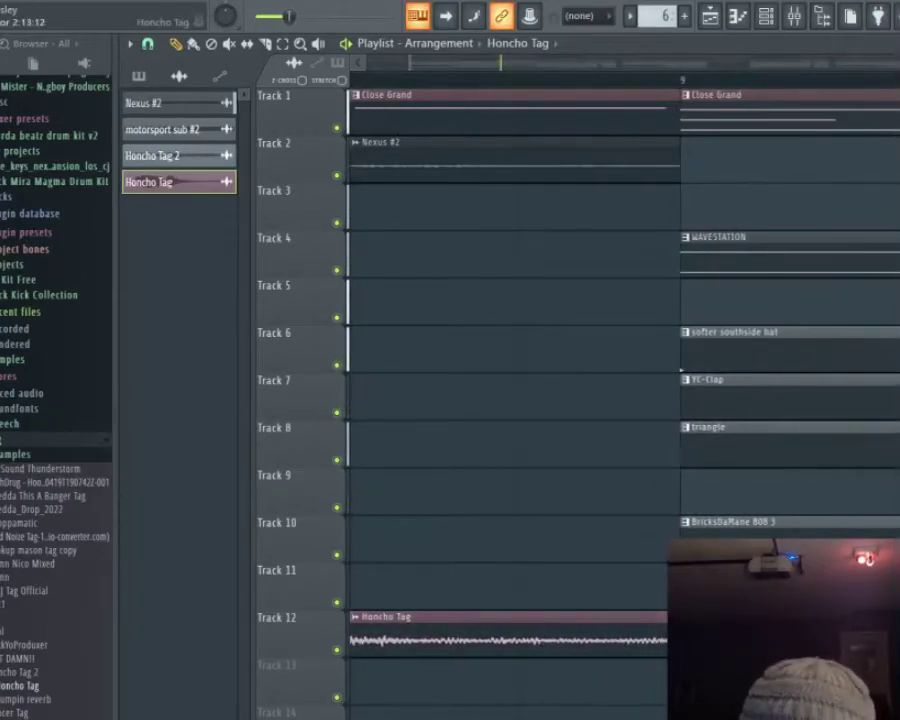
Turn on Fade stereo for the Honcho Tag sample, adjust its channel volume and close its settings.
{"action": "double_click", "coordinate": [480, 630]}
{"action": "left_click", "coordinate": [543, 322]}
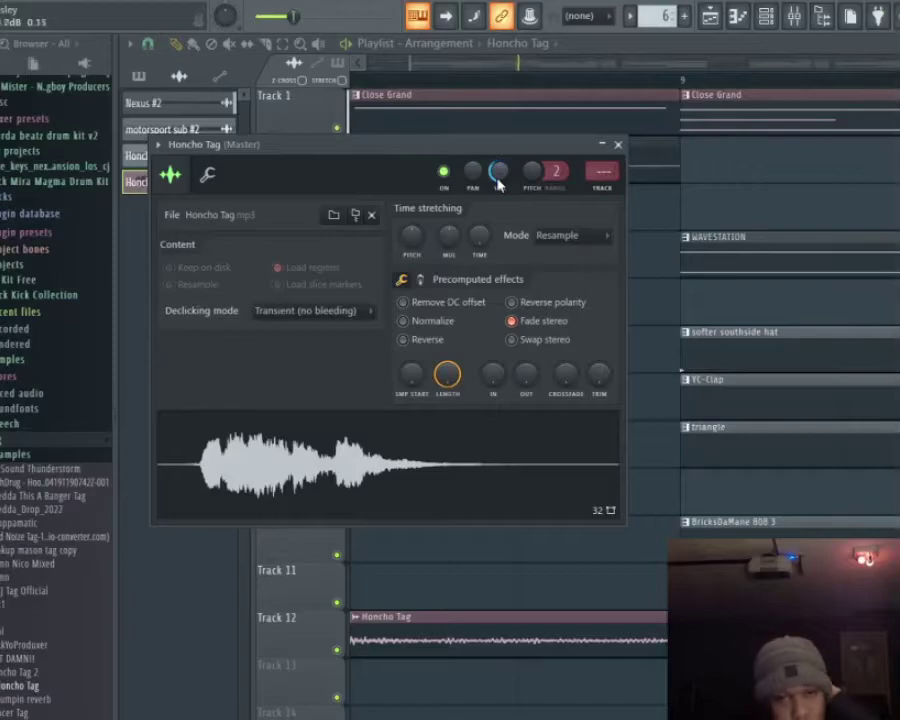
{"action": "left_click", "coordinate": [619, 147]}
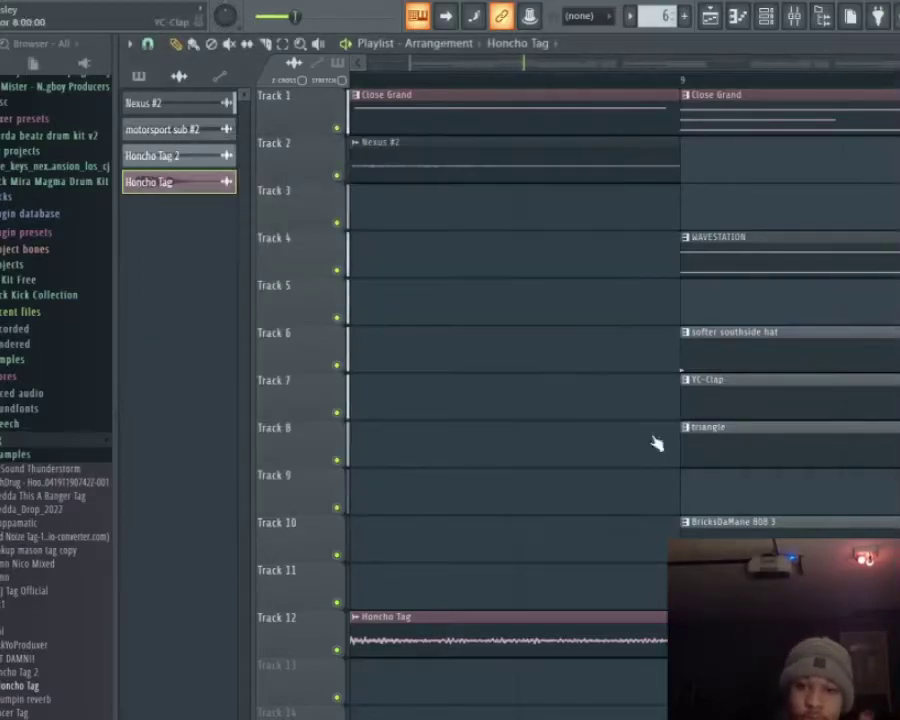
Select both tag clips on Tracks 11 and 12, and add a WAVESTATION clip on Track 4 at bar 105.
{"action": "scroll", "coordinate": [564, 526], "scroll_direction": "down", "scroll_amount": 2}
{"action": "scroll", "coordinate": [575, 686], "scroll_direction": "down", "scroll_amount": 4}
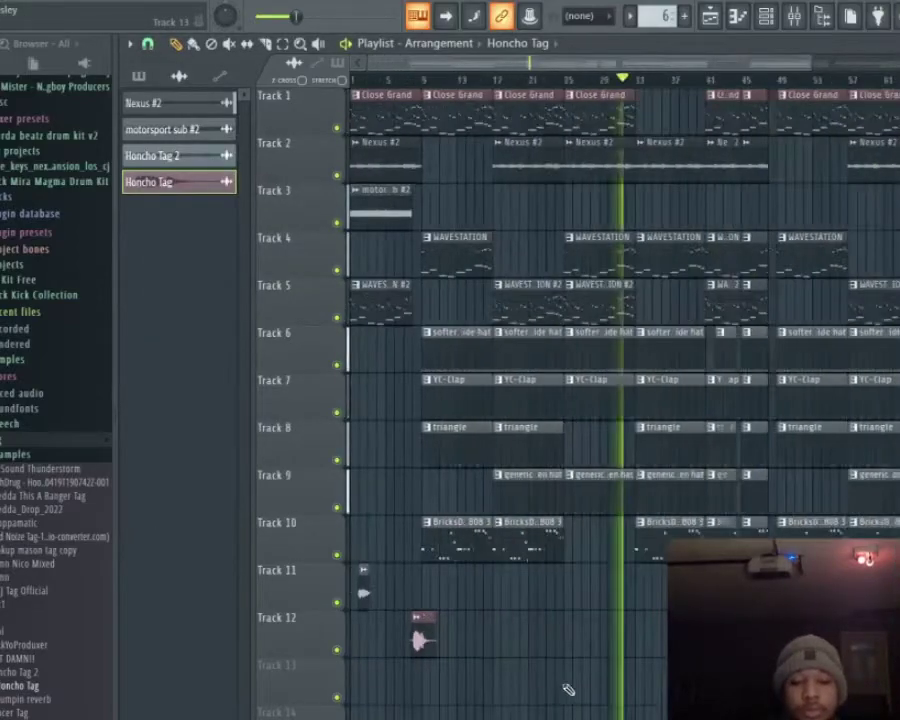
{"action": "left_click_drag", "start_coordinate": [550, 690], "coordinate": [165, 589]}
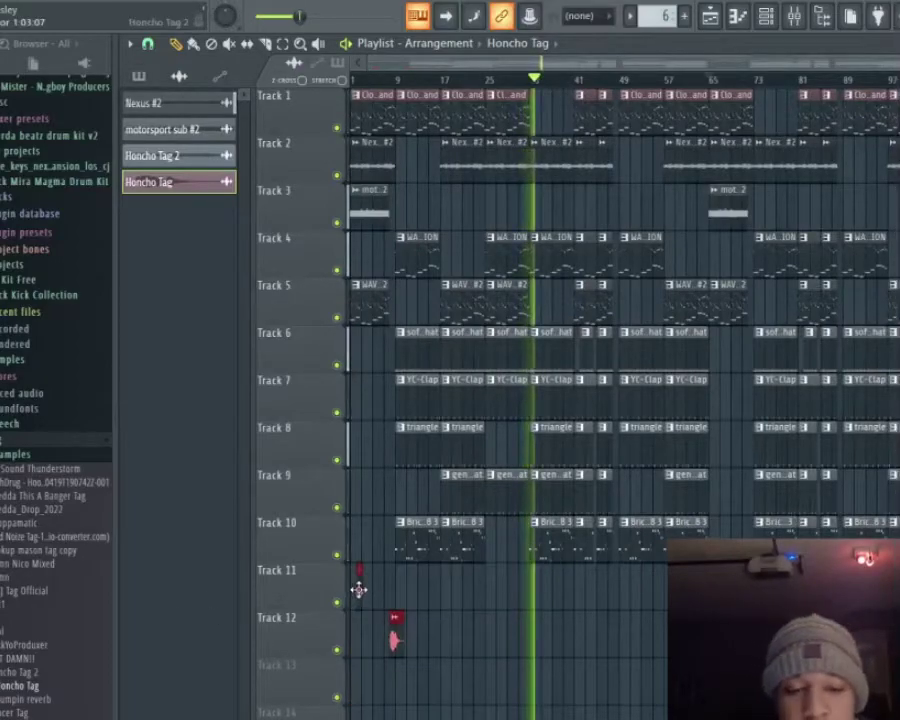
{"action": "scroll", "coordinate": [575, 640], "scroll_direction": "up", "scroll_amount": 4}
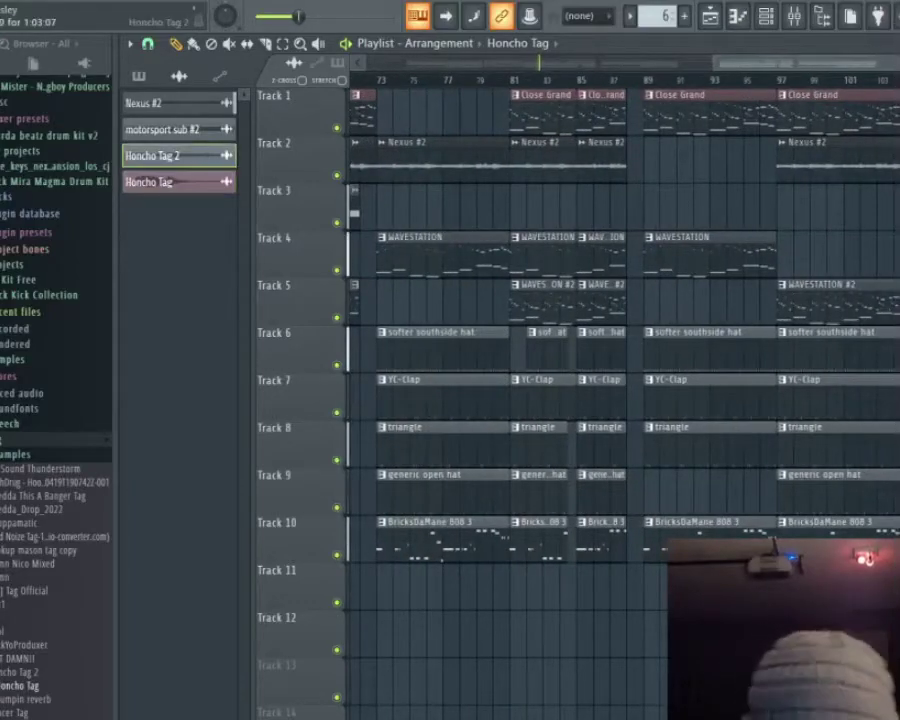
{"action": "scroll", "coordinate": [470, 458], "scroll_direction": "down", "scroll_amount": 1}
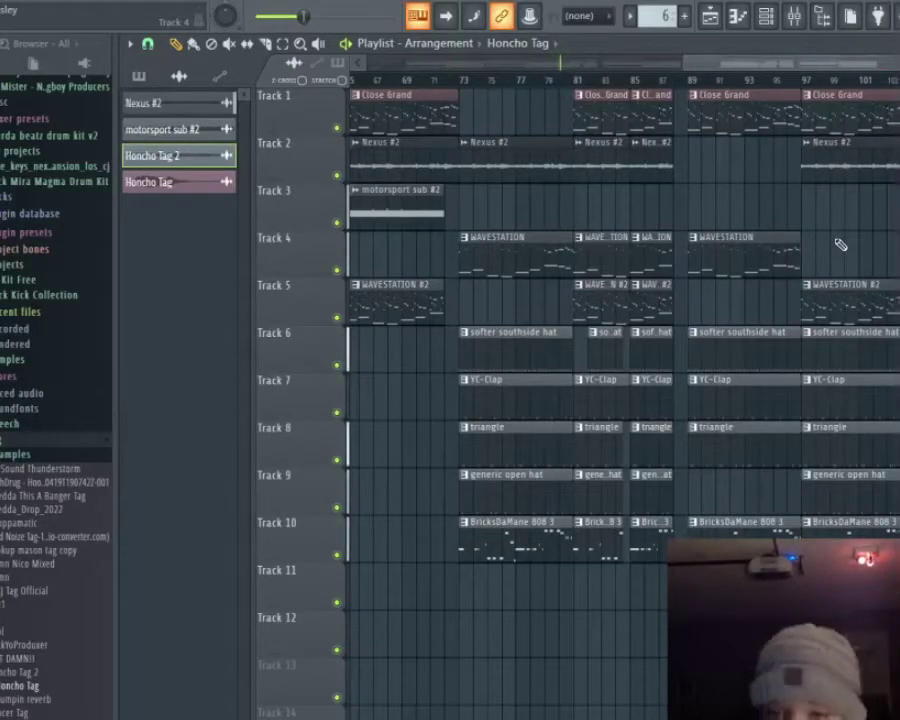
{"action": "left_click", "coordinate": [734, 262]}
{"action": "scroll", "coordinate": [734, 262], "scroll_direction": "down", "scroll_amount": 3}
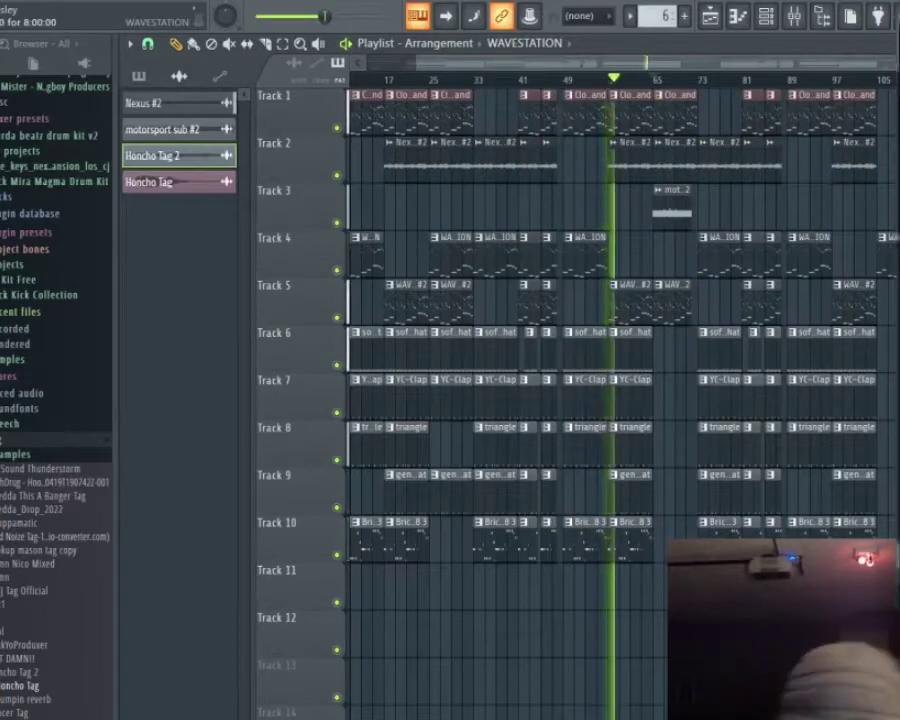
{"action": "scroll", "coordinate": [843, 410], "scroll_direction": "down", "scroll_amount": 2}
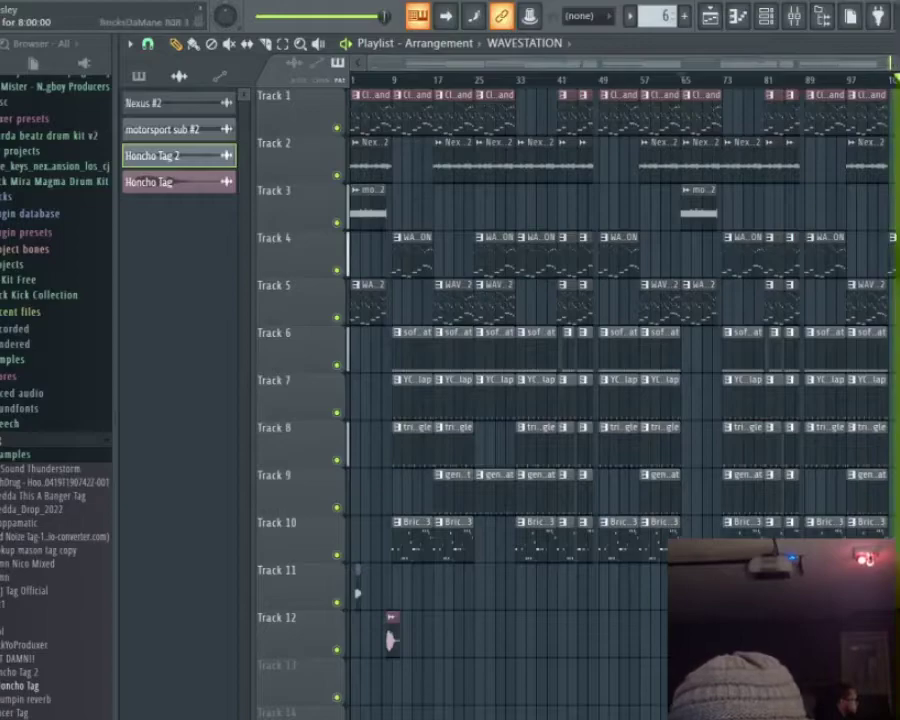
{"action": "scroll", "coordinate": [862, 560], "scroll_direction": "up", "scroll_amount": 3}
{"action": "left_click_drag", "start_coordinate": [848, 575], "coordinate": [862, 525]}
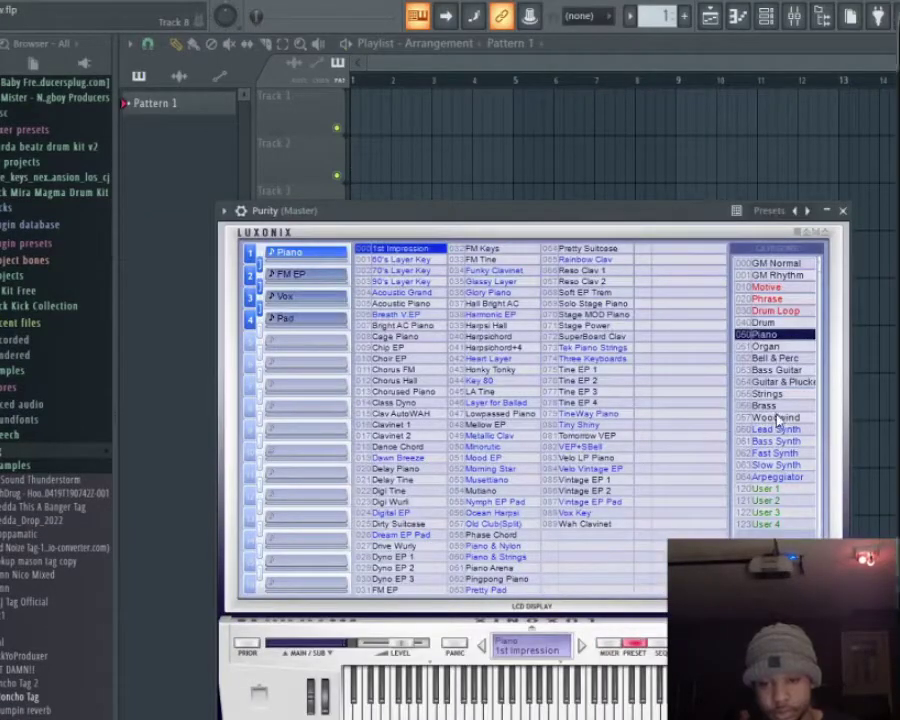
Audition Purity's Slow Synth presets, including To the Space, Ultra Ana Layer and Pad and Lead, and load Choir Ens.
{"action": "left_click", "coordinate": [778, 465]}
{"action": "left_click", "coordinate": [660, 448]}
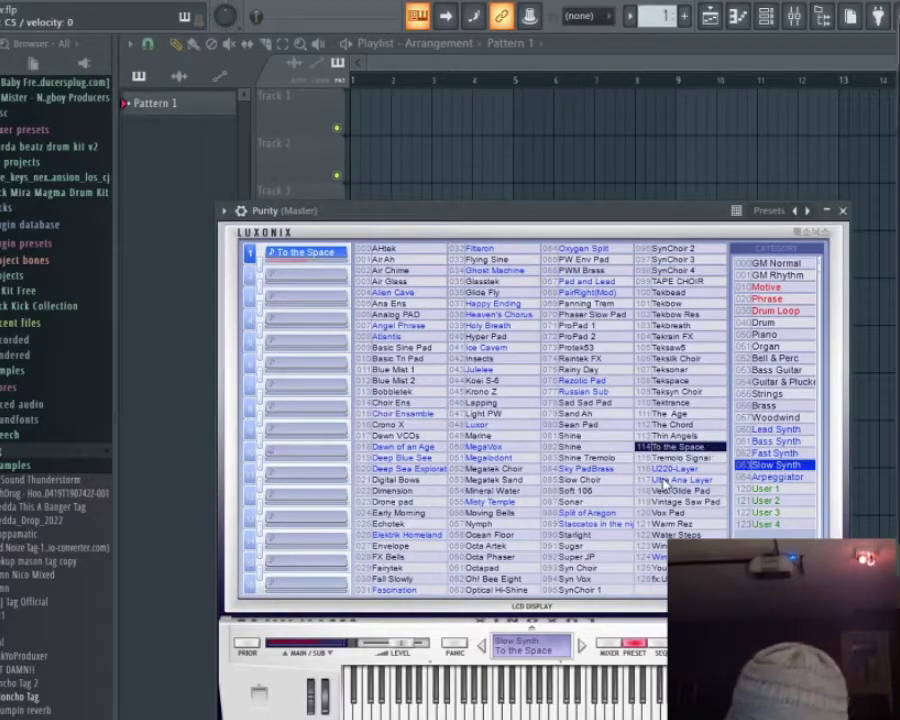
{"action": "left_click", "coordinate": [663, 481]}
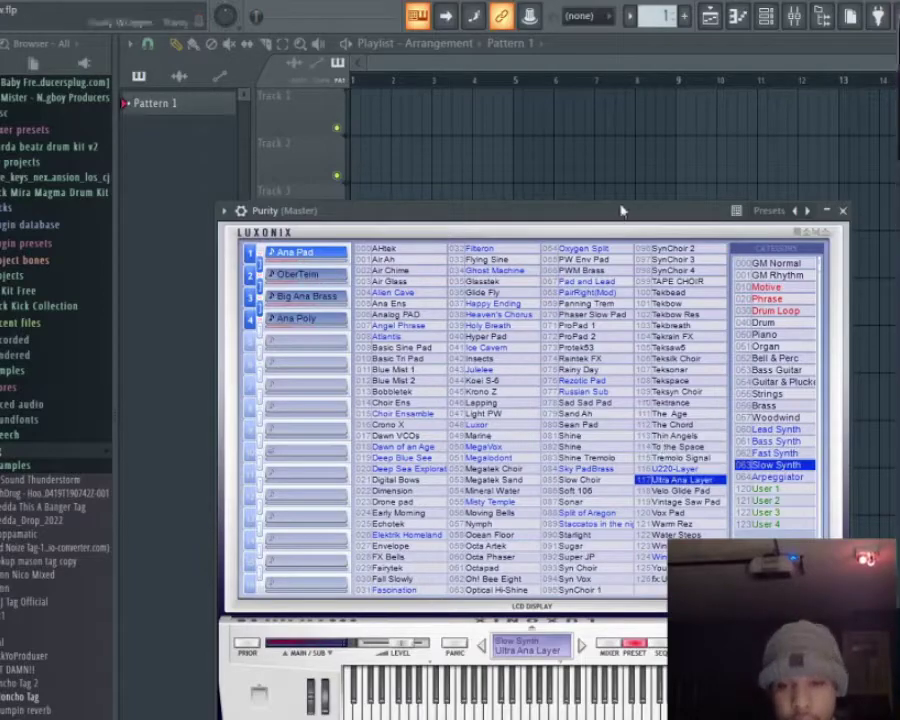
{"action": "left_click", "coordinate": [580, 281]}
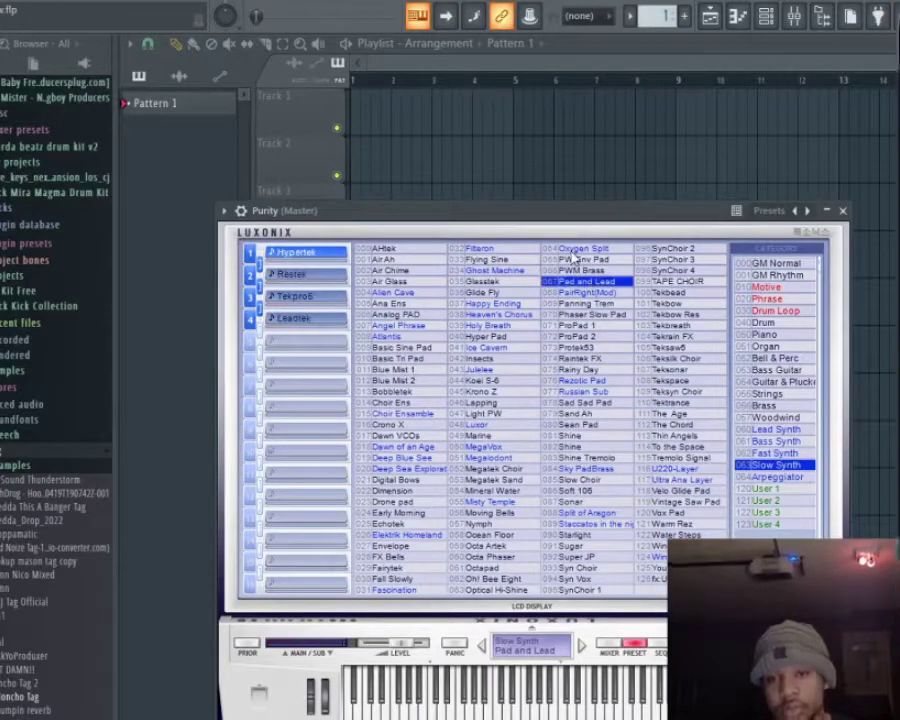
{"action": "left_click", "coordinate": [387, 469]}
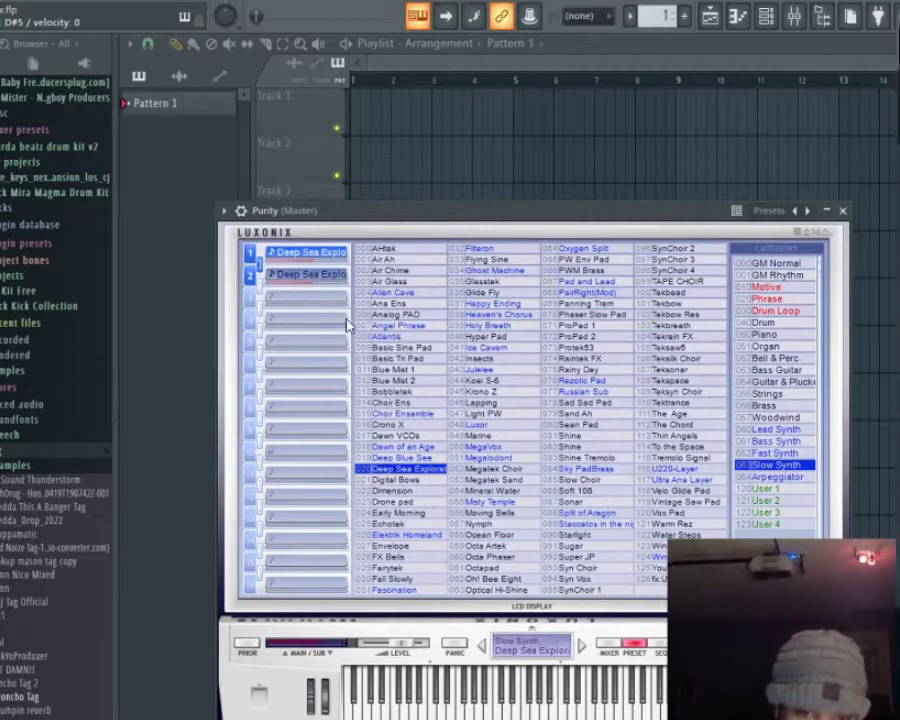
{"action": "left_click", "coordinate": [421, 403]}
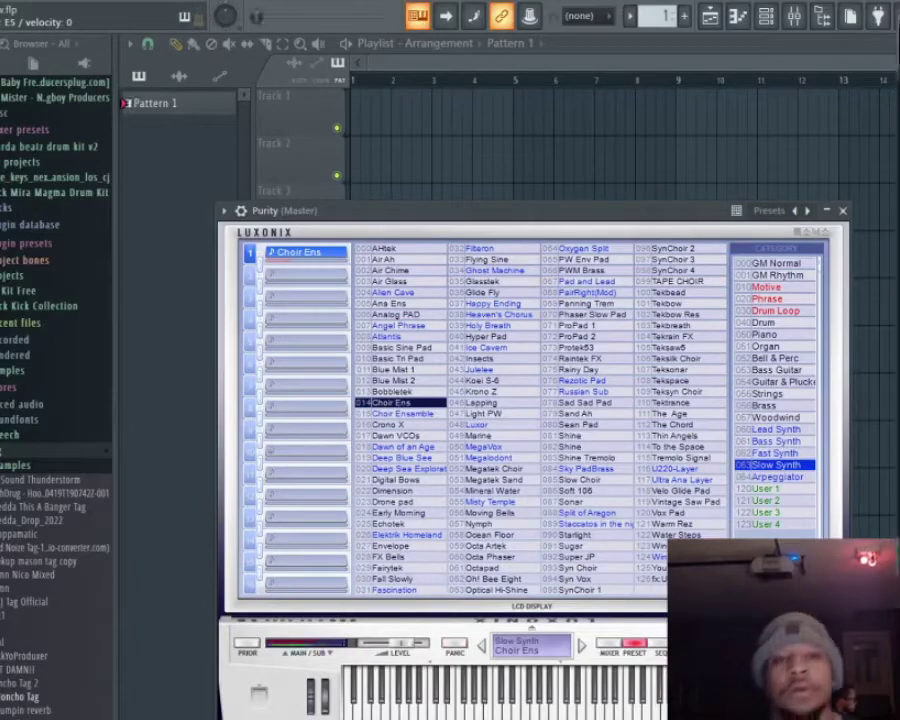
Open the Purity piano roll and quantize the recorded melody notes.
{"action": "left_click", "coordinate": [752, 30]}
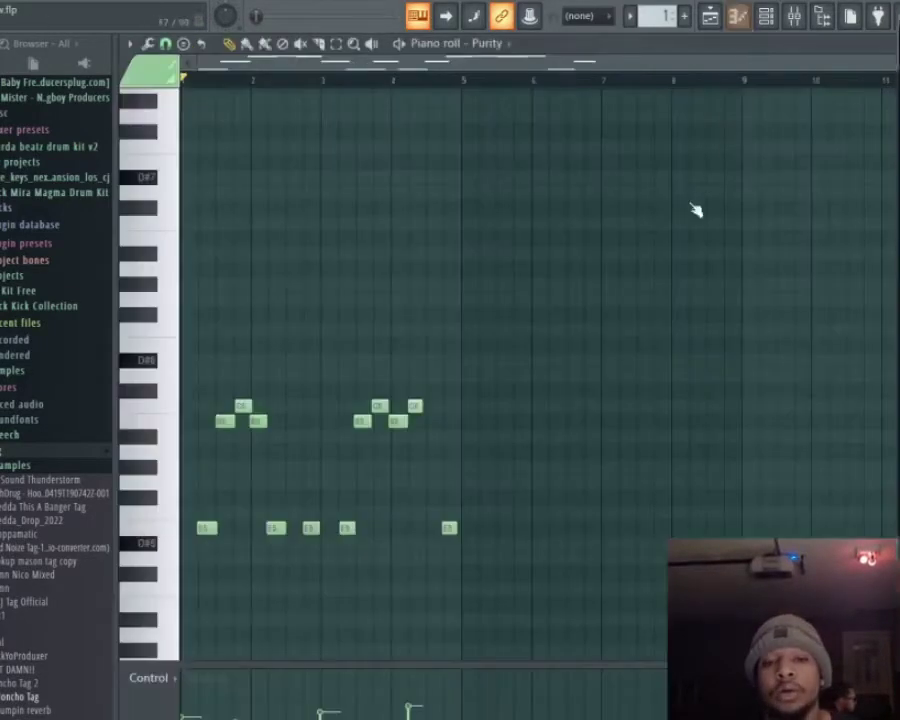
{"action": "key", "text": "alt+q"}
{"action": "left_click", "coordinate": [648, 616]}
{"action": "scroll", "coordinate": [293, 540], "scroll_direction": "down", "scroll_amount": 4}
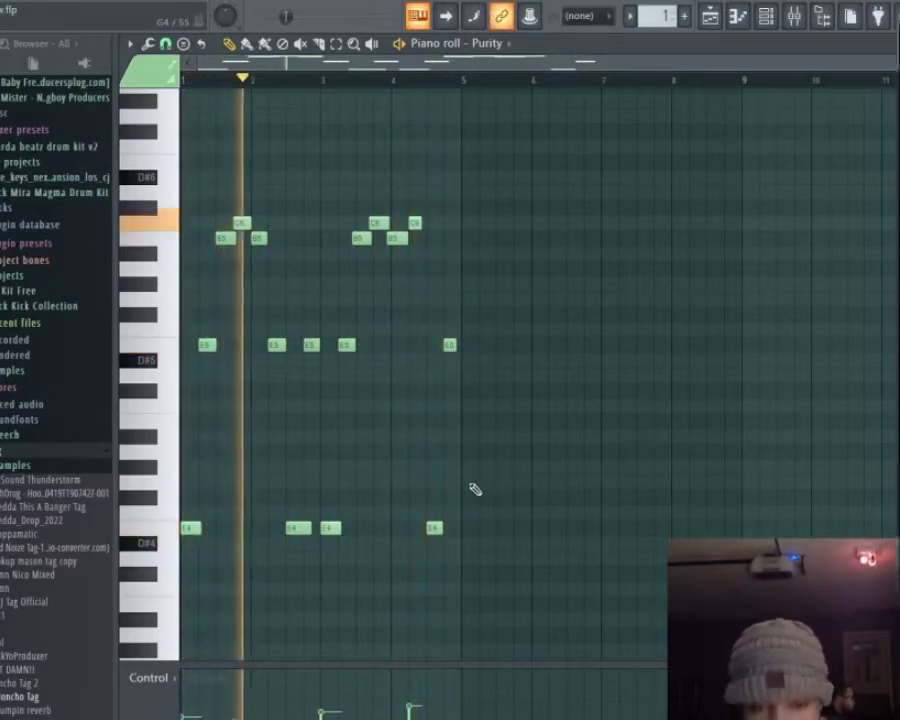
Stop playback and duplicate the whole four-bar melody so it fills eight bars.
{"action": "scroll", "coordinate": [464, 460], "scroll_direction": "up", "scroll_amount": 2}
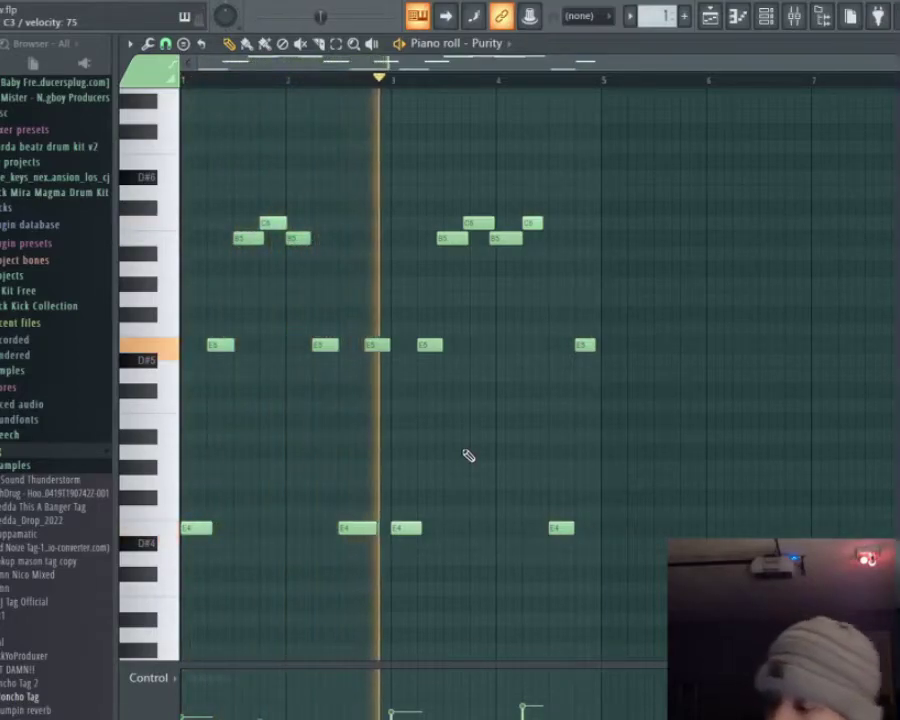
{"action": "key", "text": "space"}
{"action": "key", "text": "ctrl+a"}
{"action": "key", "text": "ctrl+b"}
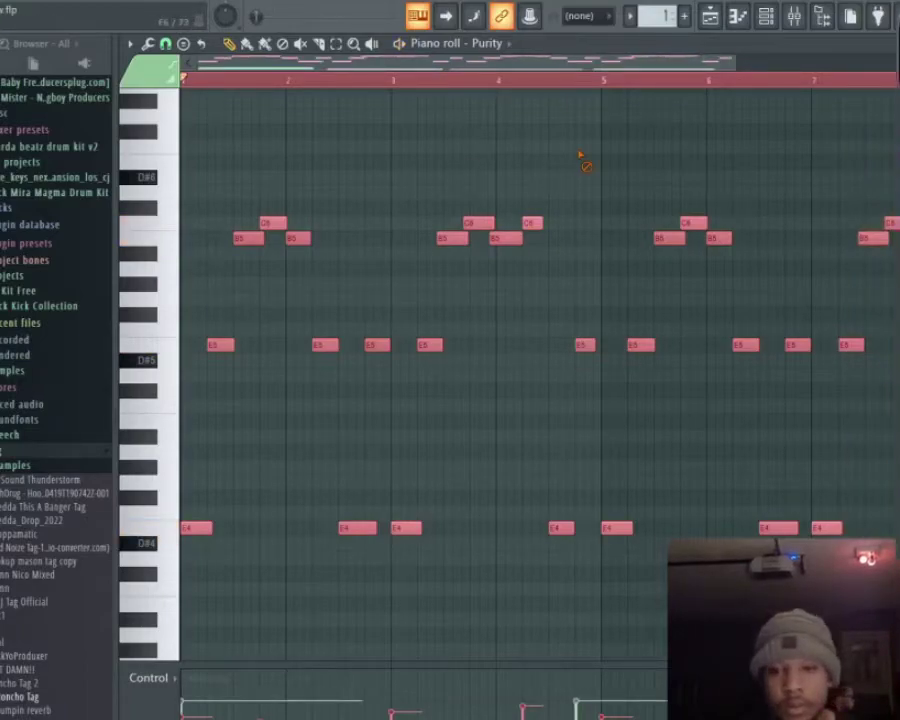
Quantize the notes including the new bass line, and play the pattern.
{"action": "key", "text": "alt+q"}
{"action": "key", "text": "space"}
{"action": "key", "text": "Escape"}
Move the C2, B1 and C2 bass notes so they start exactly at bars 3, 5 and 7.
{"action": "scroll", "coordinate": [663, 556], "scroll_direction": "down", "scroll_amount": 6}
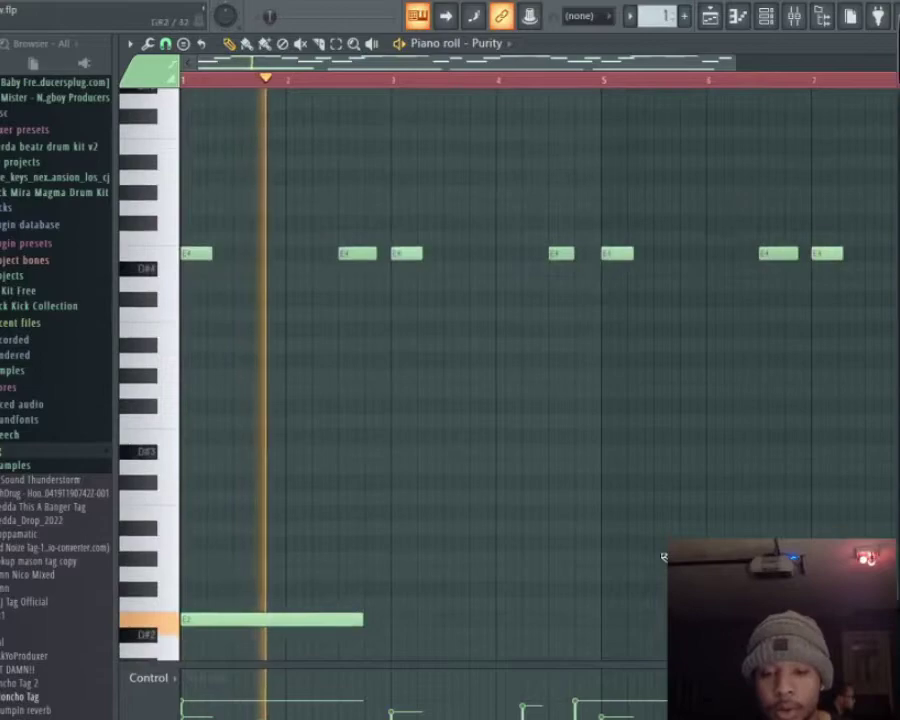
{"action": "scroll", "coordinate": [663, 556], "scroll_direction": "down", "scroll_amount": 5}
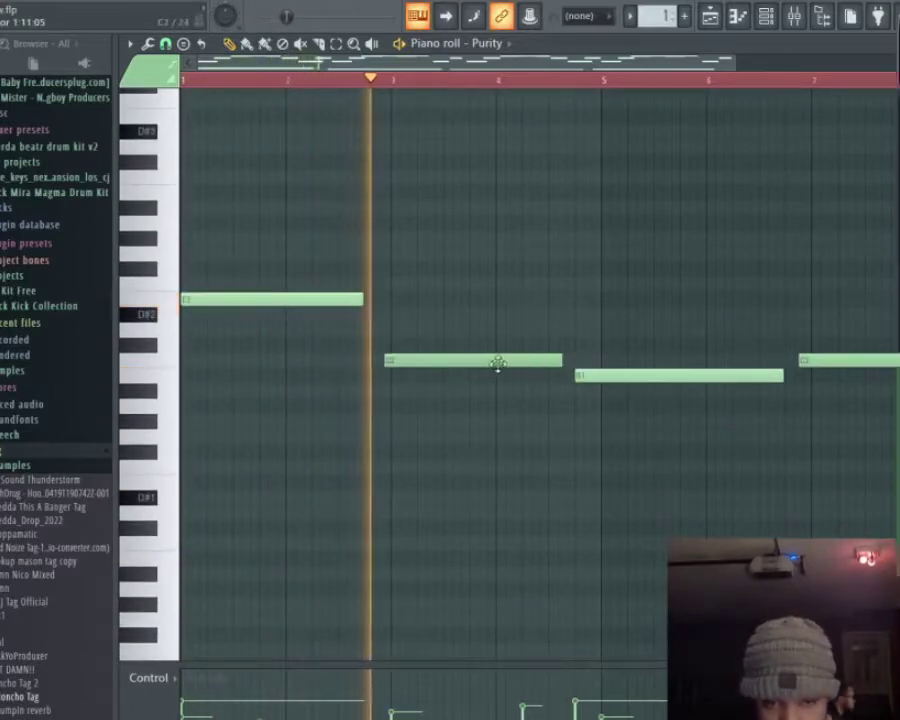
{"action": "left_click_drag", "start_coordinate": [498, 363], "coordinate": [504, 363]}
{"action": "left_click_drag", "start_coordinate": [644, 376], "coordinate": [672, 381]}
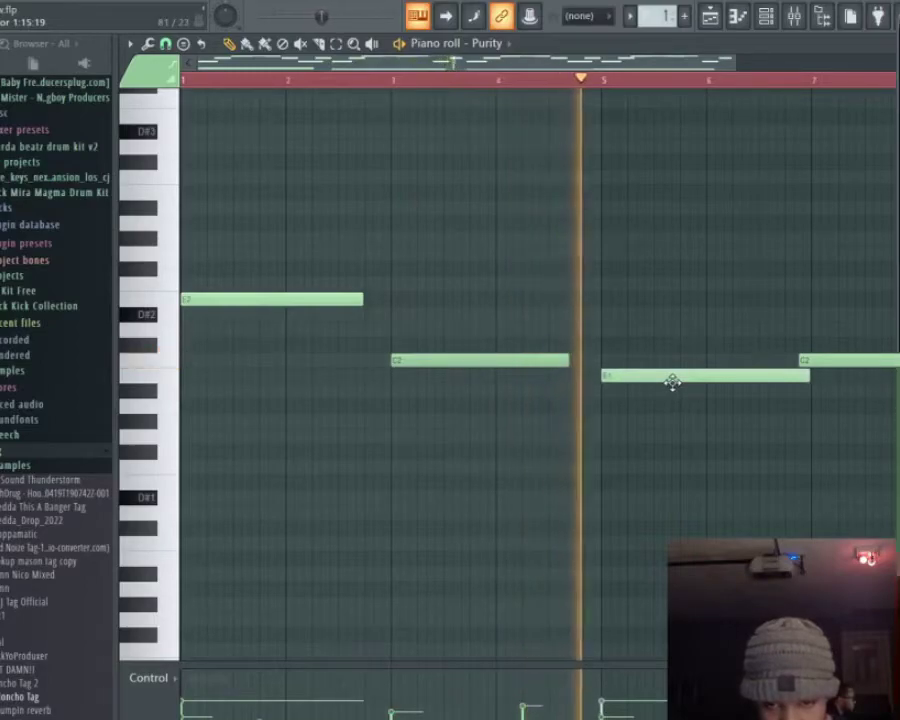
{"action": "left_click_drag", "start_coordinate": [838, 358], "coordinate": [852, 358]}
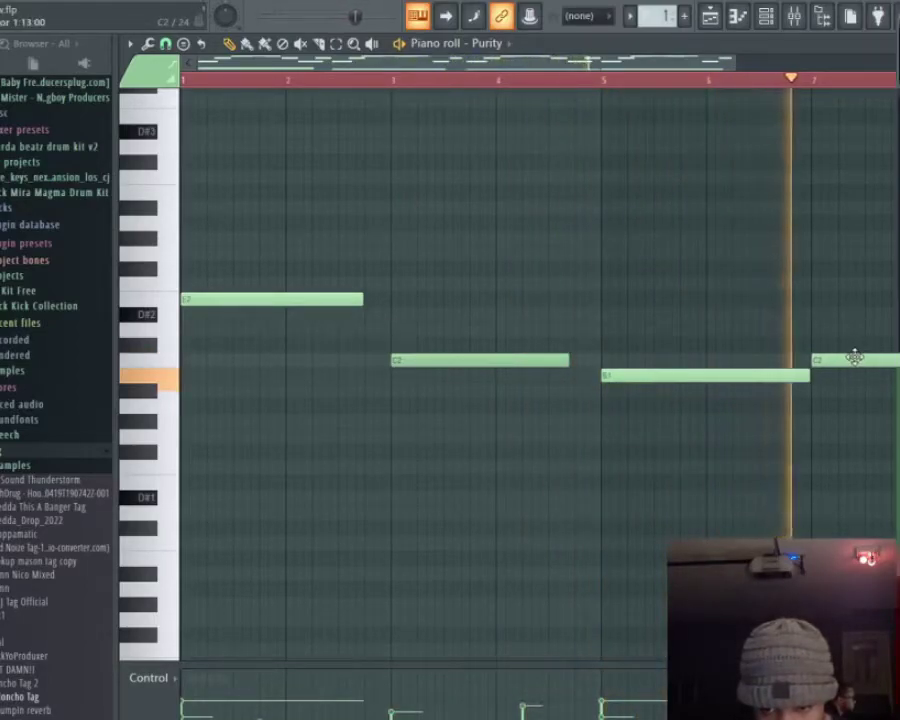
{"action": "scroll", "coordinate": [793, 303], "scroll_direction": "down", "scroll_amount": 3}
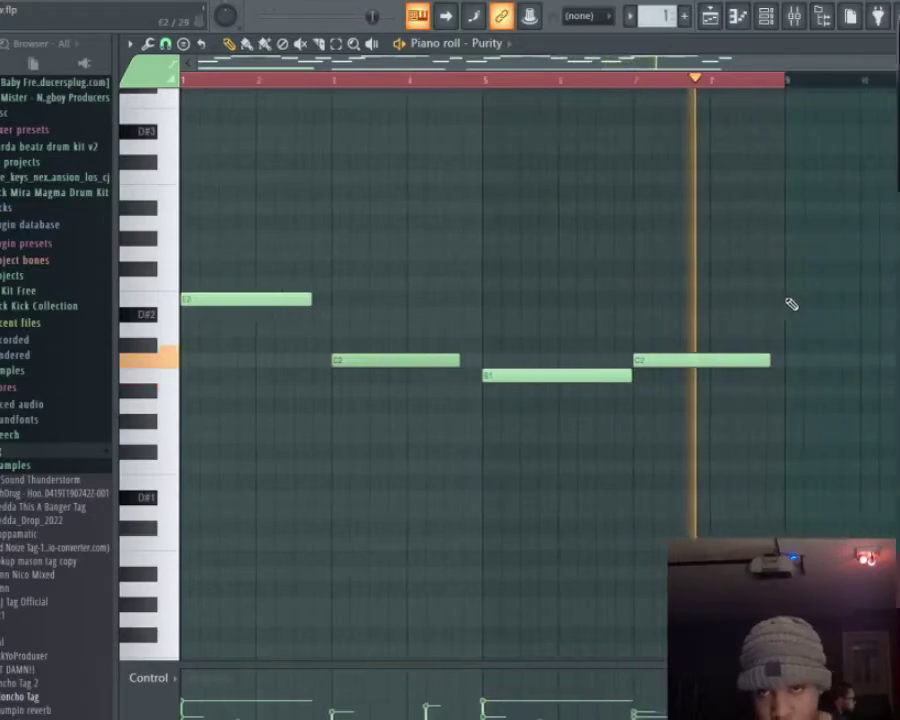
{"action": "scroll", "coordinate": [577, 269], "scroll_direction": "up", "scroll_amount": 8}
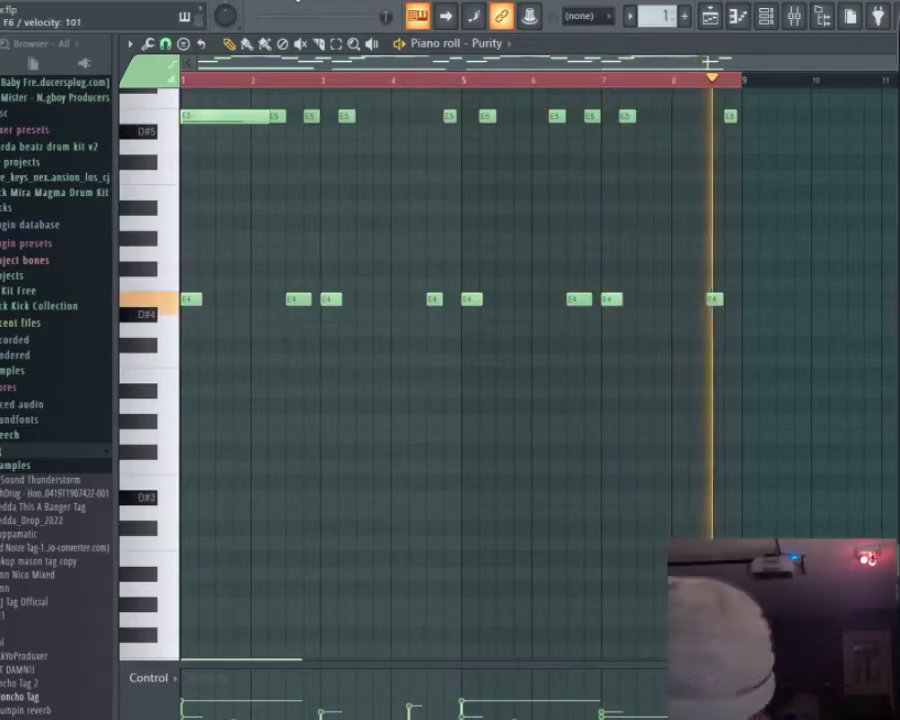
Check the Purity instrument window and return to the melody's piano roll.
{"action": "scroll", "coordinate": [659, 289], "scroll_direction": "up", "scroll_amount": 6}
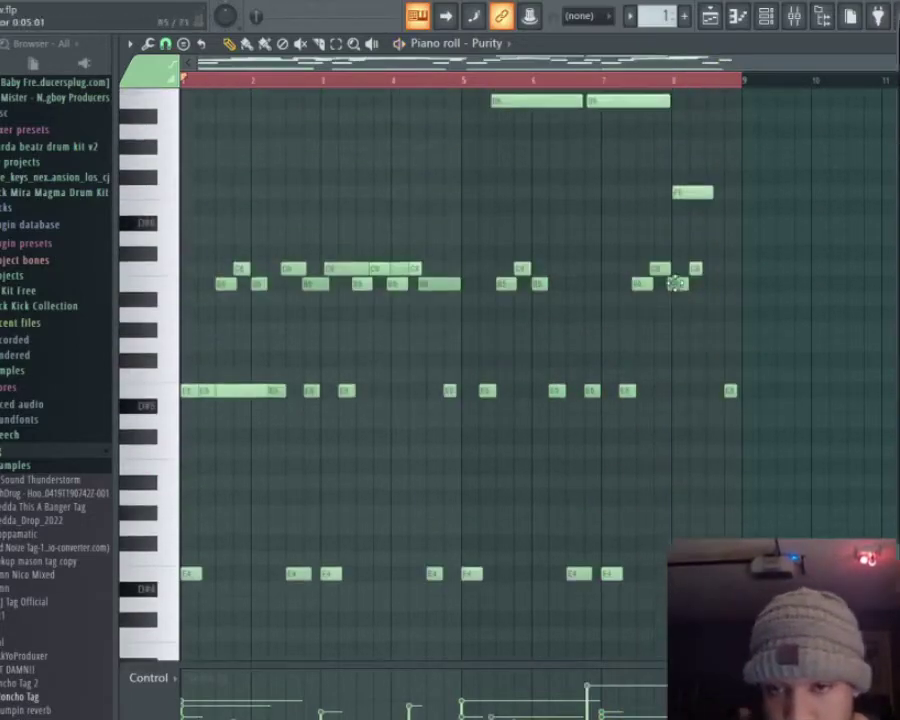
{"action": "key", "text": "ctrl+n"}
{"action": "left_click", "coordinate": [522, 431]}
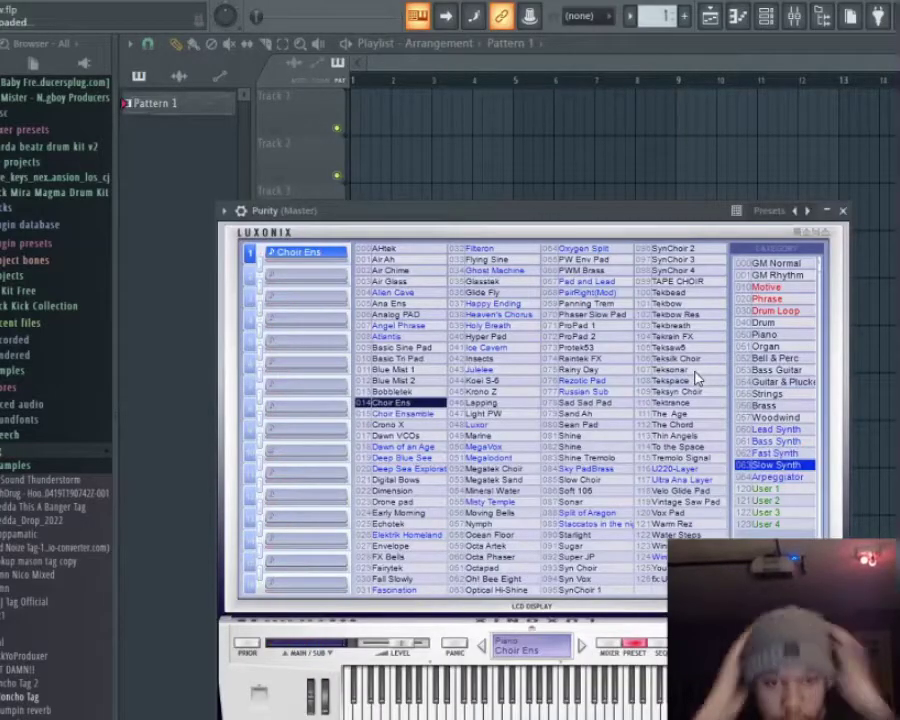
{"action": "left_click", "coordinate": [592, 193]}
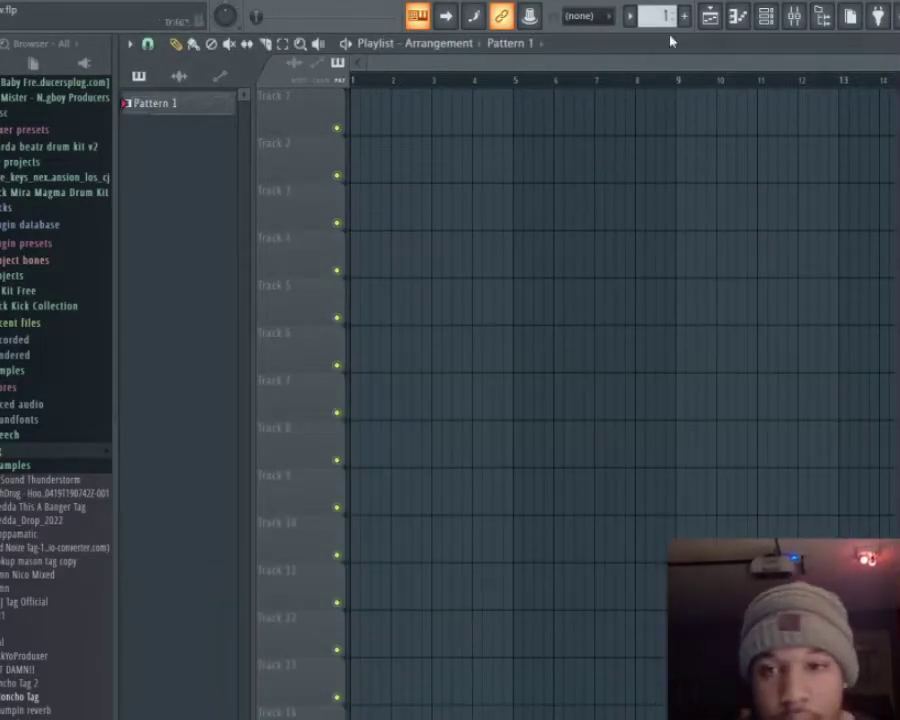
{"action": "left_click", "coordinate": [740, 17]}
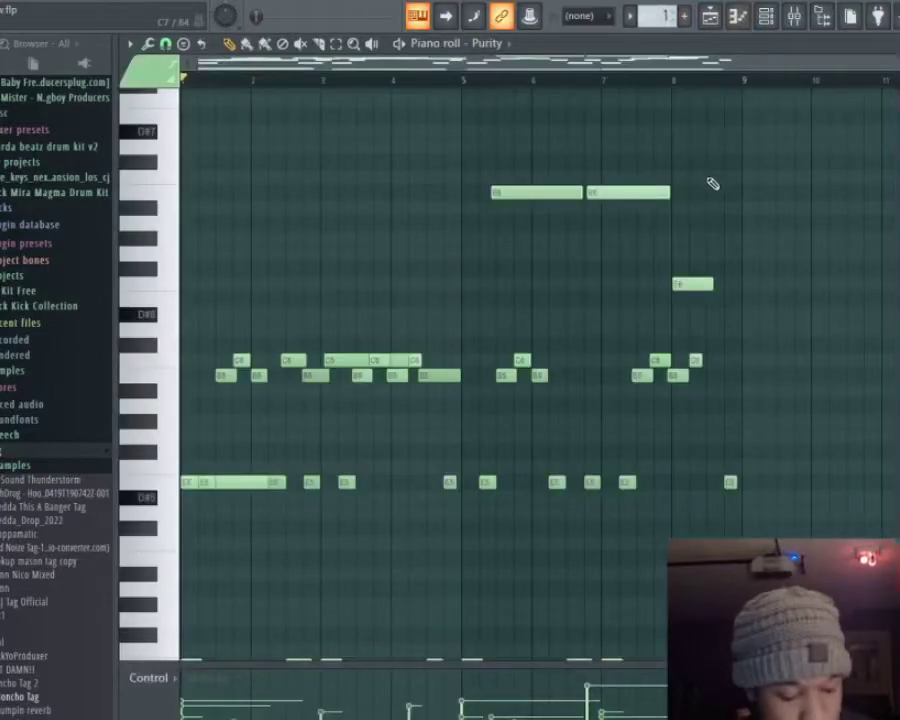
Quantize the Purity notes including the added high notes, and play the pattern to hear them.
{"action": "key", "text": "alt+q"}
{"action": "key", "text": "Return"}
{"action": "key", "text": "space"}
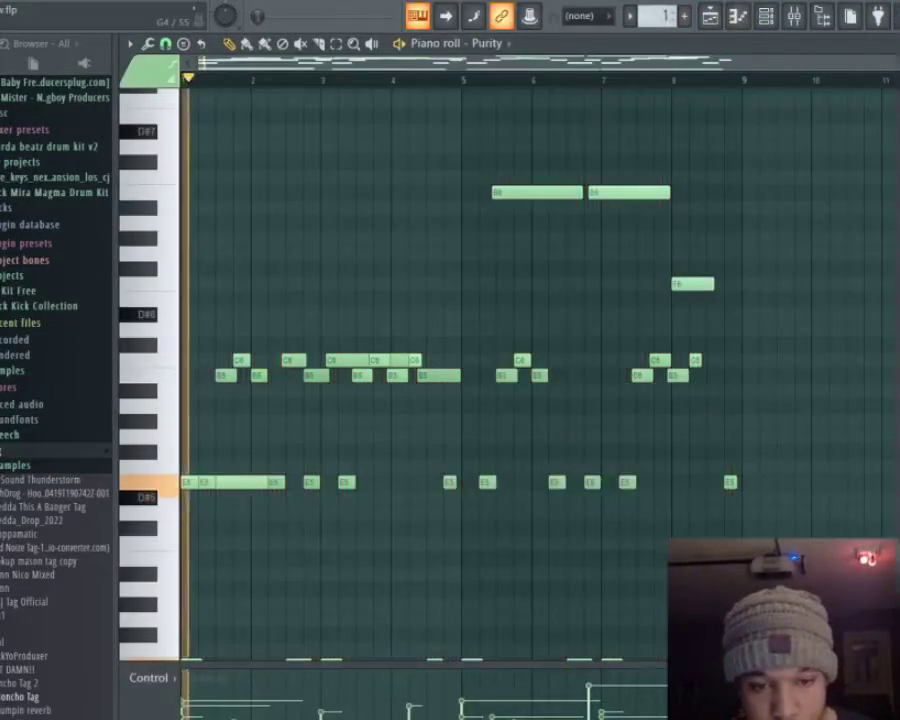
{"action": "key", "text": "space"}
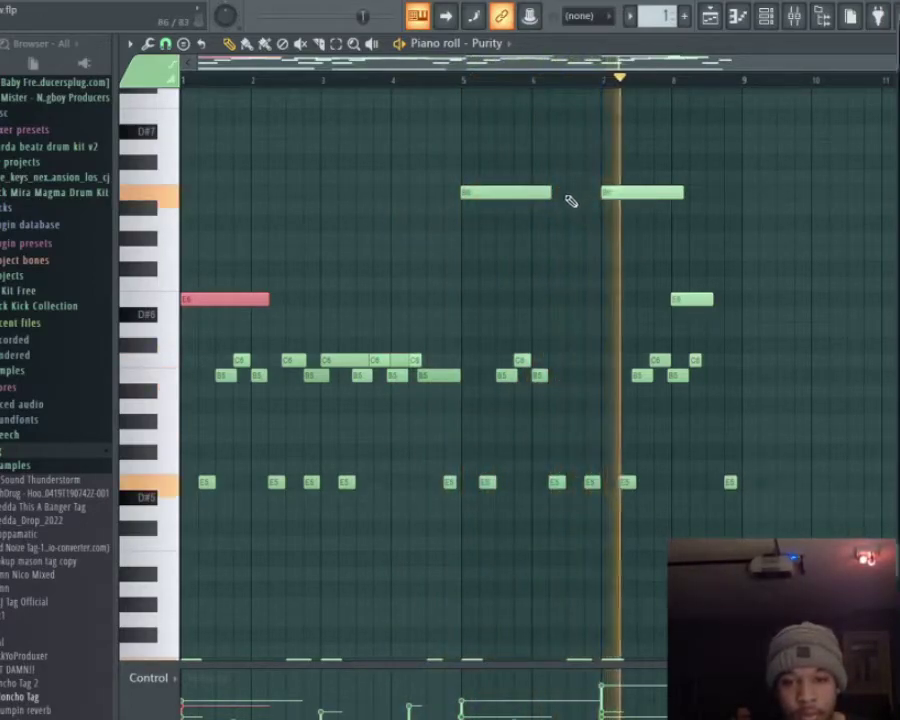
Lengthen the high B6 note at bar 5 slightly and raise the high note at bar 8 to C7.
{"action": "left_click_drag", "start_coordinate": [553, 192], "coordinate": [563, 194]}
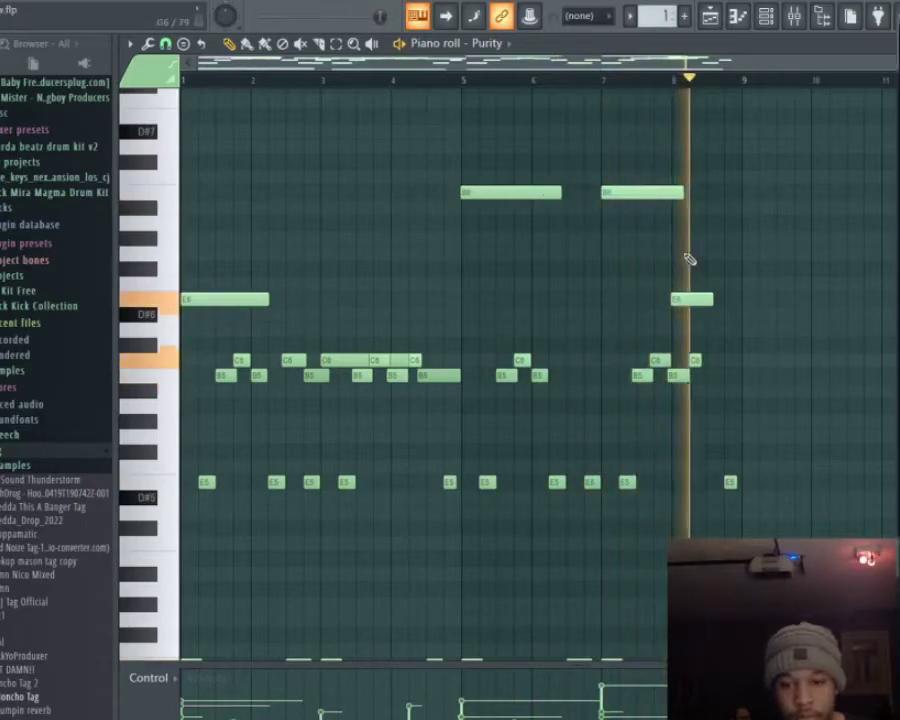
{"action": "left_click", "coordinate": [609, 190]}
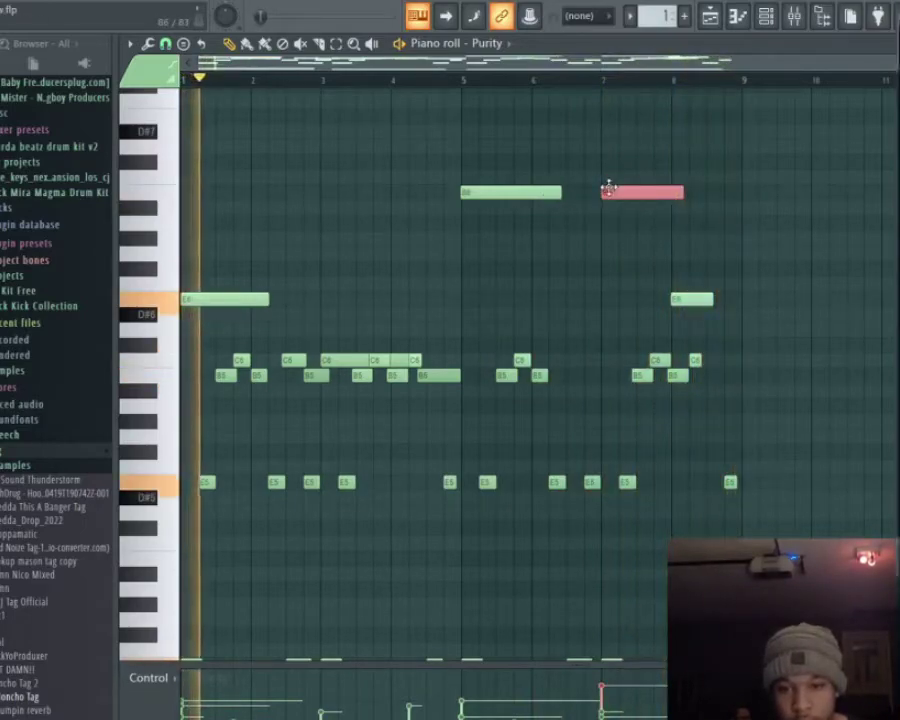
{"action": "left_click", "coordinate": [672, 298]}
{"action": "key", "text": "Up"}
{"action": "key", "text": "Up"}
{"action": "key", "text": "Up"}
{"action": "key", "text": "Up"}
{"action": "key", "text": "Up"}
{"action": "key", "text": "Up"}
{"action": "key", "text": "Up"}
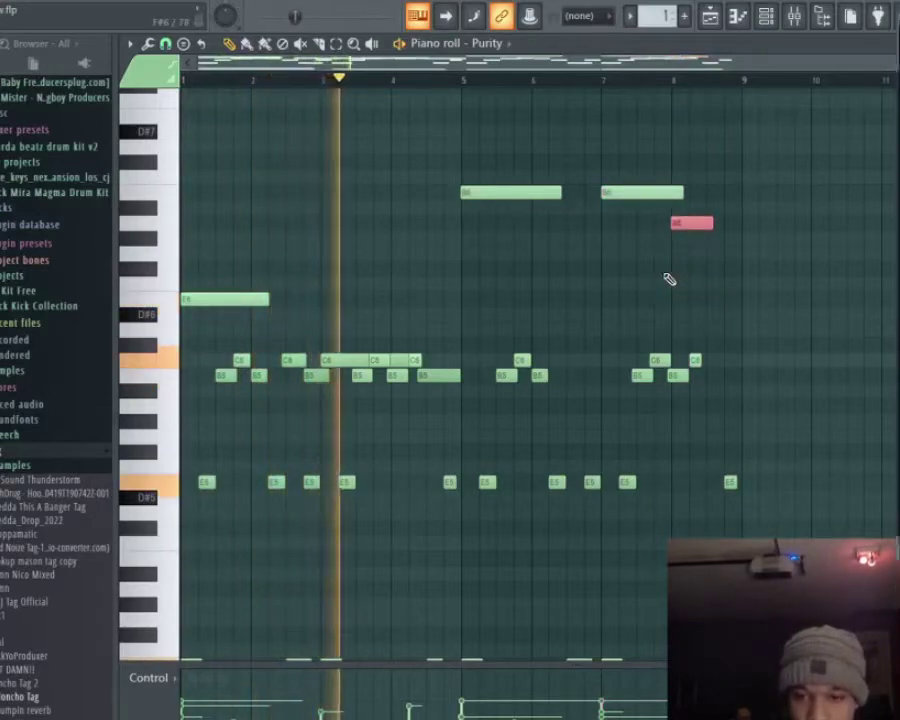
{"action": "key", "text": "Up"}
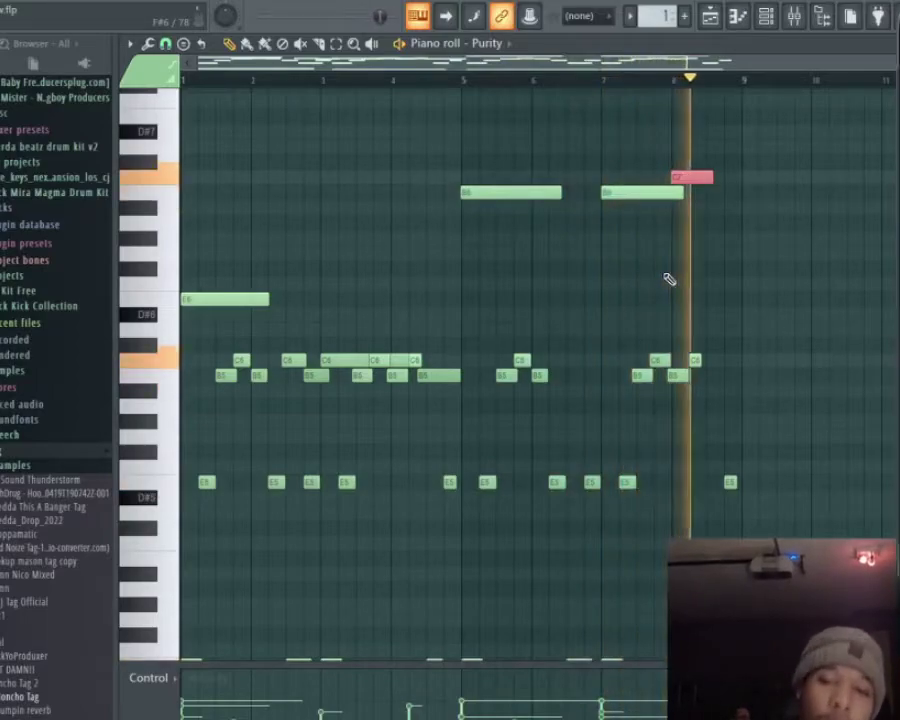
Show the channel rack and mixer, and route the Purity channel to mixer insert 1.
{"action": "left_click", "coordinate": [793, 15]}
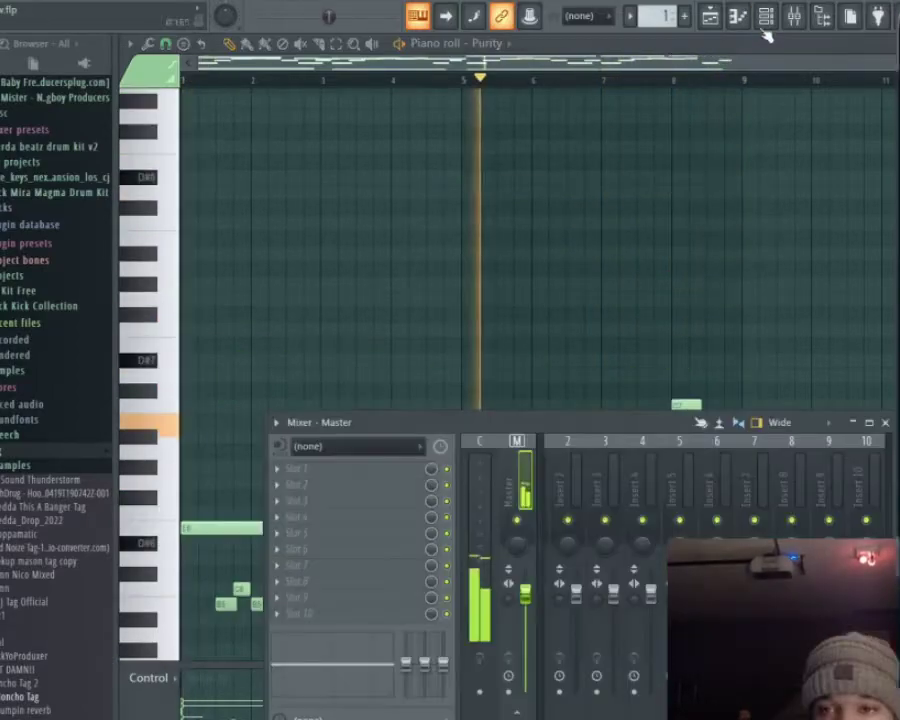
{"action": "left_click", "coordinate": [765, 15]}
{"action": "scroll", "coordinate": [178, 327], "scroll_direction": "up", "scroll_amount": 1}
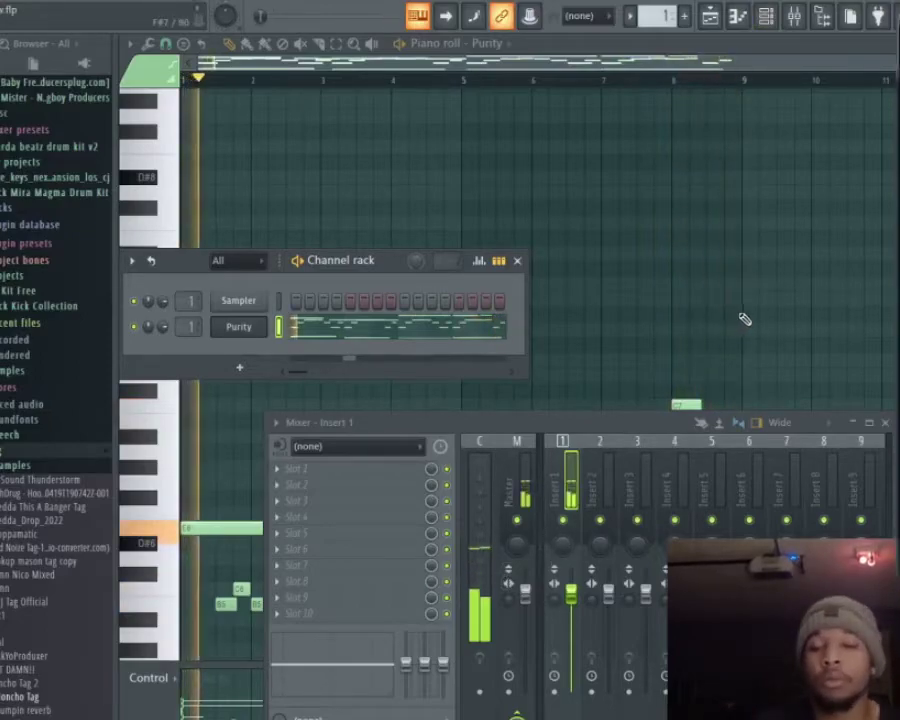
{"action": "key", "text": "F9"}
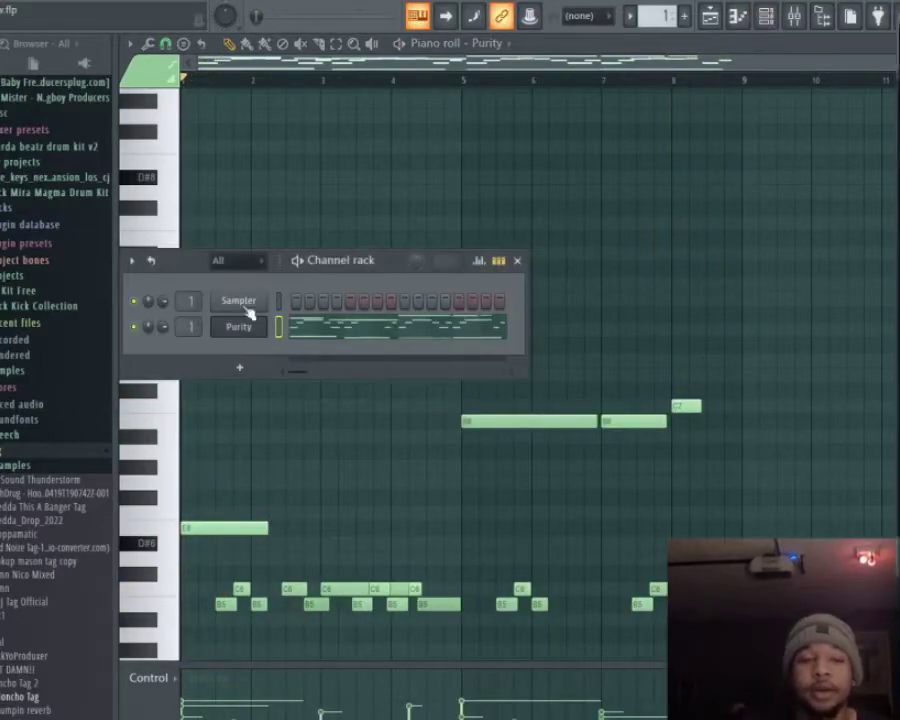
{"action": "left_click", "coordinate": [796, 16]}
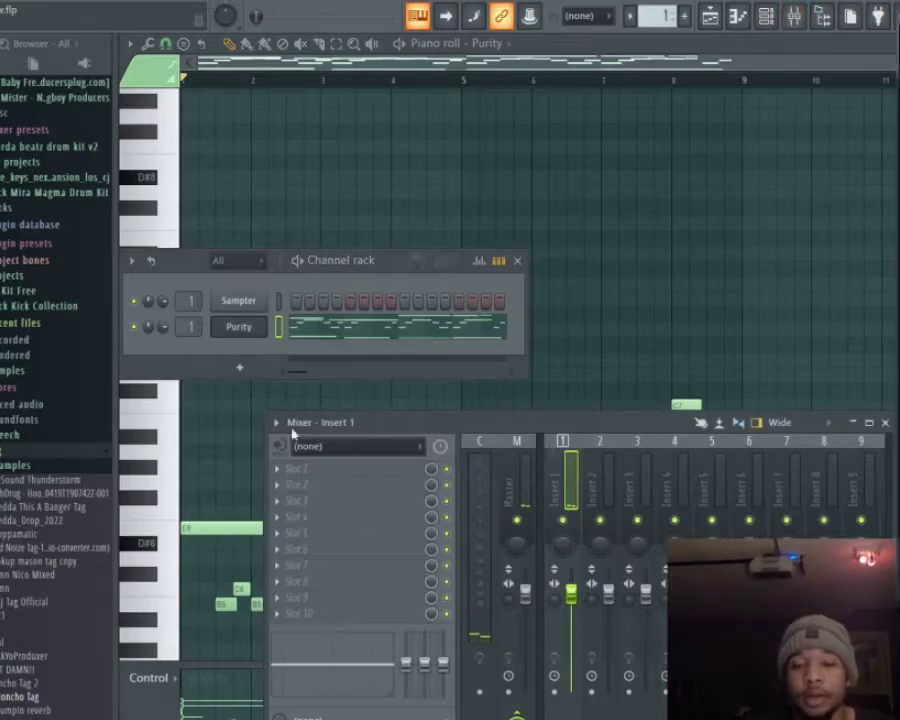
Load Fruity Parametric EQ 2 in the first effect slot of Insert 1 and apply its "pian" preset.
{"action": "left_click", "coordinate": [285, 468]}
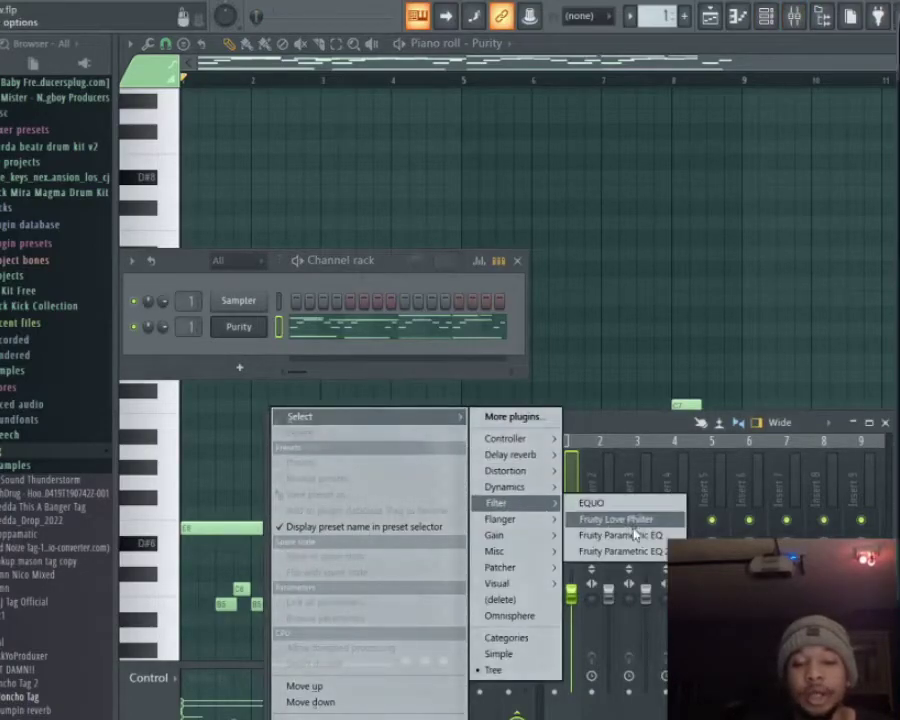
{"action": "left_click", "coordinate": [632, 552]}
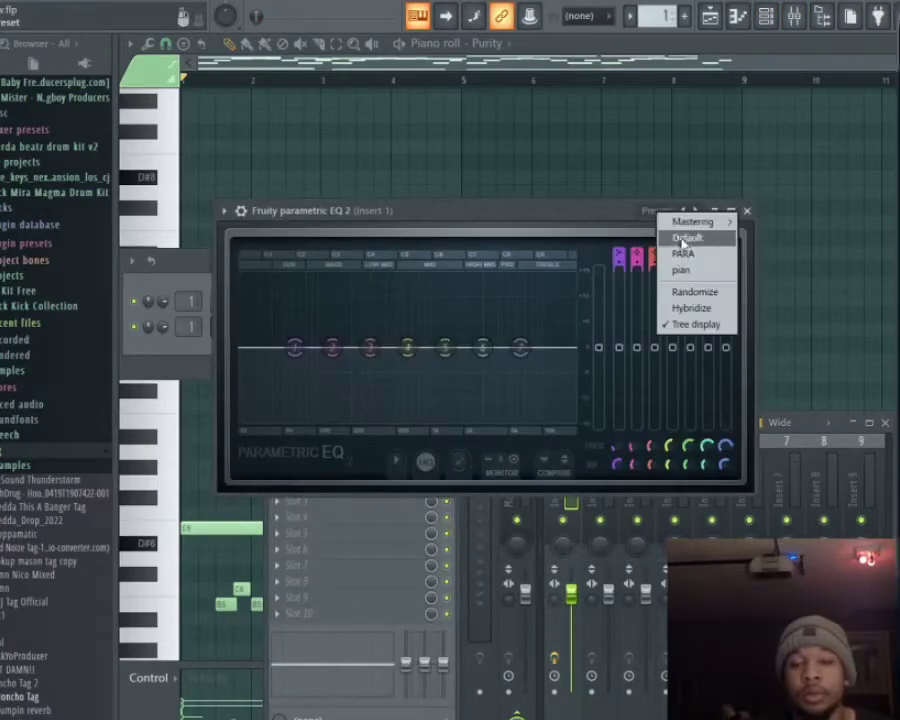
{"action": "left_click", "coordinate": [686, 270]}
Fine-tune the low bands of the Insert 1 equalizer and close it.
{"action": "left_click_drag", "start_coordinate": [354, 348], "coordinate": [318, 355]}
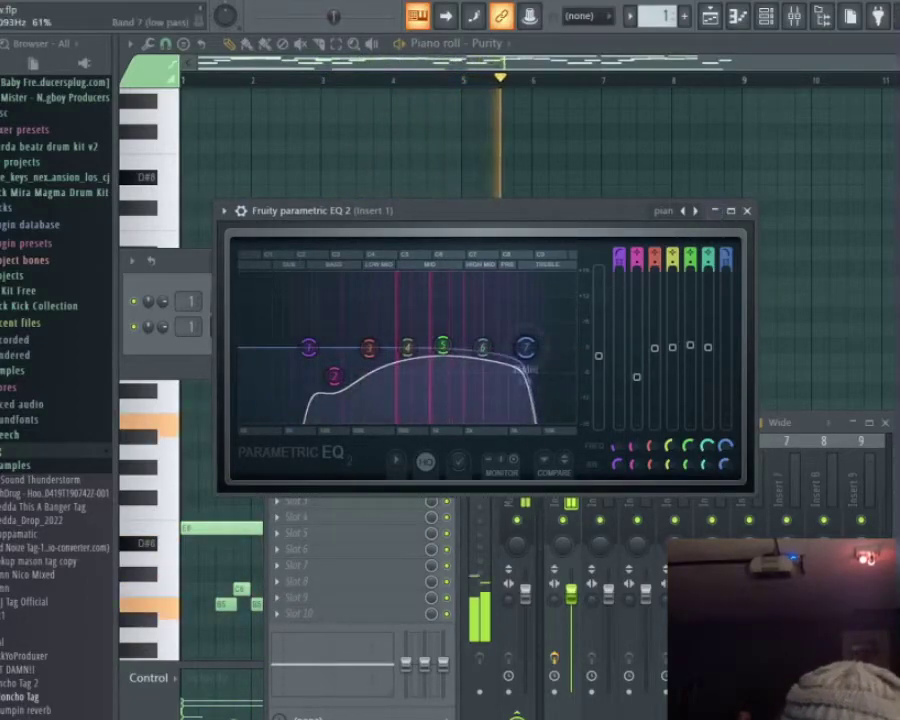
{"action": "left_click_drag", "start_coordinate": [327, 352], "coordinate": [350, 376]}
{"action": "left_click", "coordinate": [747, 212]}
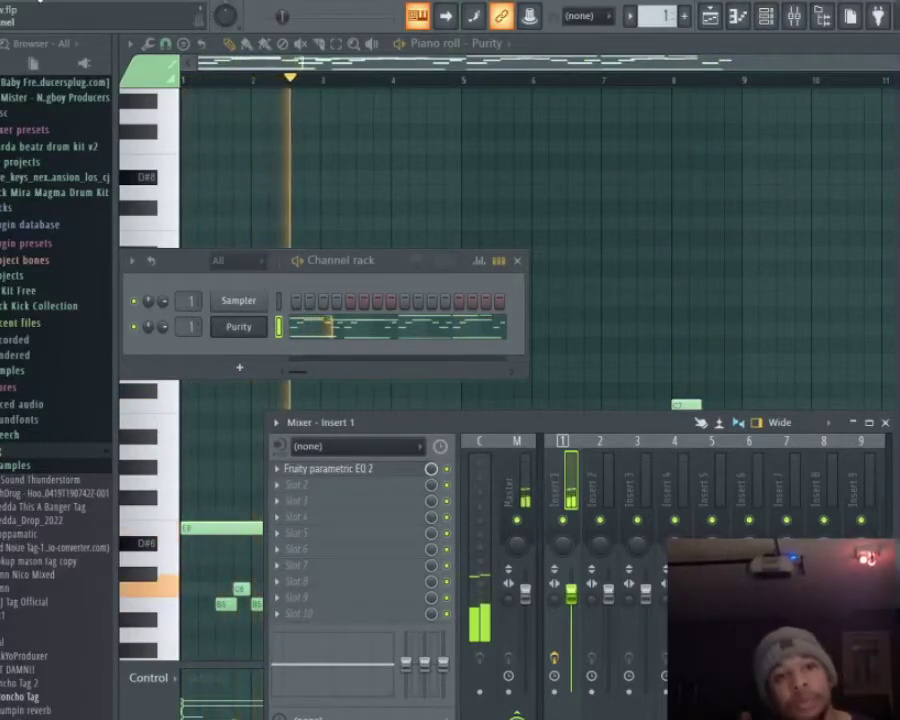
Add a second Purity instrument and route it to mixer insert 2.
{"action": "left_click", "coordinate": [145, 20]}
{"action": "left_click", "coordinate": [36, 20]}
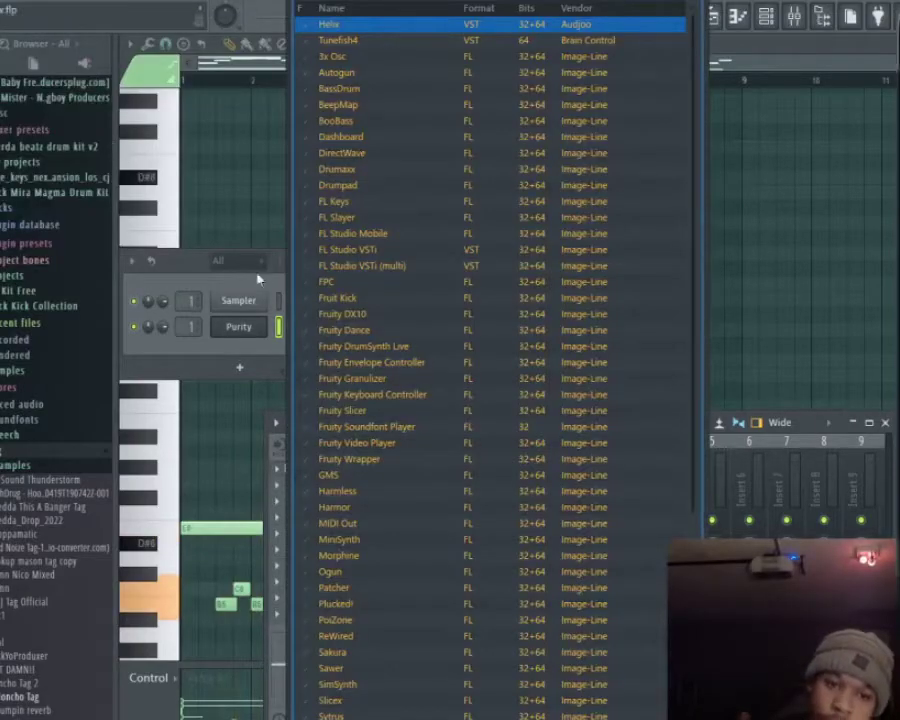
{"action": "scroll", "coordinate": [400, 600], "scroll_direction": "down", "scroll_amount": 2}
{"action": "left_click", "coordinate": [396, 633]}
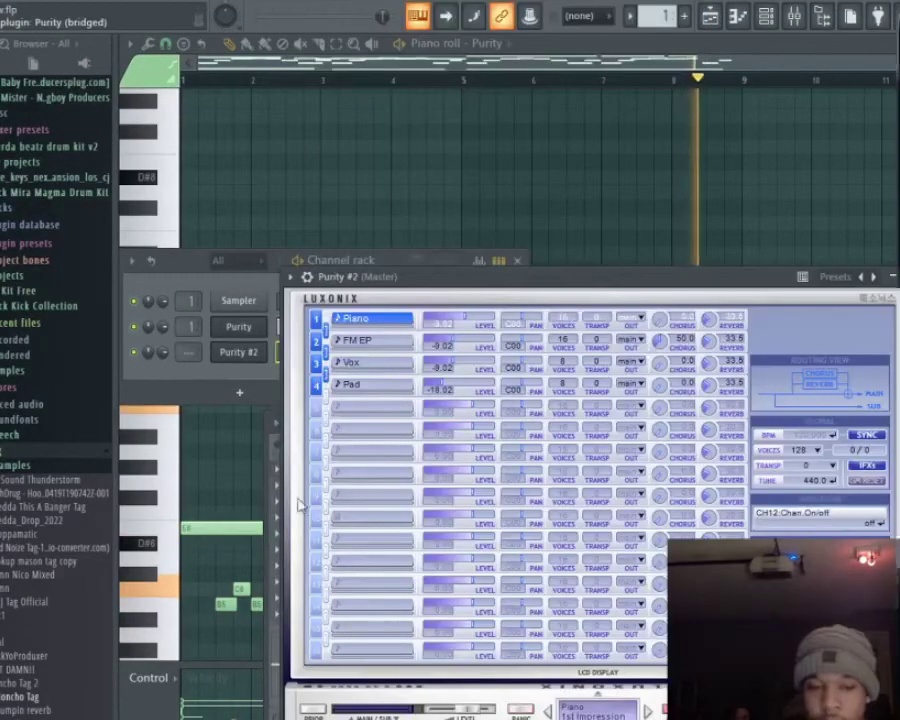
{"action": "scroll", "coordinate": [189, 351], "scroll_direction": "up", "scroll_amount": 1}
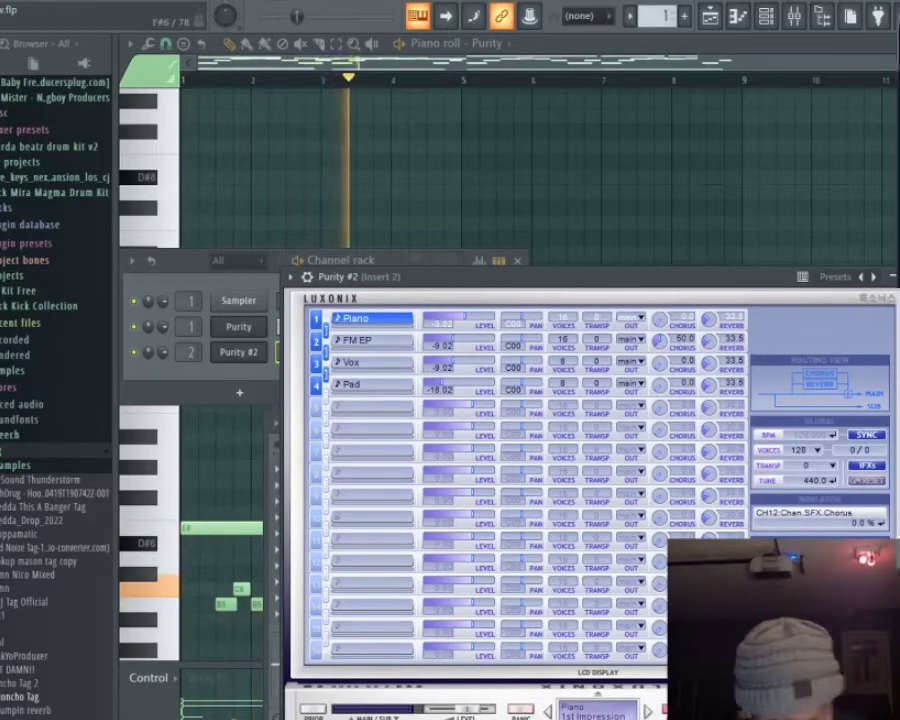
Choose the Tine EP 2 sound from the Piano category for the second Purity instrument.
{"action": "left_click", "coordinate": [372, 318]}
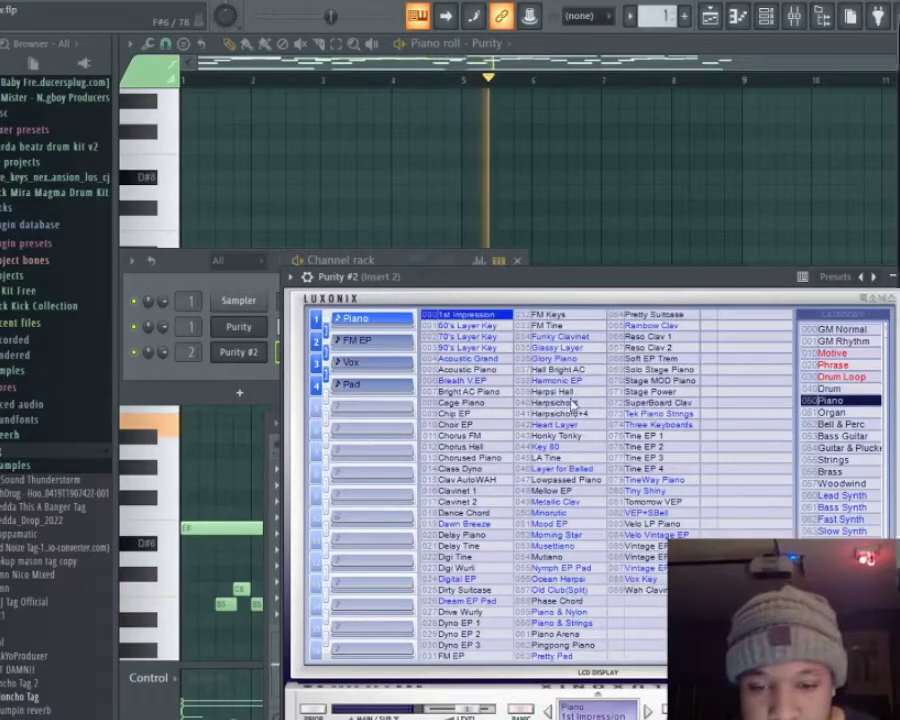
{"action": "left_click", "coordinate": [673, 448]}
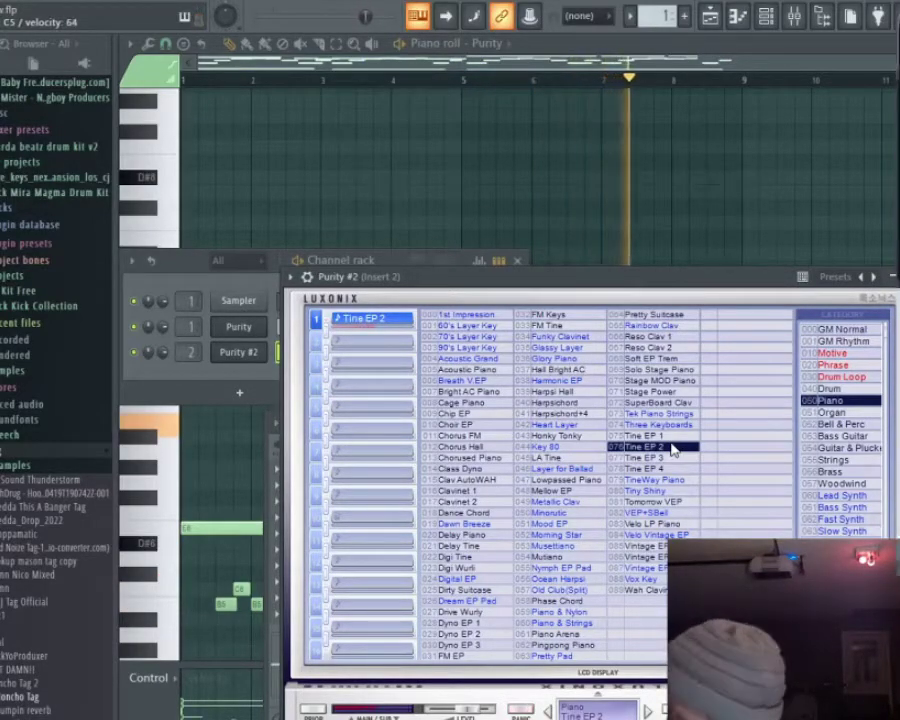
Place E6 notes at the start of bar 7 and near the end of bar 8 in the Purity #2 melody.
{"action": "left_click", "coordinate": [477, 117]}
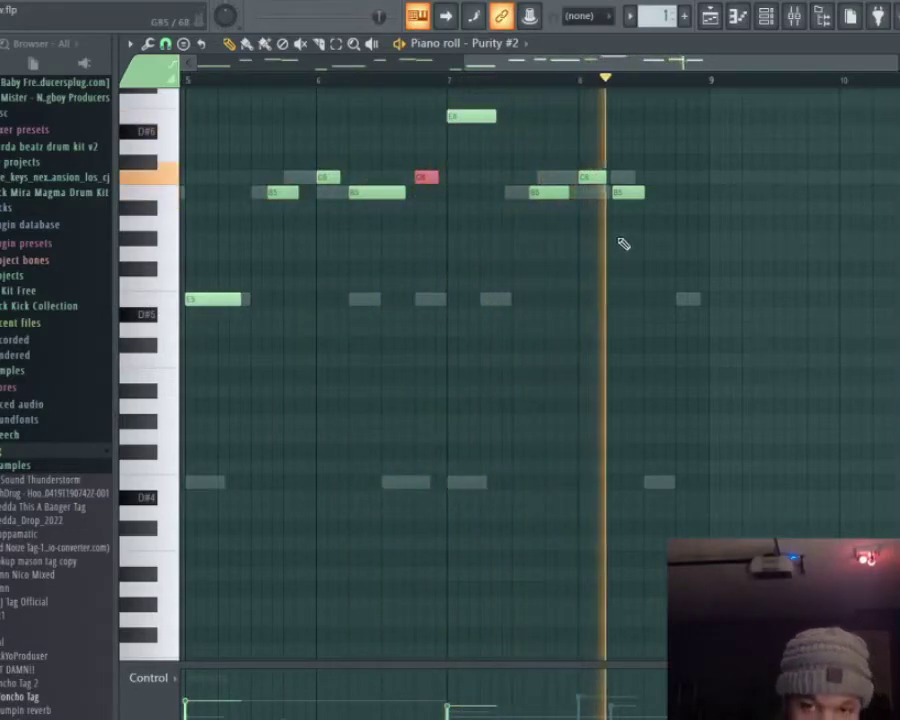
{"action": "left_click", "coordinate": [676, 117]}
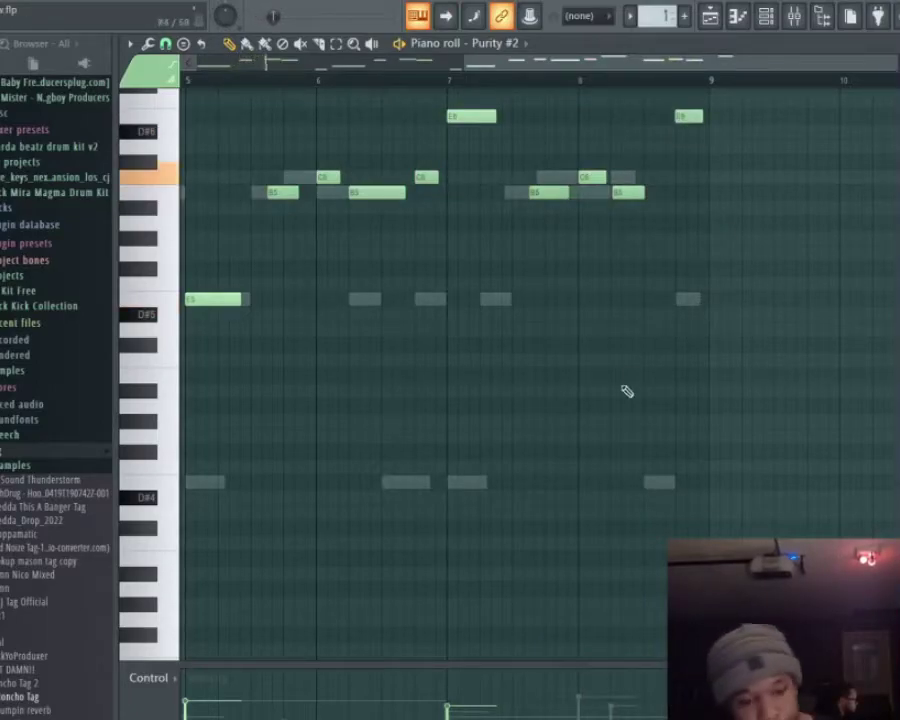
{"action": "scroll", "coordinate": [610, 440], "scroll_direction": "down", "scroll_amount": 4}
Select all the Purity #2 melody notes and raise their velocities.
{"action": "key", "text": "ctrl+a"}
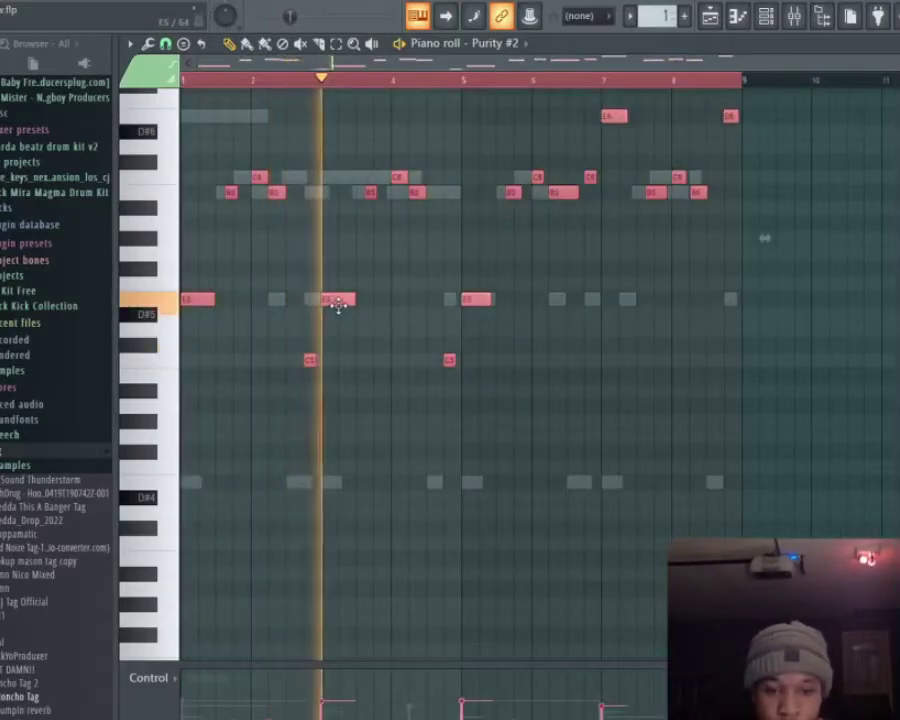
{"action": "scroll", "coordinate": [342, 310], "scroll_direction": "down", "scroll_amount": 1}
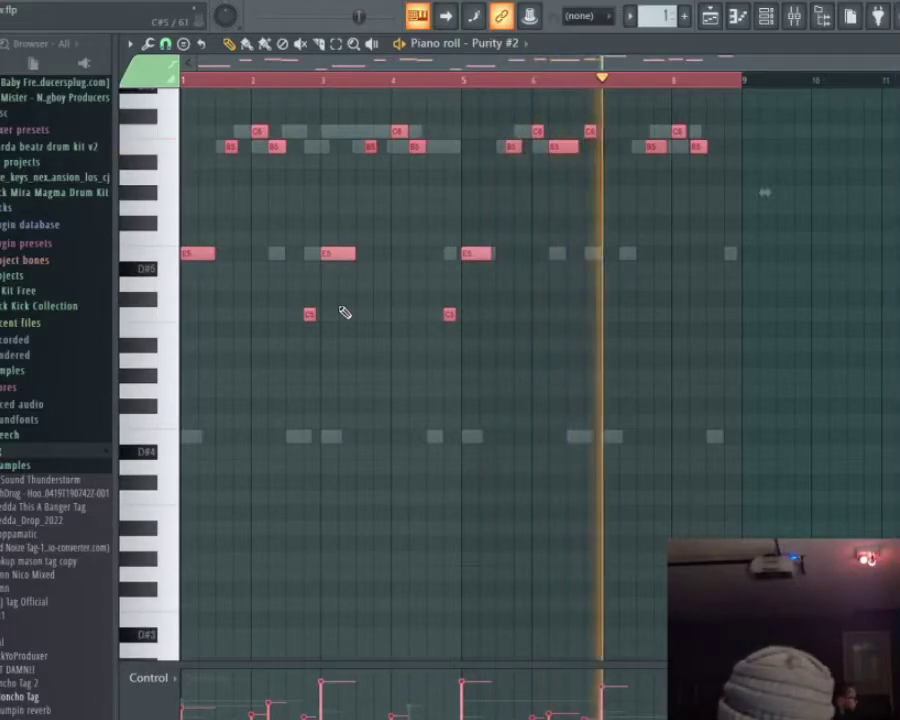
{"action": "scroll", "coordinate": [462, 504], "scroll_direction": "up", "scroll_amount": 6}
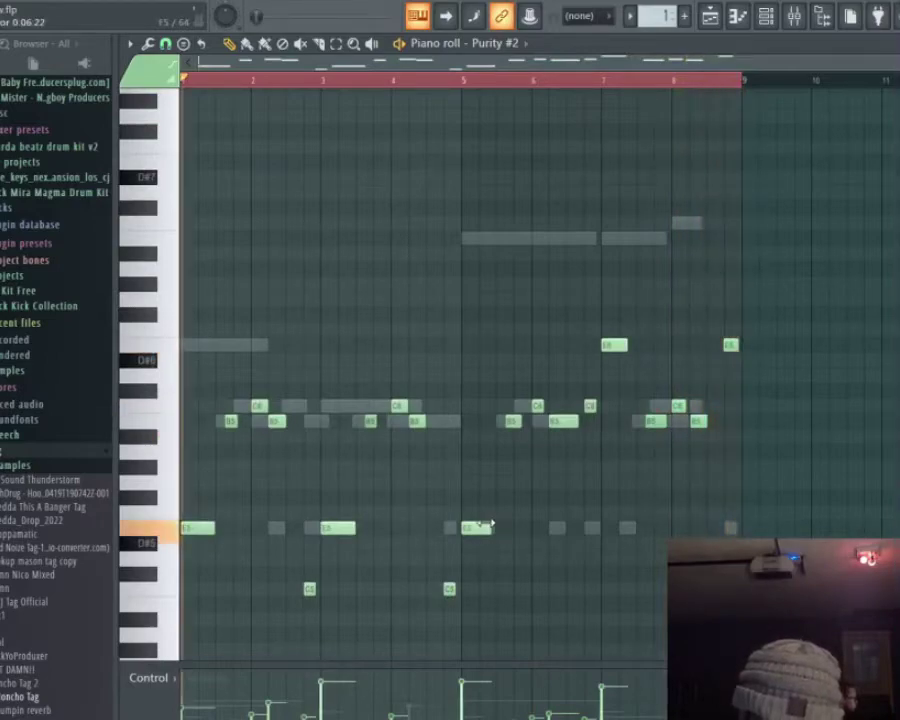
{"action": "scroll", "coordinate": [606, 362], "scroll_direction": "up", "scroll_amount": 1}
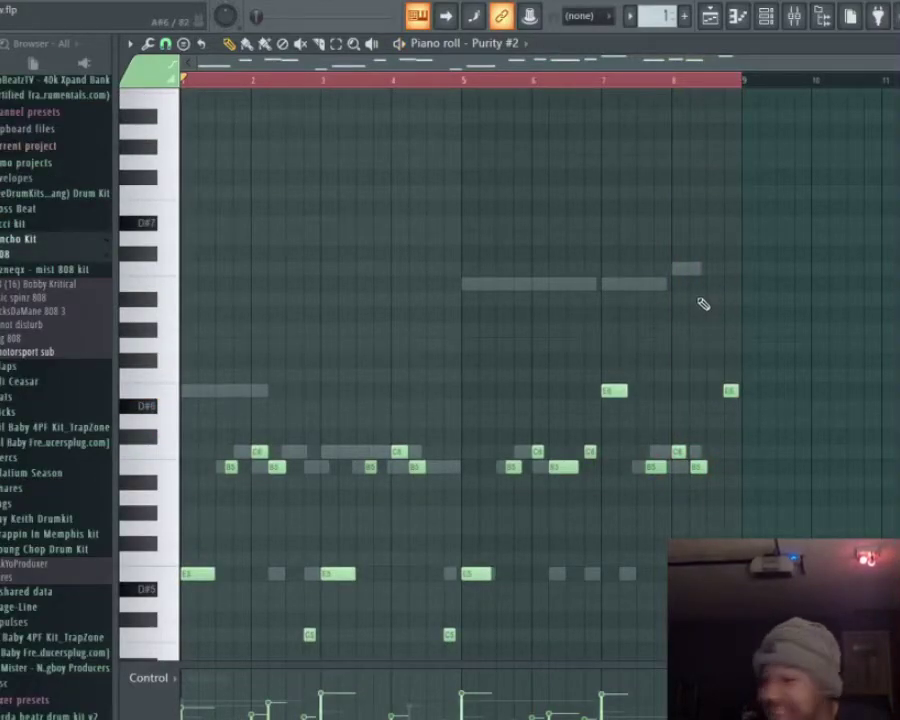
Switch to the first Purity's piano roll and copy its high B6, B6 and C7 notes in bars 5 to 8.
{"action": "scroll", "coordinate": [702, 301], "scroll_direction": "down", "scroll_amount": 8}
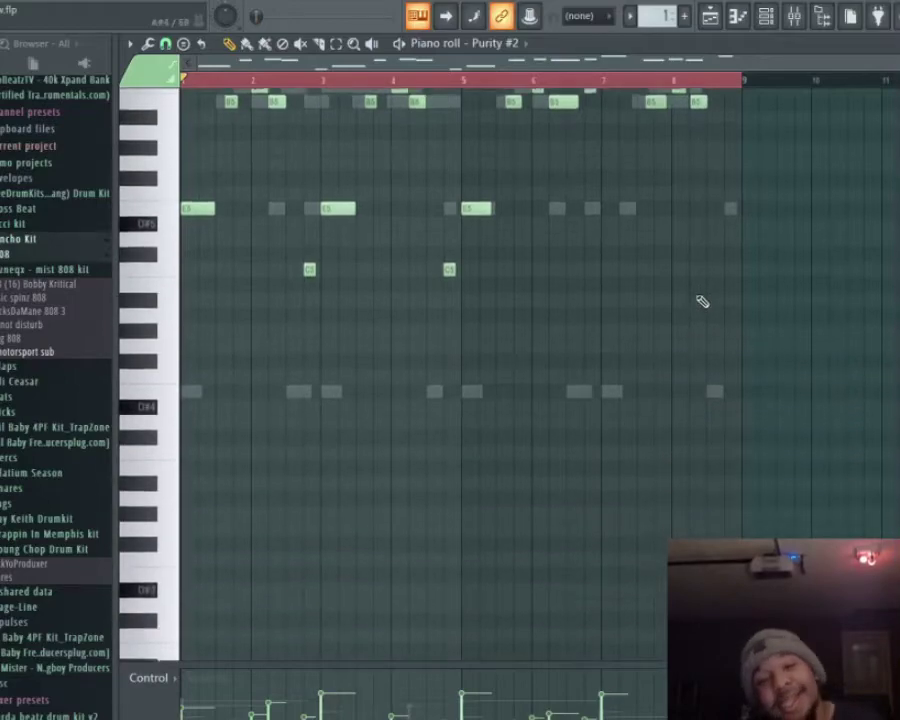
{"action": "left_click", "coordinate": [512, 44]}
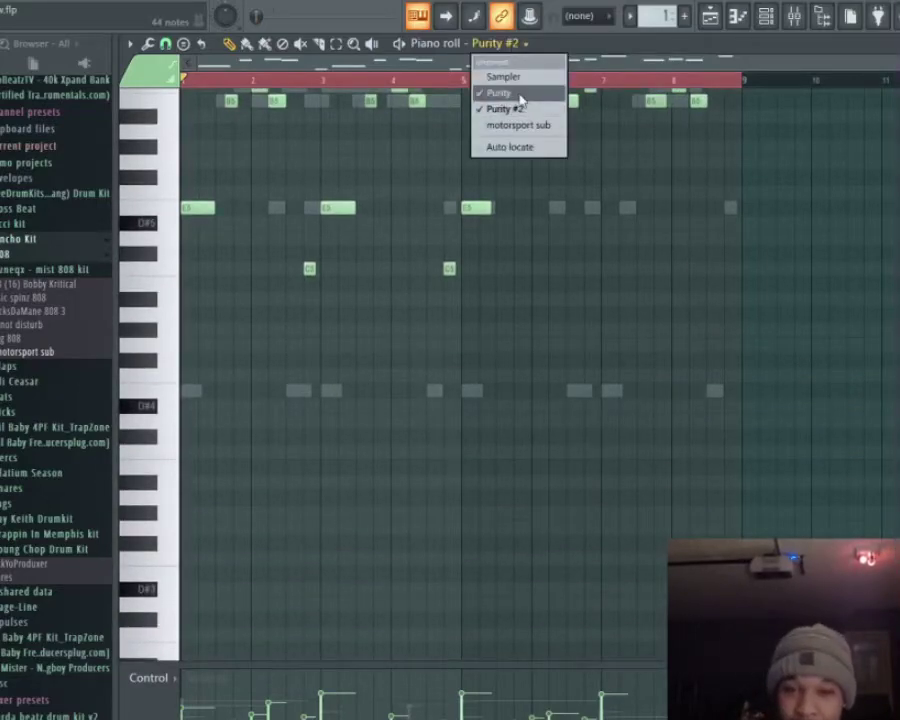
{"action": "left_click", "coordinate": [521, 93]}
{"action": "scroll", "coordinate": [590, 304], "scroll_direction": "up", "scroll_amount": 8}
{"action": "left_click_drag", "start_coordinate": [776, 365], "coordinate": [358, 212]}
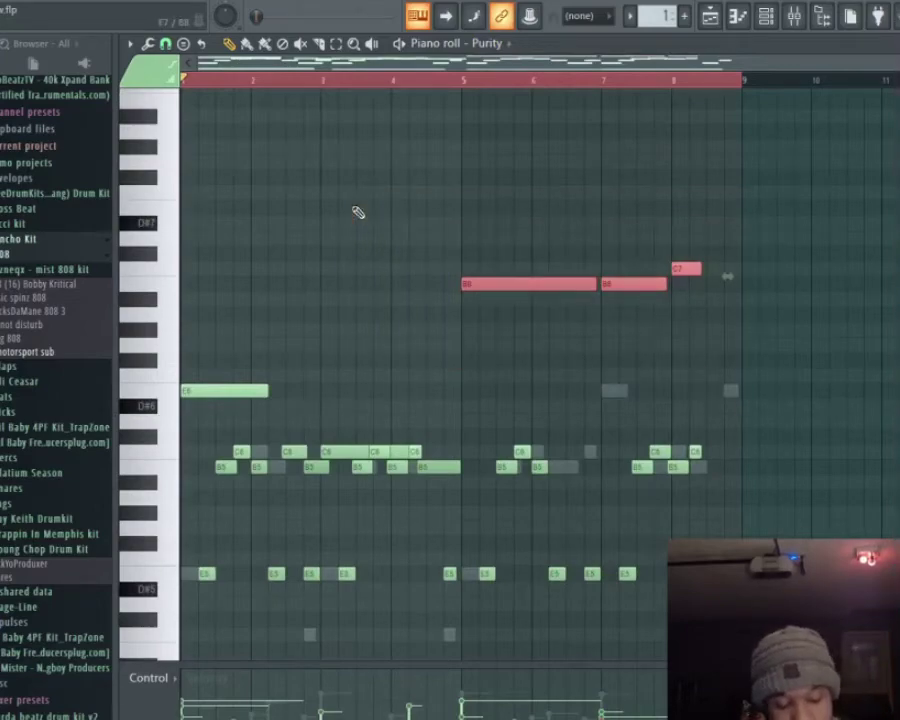
Paste the copied notes into the motorsport sub channel and move them so they start at bar 5.
{"action": "left_click", "coordinate": [508, 44]}
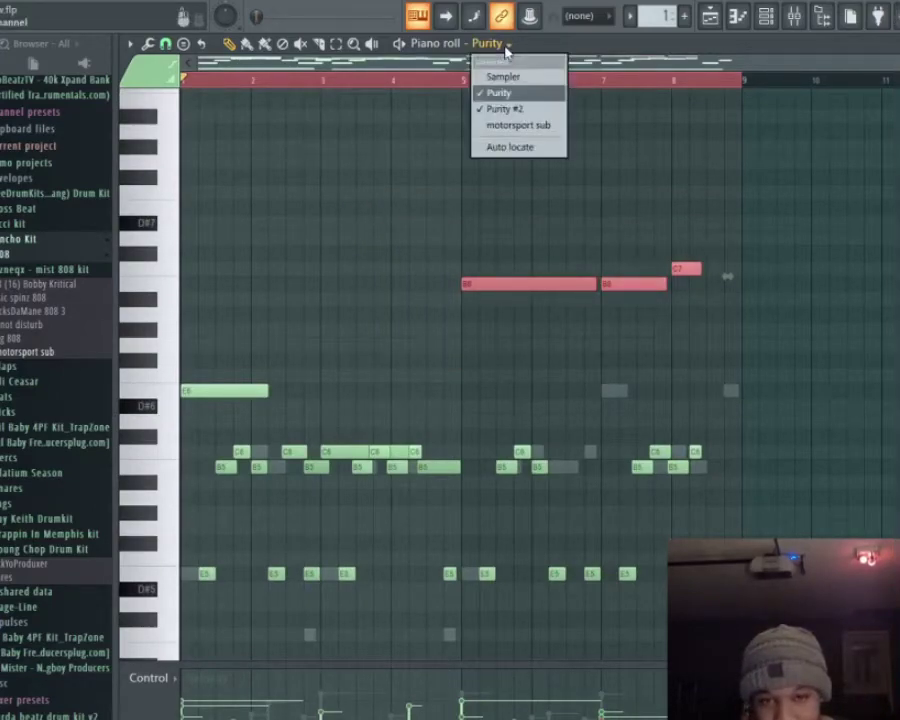
{"action": "left_click", "coordinate": [527, 121]}
{"action": "key", "text": "ctrl+v"}
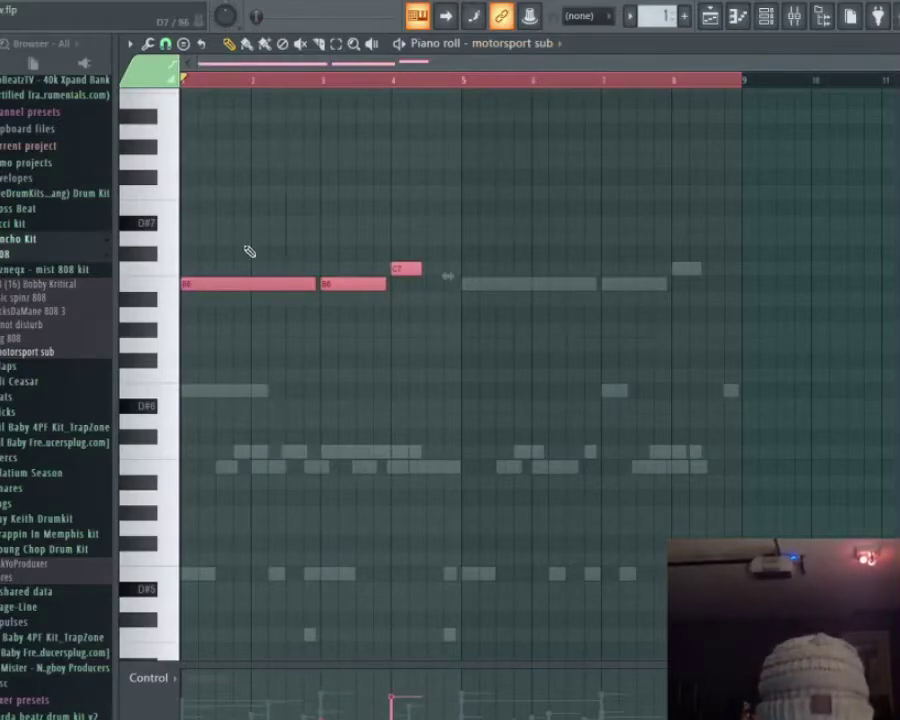
{"action": "left_click_drag", "start_coordinate": [218, 279], "coordinate": [555, 289]}
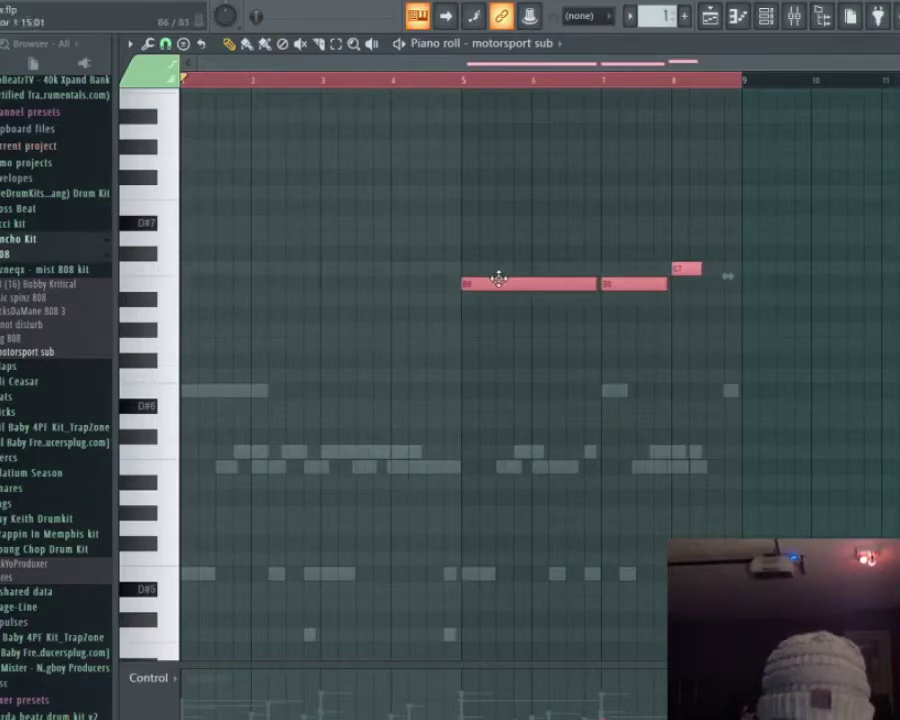
Transpose the whole motorsport sub line down one octave, play it back and deselect the notes.
{"action": "left_click", "coordinate": [495, 140]}
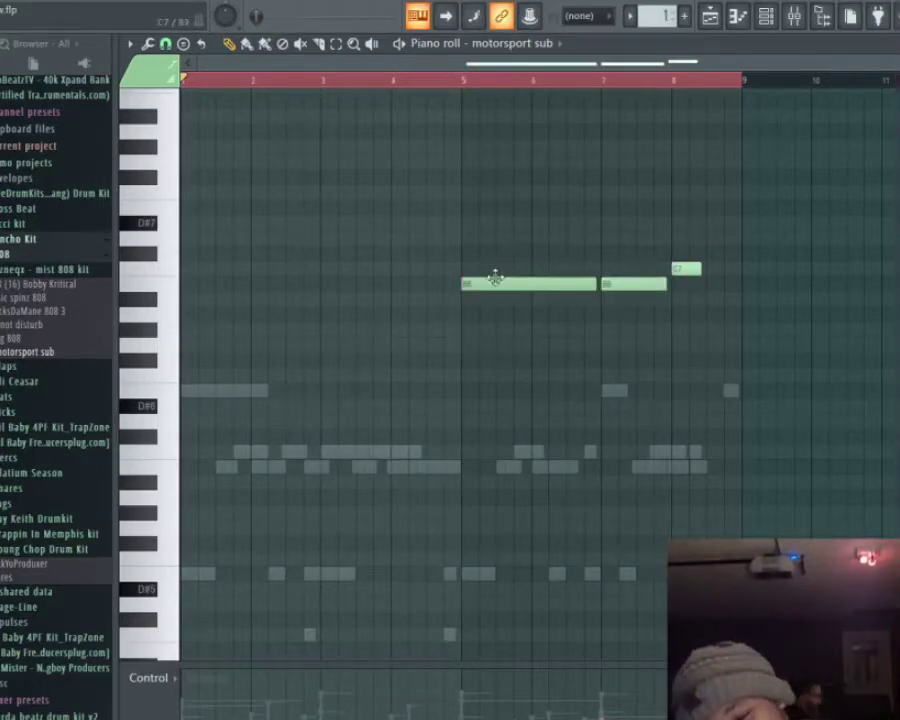
{"action": "key", "text": "ctrl+a"}
{"action": "key", "text": "ctrl+Down"}
{"action": "scroll", "coordinate": [495, 278], "scroll_direction": "up", "scroll_amount": 2}
{"action": "key", "text": "space"}
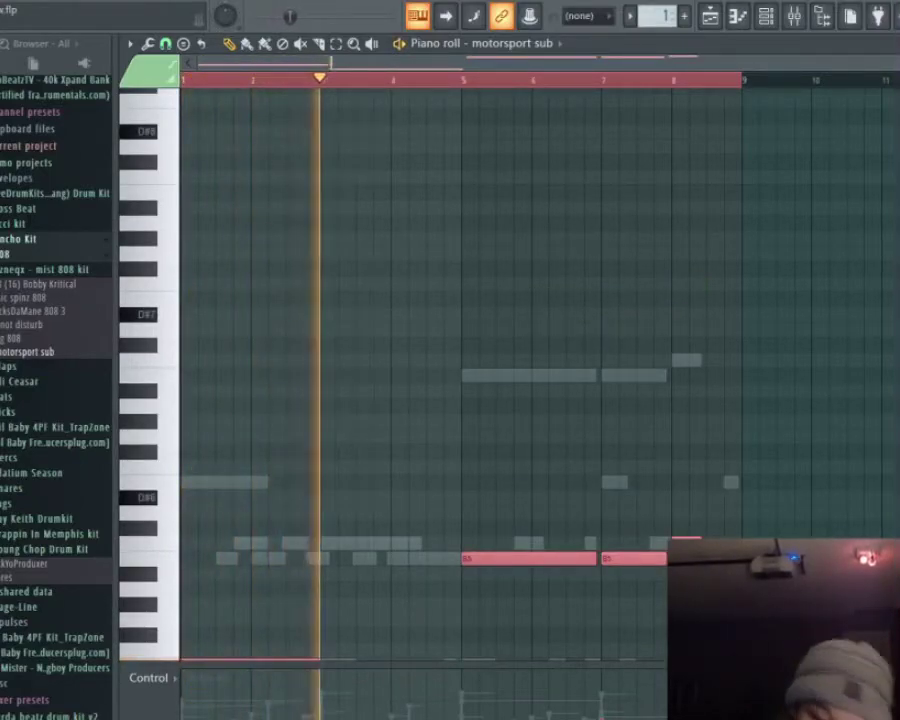
{"action": "scroll", "coordinate": [446, 472], "scroll_direction": "down", "scroll_amount": 3}
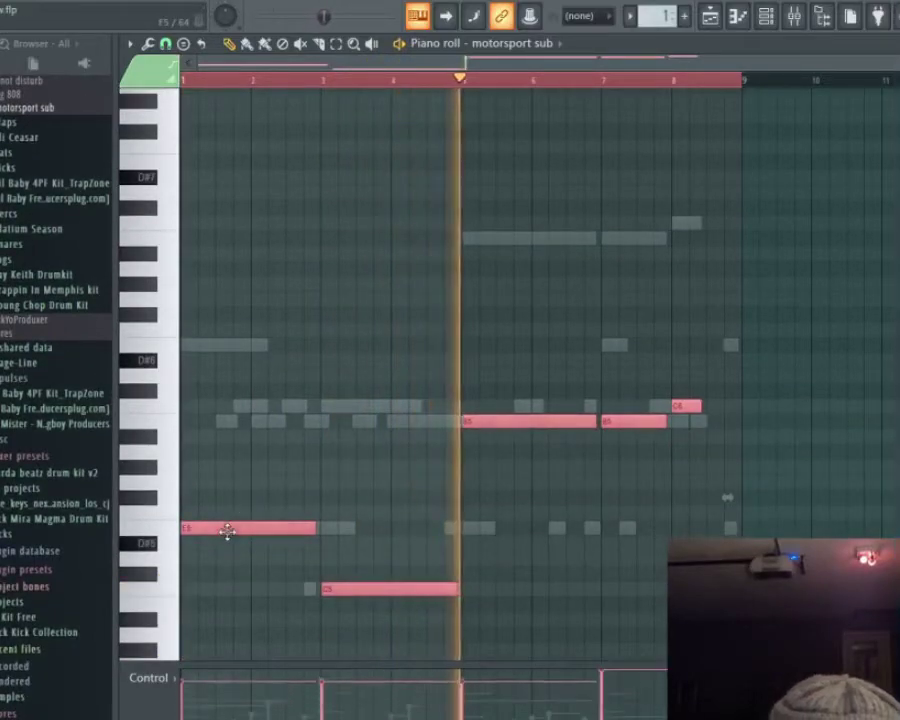
{"action": "key", "text": "ctrl+d"}
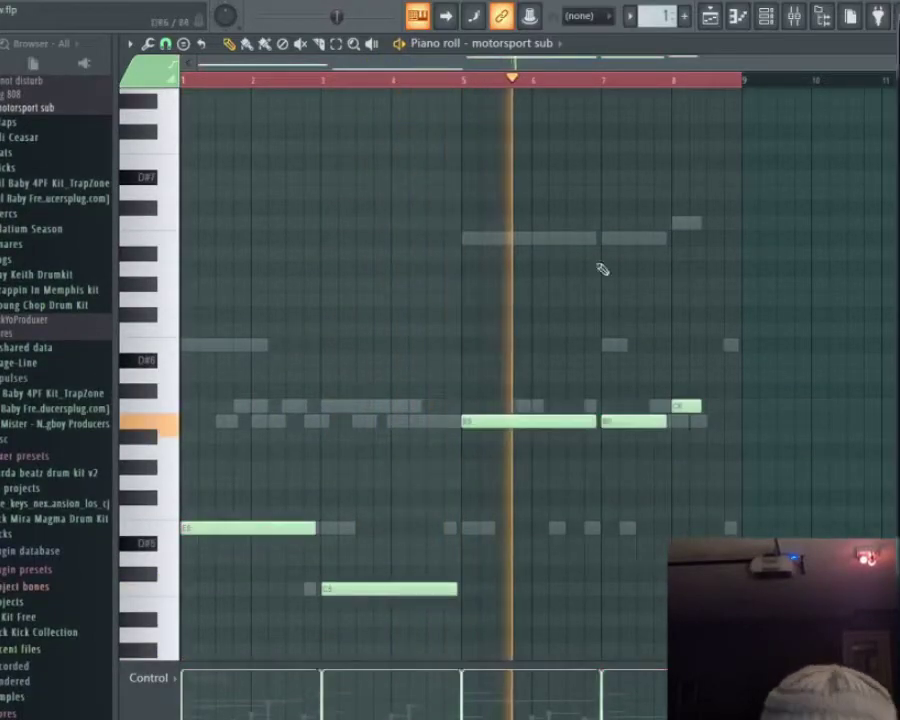
Lower the mixer level of Insert 3 and lengthen the C6 note in bar 8 of the motorsport sub line.
{"action": "left_click", "coordinate": [800, 20]}
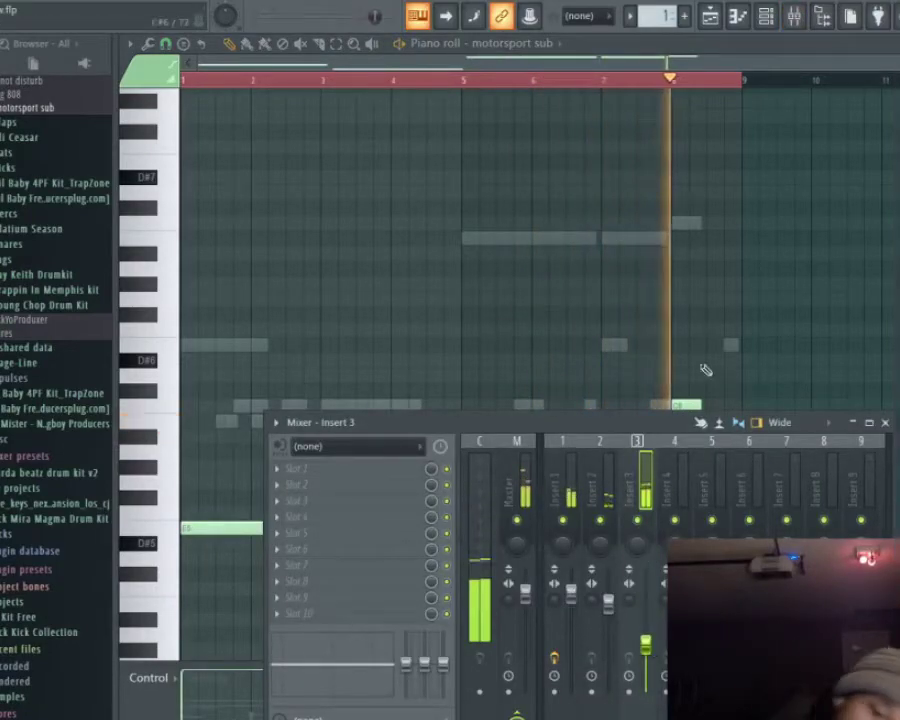
{"action": "key", "text": "F9"}
{"action": "left_click_drag", "start_coordinate": [700, 406], "coordinate": [713, 410]}
{"action": "key", "text": "space"}
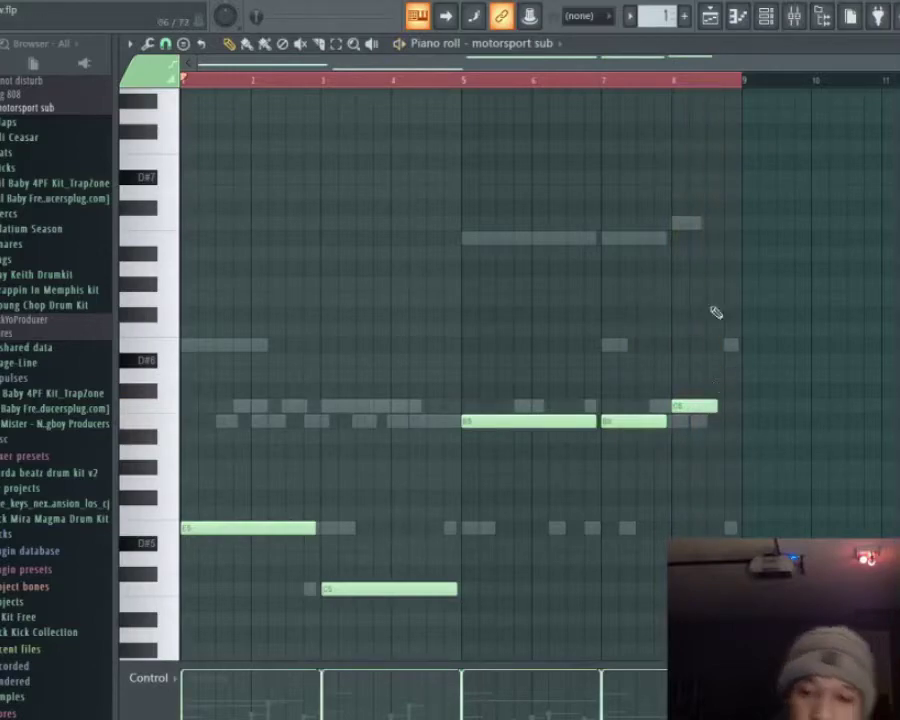
Finish bar 8 of the sub line with a B5 and a short C6, closing the gaps between the long notes.
{"action": "scroll", "coordinate": [722, 478], "scroll_direction": "up", "scroll_amount": 5, "text": "ctrl"}
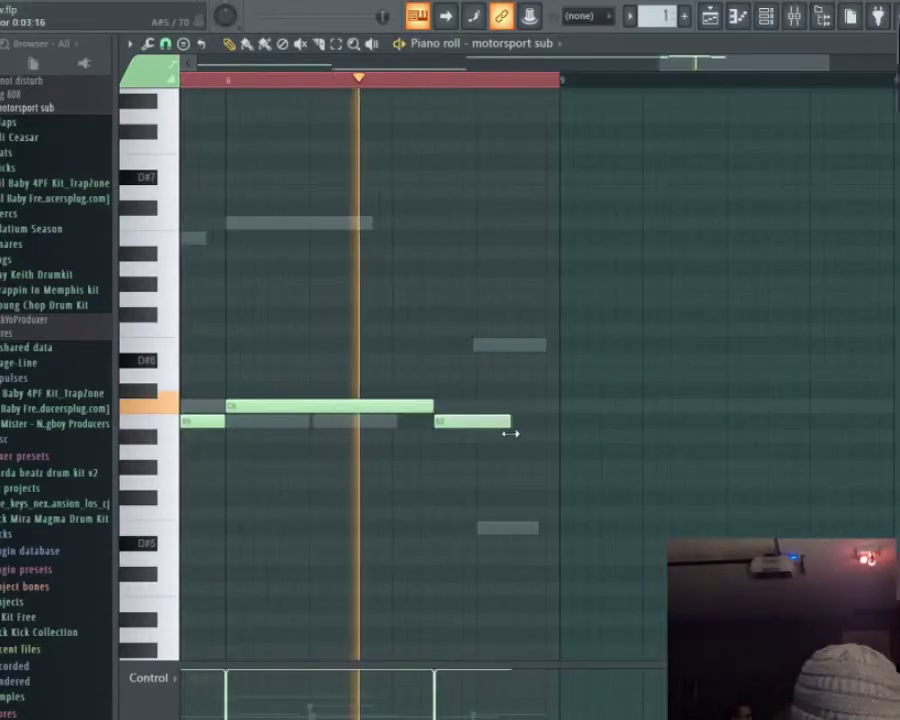
{"action": "left_click", "coordinate": [519, 345]}
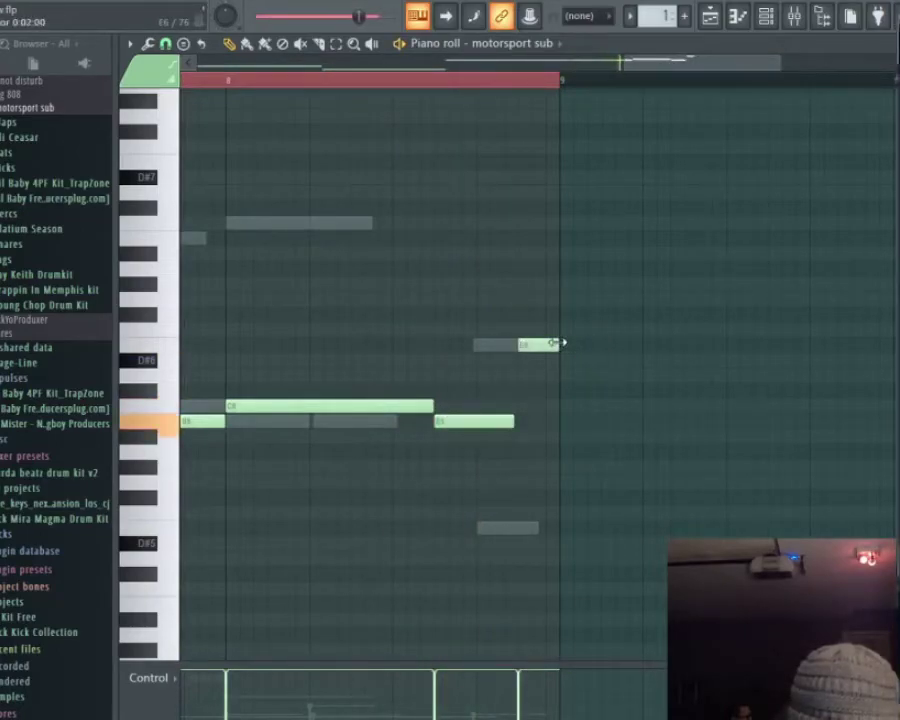
{"action": "left_click_drag", "start_coordinate": [540, 345], "coordinate": [541, 403]}
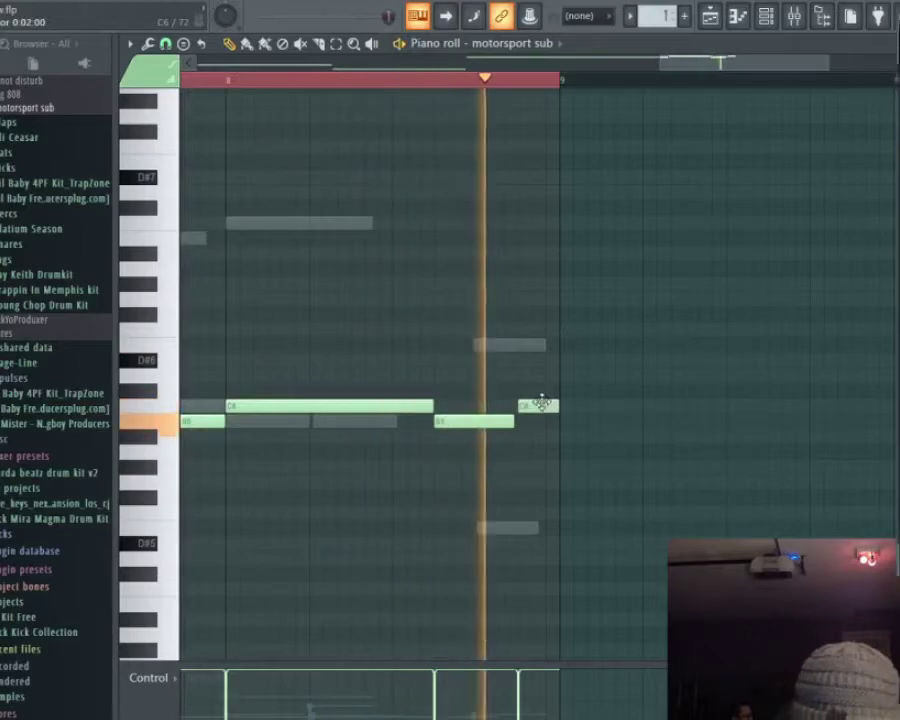
{"action": "scroll", "coordinate": [571, 378], "scroll_direction": "down", "scroll_amount": 4, "text": "ctrl"}
{"action": "scroll", "coordinate": [599, 396], "scroll_direction": "down", "scroll_amount": 4}
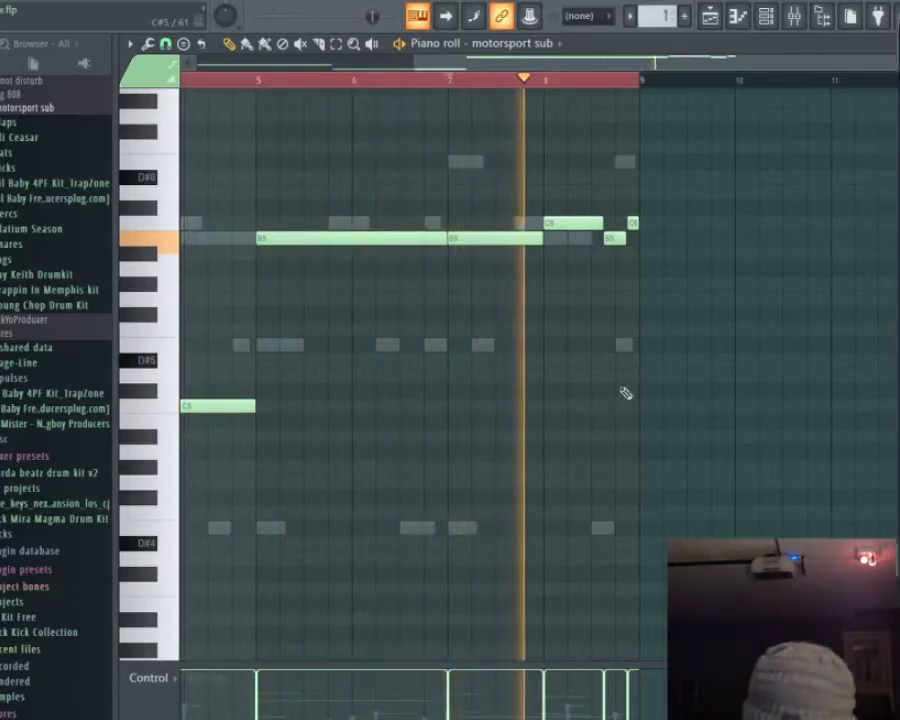
Load the Tay Keith Hi Hat sample from the Tay Keith Drumkit as a new channel.
{"action": "left_click", "coordinate": [766, 16]}
{"action": "key", "text": "space"}
{"action": "left_click", "coordinate": [790, 16]}
{"action": "left_click", "coordinate": [35, 274]}
{"action": "key", "text": "space"}
{"action": "left_click_drag", "start_coordinate": [30, 348], "coordinate": [232, 407]}
Fill every second step of the Tay Keith Hi Hat channel and adjust its channel volume.
{"action": "right_click", "coordinate": [232, 405]}
{"action": "left_click", "coordinate": [466, 454]}
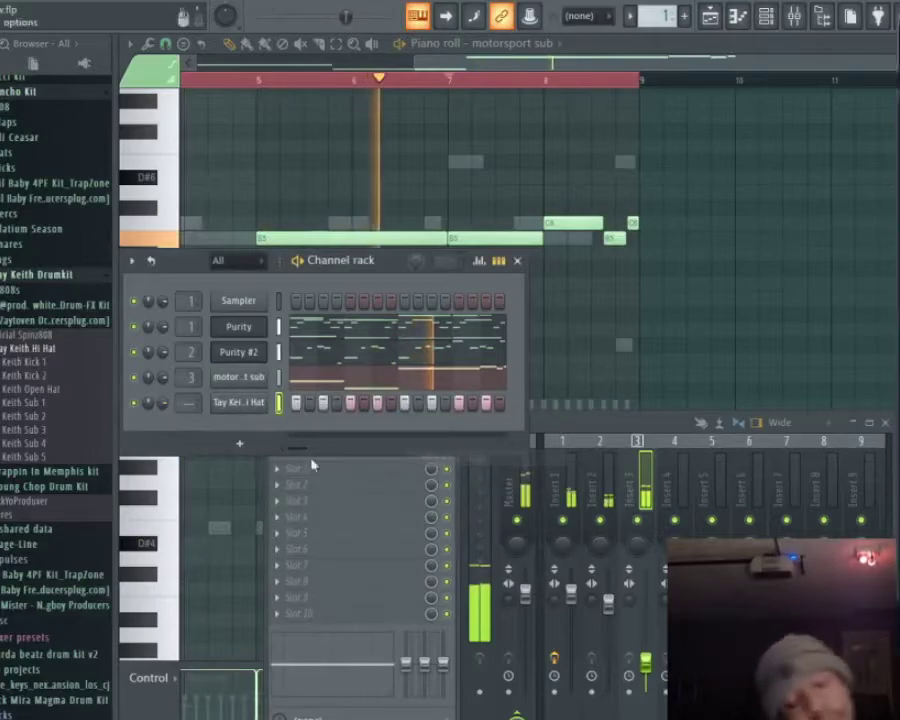
{"action": "left_click", "coordinate": [230, 406]}
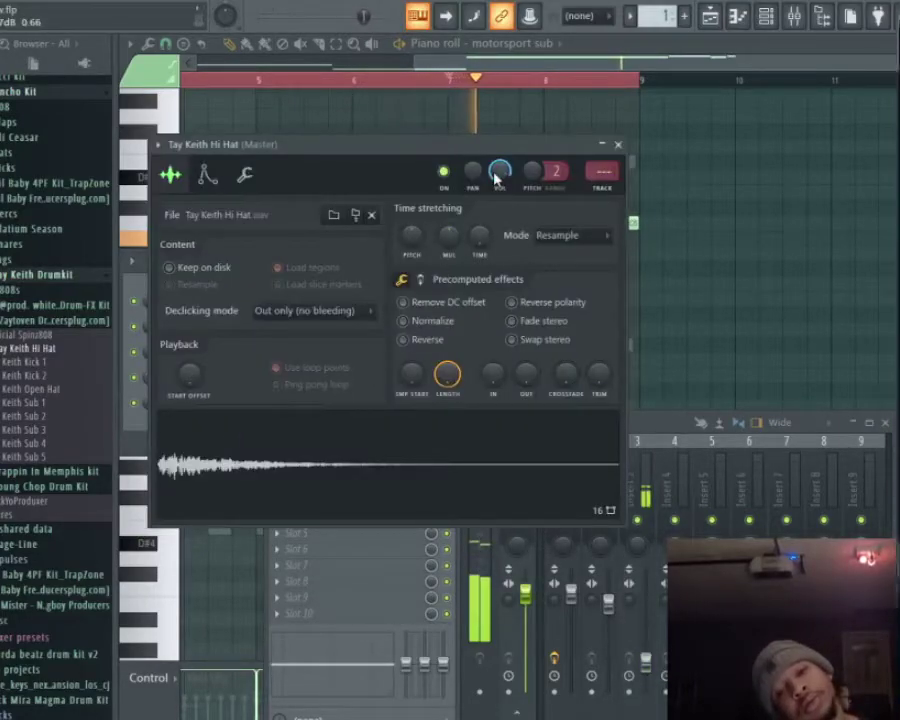
Add Fruity Reeverb 2 to the second effect slot of Insert 1, lowering its dry level and slightly raising its wet level.
{"action": "left_click", "coordinate": [662, 428]}
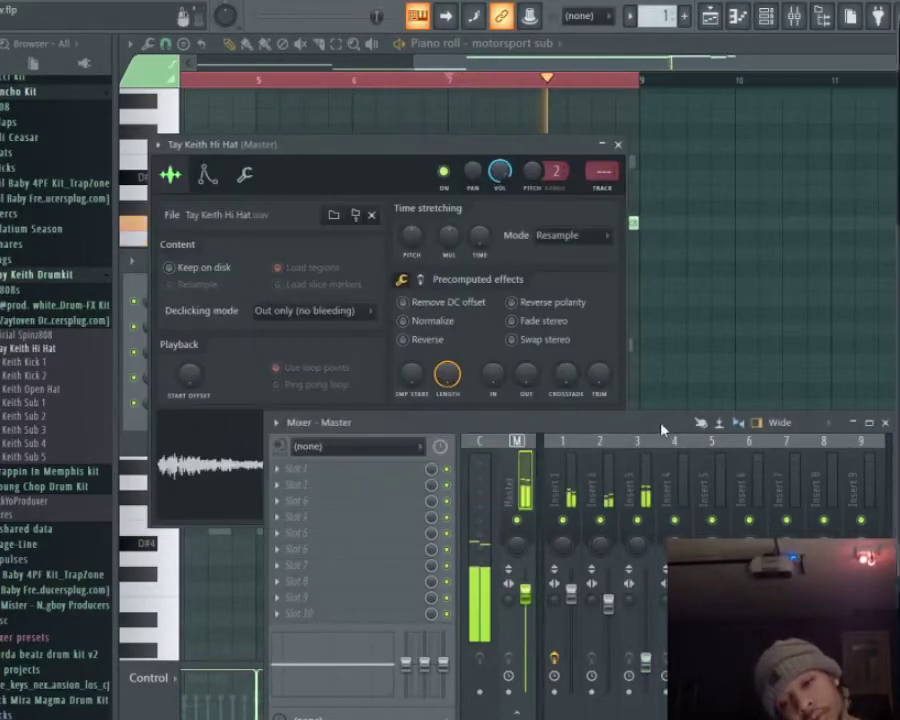
{"action": "left_click", "coordinate": [568, 505]}
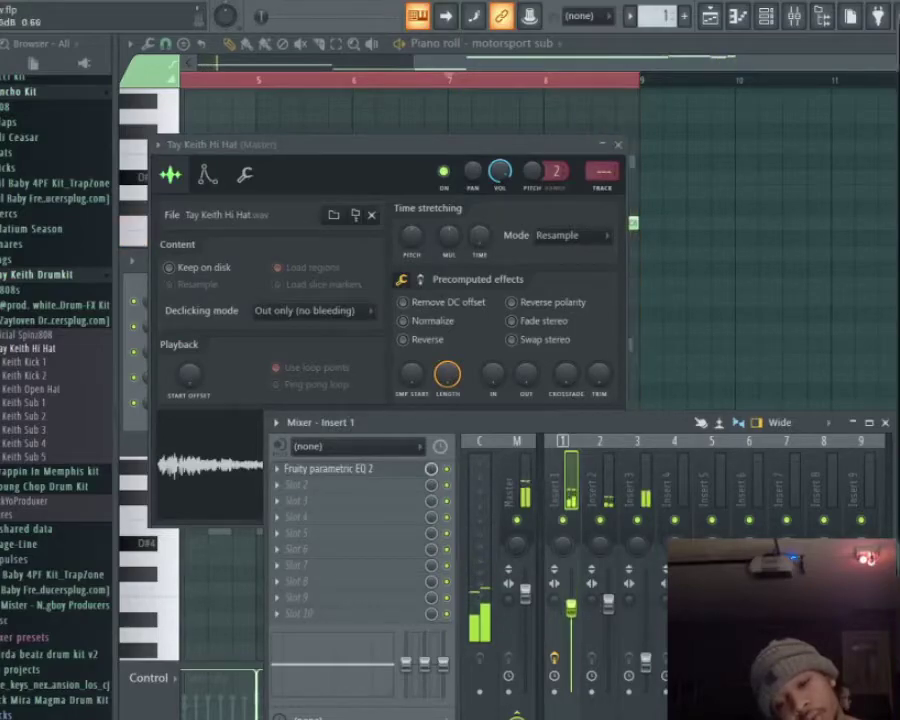
{"action": "left_click", "coordinate": [323, 483]}
{"action": "mouse_move", "coordinate": [536, 452]}
{"action": "left_click", "coordinate": [607, 513]}
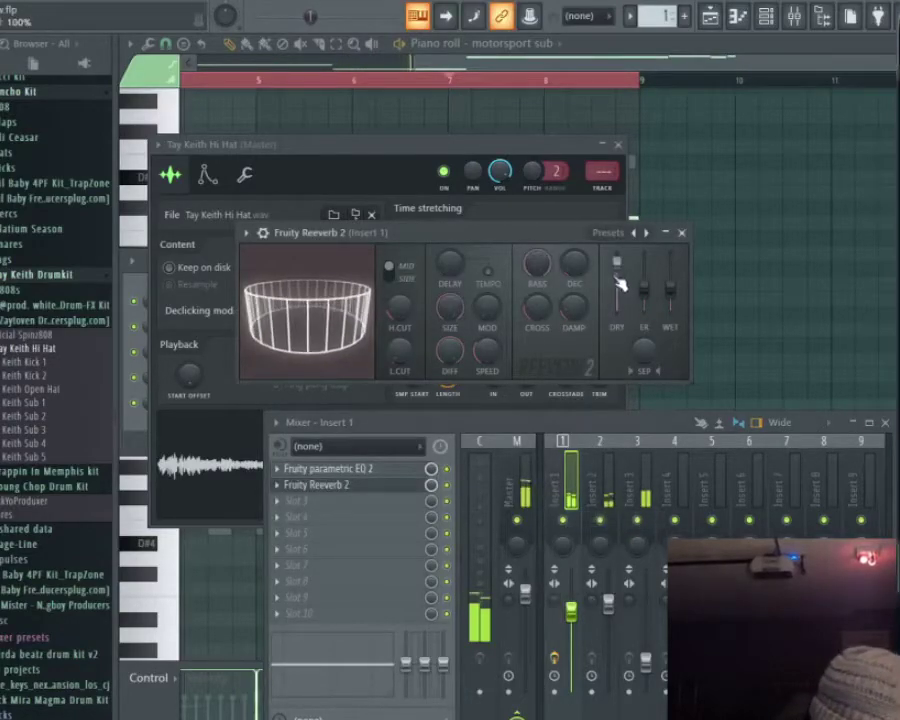
{"action": "left_click_drag", "start_coordinate": [618, 278], "coordinate": [618, 290]}
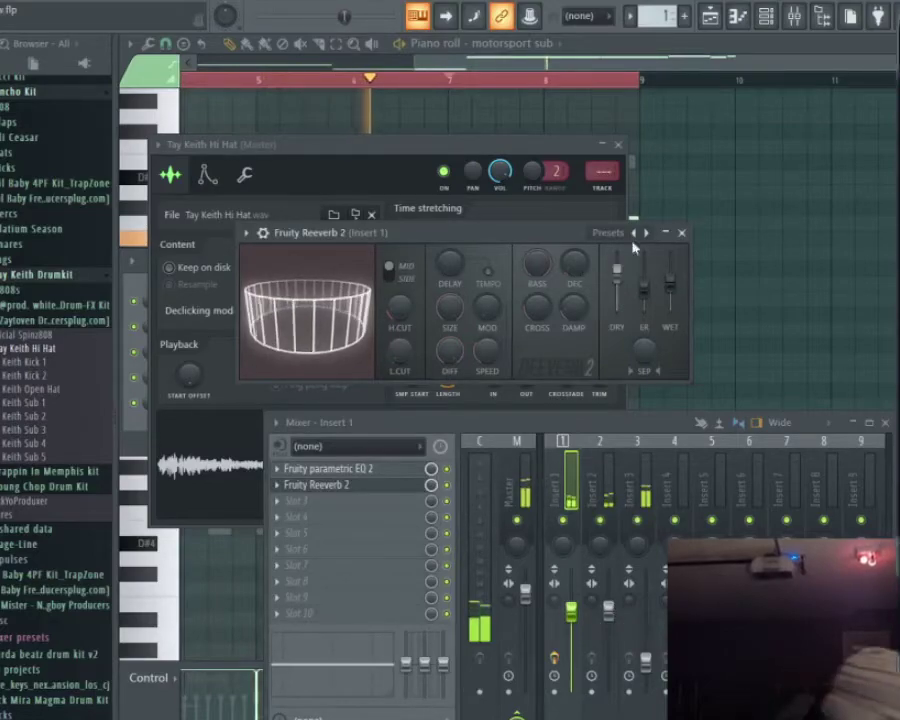
Load the [YC] Snare (Tight) sample from the SNARES folder as a new channel.
{"action": "left_click", "coordinate": [765, 16]}
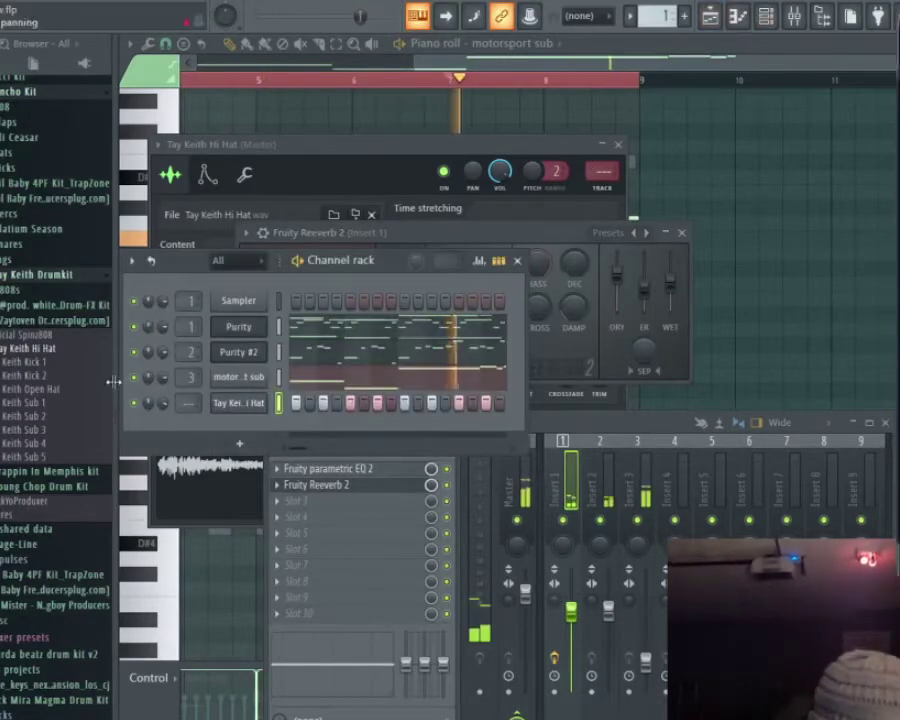
{"action": "left_click", "coordinate": [62, 230]}
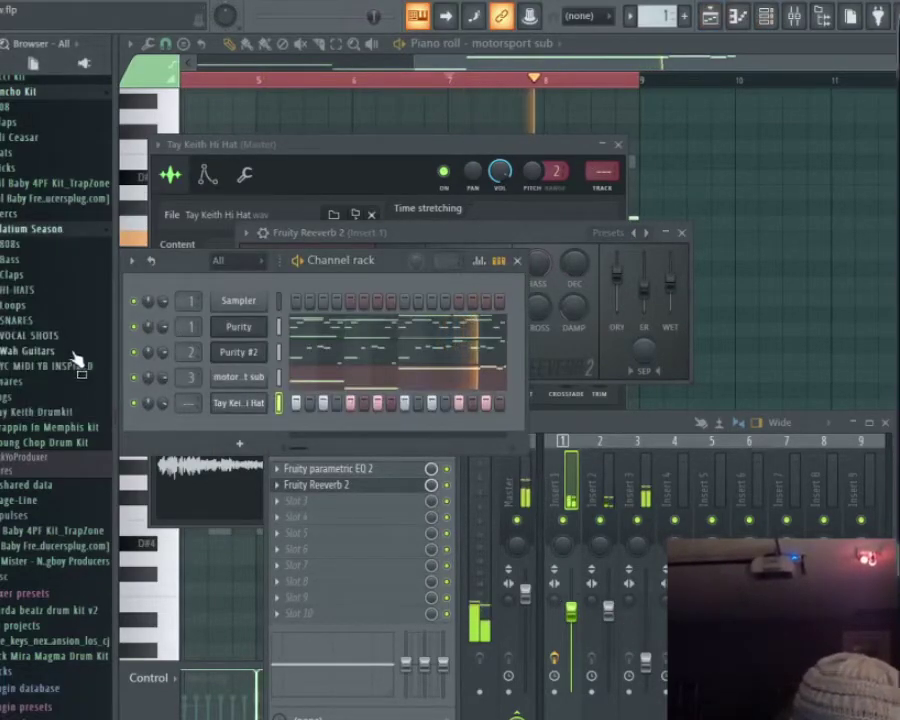
{"action": "left_click", "coordinate": [25, 320]}
{"action": "left_click", "coordinate": [40, 403]}
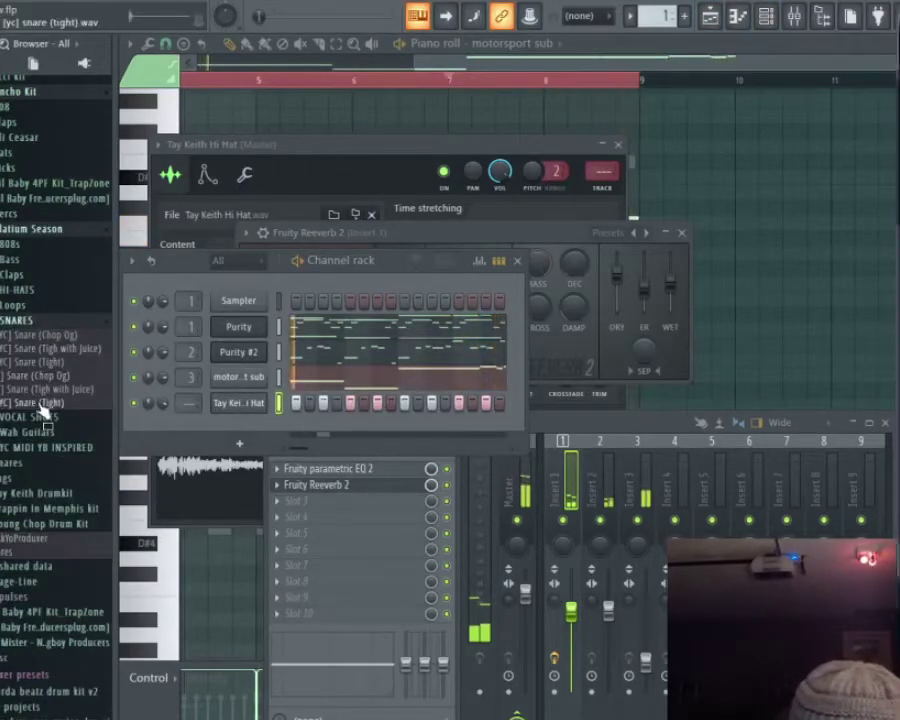
{"action": "left_click_drag", "start_coordinate": [253, 428], "coordinate": [323, 428]}
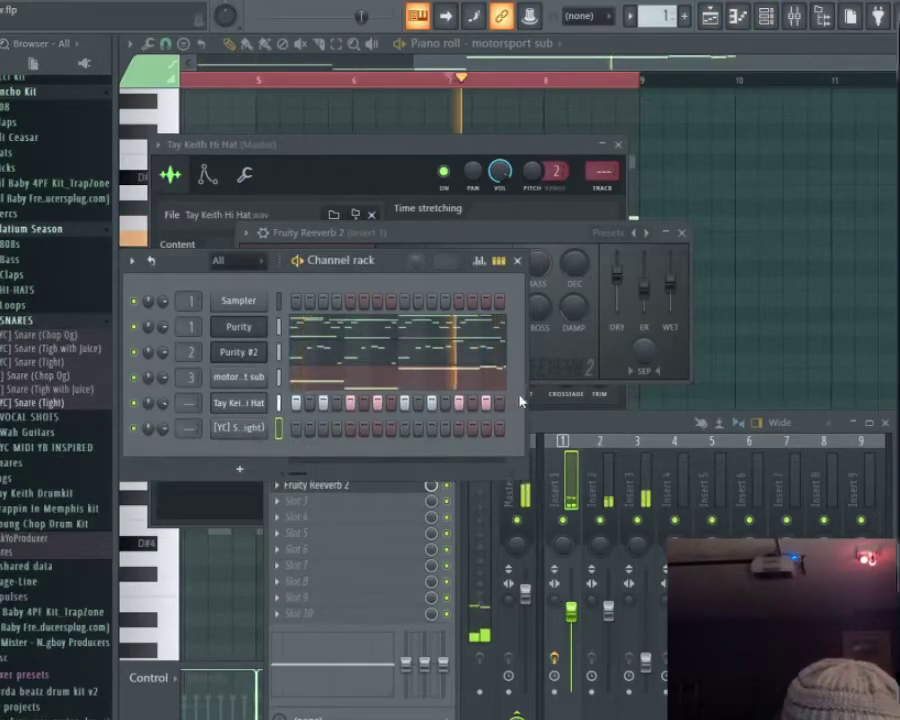
Widen the channel rack and place the tight snare on step 9 of each bar, with two extra hits before the last one.
{"action": "left_click_drag", "start_coordinate": [527, 397], "coordinate": [786, 404]}
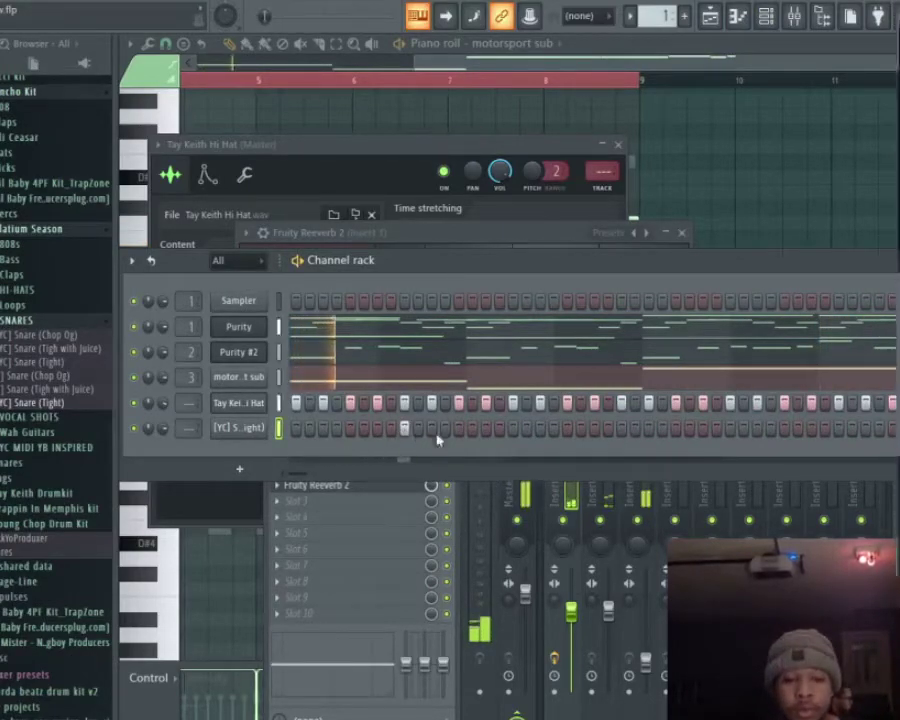
{"action": "left_click", "coordinate": [622, 429]}
{"action": "left_click_drag", "start_coordinate": [297, 478], "coordinate": [315, 476]}
{"action": "left_click", "coordinate": [661, 428]}
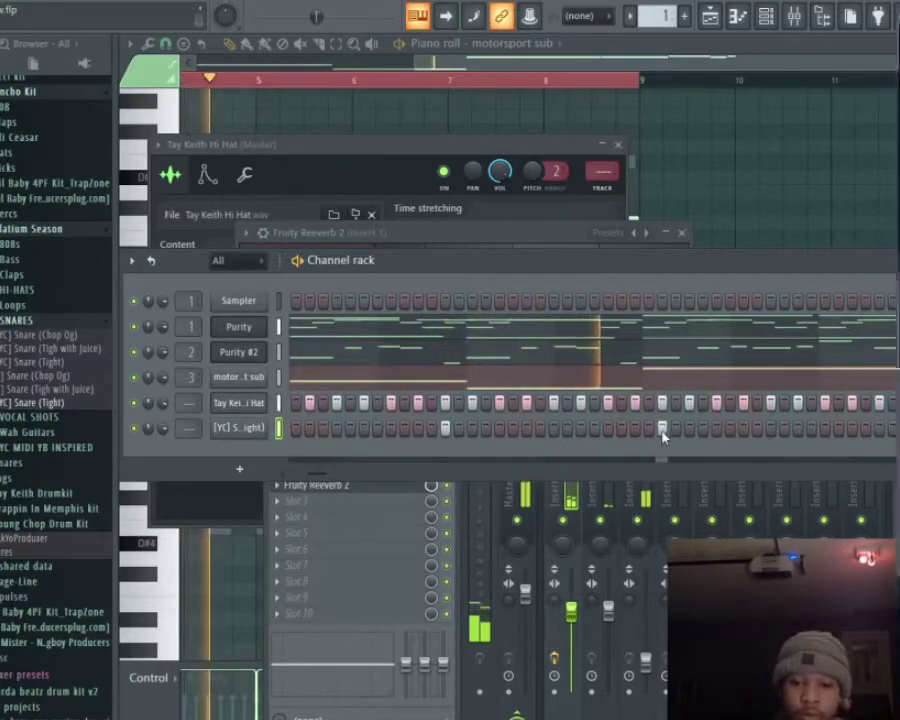
{"action": "left_click", "coordinate": [879, 428]}
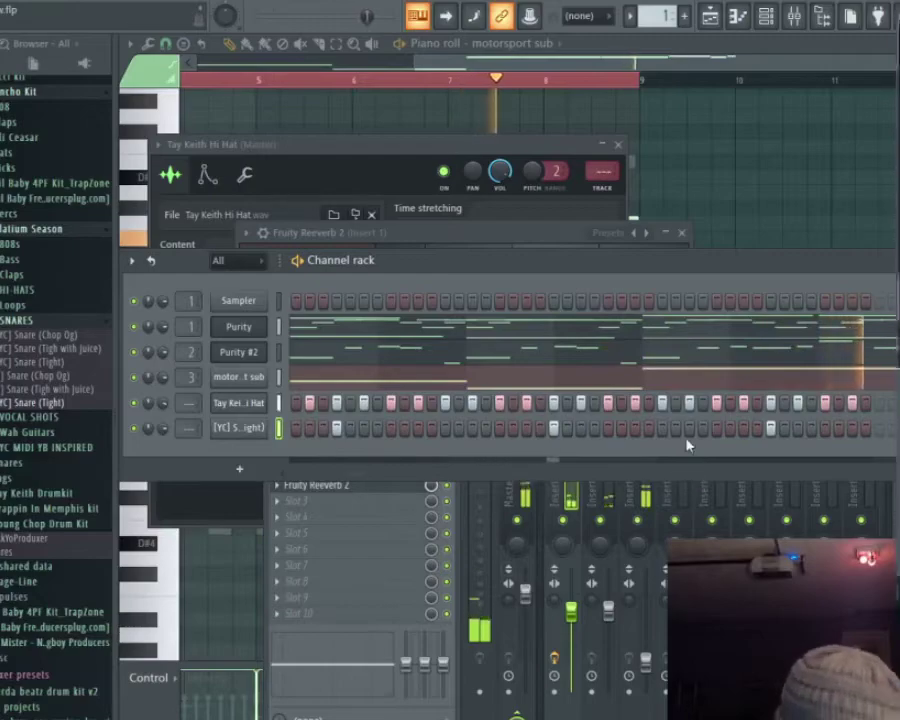
{"action": "left_click", "coordinate": [636, 429]}
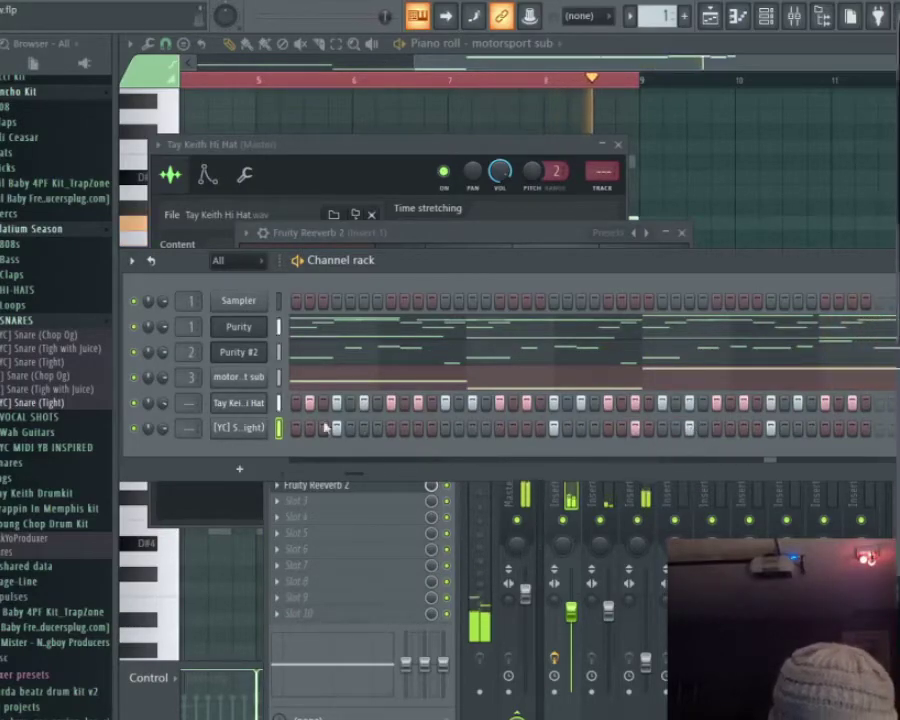
Route the Tay Keith Hi Hat to mixer track 4 and the tight snare to mixer track 5.
{"action": "scroll", "coordinate": [185, 403], "scroll_direction": "up", "scroll_amount": 4}
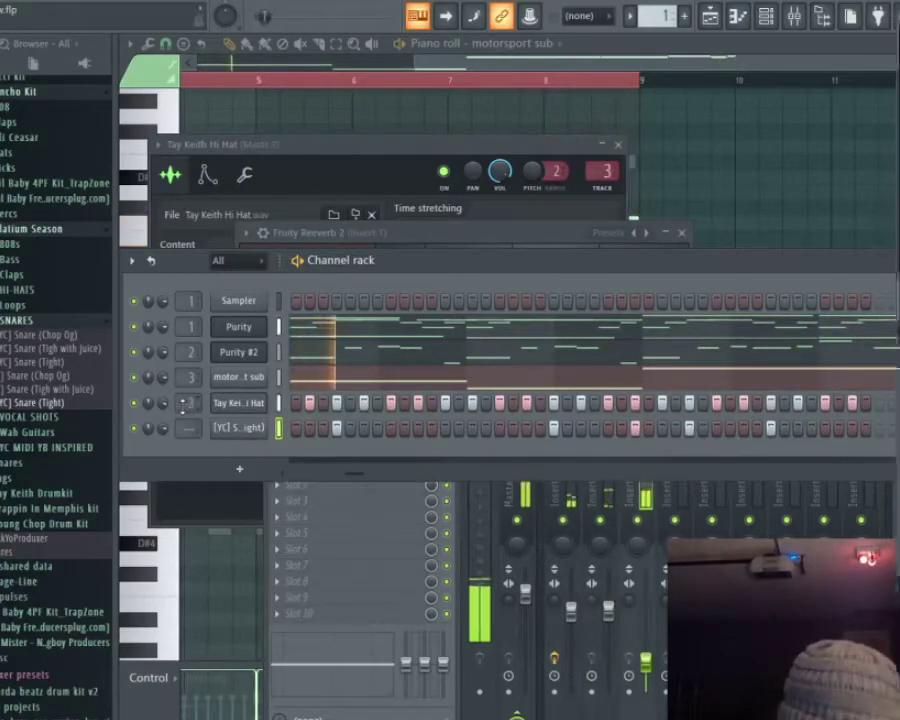
{"action": "scroll", "coordinate": [182, 429], "scroll_direction": "up", "scroll_amount": 4}
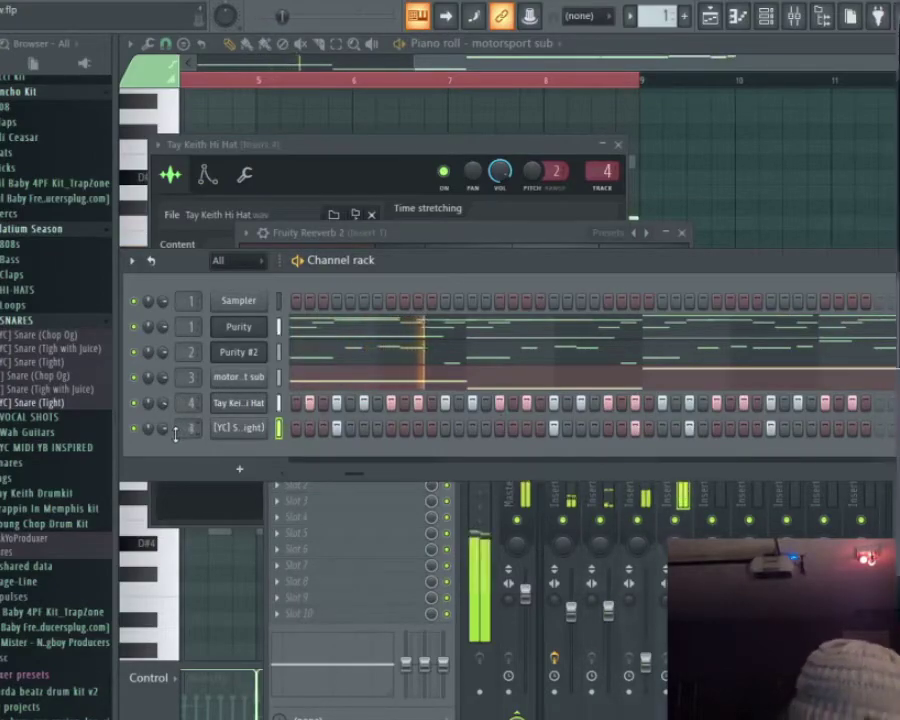
{"action": "scroll", "coordinate": [182, 429], "scroll_direction": "up", "scroll_amount": 1}
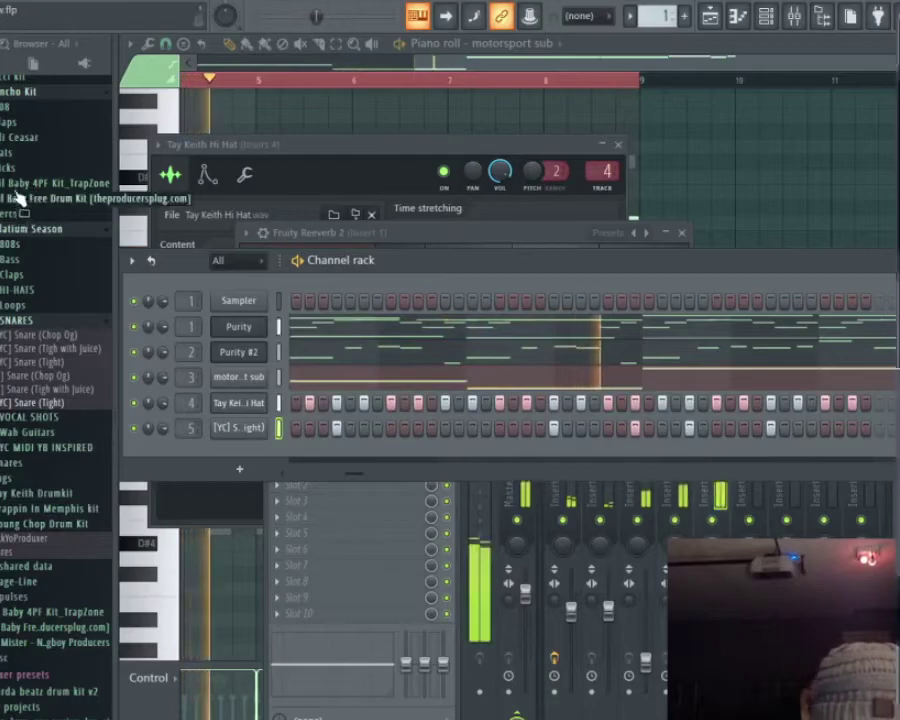
Load the raw kick sample from the kicks folder as a new channel and route it to mixer track 6.
{"action": "scroll", "coordinate": [10, 95], "scroll_direction": "up", "scroll_amount": 1}
{"action": "left_click", "coordinate": [10, 90]}
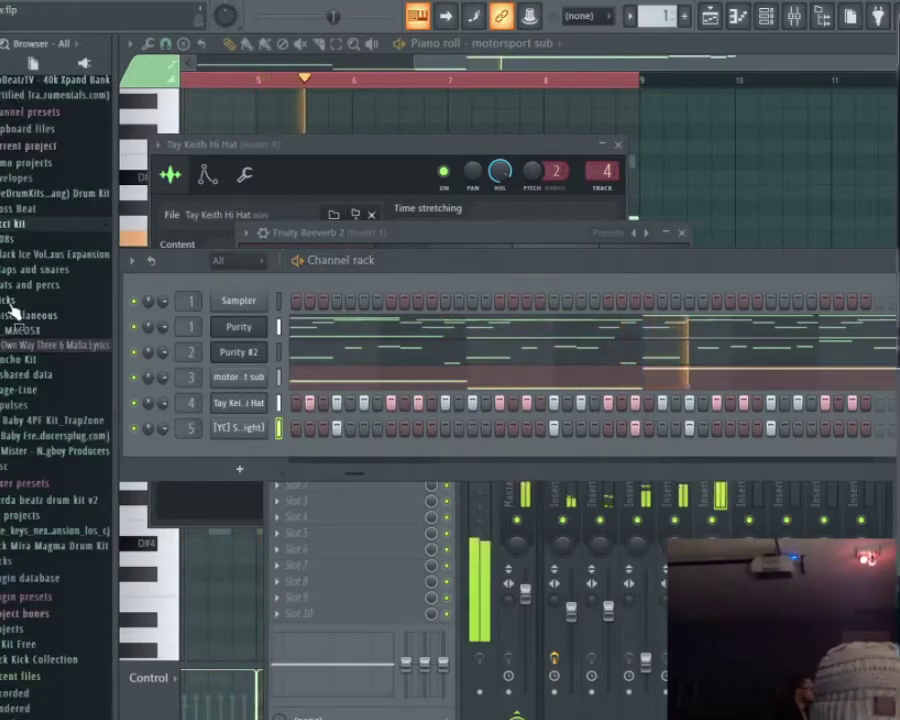
{"action": "left_click", "coordinate": [12, 301]}
{"action": "left_click", "coordinate": [14, 343]}
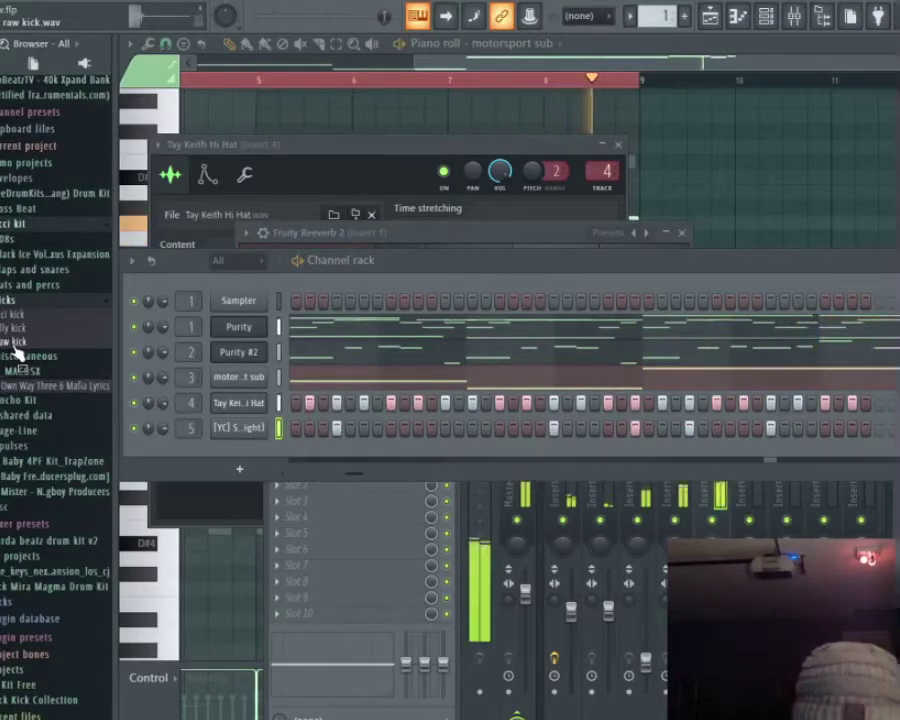
{"action": "left_click_drag", "start_coordinate": [17, 350], "coordinate": [182, 455]}
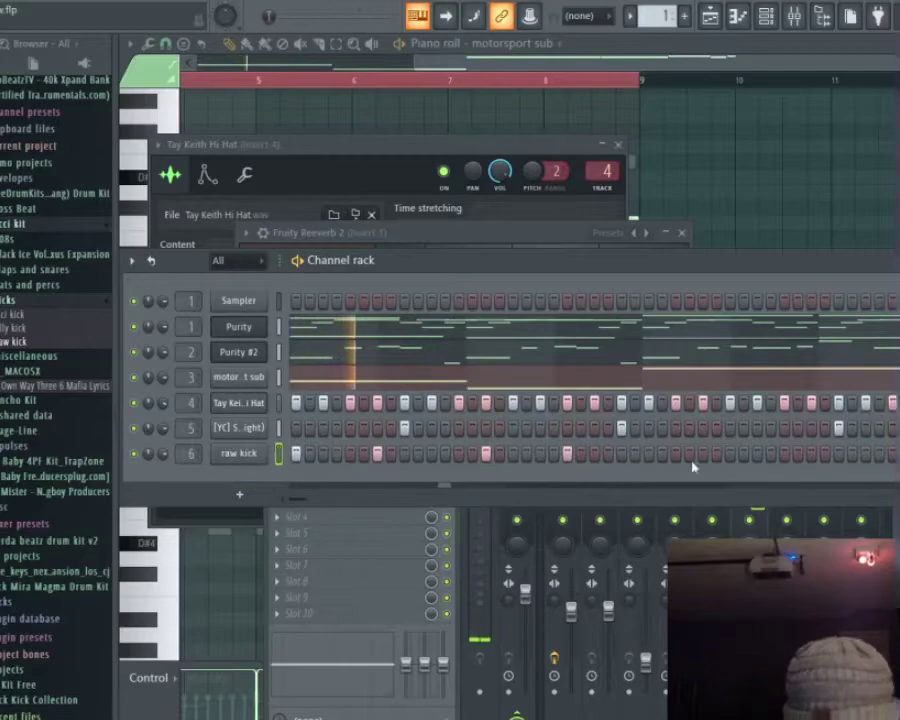
Add more raw kick hits to the step pattern and check the kick's sampler settings and mixer level.
{"action": "left_click_drag", "start_coordinate": [705, 455], "coordinate": [728, 456]}
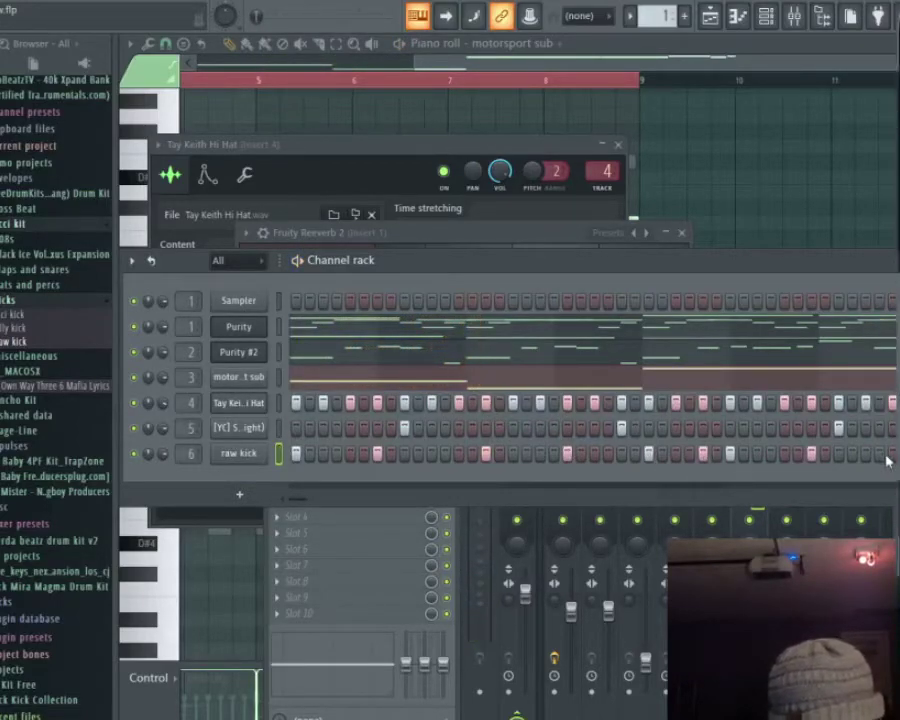
{"action": "left_click", "coordinate": [240, 456]}
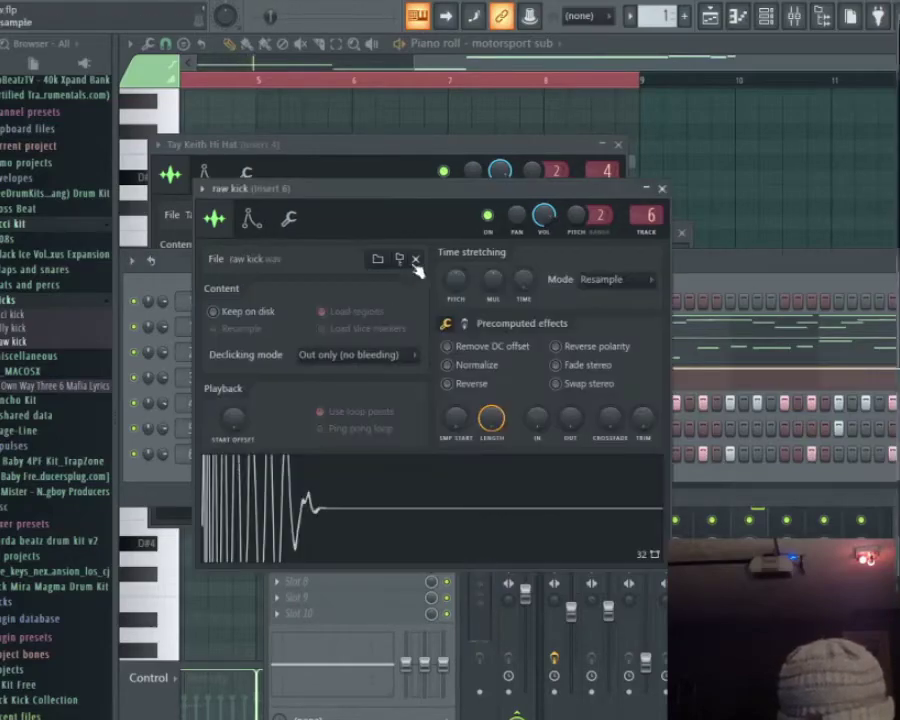
{"action": "left_click", "coordinate": [763, 264]}
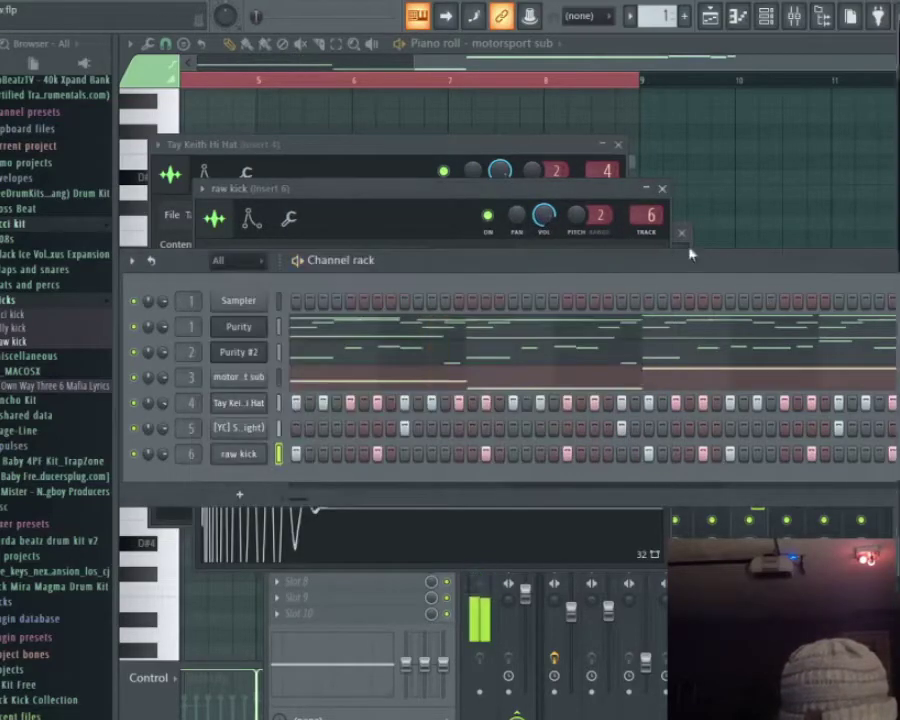
{"action": "left_click", "coordinate": [793, 16]}
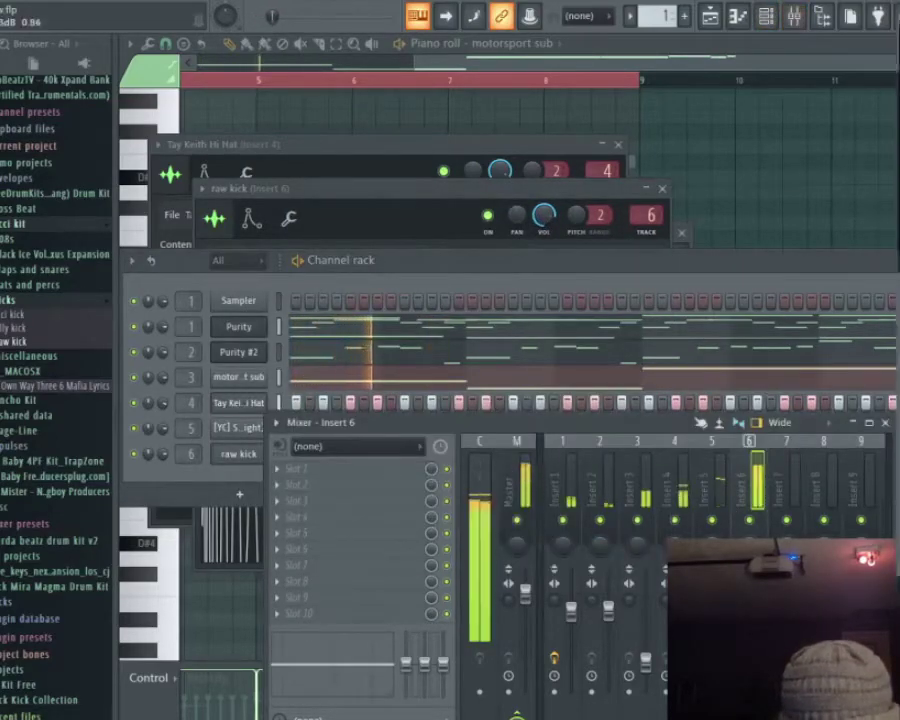
{"action": "left_click", "coordinate": [632, 266]}
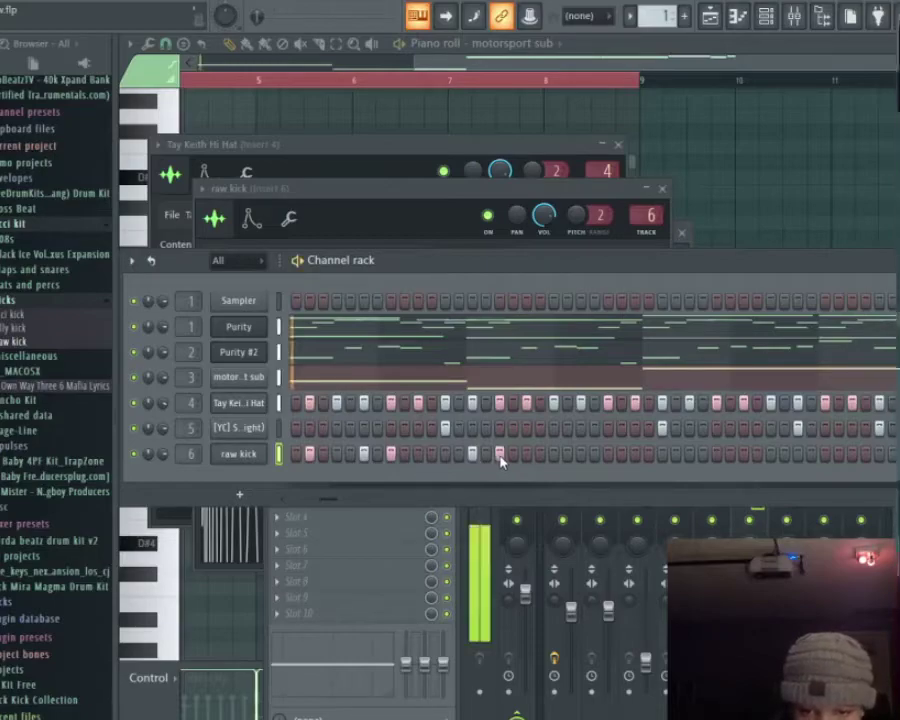
Continue the raw kick pattern through the following bars, removing misplaced hits and auditioning the beat.
{"action": "left_click", "coordinate": [527, 454]}
{"action": "right_click", "coordinate": [553, 454]}
{"action": "right_click", "coordinate": [527, 454]}
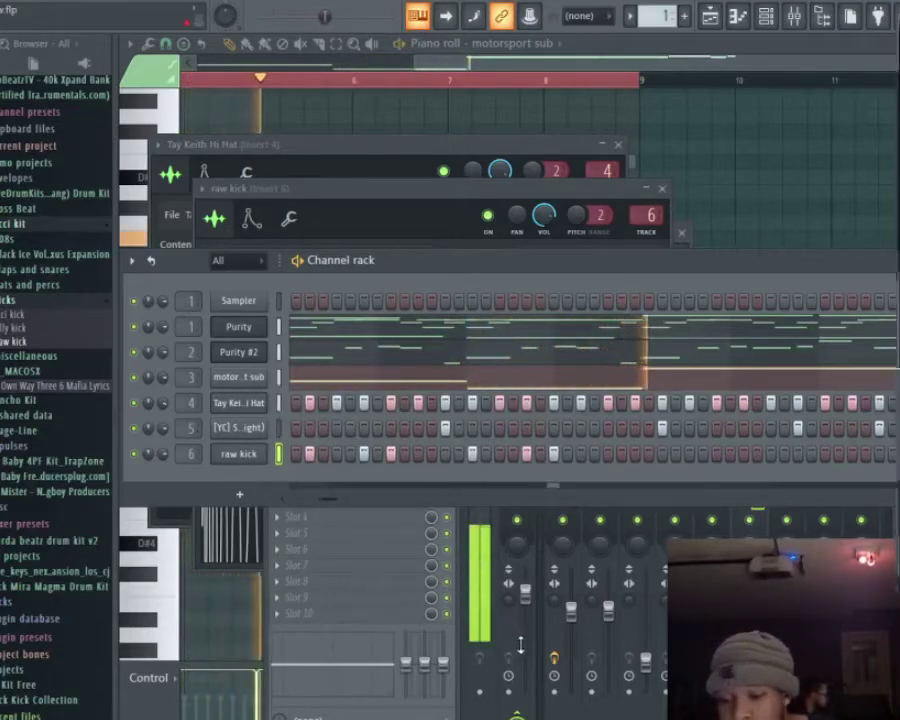
{"action": "key", "text": "space"}
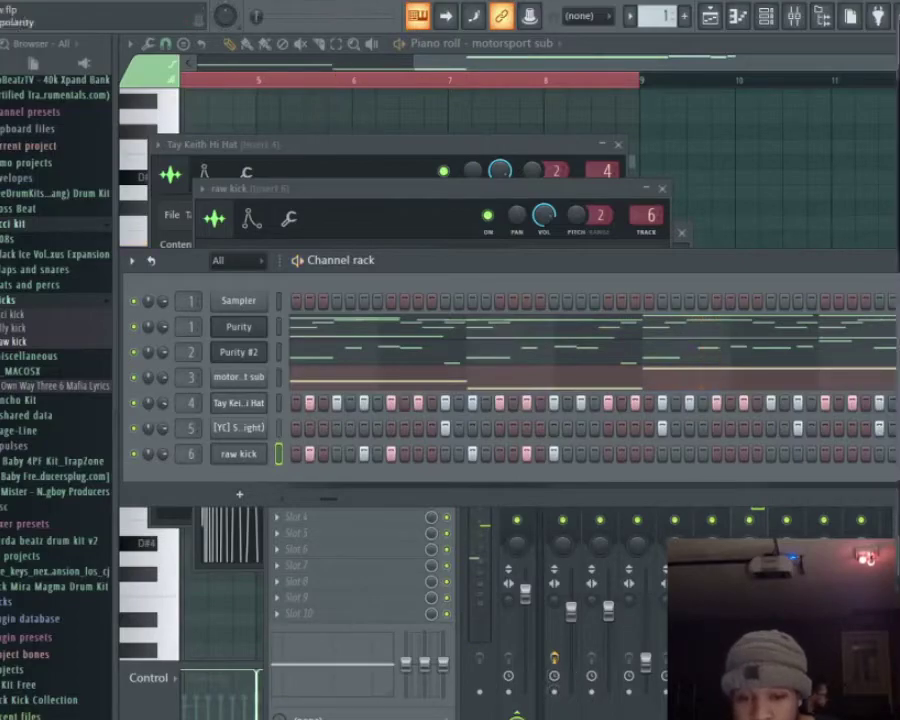
{"action": "left_click", "coordinate": [743, 453]}
{"action": "key", "text": "space"}
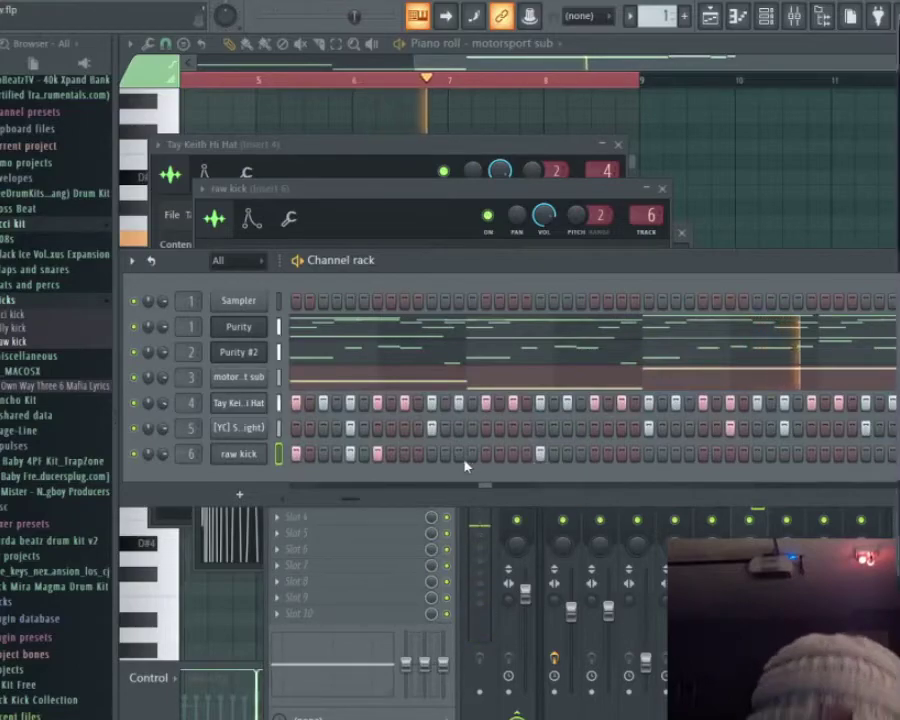
{"action": "left_click", "coordinate": [715, 456]}
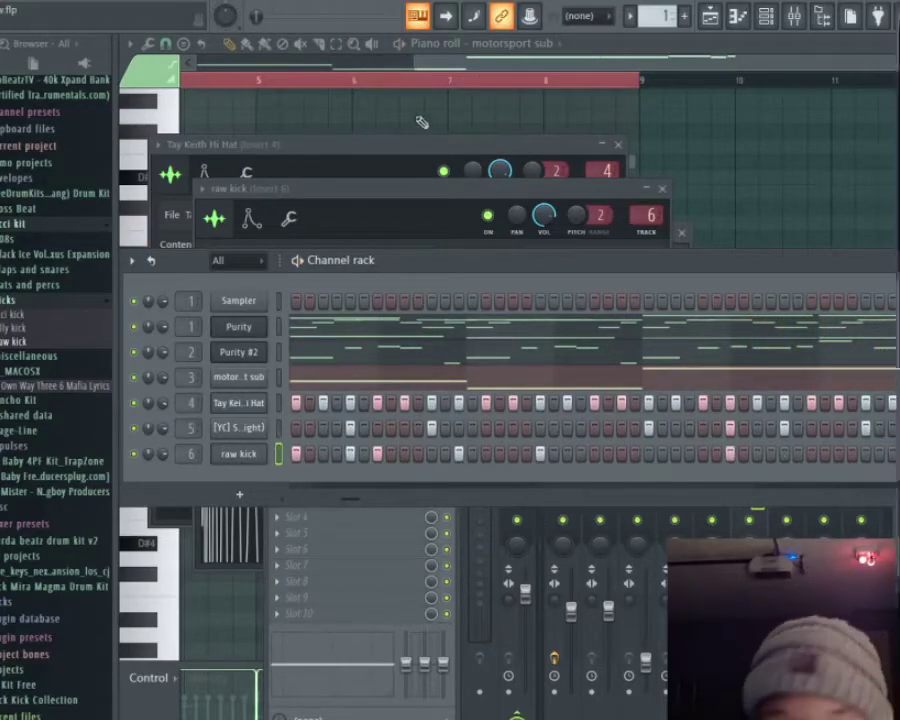
Clear the note selection in the motorsport sub piano roll and play the pattern from bar 5.
{"action": "left_click", "coordinate": [256, 80]}
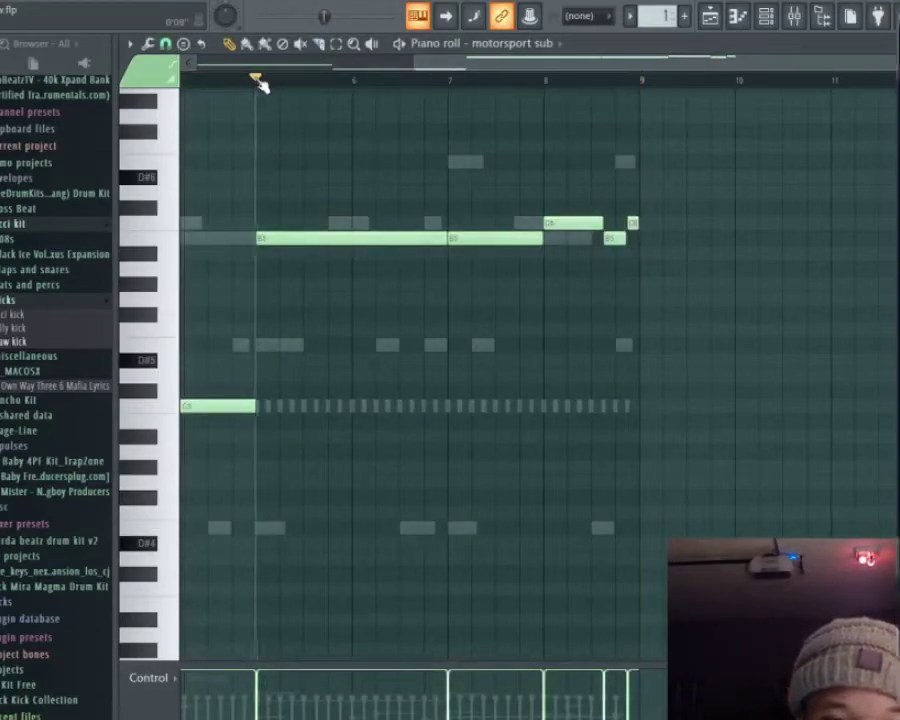
{"action": "key", "text": "ctrl+q"}
{"action": "key", "text": "space"}
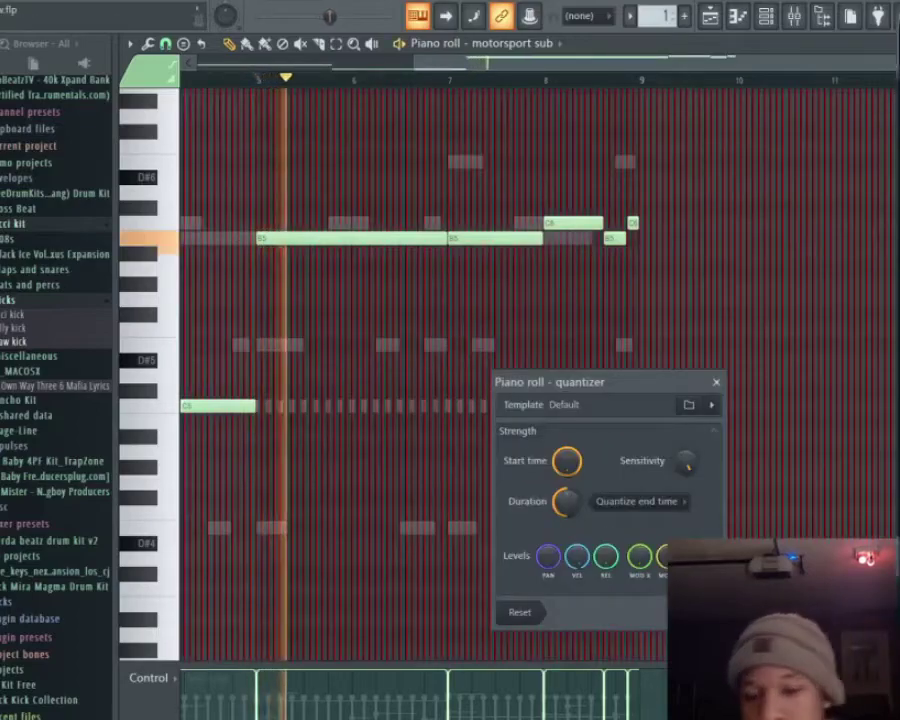
{"action": "key", "text": "Escape"}
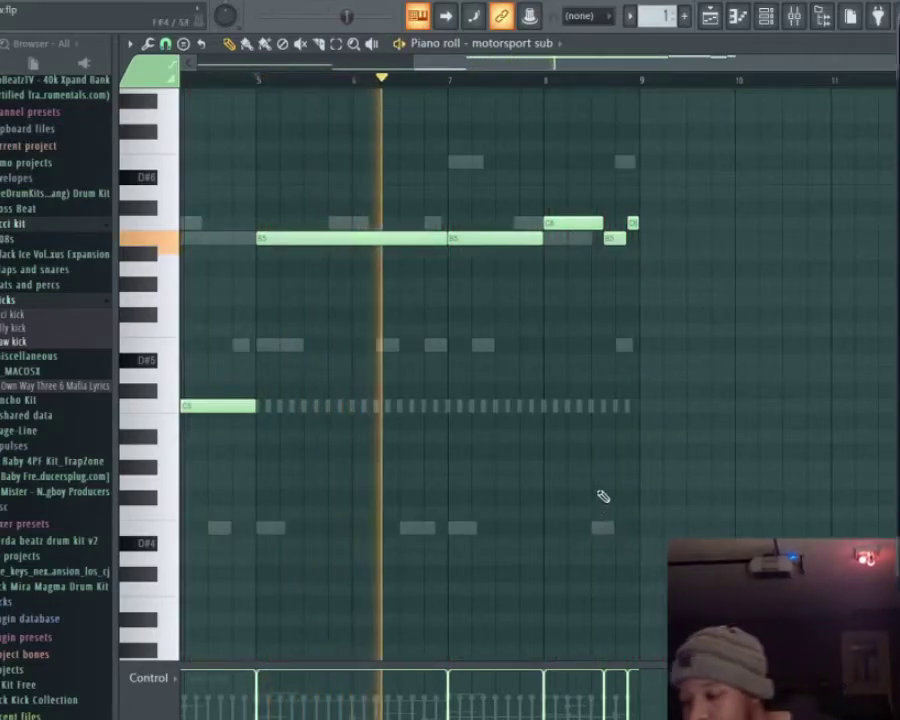
Add another group of raw kick hits further along the pattern and audition them from bar 5.
{"action": "left_click", "coordinate": [765, 18]}
{"action": "left_click", "coordinate": [784, 453]}
{"action": "key", "text": "space"}
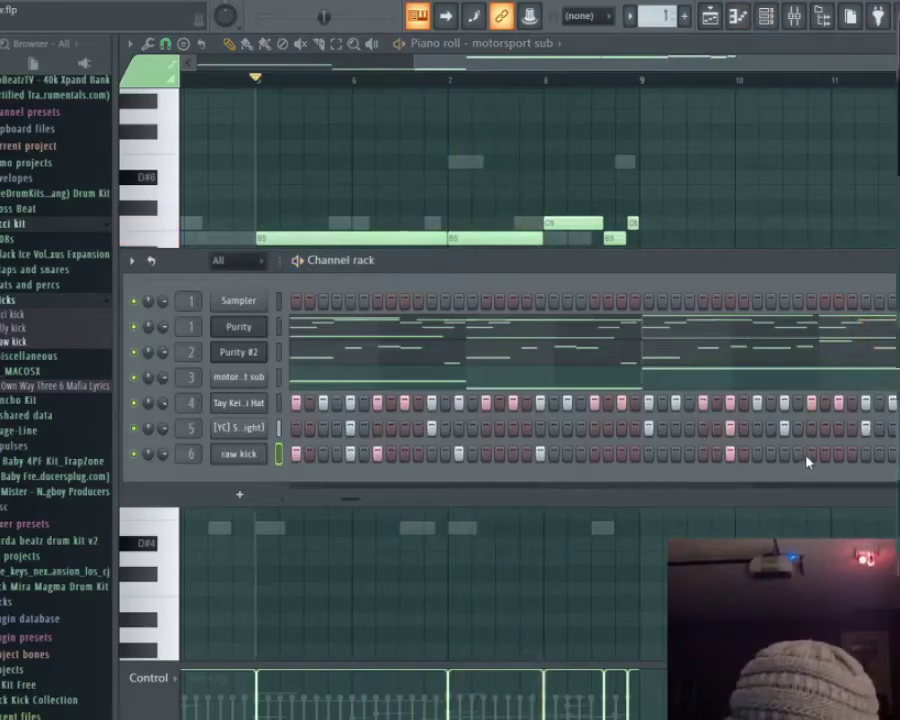
{"action": "left_click", "coordinate": [811, 453]}
{"action": "key", "text": "space"}
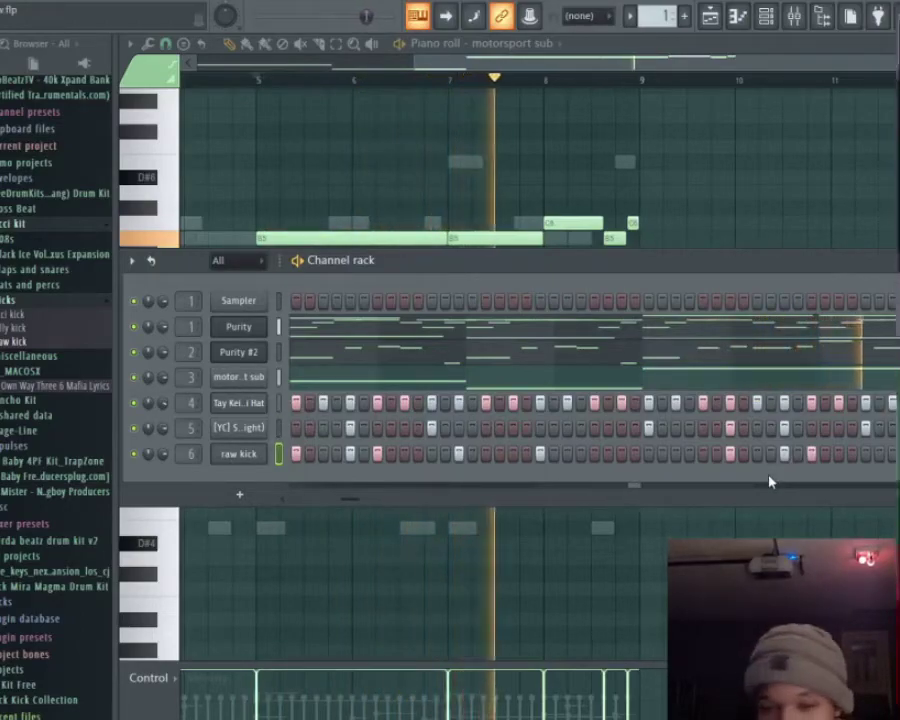
{"action": "key", "text": "space"}
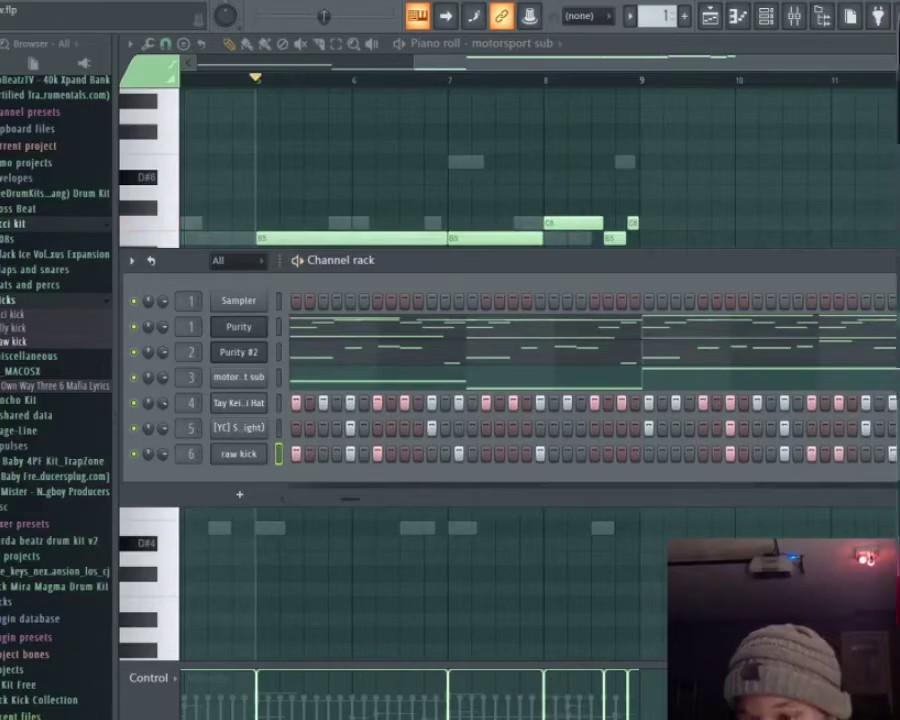
{"action": "key", "text": "space"}
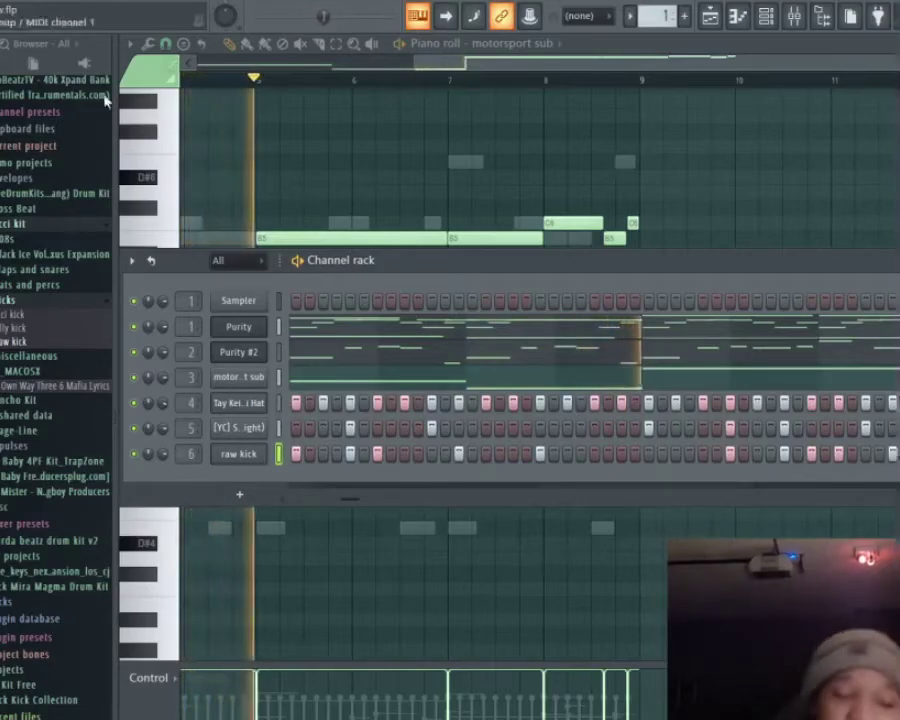
Add the Nexus plugin as a new channel and route it to mixer track 7.
{"action": "left_click", "coordinate": [25, 3]}
{"action": "mouse_move", "coordinate": [45, 3]}
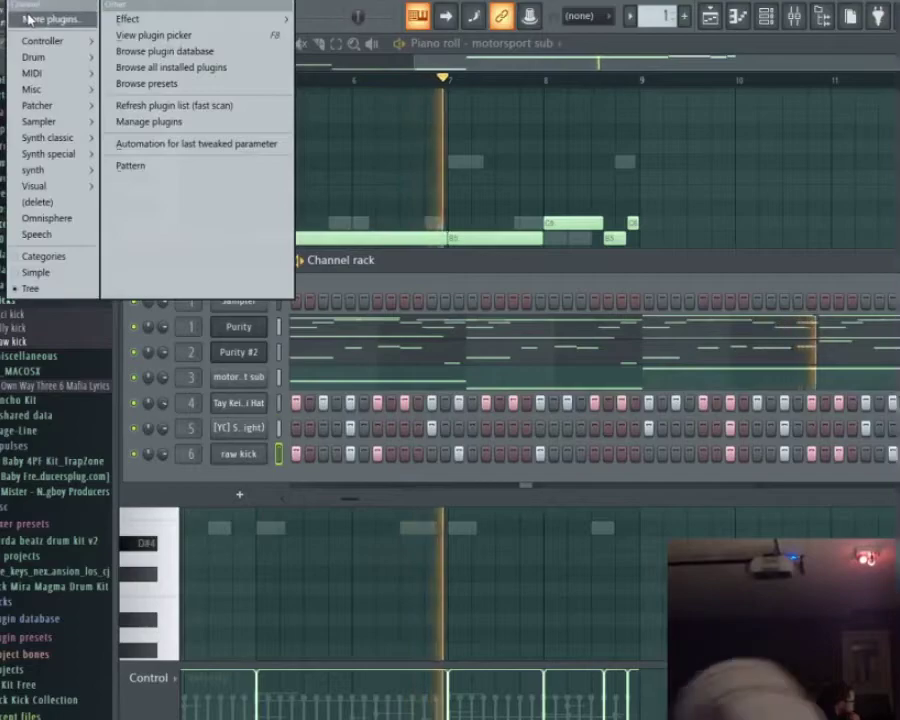
{"action": "left_click", "coordinate": [28, 16]}
{"action": "scroll", "coordinate": [343, 553], "scroll_direction": "down", "scroll_amount": 5}
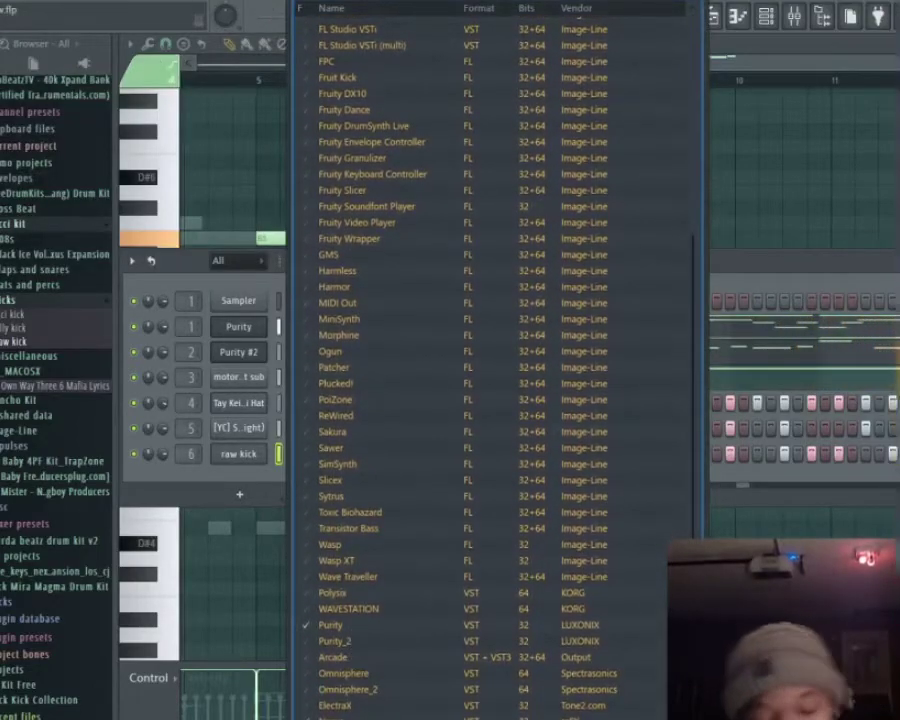
{"action": "left_click", "coordinate": [372, 716]}
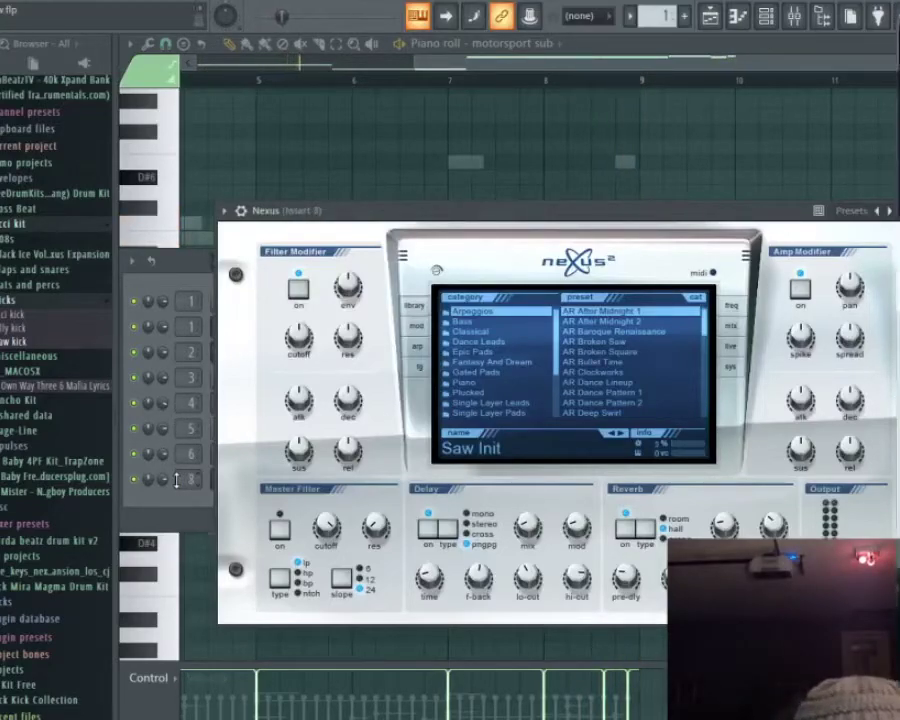
{"action": "left_click", "coordinate": [193, 327]}
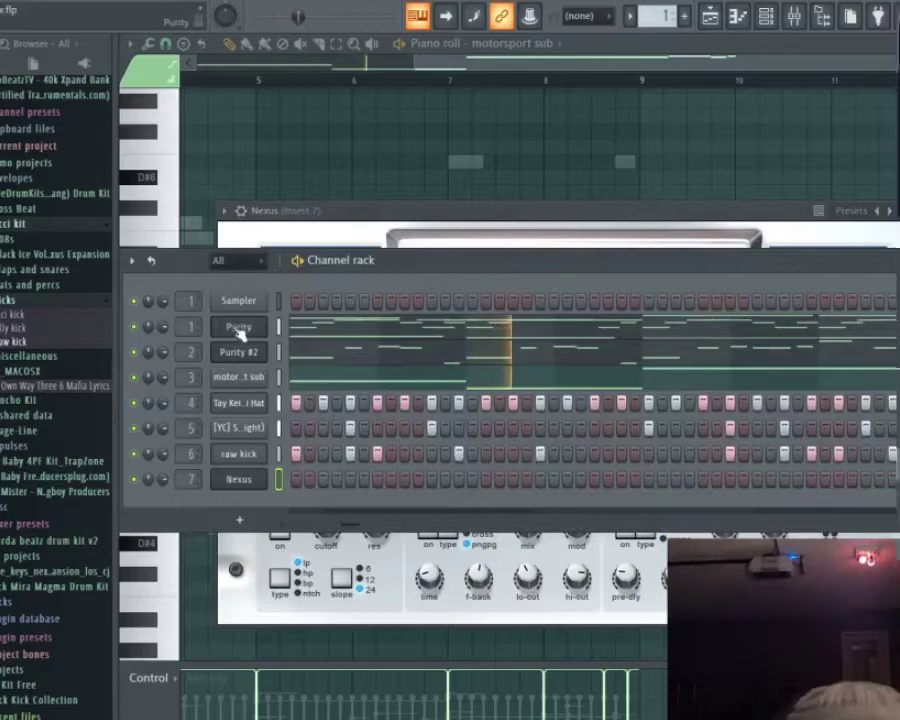
Copy the notes of the first Purity channel and paste them into the Nexus channel.
{"action": "right_click", "coordinate": [240, 333]}
{"action": "left_click", "coordinate": [430, 343]}
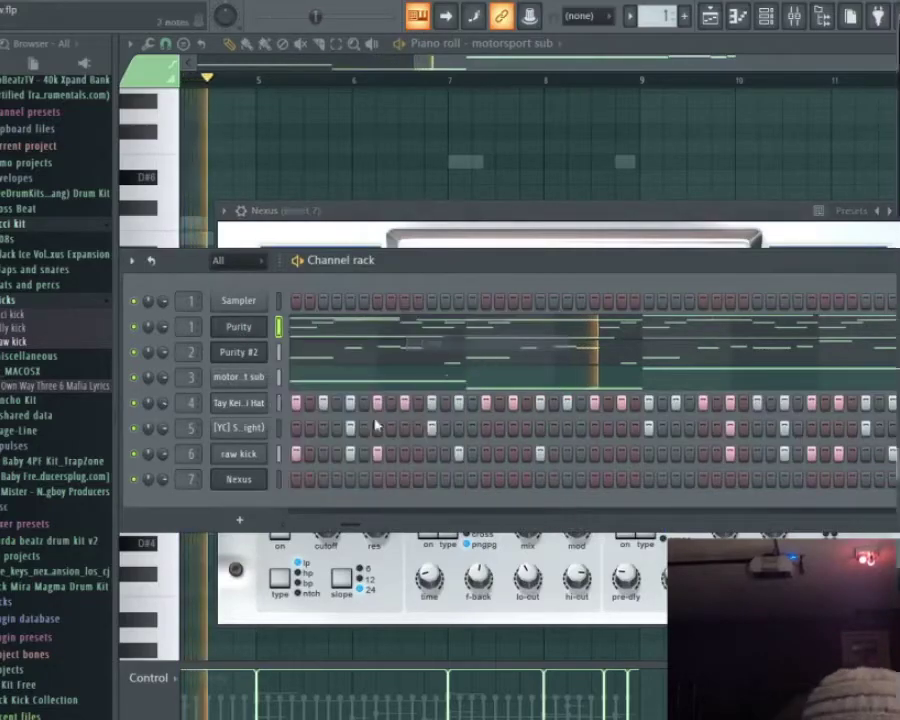
{"action": "right_click", "coordinate": [266, 474]}
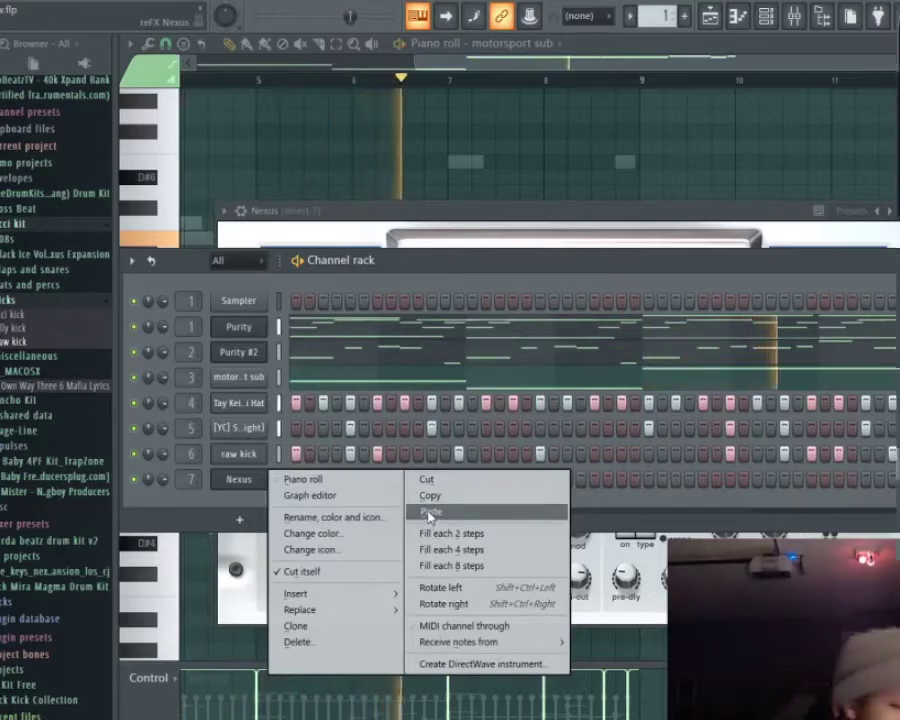
{"action": "left_click", "coordinate": [441, 514]}
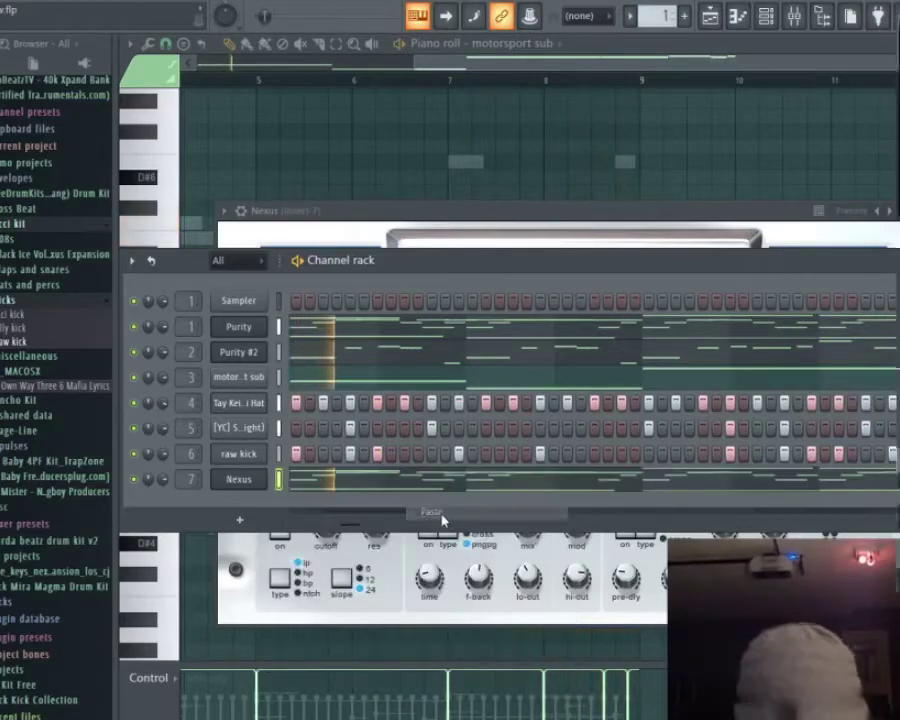
Load the PN Arena Ambience preset from the Piano category in Nexus and solo mixer track 7.
{"action": "left_click", "coordinate": [257, 482]}
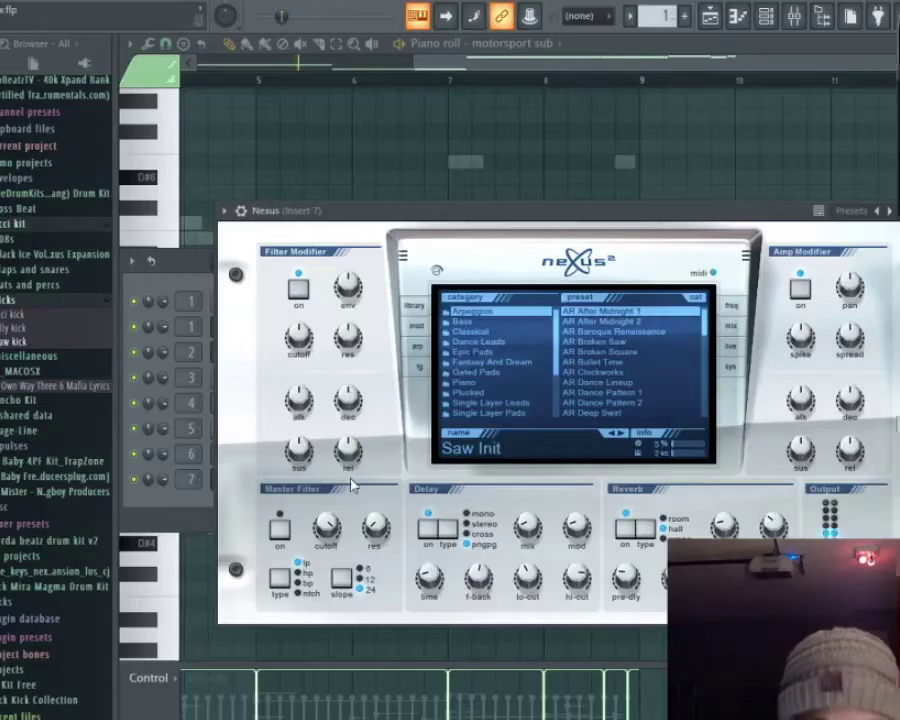
{"action": "left_click", "coordinate": [479, 383]}
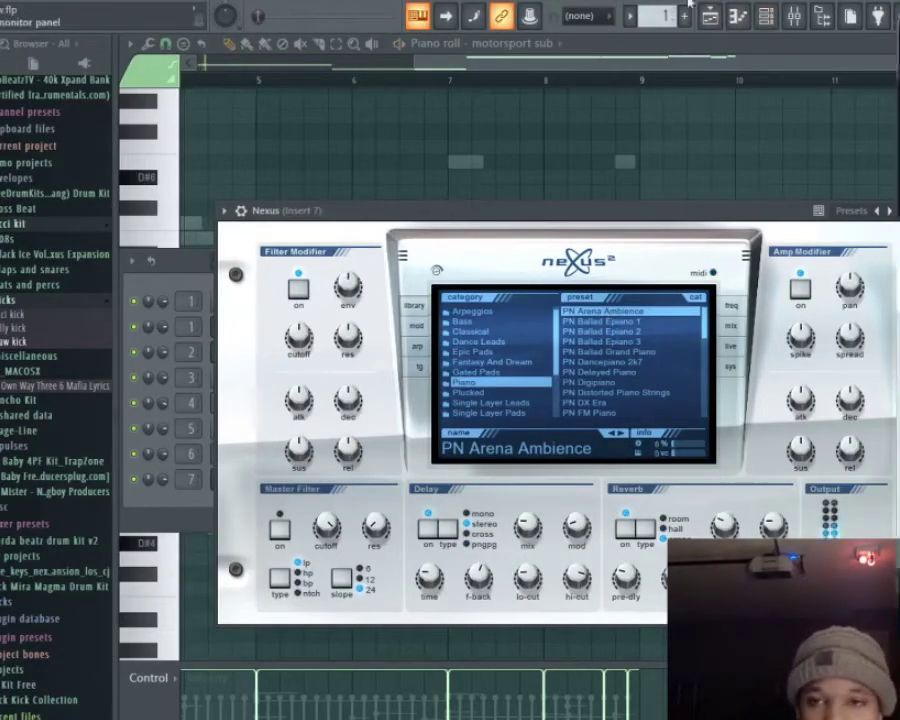
{"action": "left_click", "coordinate": [794, 16]}
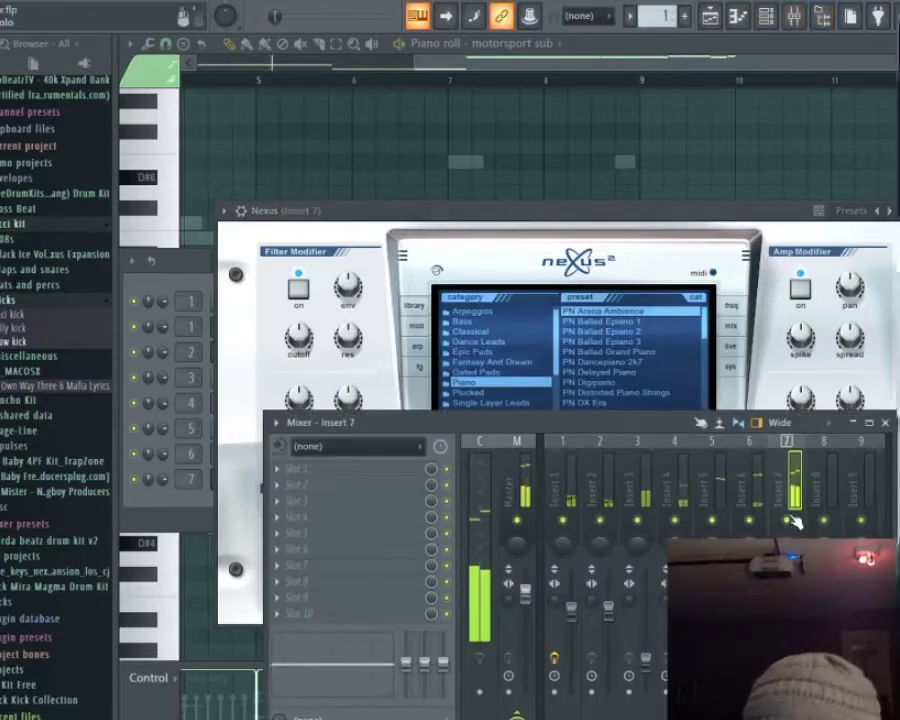
Open the Nexus piano roll, quantize the pasted notes and play them back.
{"action": "left_click", "coordinate": [553, 50]}
{"action": "left_click", "coordinate": [526, 191]}
{"action": "key", "text": "space"}
{"action": "scroll", "coordinate": [186, 518], "scroll_direction": "up", "scroll_amount": 3}
{"action": "scroll", "coordinate": [243, 500], "scroll_direction": "up", "scroll_amount": 4}
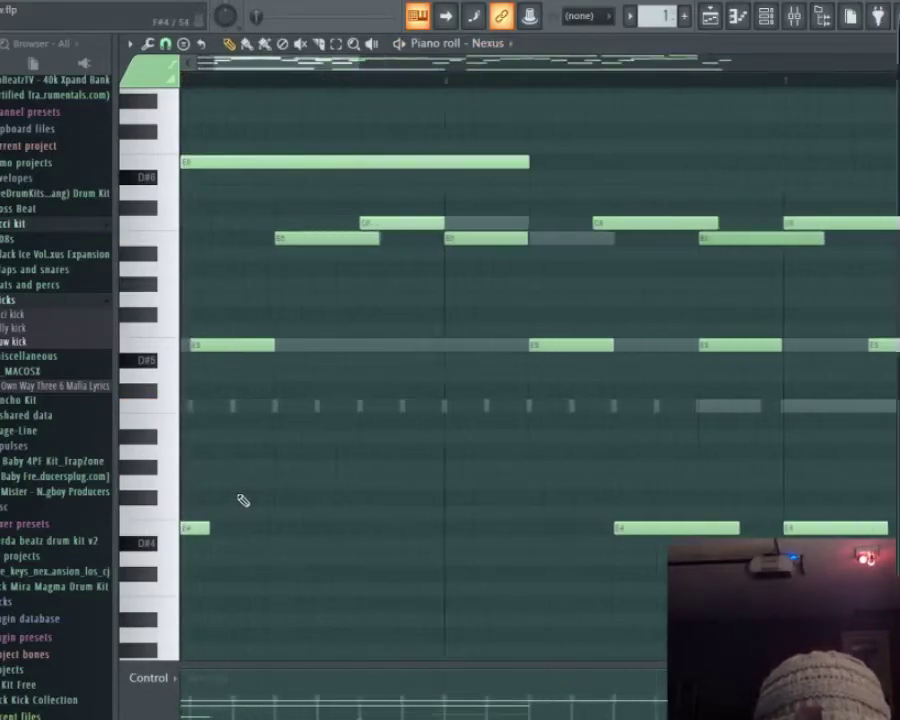
{"action": "key", "text": "alt+q"}
{"action": "key", "text": "Escape"}
{"action": "key", "text": "space"}
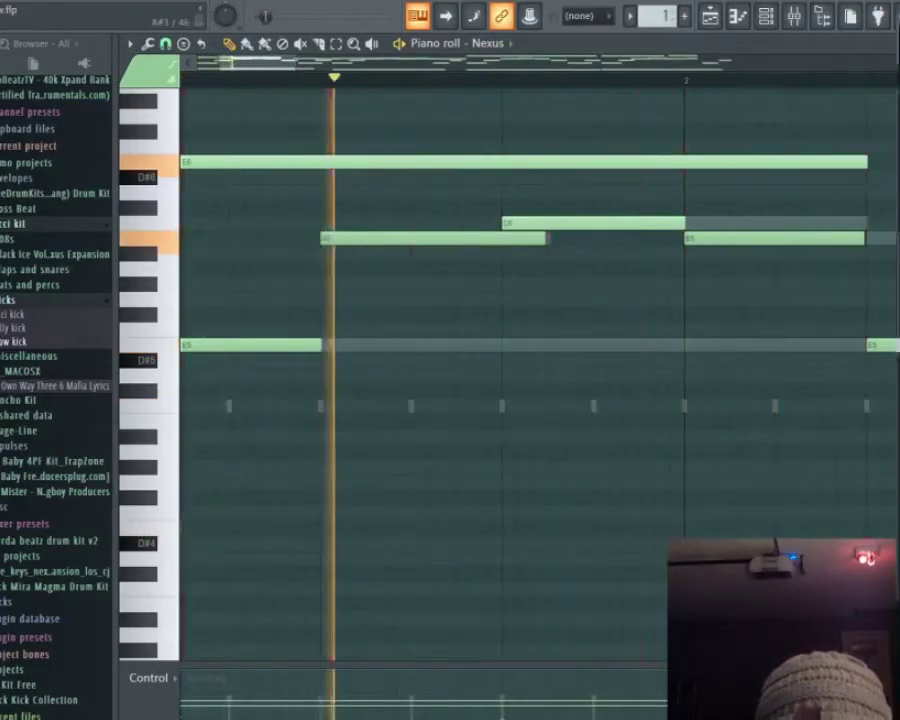
Shift the off-beat C6 note in bar 2 to the middle of the bar and quantize the Nexus notes again.
{"action": "scroll", "coordinate": [662, 632], "scroll_direction": "down", "scroll_amount": 6}
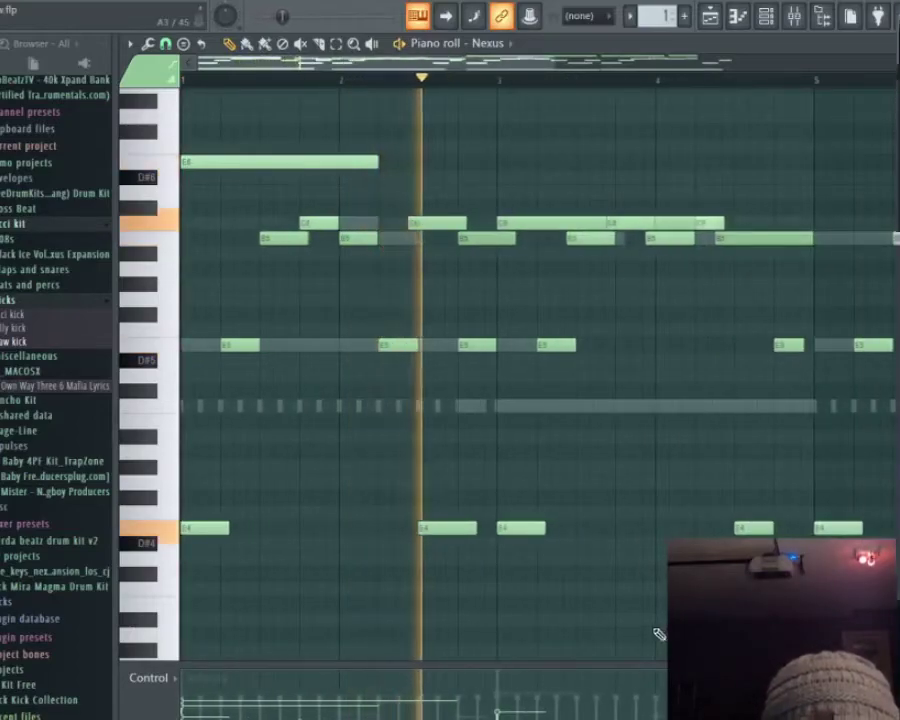
{"action": "left_click_drag", "start_coordinate": [437, 222], "coordinate": [446, 222]}
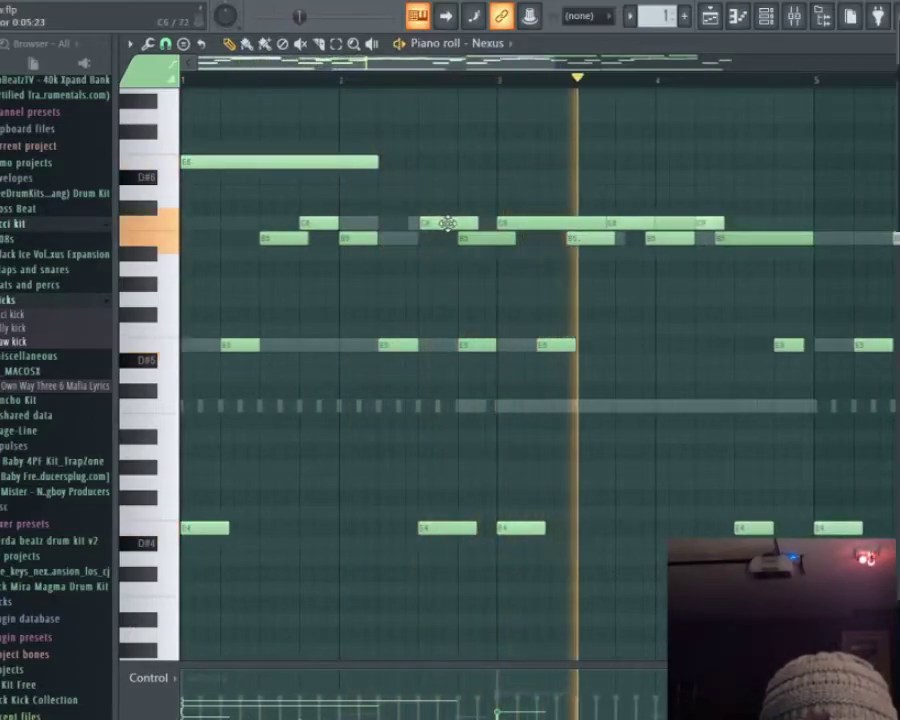
{"action": "key", "text": "alt+q"}
{"action": "key", "text": "Escape"}
{"action": "scroll", "coordinate": [637, 241], "scroll_direction": "up", "scroll_amount": 3}
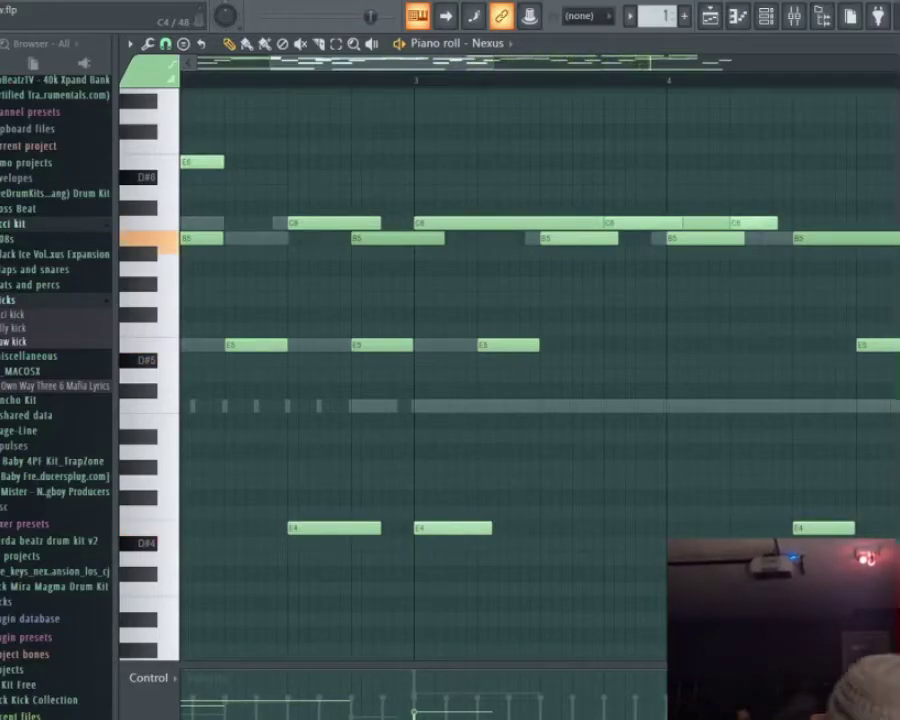
Select all the Nexus notes and transpose them up two octaves.
{"action": "scroll", "coordinate": [763, 505], "scroll_direction": "down", "scroll_amount": 5}
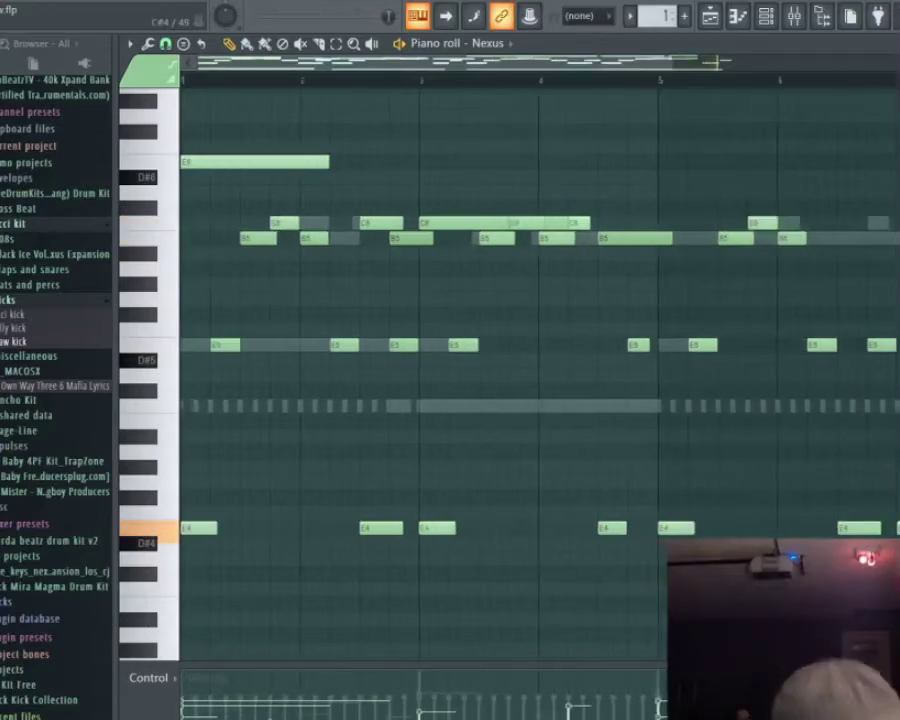
{"action": "key", "text": "ctrl+a"}
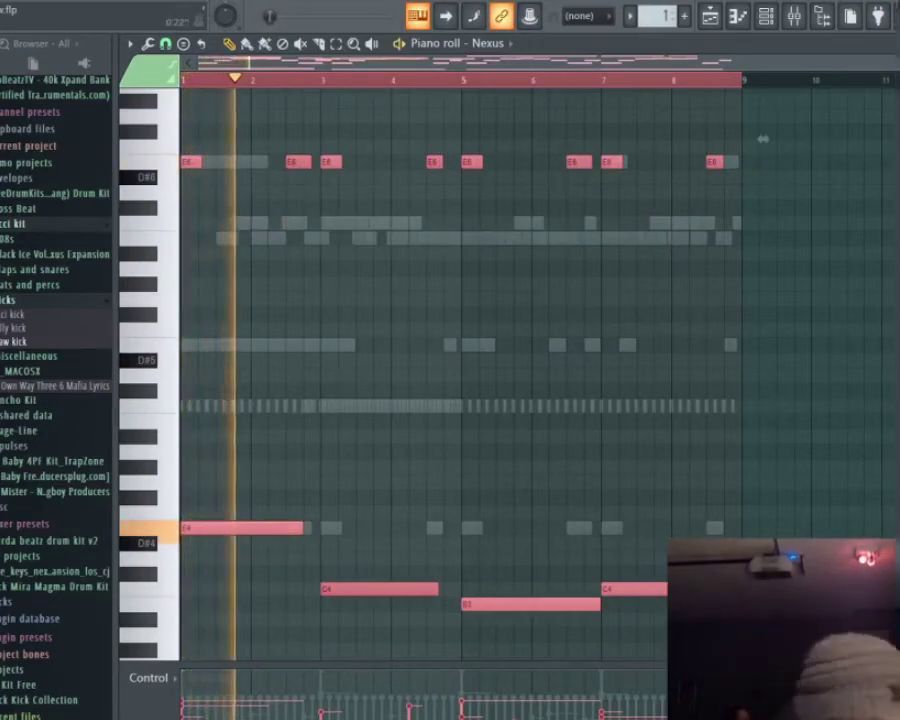
Load Gross Beat into the first effect slot of mixer insert 7.
{"action": "left_click", "coordinate": [793, 15]}
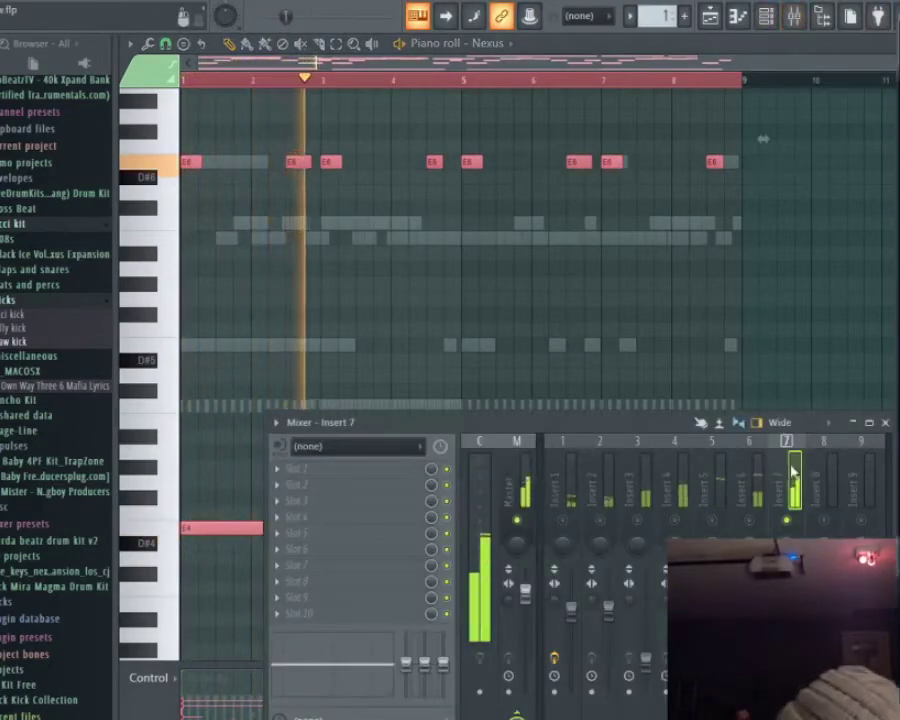
{"action": "left_click", "coordinate": [296, 469]}
{"action": "mouse_move", "coordinate": [452, 423]}
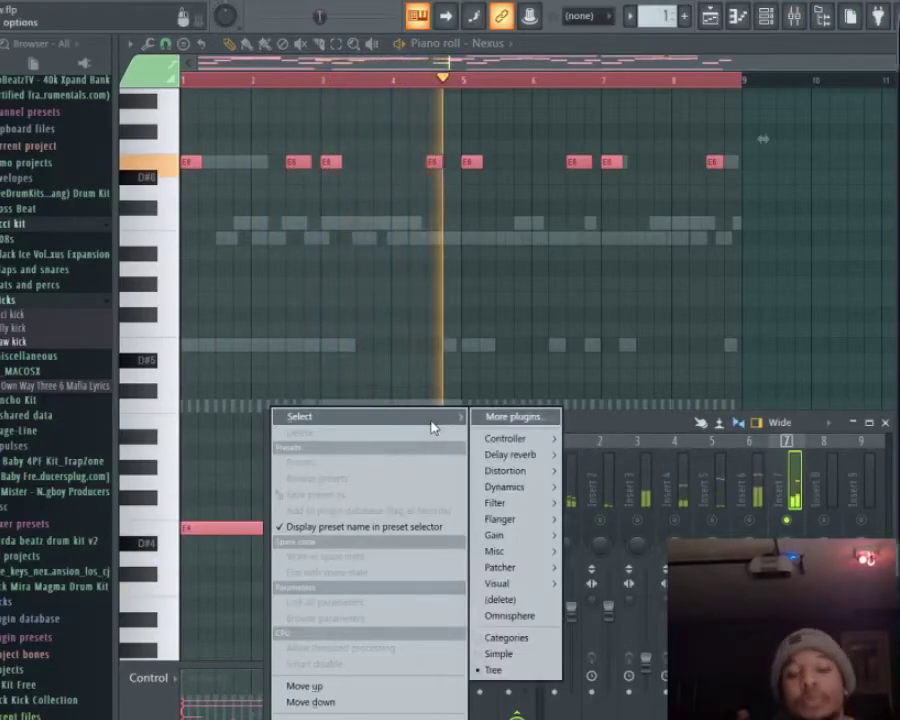
{"action": "mouse_move", "coordinate": [516, 567]}
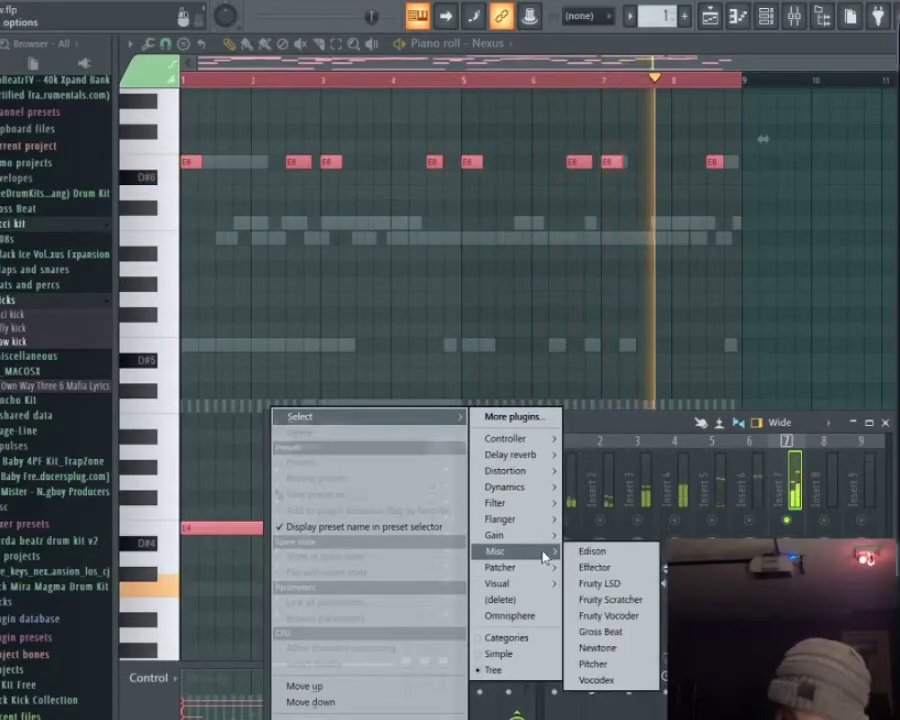
{"action": "left_click", "coordinate": [620, 632]}
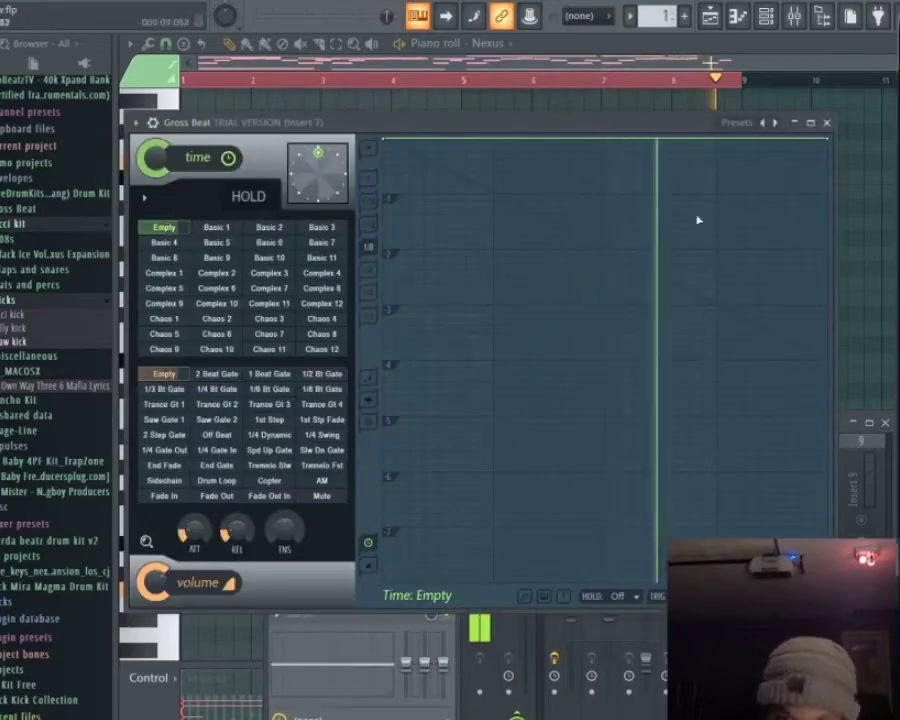
Apply Gross Beat's 1/2 Speed time effect from the Momentary preset and audition it with mixer tracks 1 and 2 unmuted.
{"action": "left_click", "coordinate": [743, 126]}
{"action": "left_click", "coordinate": [770, 160]}
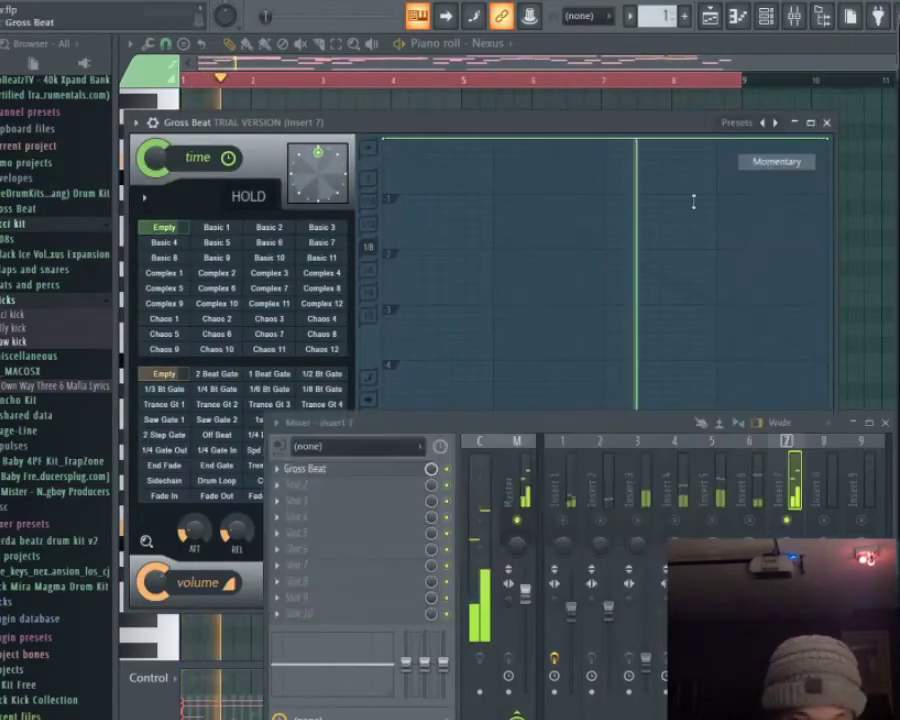
{"action": "left_click", "coordinate": [286, 336]}
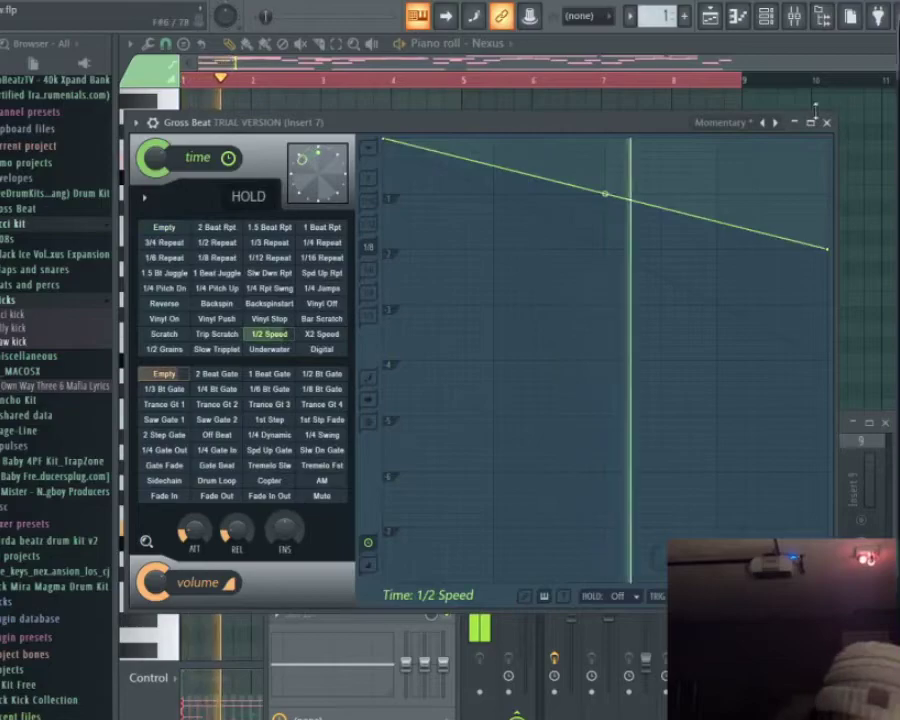
{"action": "left_click", "coordinate": [827, 123]}
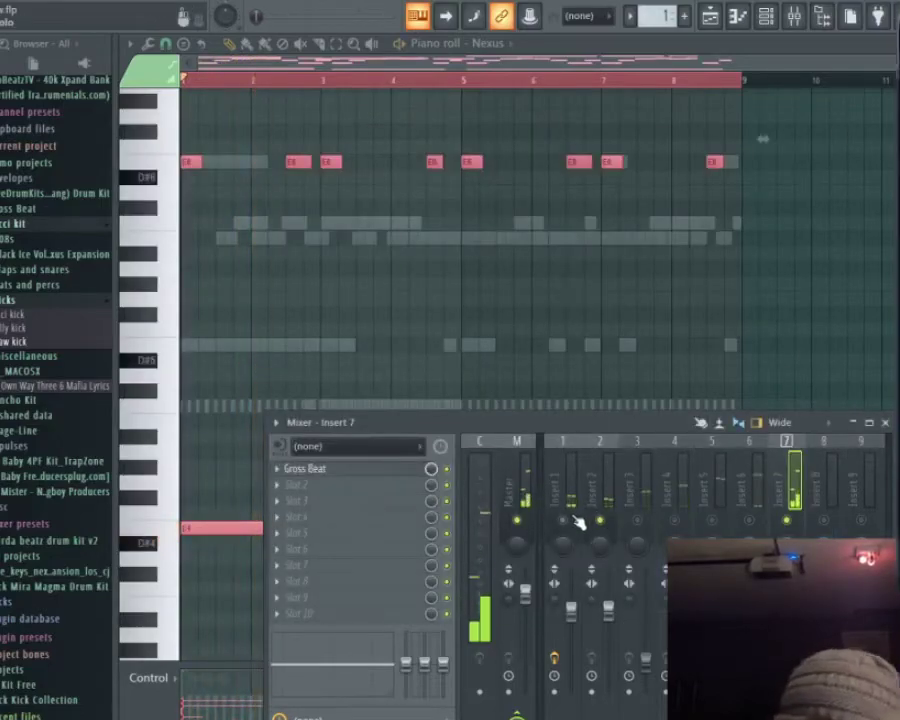
{"action": "key", "text": "space"}
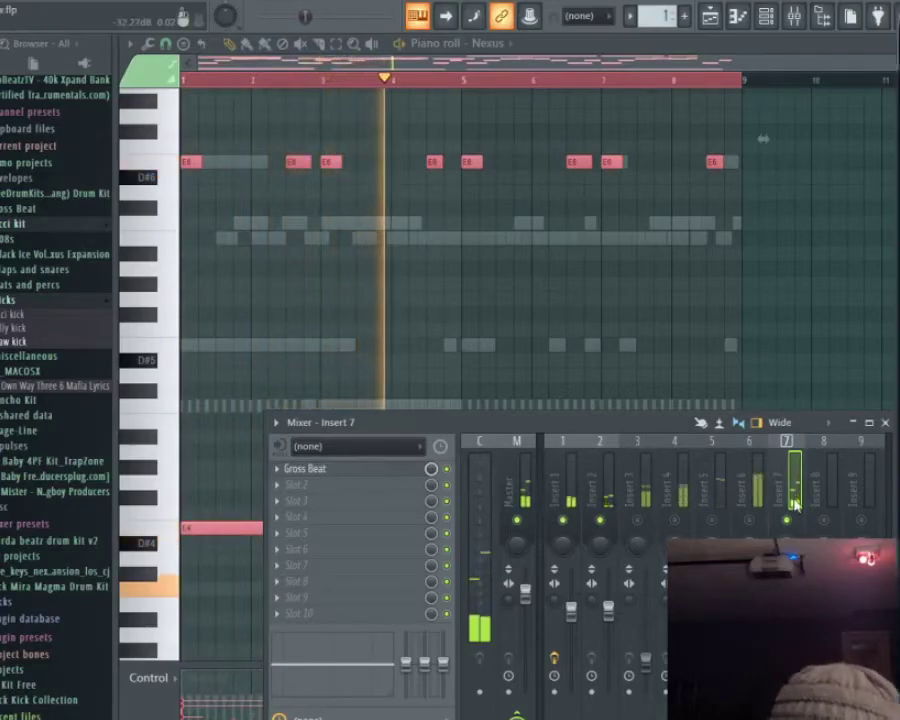
{"action": "key", "text": "space"}
Add Fruity parametric EQ 2 to the second slot of insert 7 and make band 1 a steeper high pass.
{"action": "left_click", "coordinate": [346, 486]}
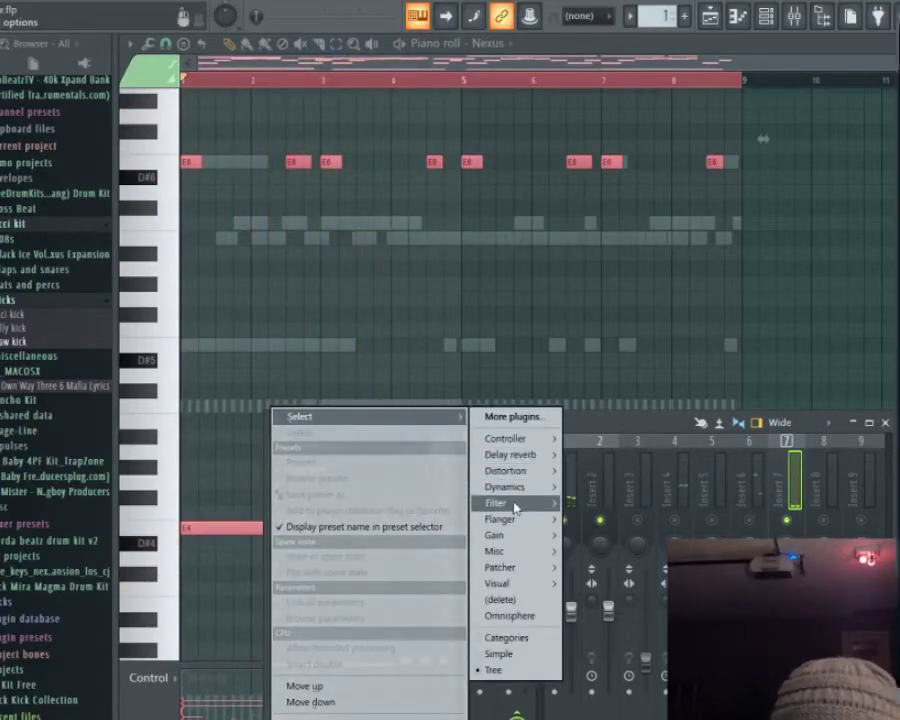
{"action": "mouse_move", "coordinate": [515, 507]}
{"action": "left_click", "coordinate": [594, 551]}
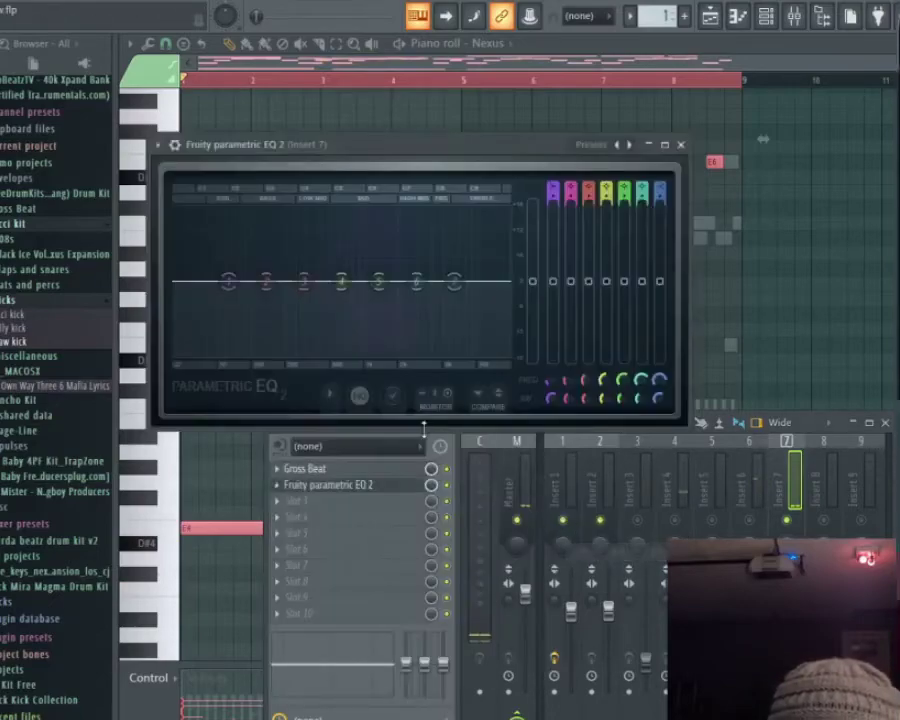
{"action": "right_click", "coordinate": [228, 281]}
{"action": "mouse_move", "coordinate": [256, 325]}
{"action": "left_click", "coordinate": [322, 371]}
{"action": "right_click", "coordinate": [229, 284]}
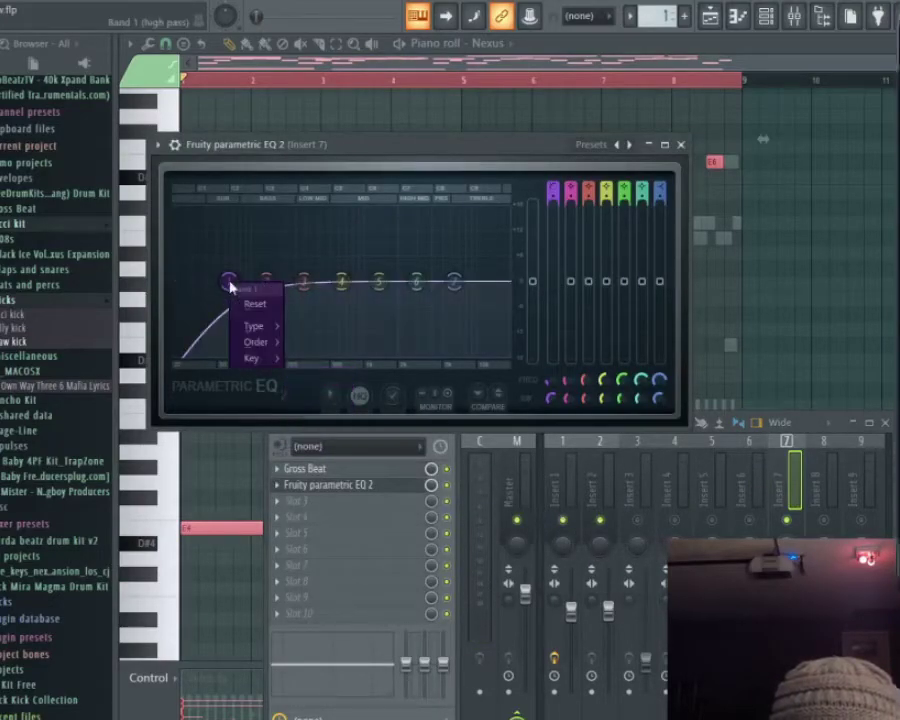
{"action": "left_click", "coordinate": [318, 373]}
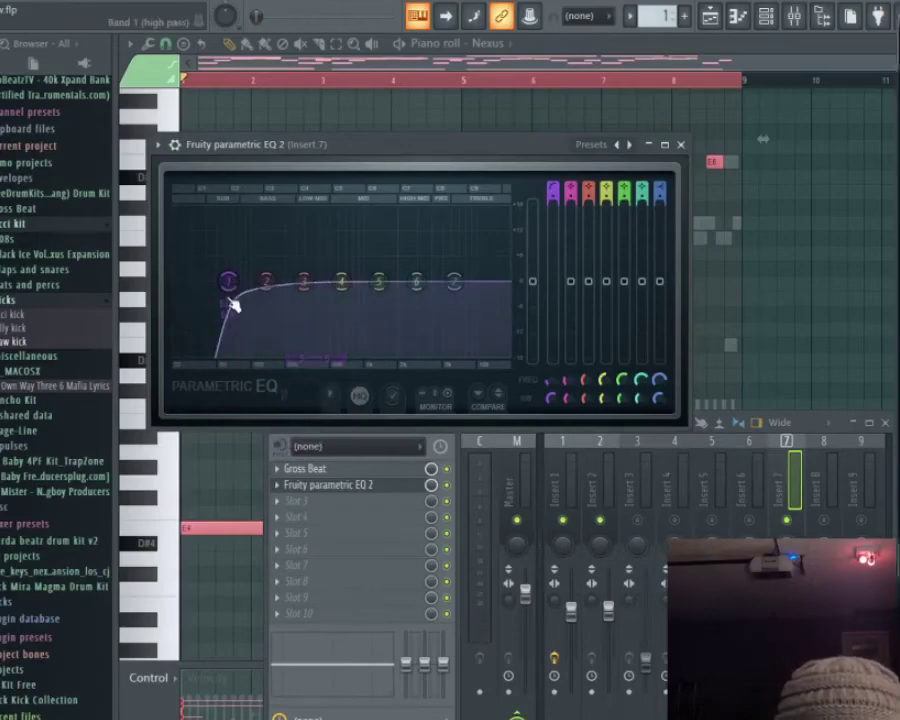
Lower EQ band 2 at about 137 Hz during playback, set band 7 to Steep 8 and open the EQ presets.
{"action": "key", "text": "space"}
{"action": "left_click_drag", "start_coordinate": [266, 281], "coordinate": [266, 304]}
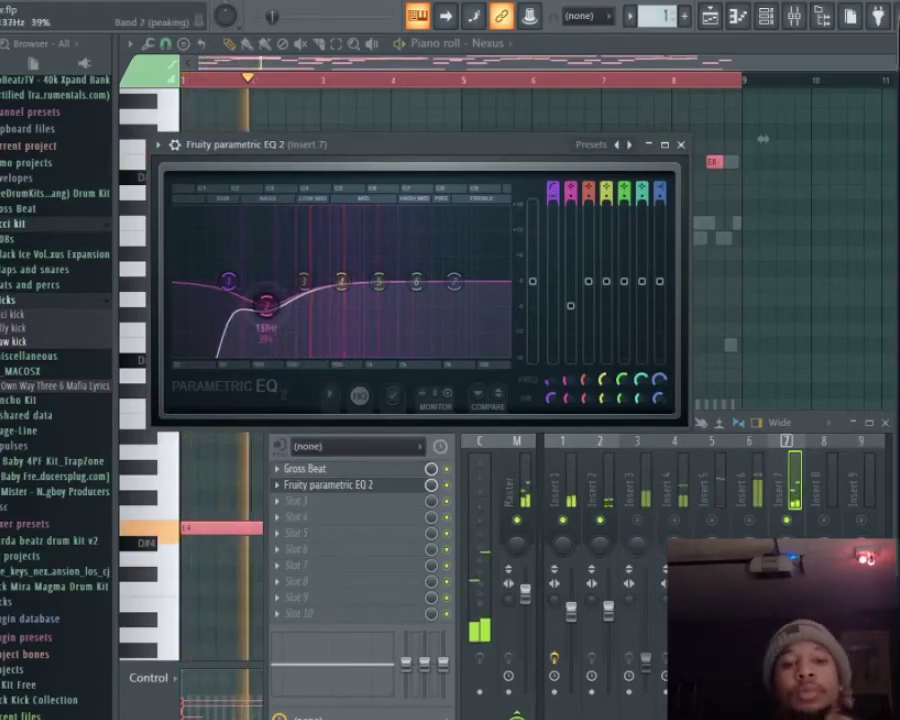
{"action": "right_click", "coordinate": [454, 283]}
{"action": "mouse_move", "coordinate": [472, 340]}
{"action": "left_click", "coordinate": [515, 340]}
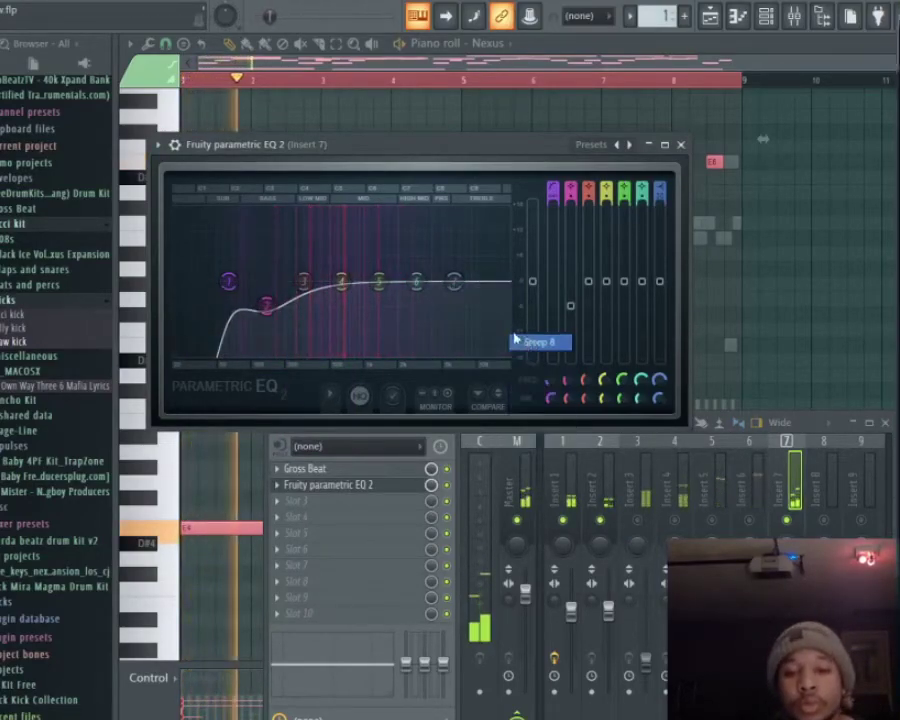
{"action": "left_click", "coordinate": [591, 144]}
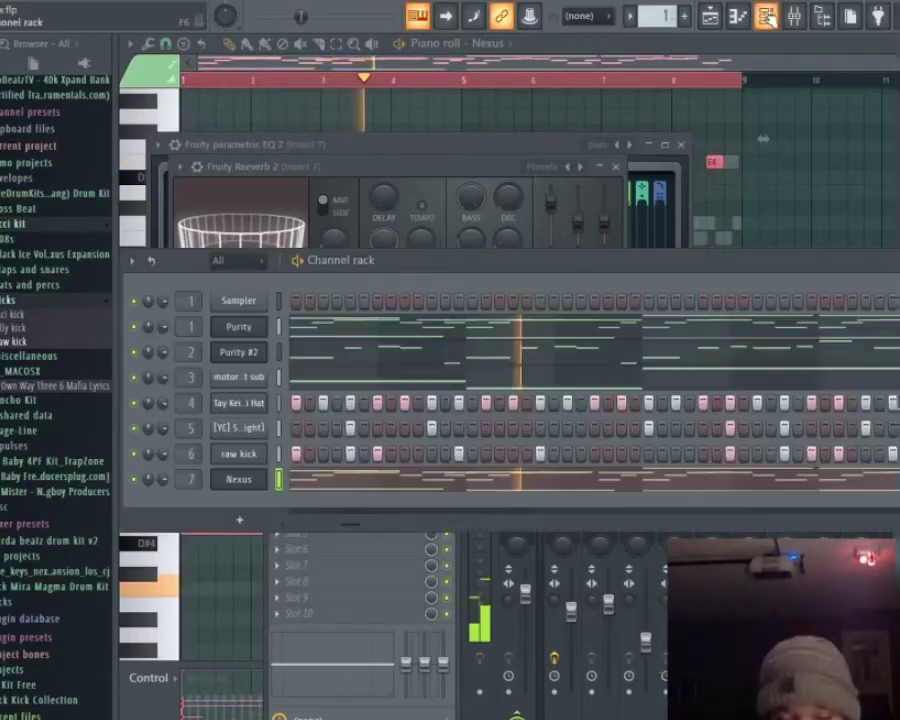
Add the triangle sample from the kit's percs folder as a new channel and fill each 8 steps.
{"action": "left_click", "coordinate": [765, 16]}
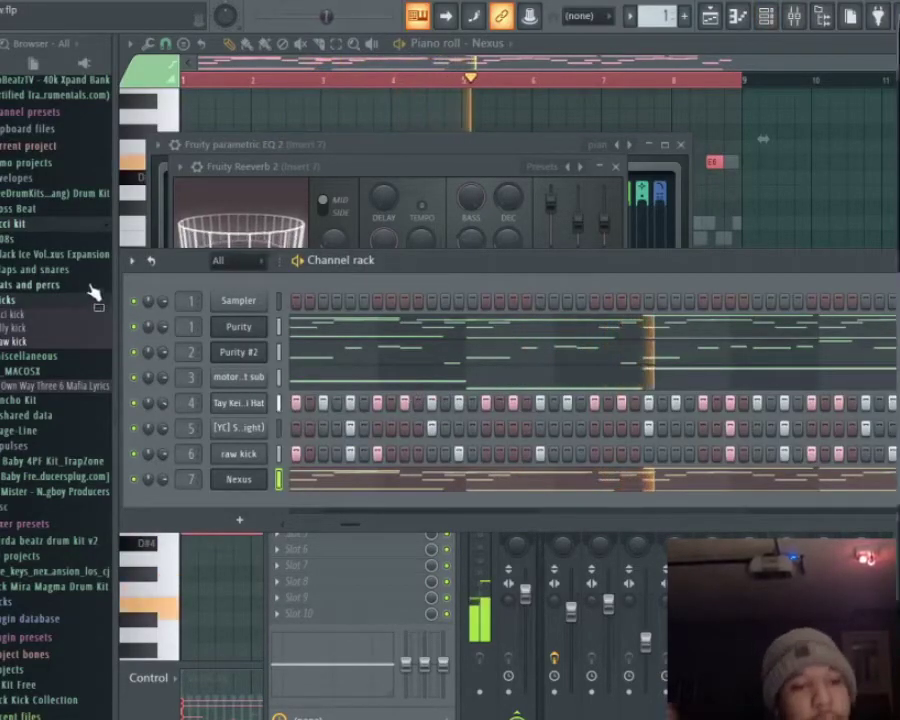
{"action": "left_click", "coordinate": [26, 400]}
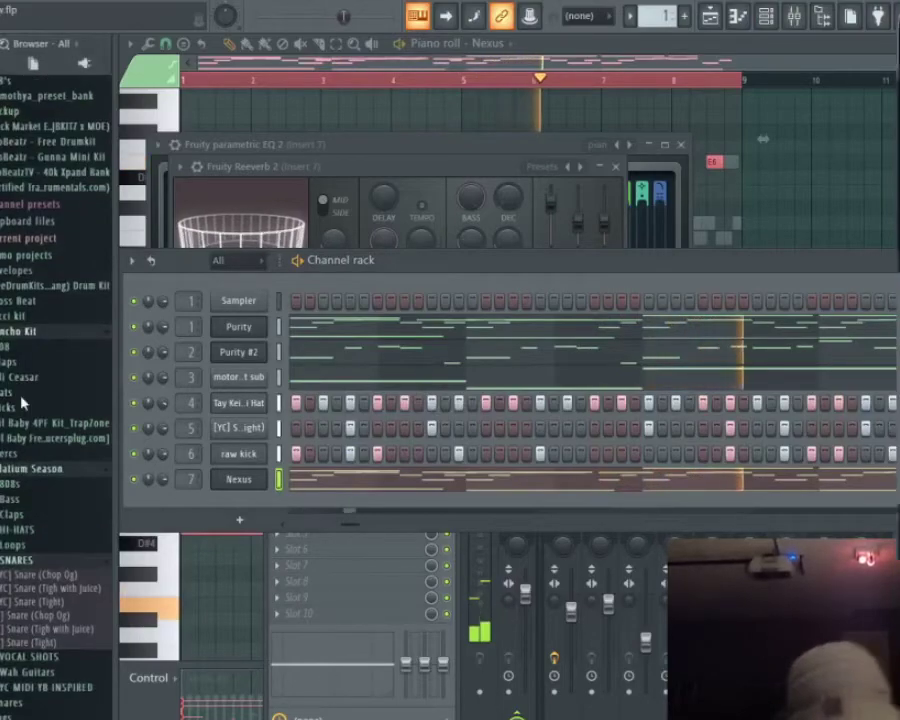
{"action": "left_click", "coordinate": [16, 452]}
{"action": "left_click_drag", "start_coordinate": [24, 507], "coordinate": [240, 512]}
{"action": "right_click", "coordinate": [258, 502]}
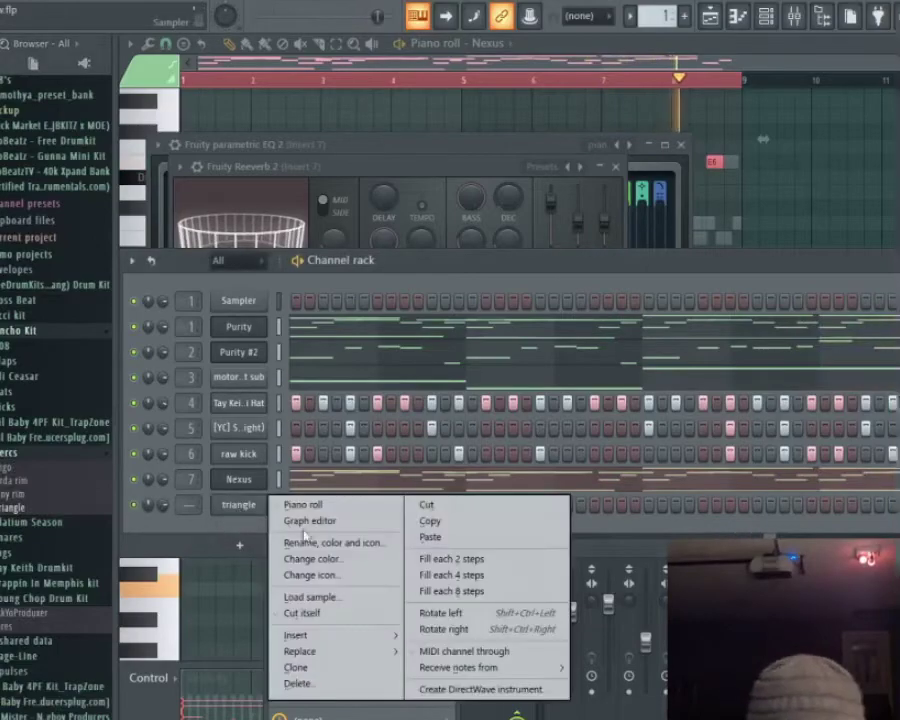
{"action": "left_click", "coordinate": [488, 591]}
Enable Fade stereo on the triangle sample and route its channel to mixer track 8.
{"action": "left_click", "coordinate": [248, 505]}
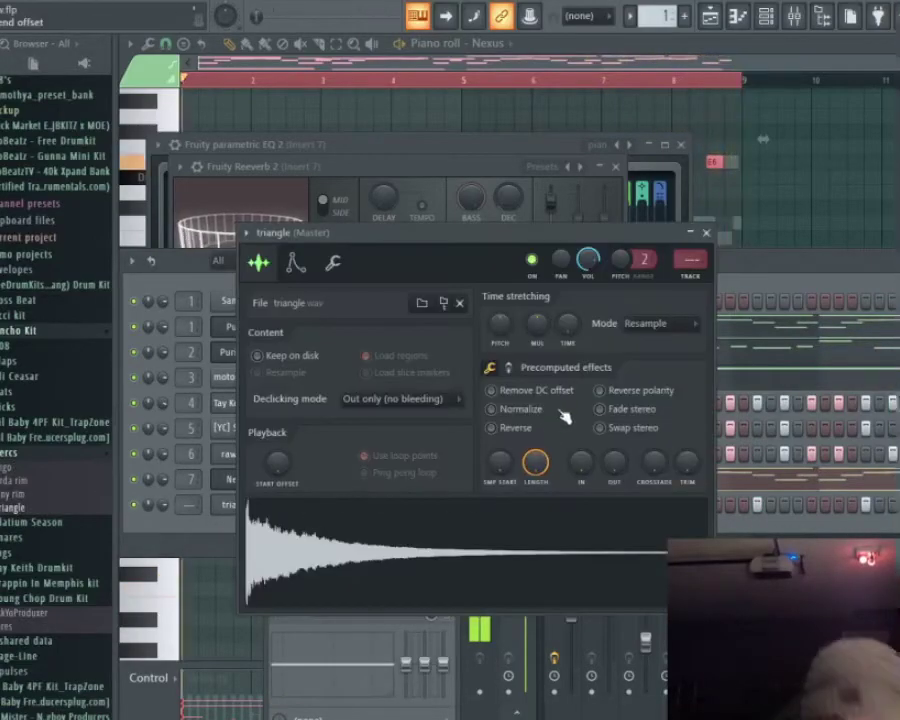
{"action": "left_click", "coordinate": [618, 409]}
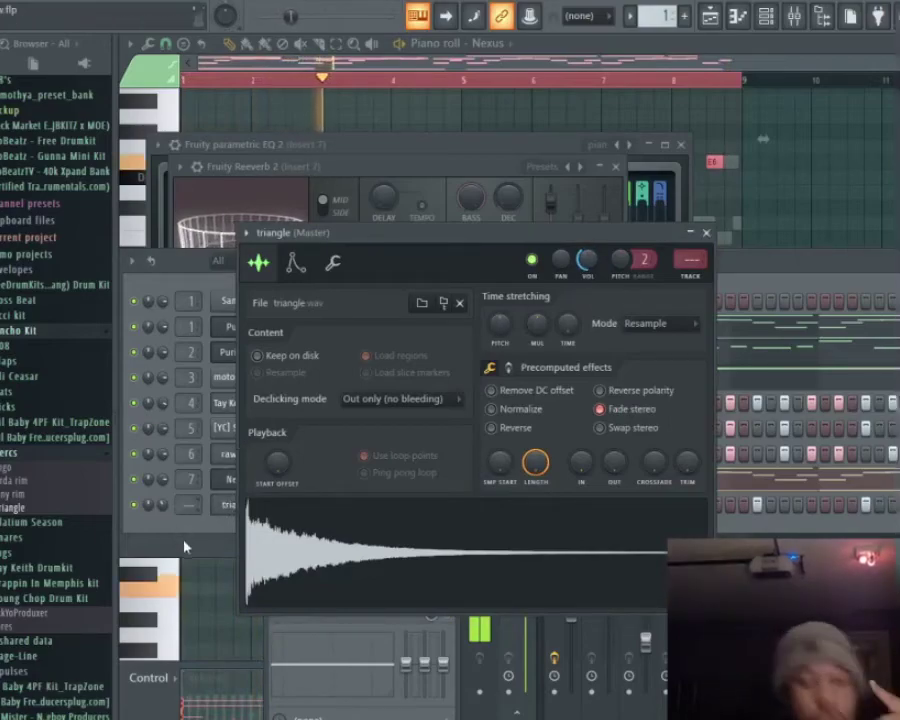
{"action": "scroll", "coordinate": [181, 504], "scroll_direction": "up", "scroll_amount": 2}
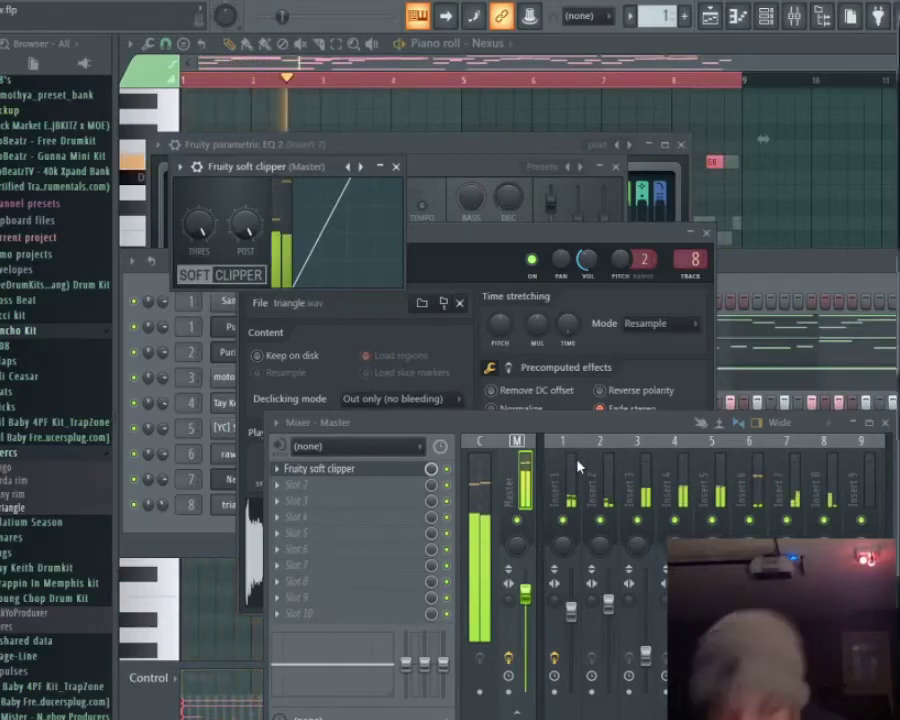
In the playlist, delete the Purity #2 clip at bar 9 and the triangle and raw kick clips at bar 33.
{"action": "key", "text": "F5"}
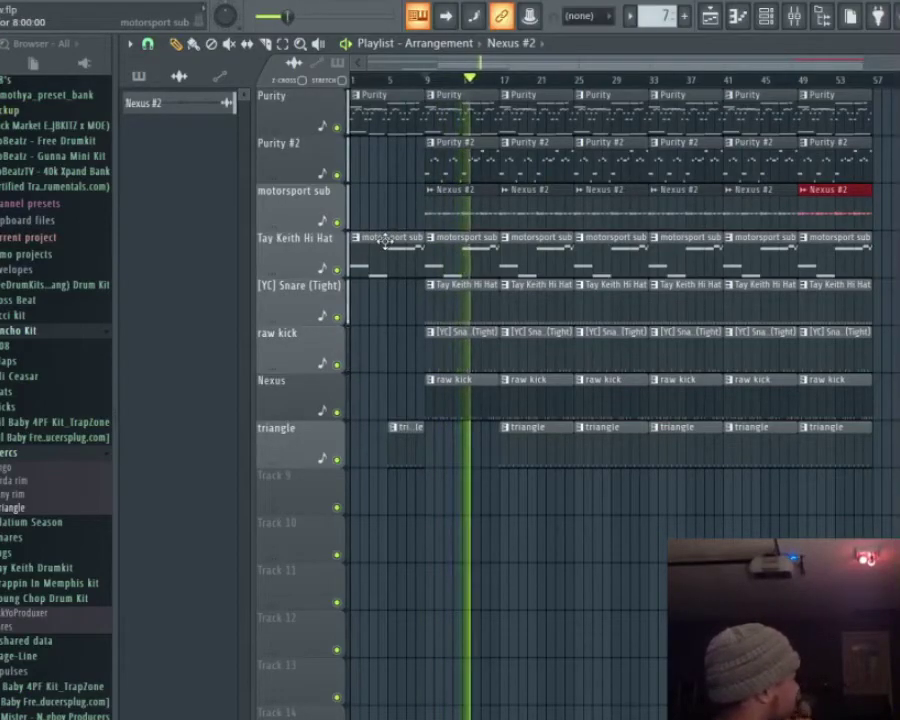
{"action": "right_click", "coordinate": [466, 174]}
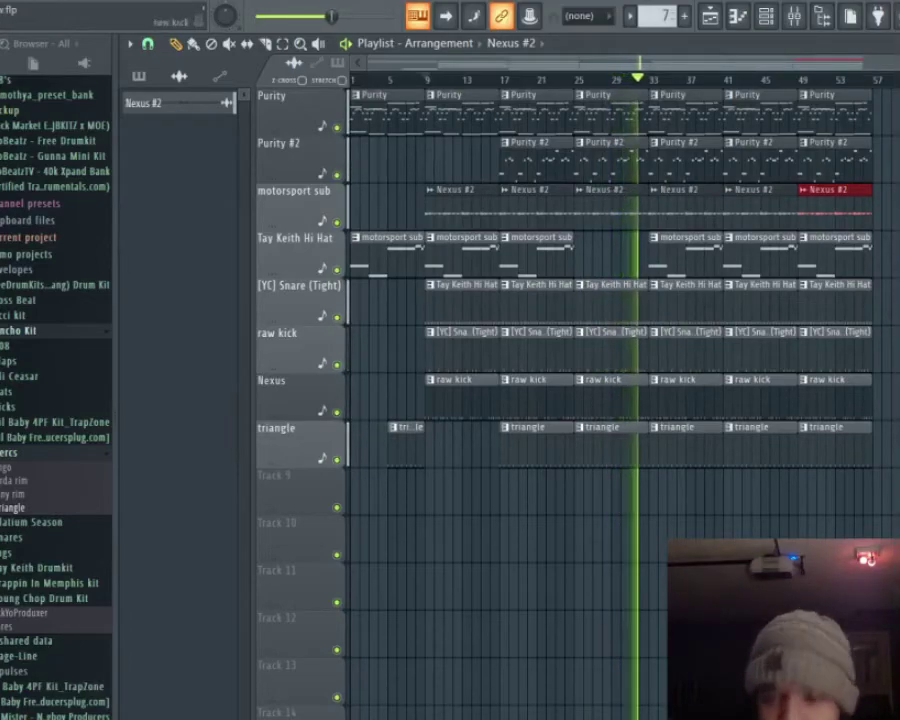
{"action": "right_click", "coordinate": [692, 445]}
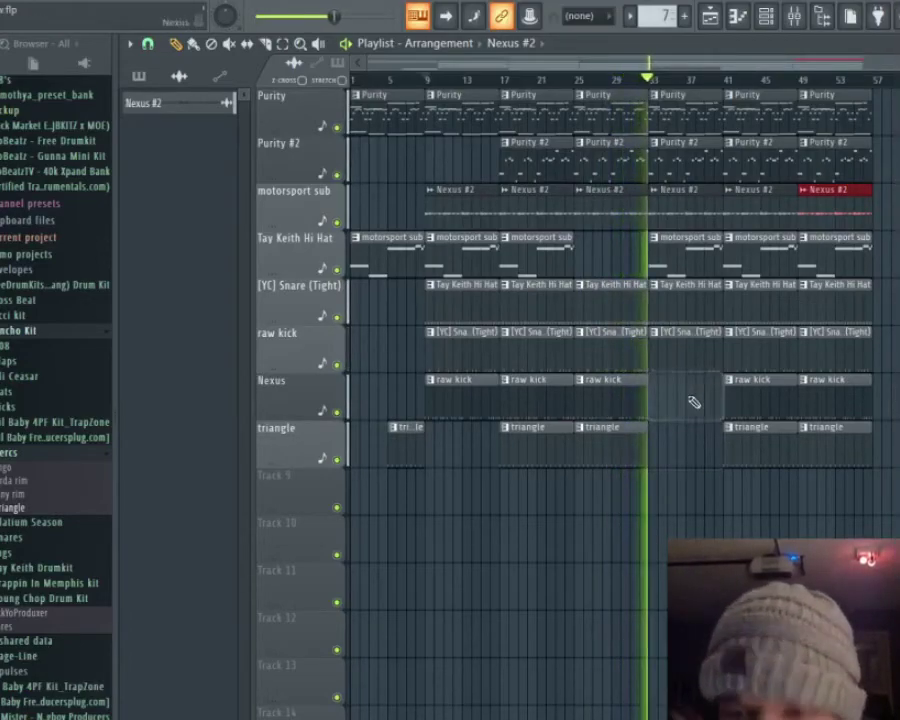
{"action": "right_click", "coordinate": [690, 399]}
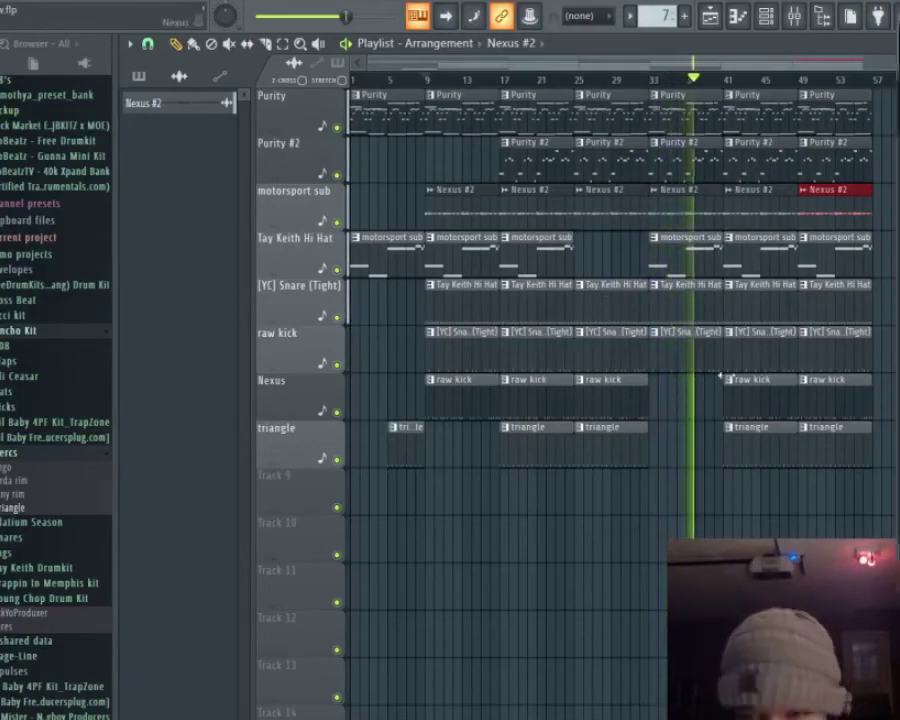
Delete the Purity #2 and triangle clips at bar 41 and the Nexus #2 clip at bar 33.
{"action": "right_click", "coordinate": [769, 180]}
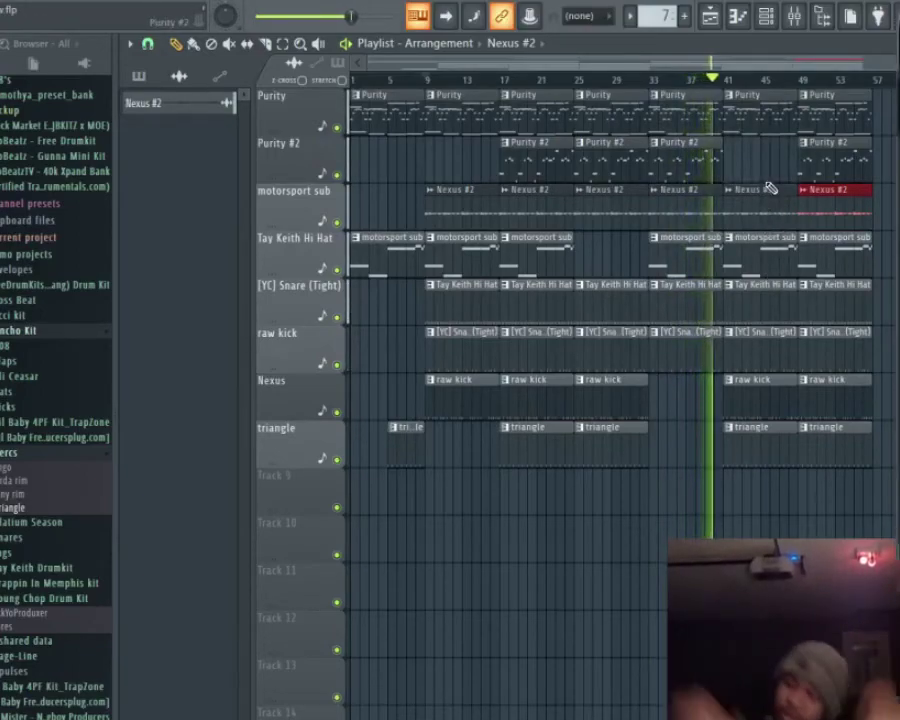
{"action": "right_click", "coordinate": [694, 203]}
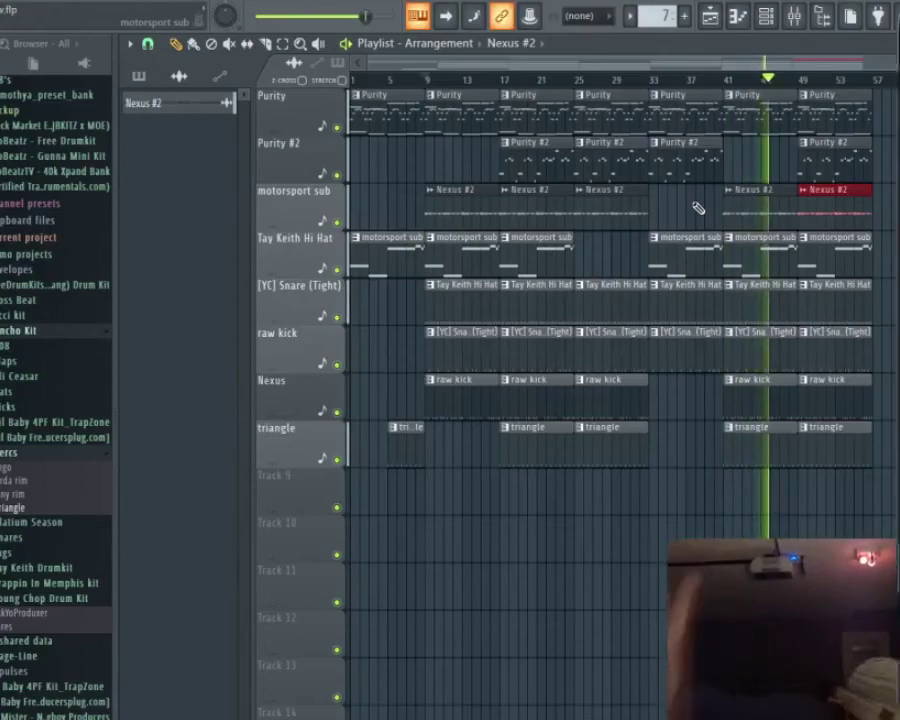
{"action": "right_click", "coordinate": [748, 450]}
Select all playlist clips from bar 25 onward and duplicate them starting at bar 57.
{"action": "left_click_drag", "start_coordinate": [602, 514], "coordinate": [893, 86]}
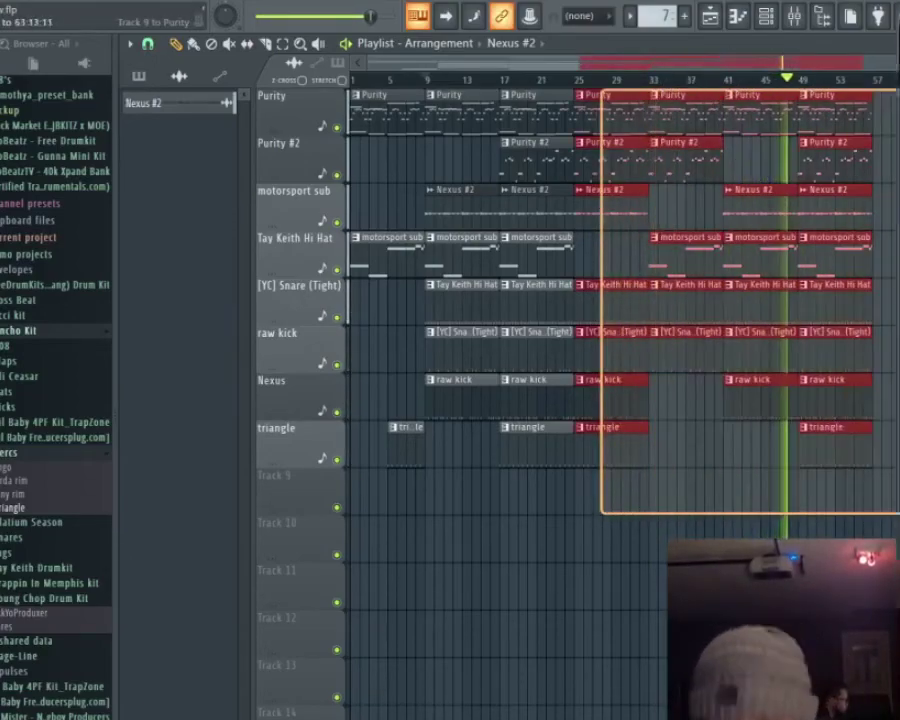
{"action": "left_click", "coordinate": [600, 116]}
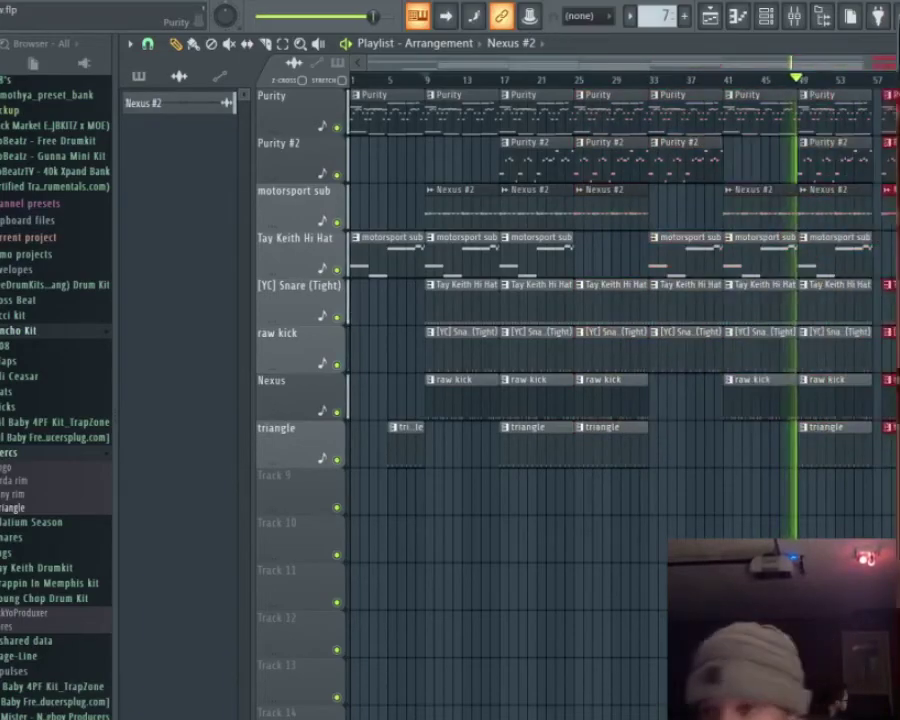
{"action": "key", "text": "ctrl+b"}
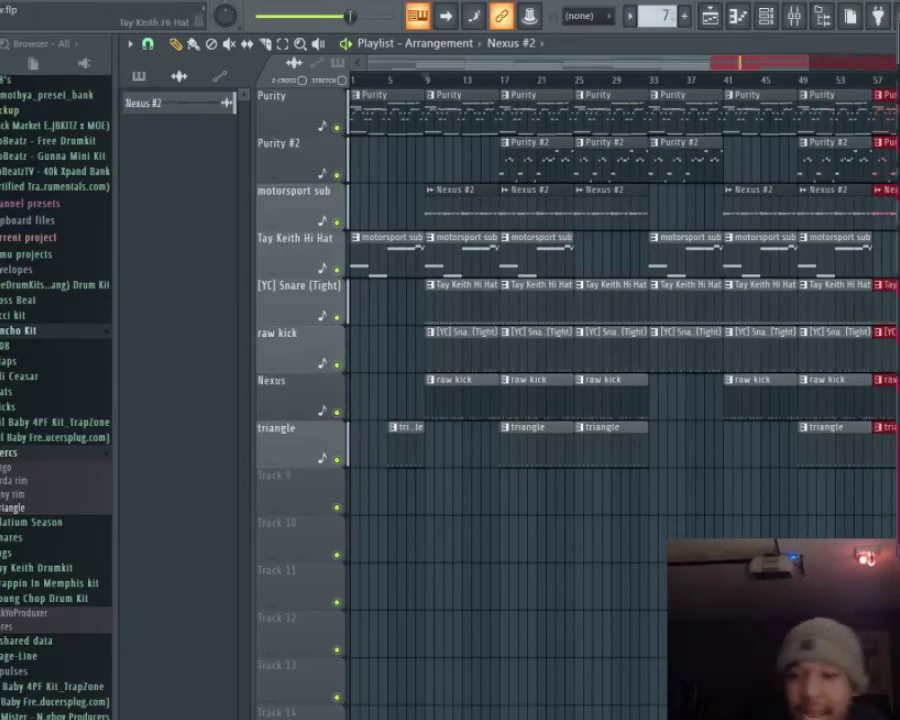
{"action": "scroll", "coordinate": [895, 262], "scroll_direction": "down", "scroll_amount": 2}
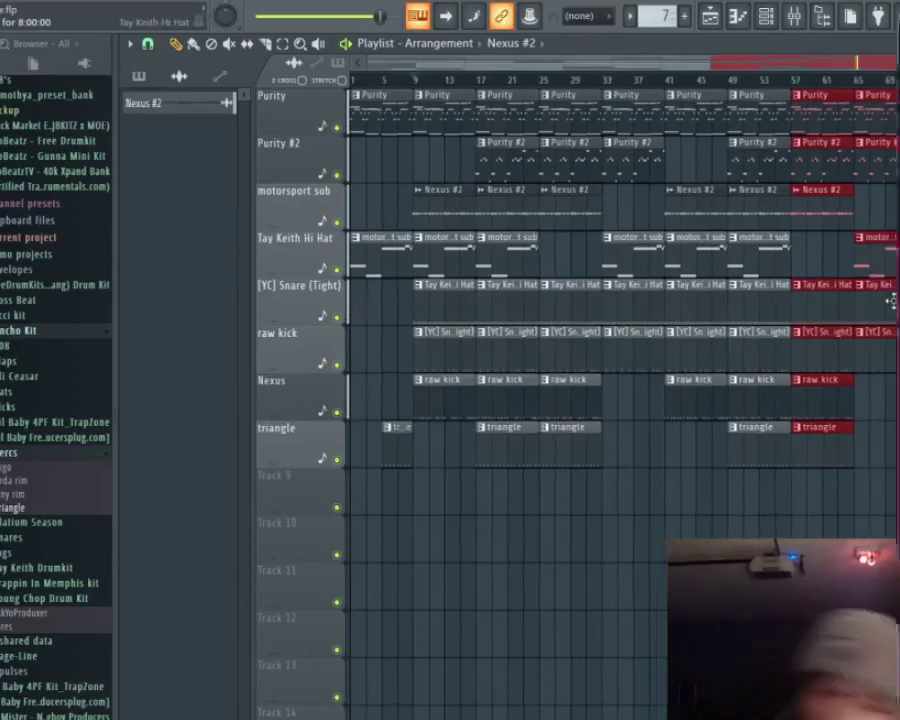
{"action": "scroll", "coordinate": [890, 300], "scroll_direction": "down", "scroll_amount": 2}
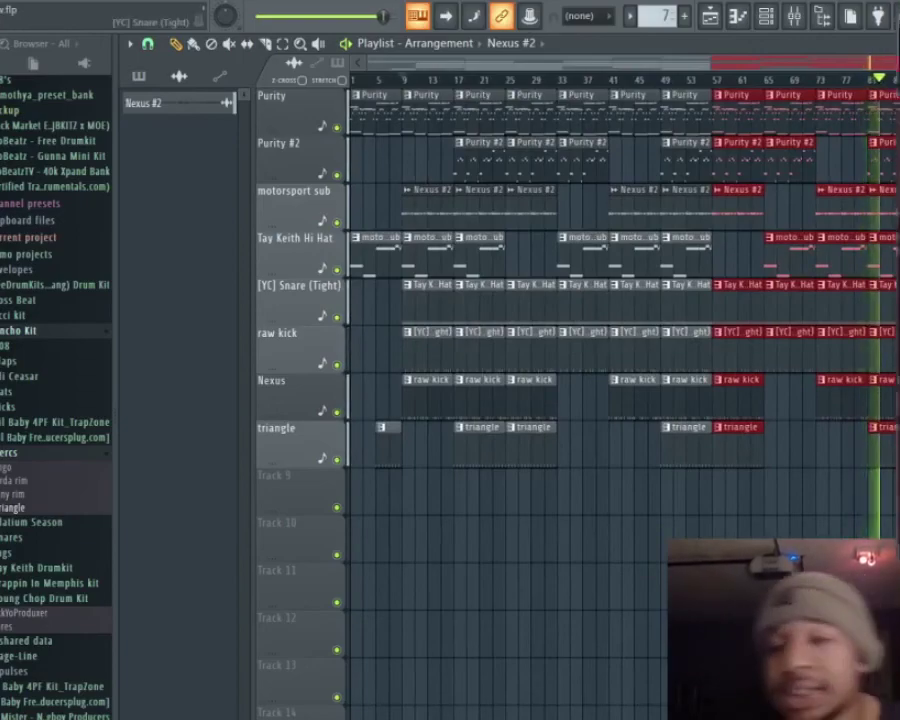
Clear bars 89 to 97 of every clip except Purity #2 and Nexus #2, and stop playback.
{"action": "key", "text": "ctrl+d"}
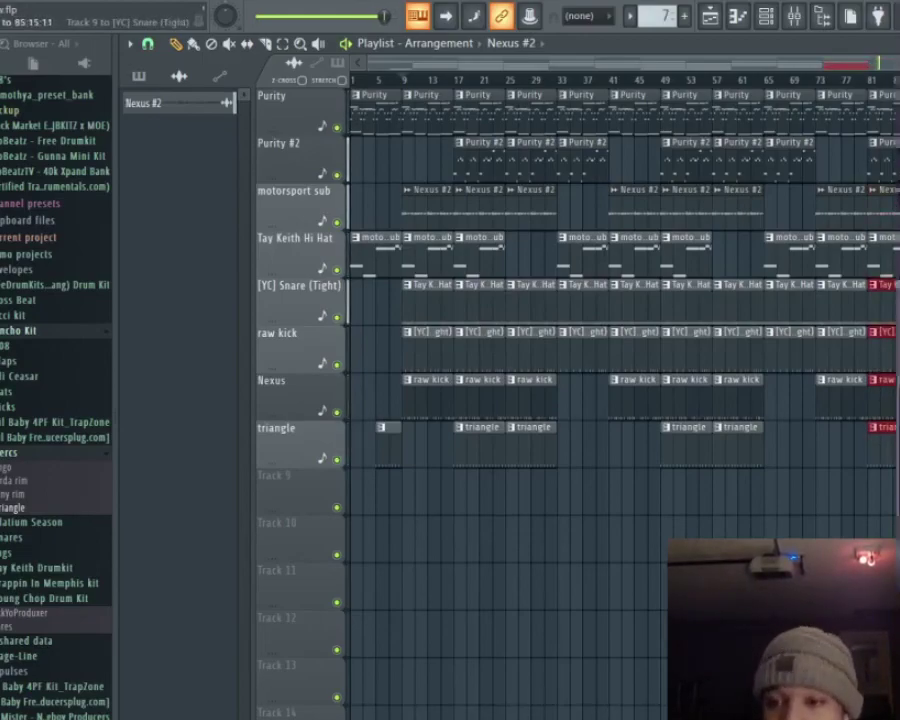
{"action": "scroll", "coordinate": [893, 262], "scroll_direction": "down", "scroll_amount": 1}
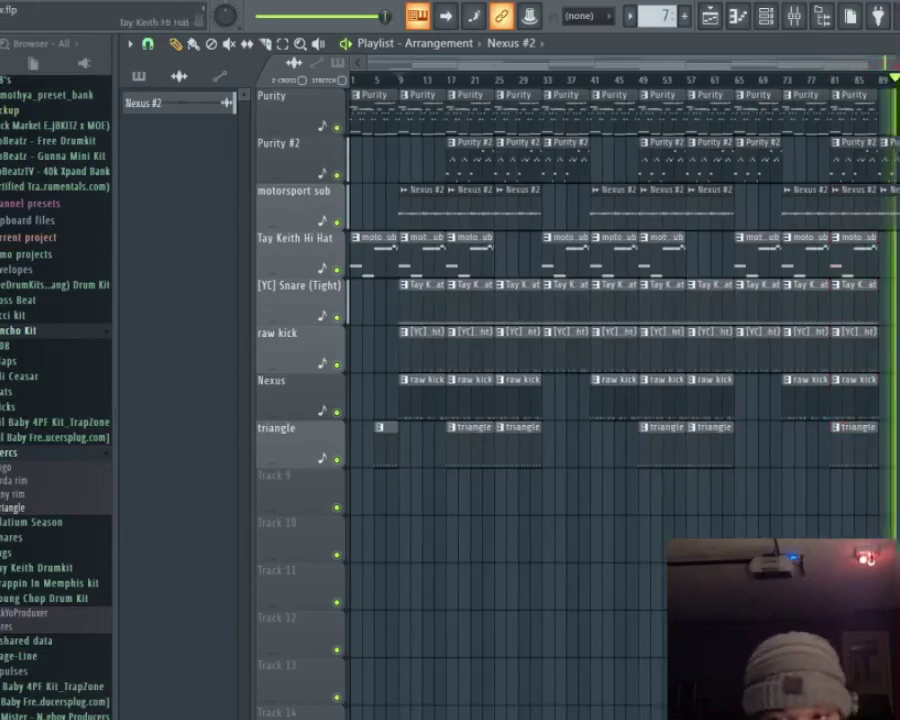
{"action": "scroll", "coordinate": [860, 200], "scroll_direction": "up", "scroll_amount": 3}
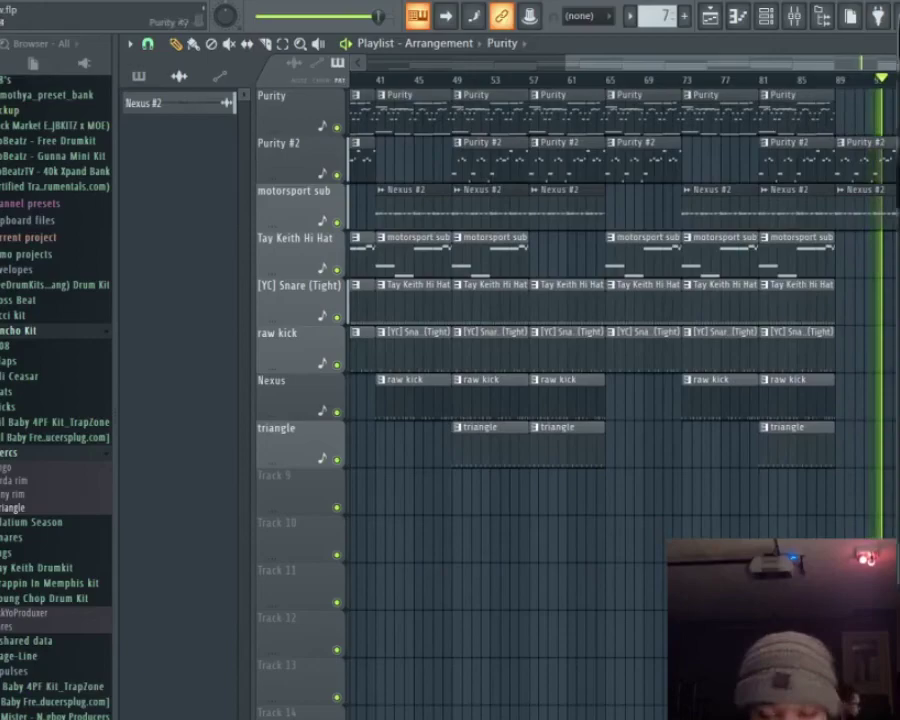
{"action": "scroll", "coordinate": [860, 590], "scroll_direction": "down", "scroll_amount": 2}
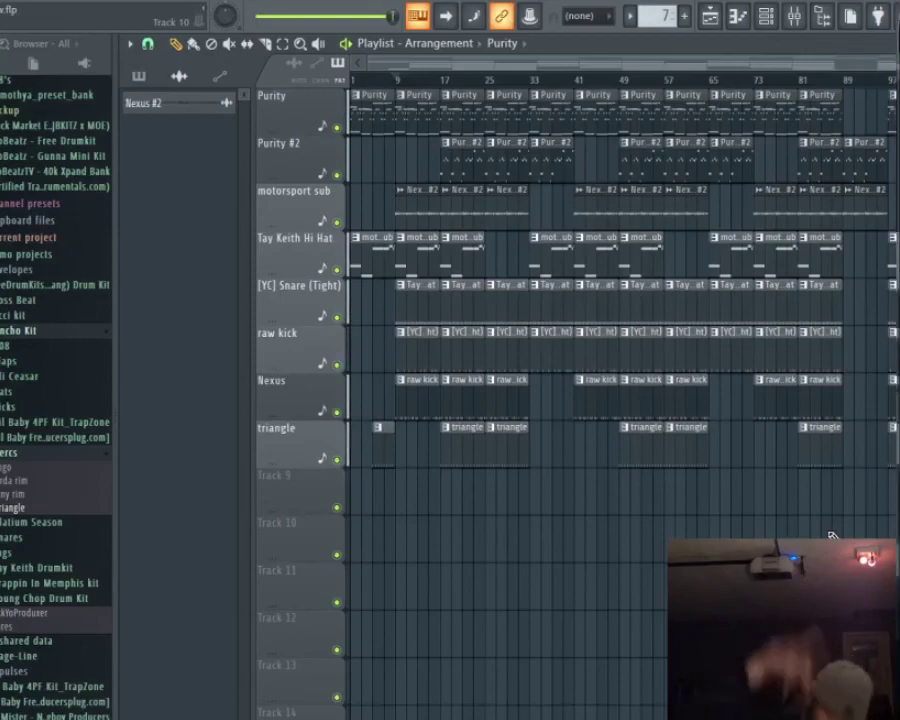
{"action": "key", "text": "space"}
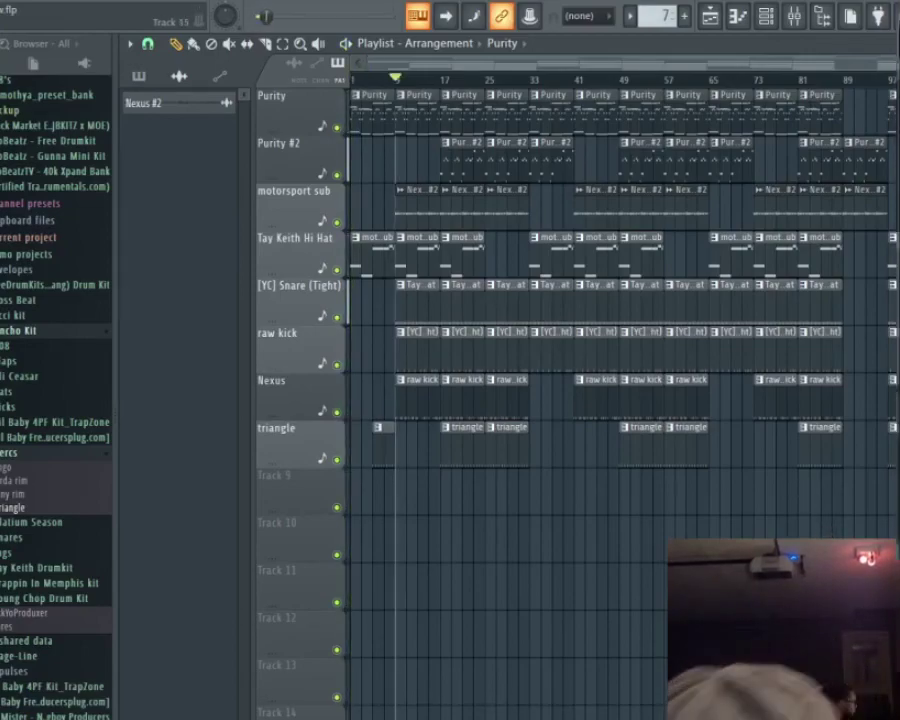